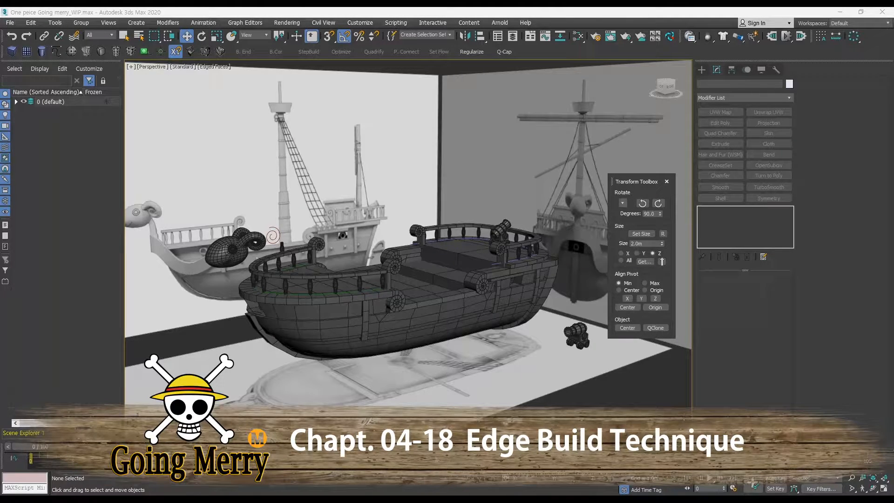
Orbit the ship scene and isolate the gridded plane object for editing.
middle_click_drag(383, 280, 417, 308)
middle_click_drag(416, 308, 444, 317, "ctrl+alt")
middle_click_drag(444, 317, 435, 297)
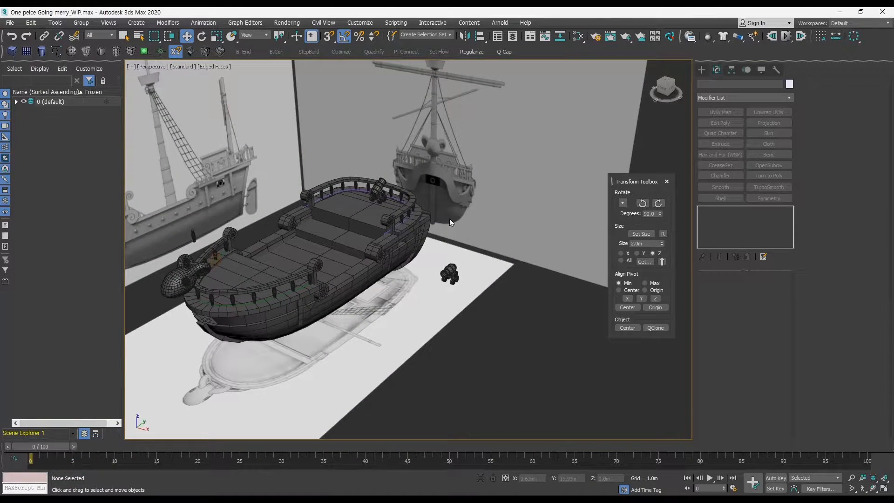
left_click(27, 51)
middle_click_drag(493, 298, 457, 274)
left_click_drag(458, 271, 560, 378)
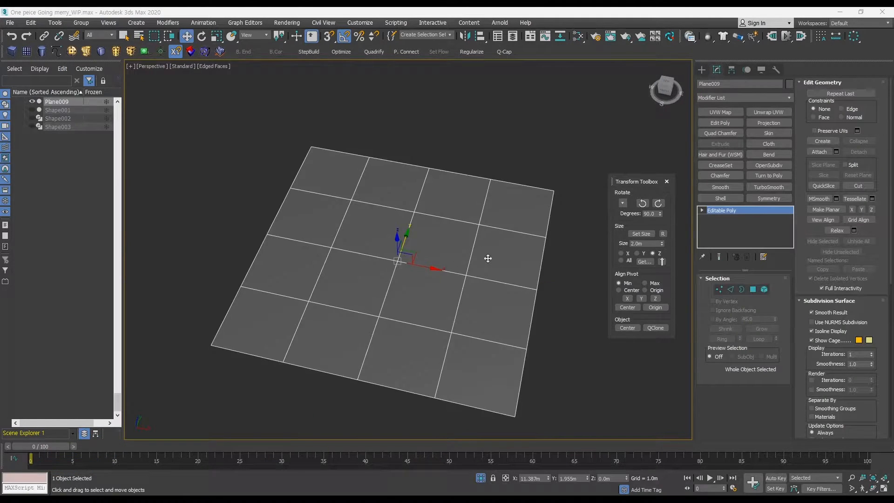
middle_click_drag(487, 257, 477, 266)
middle_click_drag(478, 265, 470, 255, "alt")
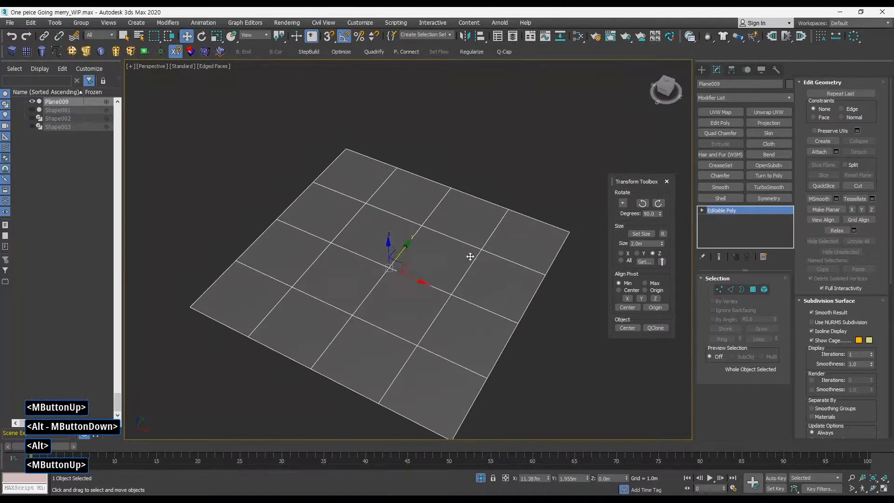
Collapse the four edges around the plane's center vertex into a single point.
key("q")
left_click(717, 290)
left_click(389, 267)
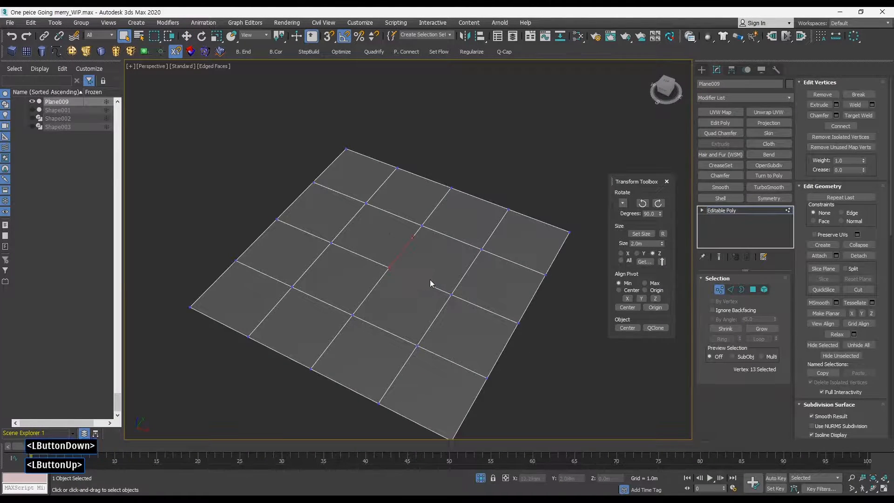
mouse_move(429, 279)
middle_mouse_down("alt")
mouse_move(411, 276)
mouse_move(418, 273)
middle_mouse_up("alt")
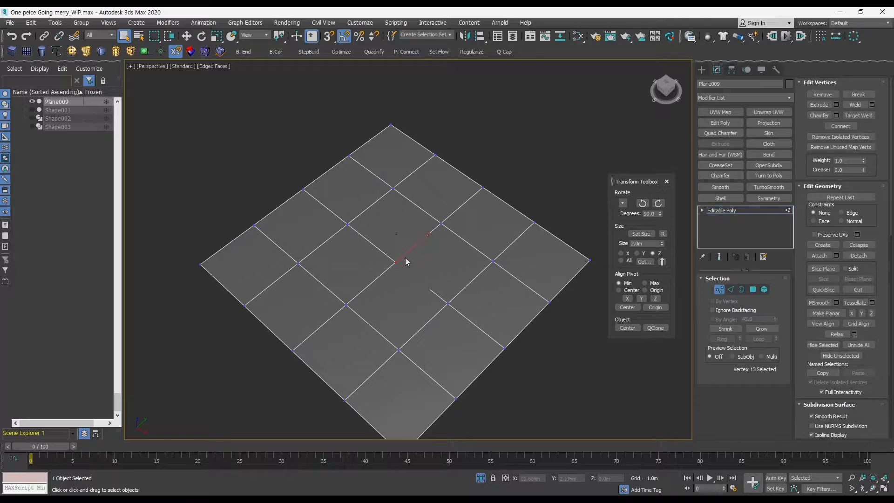
left_click(726, 290, "ctrl")
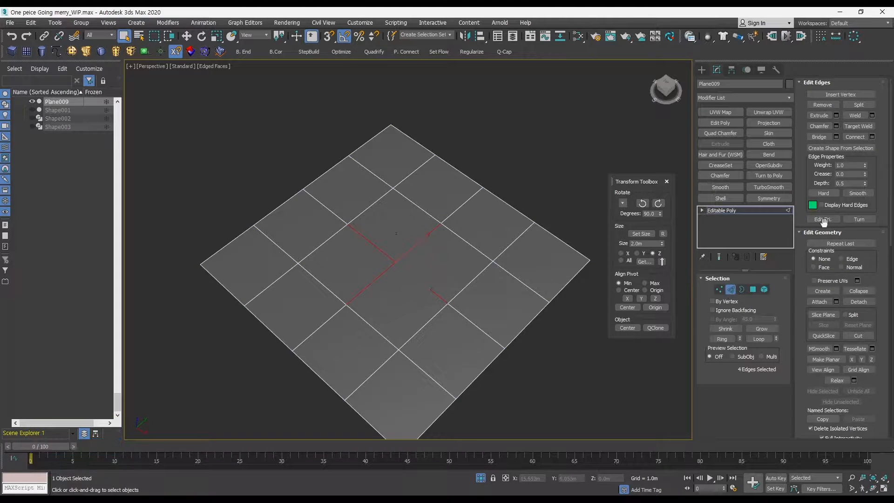
left_click(858, 290)
Chamfer the plane's center vertex into a small octagon.
middle_click_drag(449, 282, 449, 263)
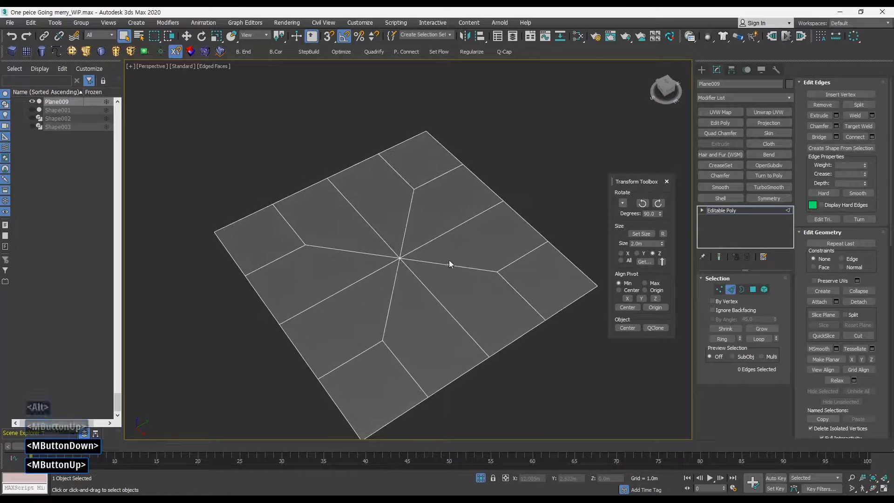
left_click(719, 289)
left_click(399, 257)
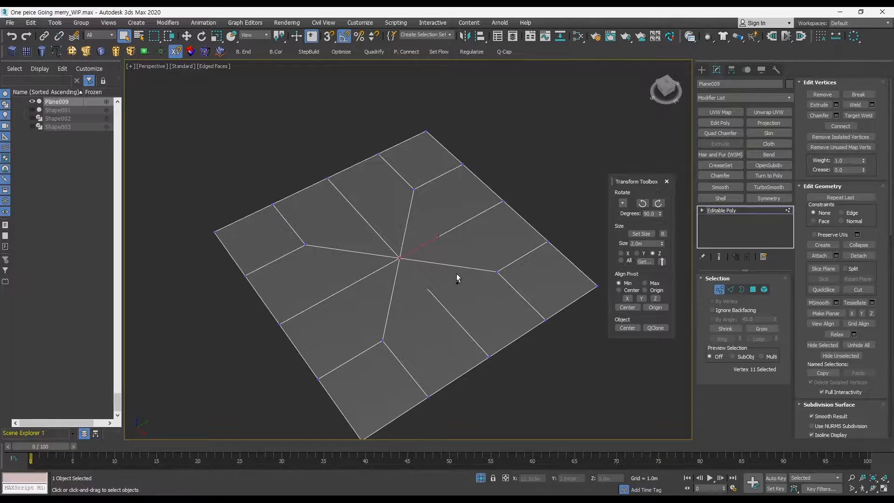
key("ctrl+shift+c")
left_click_drag(220, 204, 218, 179, "ctrl")
left_click(243, 220)
middle_click_drag(421, 287, 439, 260)
middle_click_drag(411, 298, 395, 299, "alt")
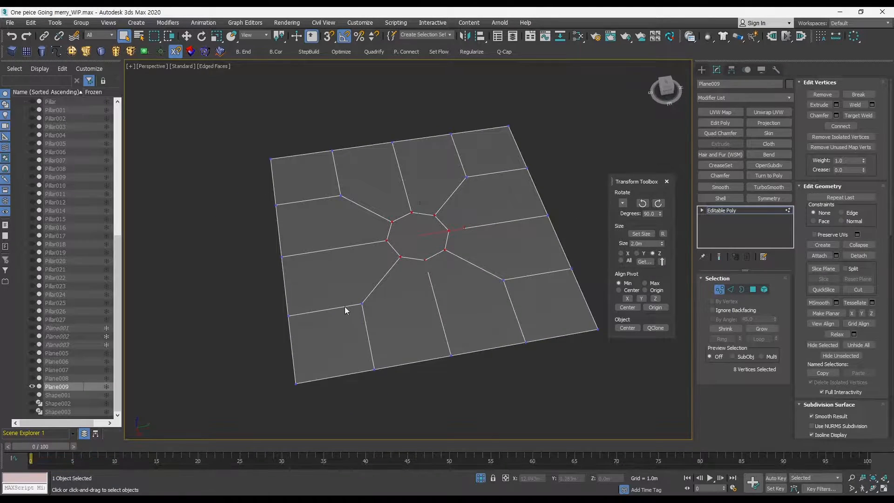
Collapse four diagonal spoke edges touching the octagon.
middle_click_drag(396, 258, 399, 266)
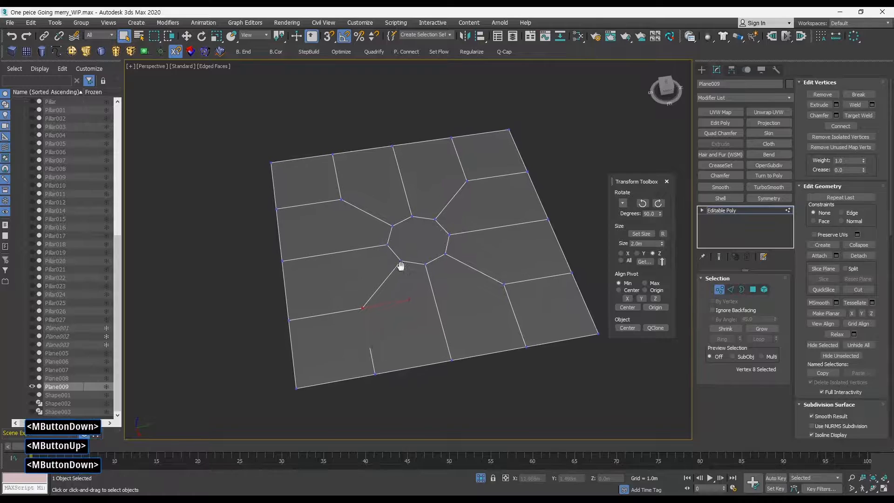
key("2")
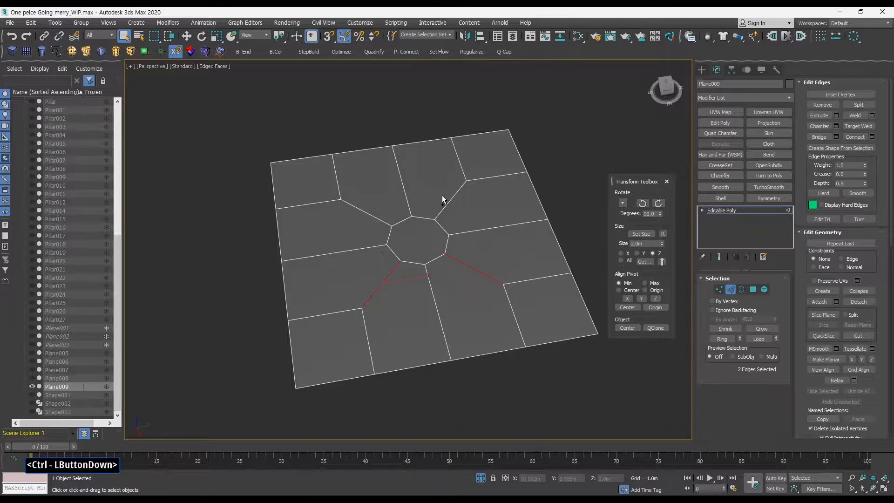
middle_click_drag(426, 225, 432, 221)
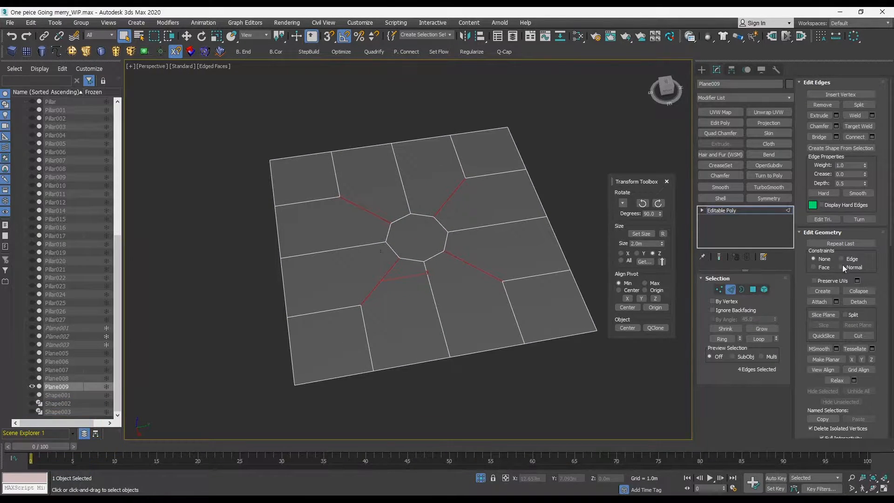
left_click_drag(866, 295, 816, 294)
left_click(843, 290)
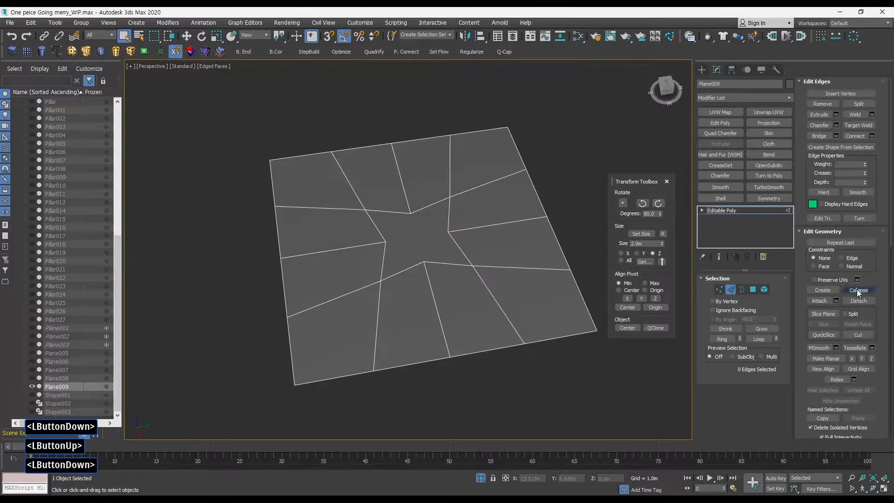
key("ctrl+z")
middle_click_drag(522, 256, 513, 247)
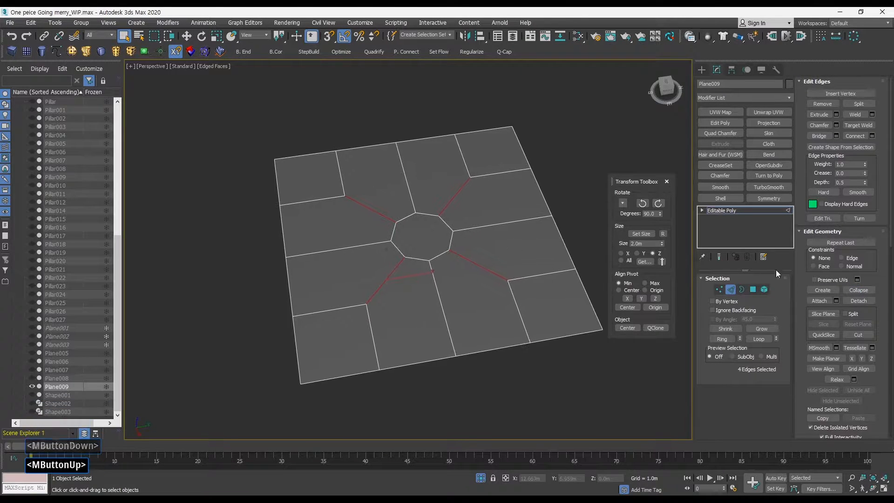
left_click(869, 289)
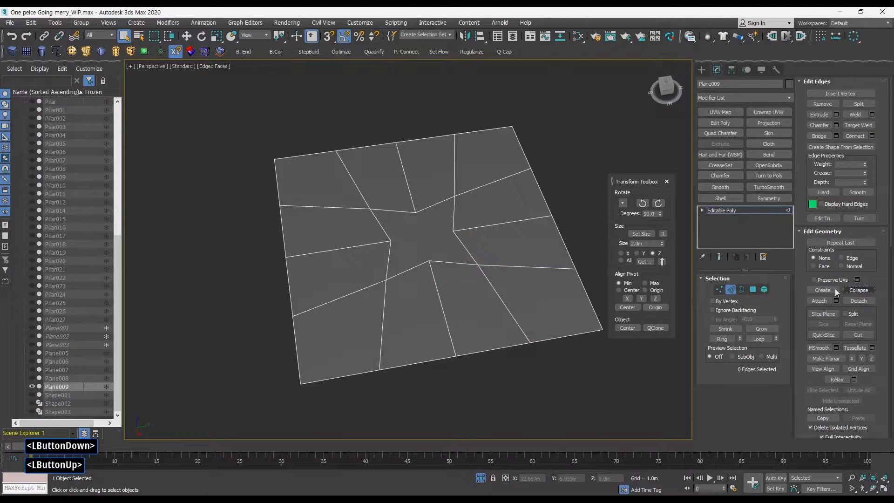
Regularize the center polygon into an even octagon.
left_click(753, 289)
left_click(443, 247)
mouse_move(454, 238)
middle_mouse_down()
mouse_move(451, 222)
mouse_move(465, 244)
middle_mouse_up()
key("F2")
left_click(472, 51)
left_click(589, 260)
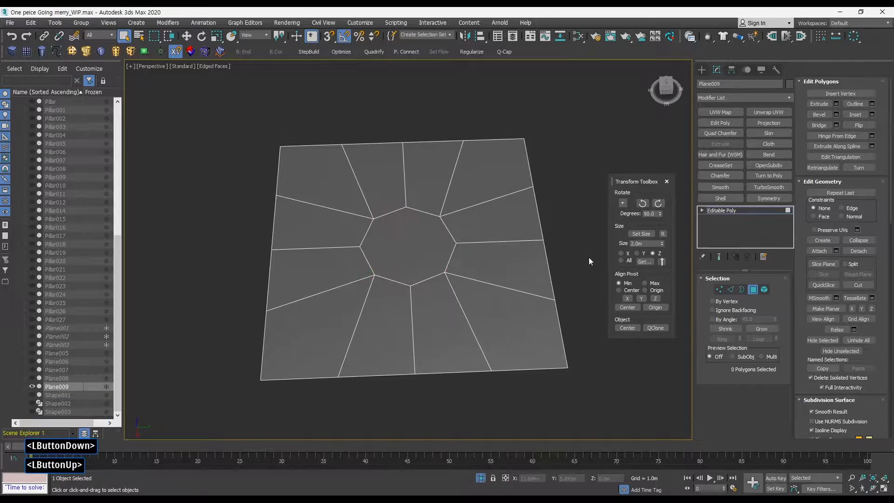
Extrude the center octagon polygon upward into a pillar.
middle_click_drag(589, 260, 517, 267, "alt")
middle_click_drag(517, 268, 477, 259, "ctrl+alt")
middle_click_drag(574, 279, 602, 269, "alt")
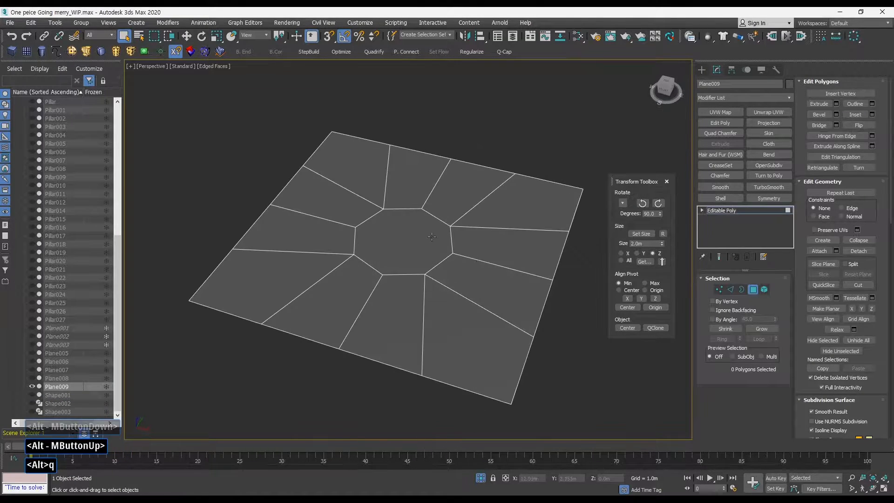
left_click(409, 241)
middle_click_drag(409, 240, 421, 267)
middle_click_drag(422, 267, 421, 237, "alt")
key("shift+e")
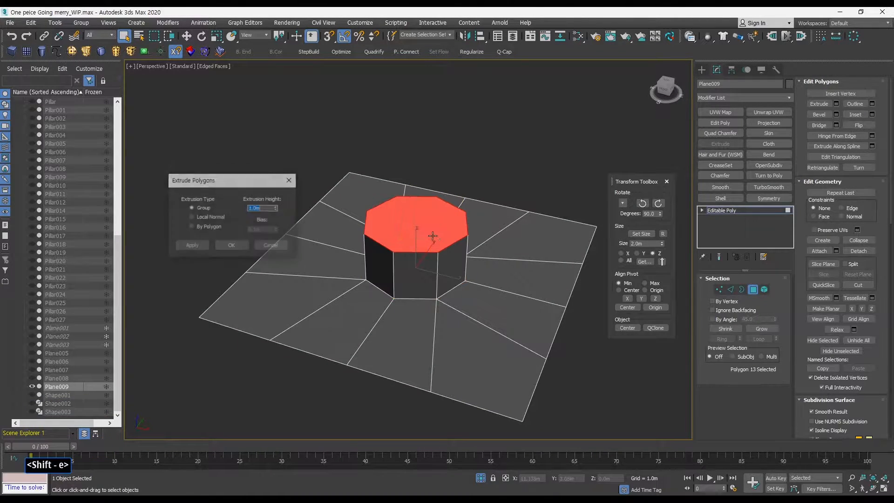
left_click_drag(278, 211, 274, 126)
left_click(238, 245)
Select the plane's outer border and reshape it into a circle.
middle_click_drag(466, 265, 480, 274, "alt")
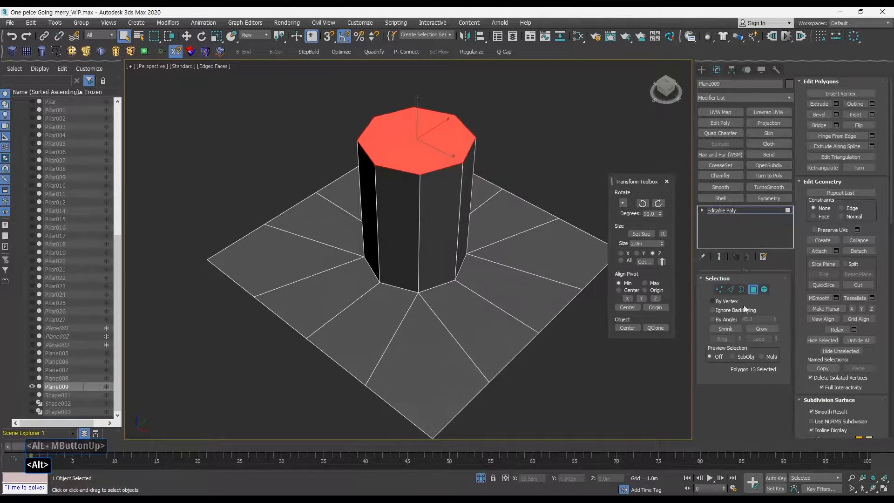
left_click(742, 291)
left_click(544, 327)
middle_click_drag(533, 305, 509, 293)
middle_click_drag(509, 292, 511, 288)
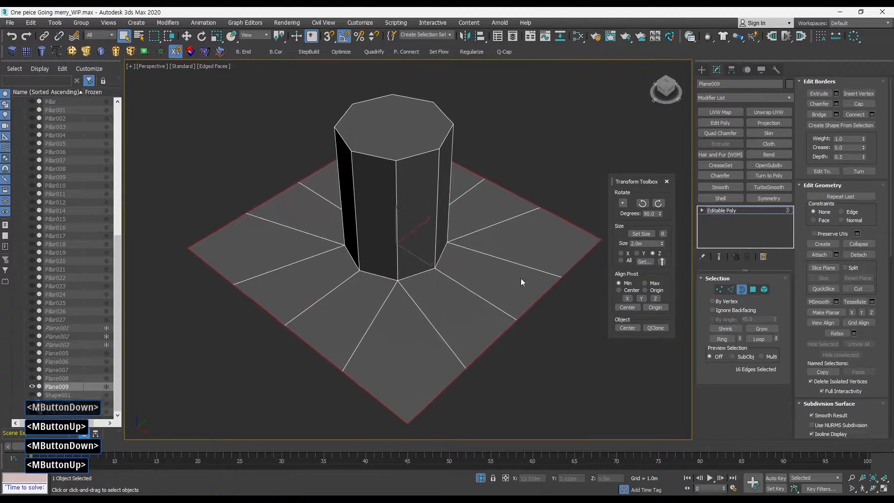
middle_click_drag(471, 116, 498, 249, "alt")
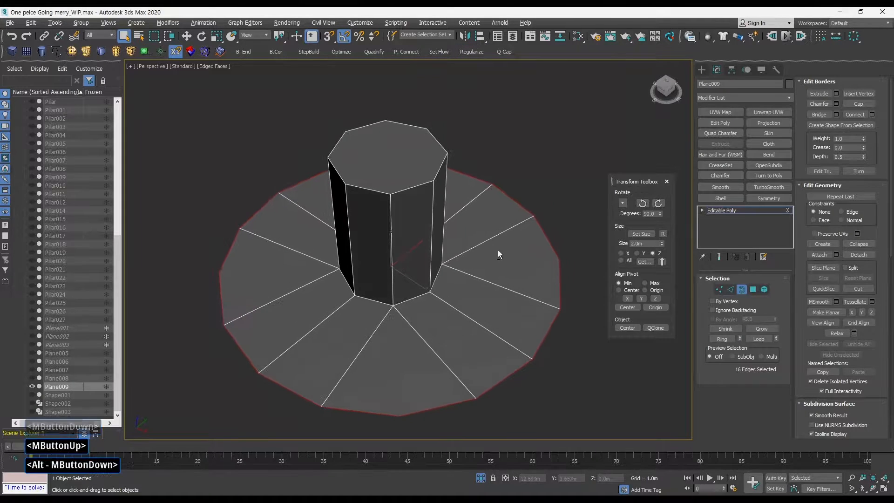
Exit sub-object mode and view the model in shaded mode without edged faces.
left_click(743, 289)
middle_click_drag(590, 279, 524, 285, "alt")
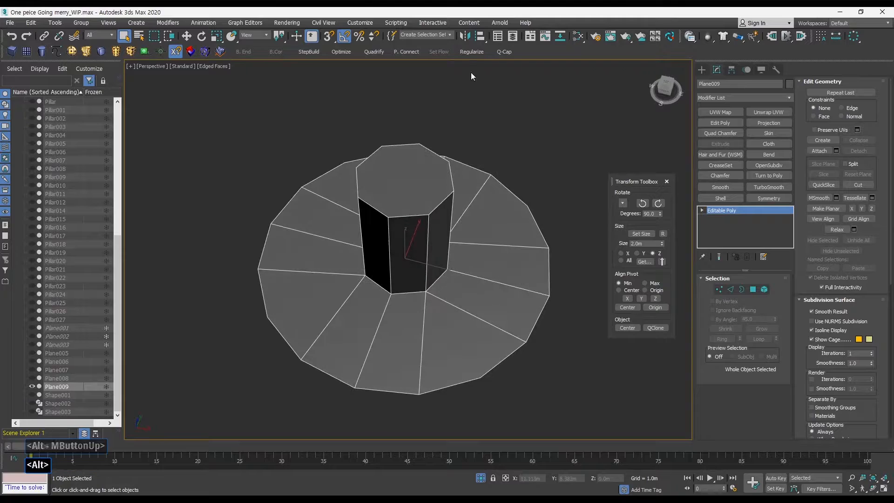
middle_click_drag(480, 116, 714, 254, "alt")
middle_click_drag(528, 251, 479, 259, "alt")
mouse_move(479, 258)
middle_mouse_down()
mouse_move(455, 253)
mouse_move(522, 219)
middle_mouse_up()
key("F3")
key("F3")
key("F4")
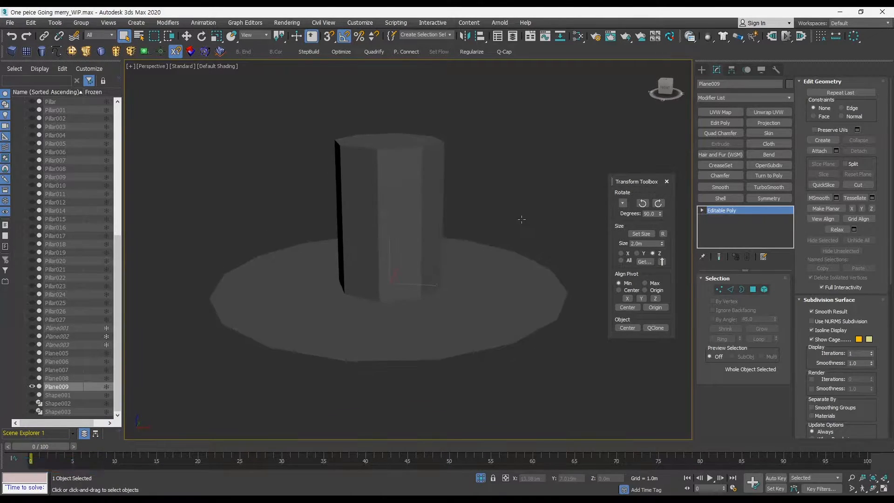
Apply a Smooth modifier with Auto Smooth enabled and adjust its threshold.
left_click(728, 186)
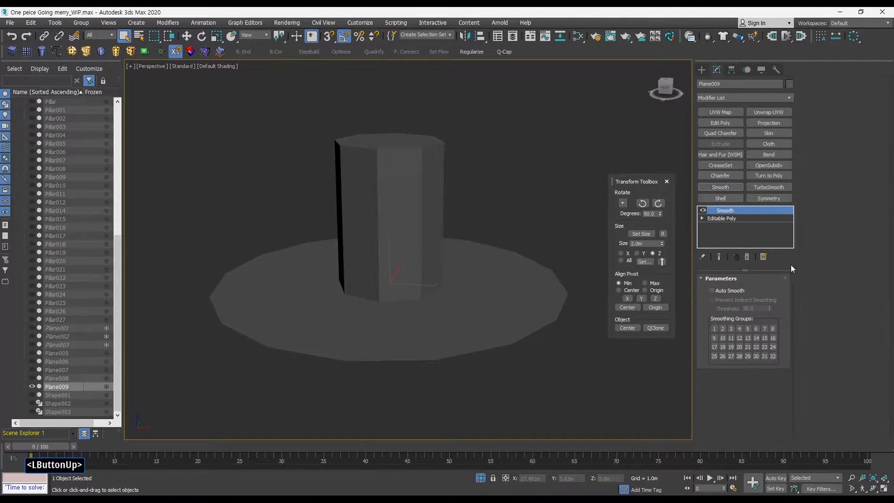
left_click(725, 290)
left_click_drag(770, 308, 779, 283)
Orbit around the pillar and toggle shading modes to inspect its smoothing.
middle_click_drag(580, 257, 468, 258, "alt")
key("ctrl+a")
key("F3")
key("F3")
key("F4")
middle_click_drag(474, 245, 555, 219, "alt")
middle_click_drag(491, 214, 457, 239)
key("F3")
key("F3")
key("F4")
middle_click_drag(509, 226, 535, 203, "alt")
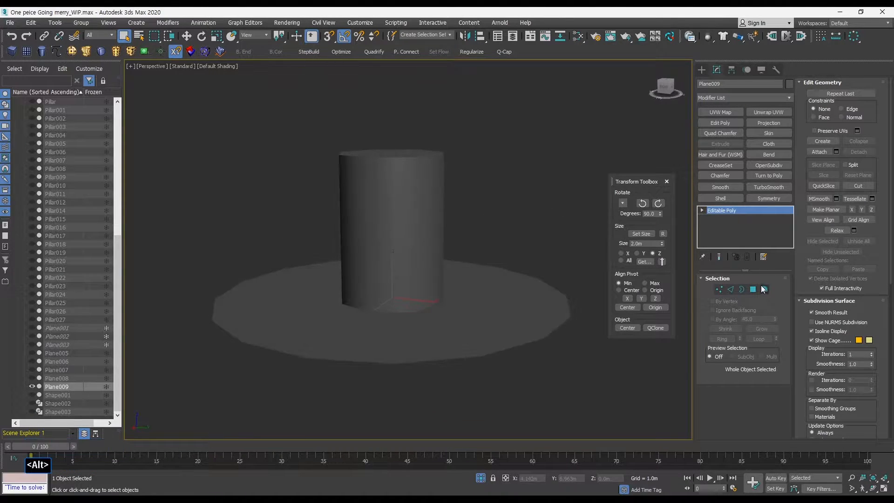
Select the pillar's side polygons, then inspect the model with edged faces from another angle.
left_click(751, 289)
left_click_drag(480, 220, 300, 214)
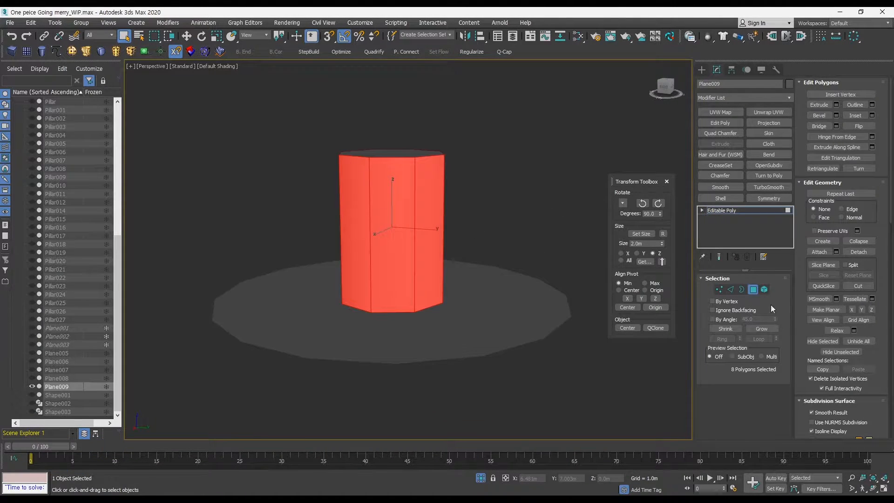
left_click(712, 209)
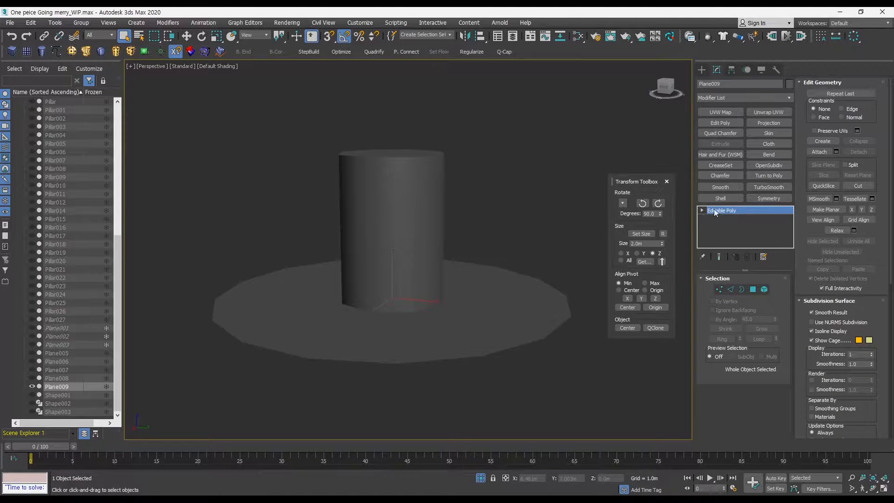
mouse_move(456, 212)
middle_mouse_down("alt")
mouse_move(482, 224)
mouse_move(507, 220)
mouse_move(486, 230)
mouse_move(466, 213)
middle_mouse_up("alt")
key("F3")
key("F3")
key("F4")
key("F4")
middle_click_drag(421, 171, 421, 176)
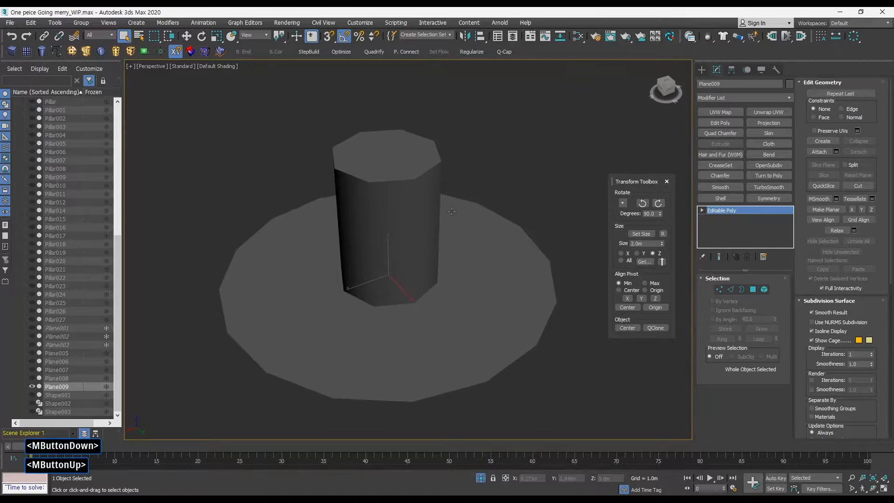
mouse_move(407, 235)
middle_mouse_down("alt")
mouse_move(379, 233)
mouse_move(432, 243)
middle_mouse_up("alt")
key("F4")
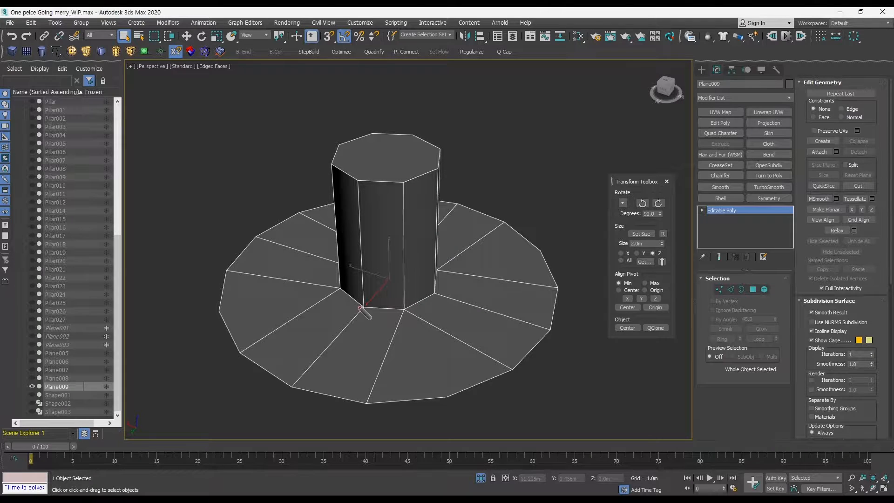
mouse_move(342, 291)
left_mouse_down()
mouse_move(375, 311)
mouse_move(403, 309)
mouse_move(431, 288)
left_mouse_up()
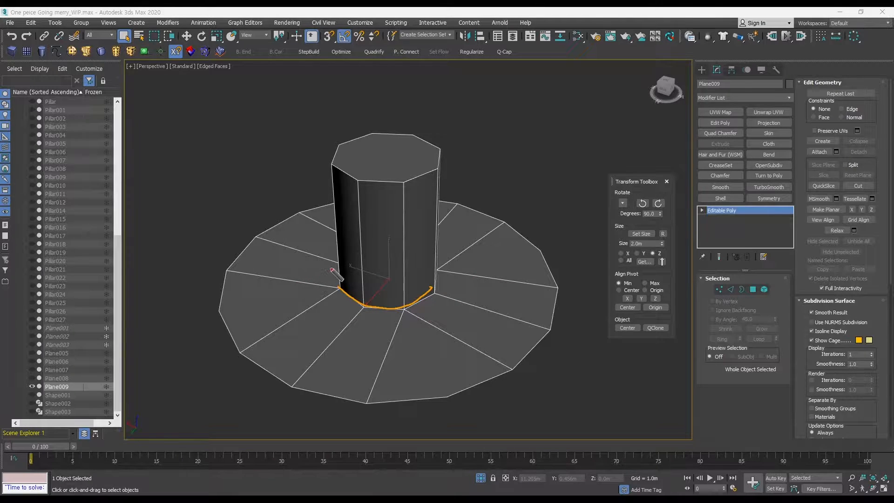
mouse_move(335, 256)
left_mouse_down()
mouse_move(315, 277)
mouse_move(321, 316)
mouse_move(388, 334)
mouse_move(442, 316)
mouse_move(453, 271)
left_mouse_up()
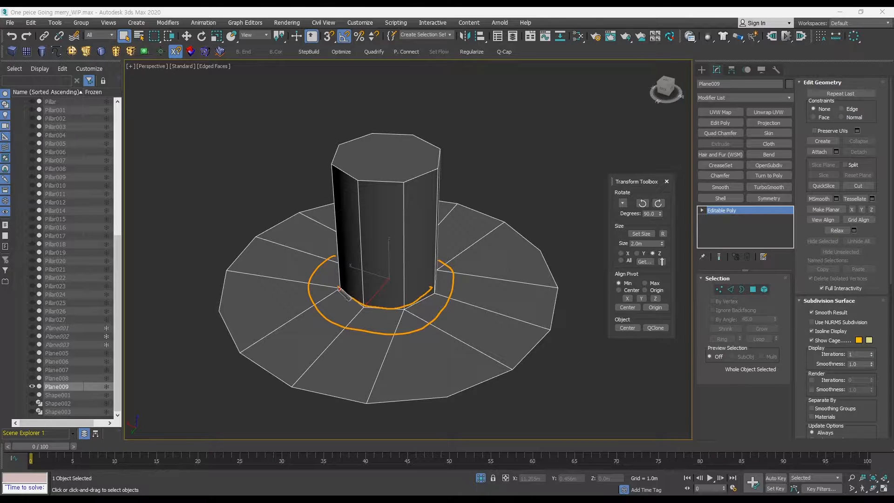
mouse_move(339, 289)
left_mouse_down()
mouse_move(313, 302)
mouse_move(346, 328)
left_mouse_up()
left_click_drag(404, 309, 409, 327)
left_click_drag(435, 296, 429, 325)
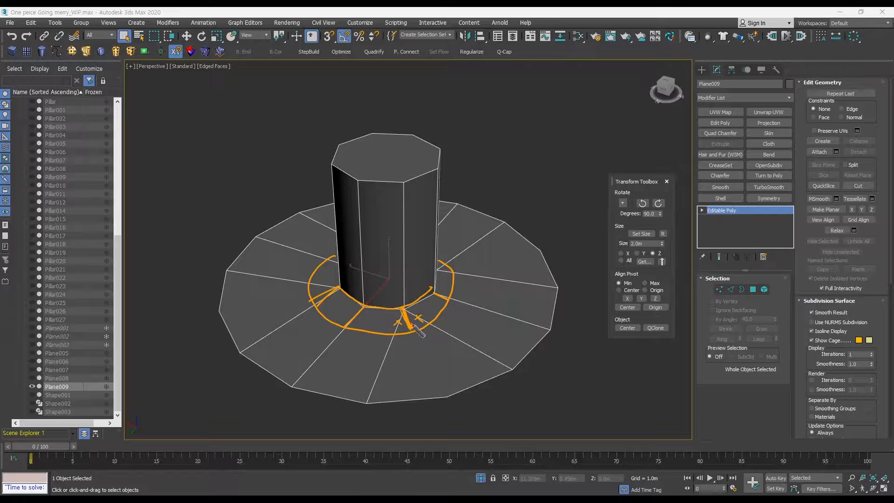
mouse_move(342, 274)
left_mouse_down()
mouse_move(373, 287)
mouse_move(424, 285)
mouse_move(434, 269)
mouse_move(364, 309)
left_mouse_up()
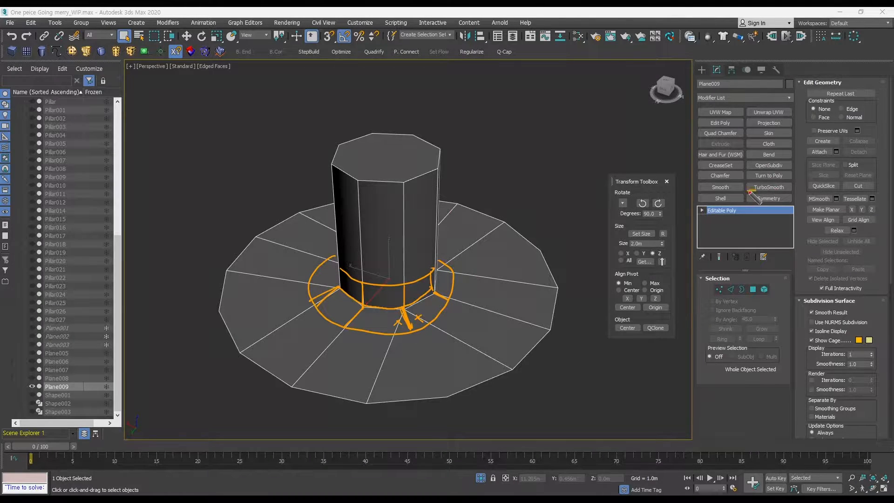
mouse_move(749, 191)
left_mouse_down()
mouse_move(791, 180)
mouse_move(747, 179)
left_mouse_up()
mouse_move(480, 115)
left_mouse_down()
mouse_move(464, 134)
mouse_move(504, 133)
mouse_move(529, 119)
mouse_move(563, 134)
mouse_move(581, 126)
left_mouse_up()
left_click_drag(464, 140, 514, 138)
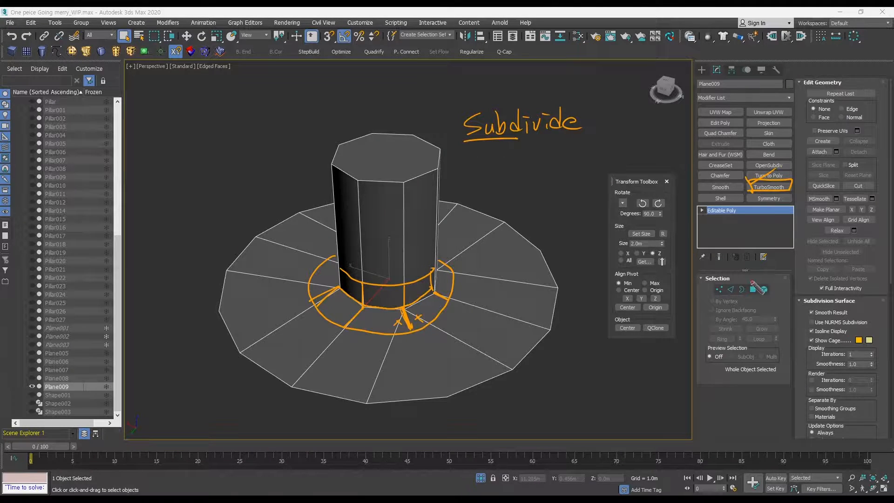
left_click_drag(706, 283, 708, 296)
mouse_move(705, 282)
left_mouse_down()
mouse_move(776, 278)
mouse_move(764, 296)
left_mouse_up()
left_click_drag(702, 299, 759, 296)
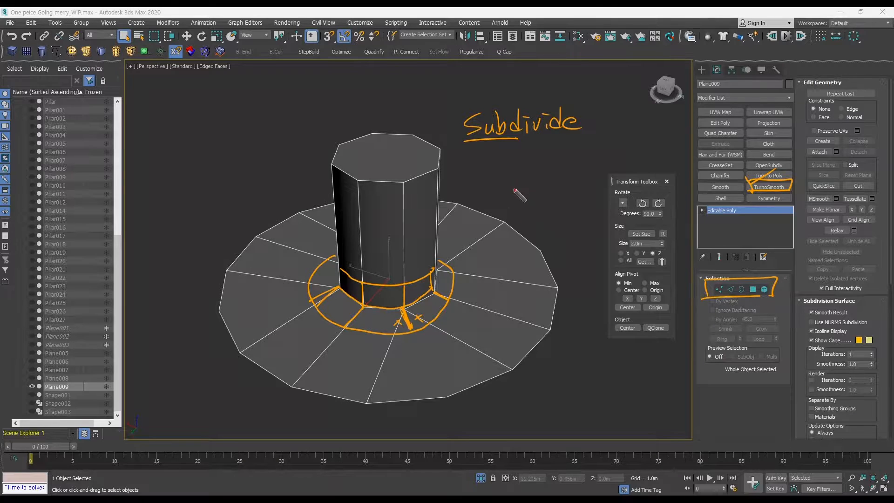
mouse_move(494, 149)
left_mouse_down()
mouse_move(582, 260)
mouse_move(689, 276)
mouse_move(676, 282)
left_mouse_up()
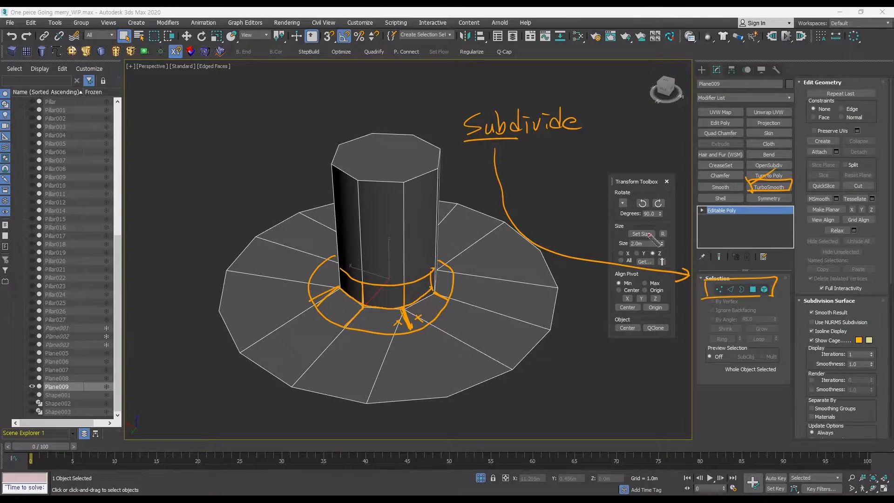
mouse_move(511, 102)
left_mouse_down()
mouse_move(508, 141)
mouse_move(598, 98)
mouse_move(593, 137)
left_mouse_up()
mouse_move(506, 141)
left_mouse_down()
mouse_move(586, 140)
mouse_move(748, 176)
left_mouse_up()
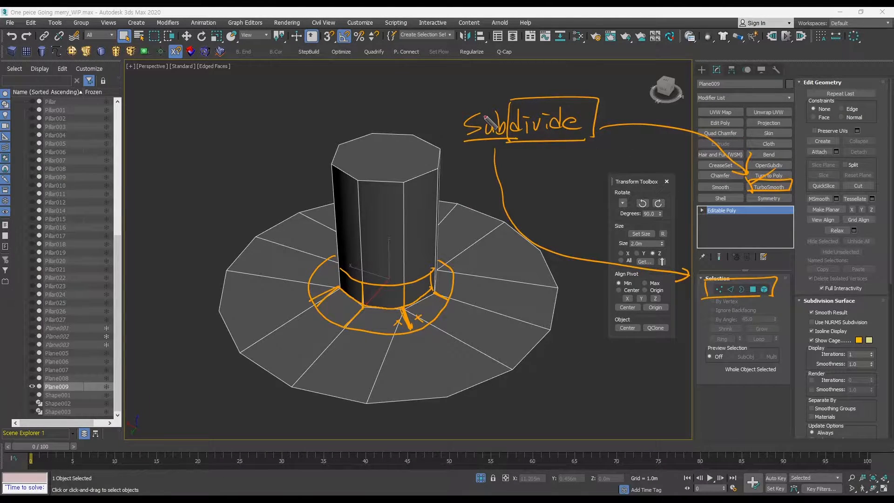
mouse_move(460, 101)
left_mouse_down()
mouse_move(464, 158)
mouse_move(565, 96)
mouse_move(625, 149)
left_mouse_up()
left_click_drag(434, 153, 669, 149)
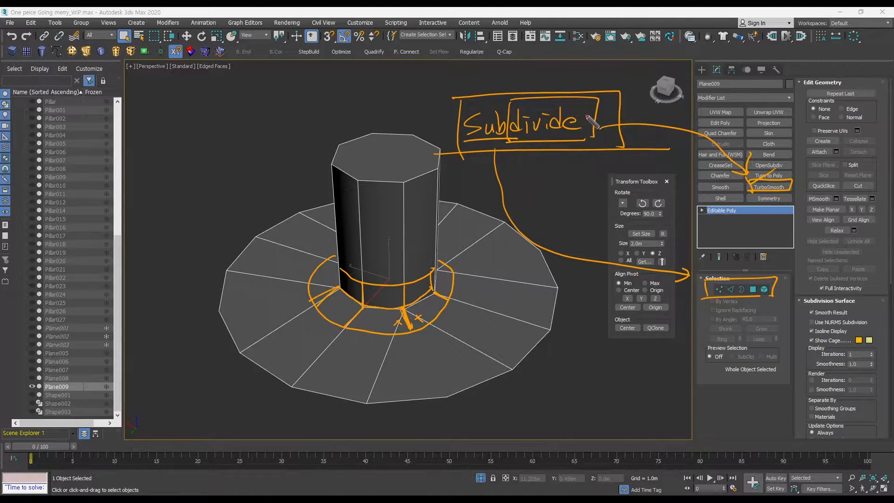
mouse_move(459, 104)
left_mouse_down()
mouse_move(459, 145)
mouse_move(531, 95)
mouse_move(528, 117)
left_mouse_up()
mouse_move(560, 370)
left_mouse_down()
mouse_move(552, 370)
mouse_move(538, 395)
left_mouse_up()
mouse_move(556, 383)
left_mouse_down()
mouse_move(571, 395)
mouse_move(612, 395)
left_mouse_up()
left_click_drag(517, 407, 640, 403)
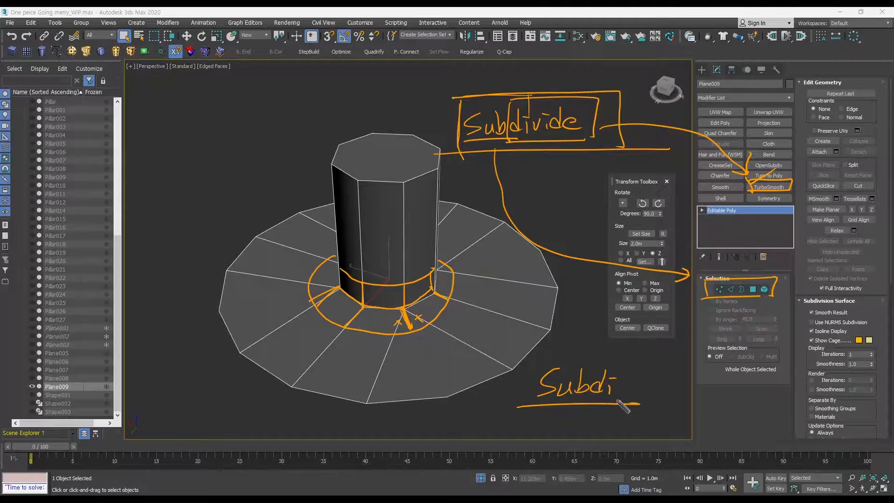
mouse_move(561, 353)
left_mouse_down()
mouse_move(646, 366)
mouse_move(678, 353)
left_mouse_up()
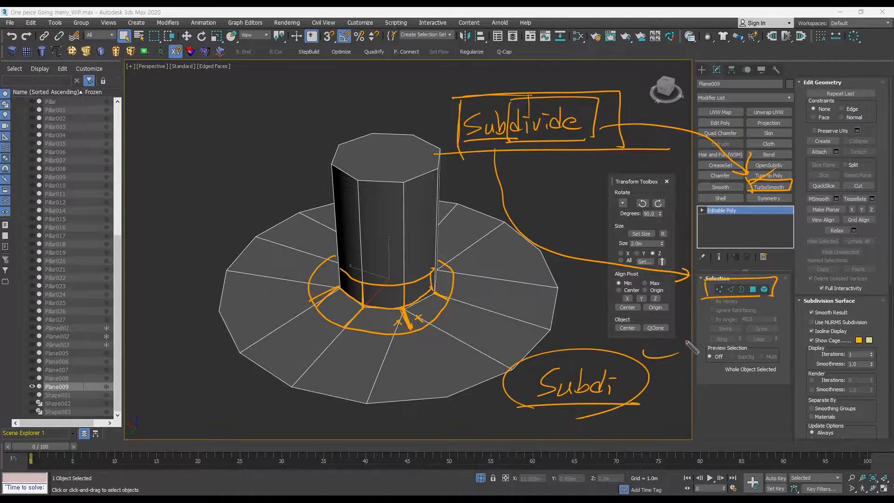
left_click_drag(747, 177, 738, 190)
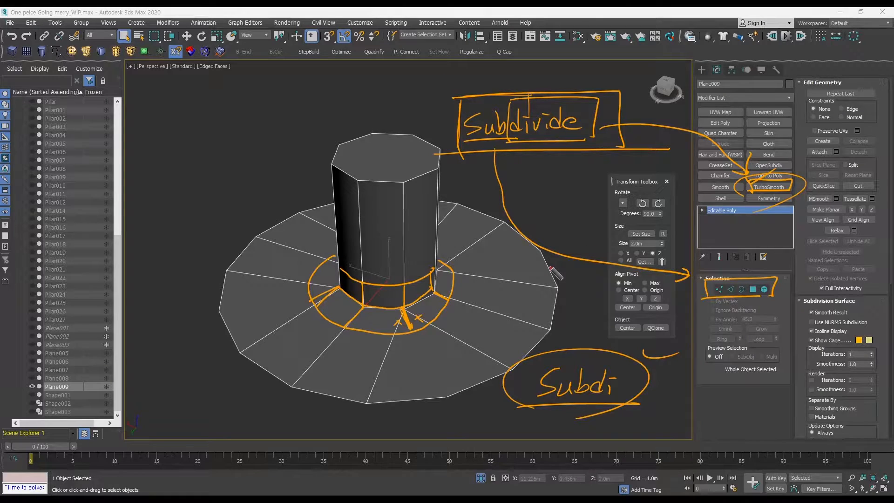
key("ctrl+F11")
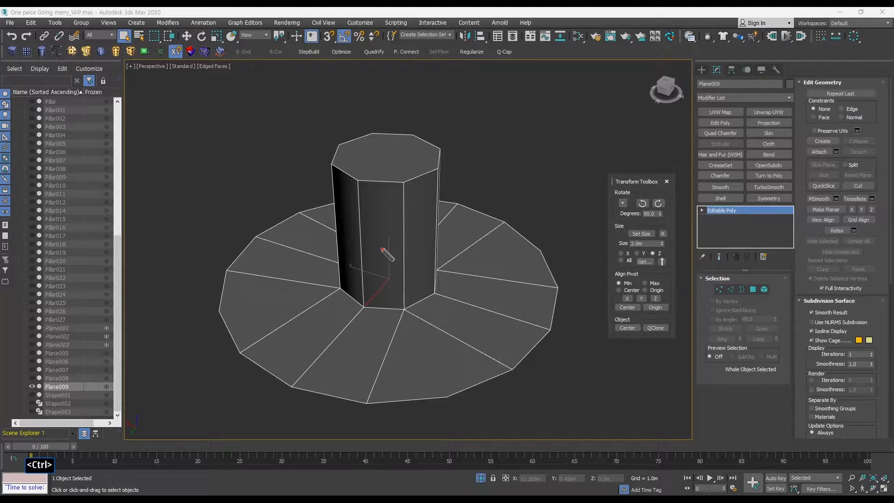
Select the plane's outer border and scale it inward toward the pillar.
key("ctrl+F12")
middle_click_drag(381, 247, 451, 256)
key("F3")
mouse_move(496, 258)
middle_mouse_down("alt")
mouse_move(487, 250)
mouse_move(465, 264)
mouse_move(511, 264)
middle_mouse_up("alt")
key("F3")
key("F3")
key("F4")
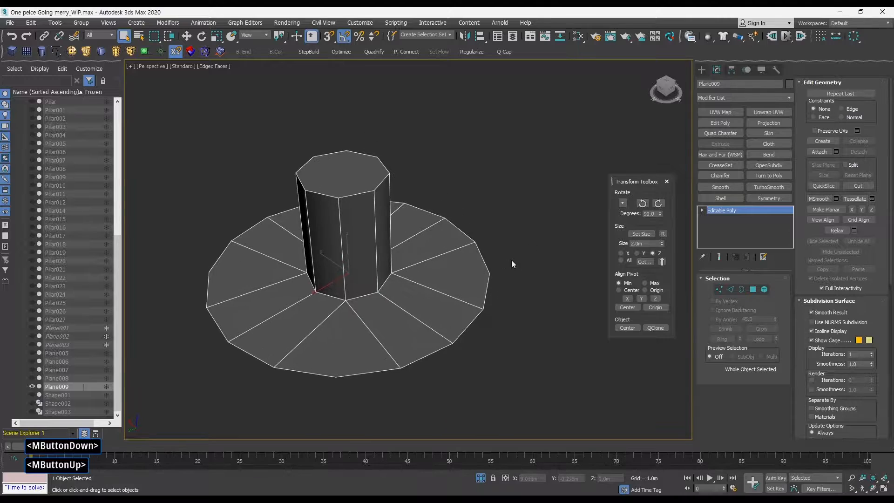
left_click(742, 289)
middle_click_drag(417, 305, 428, 274, "alt")
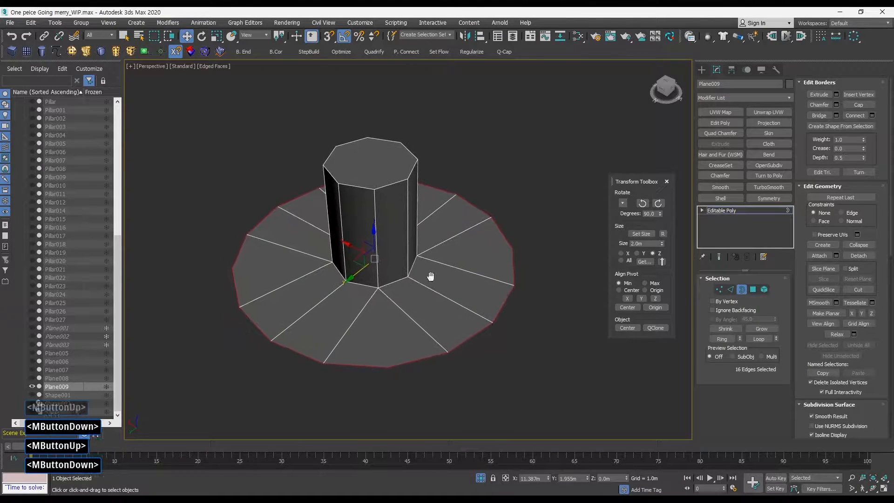
key("r")
left_click_drag(375, 273, 363, 258)
key("w")
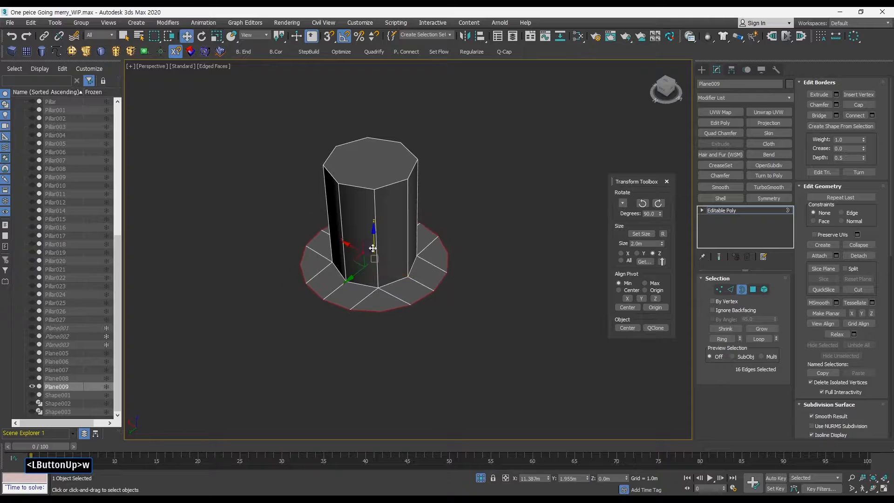
Extrude the outer border downward into a side wall for the base and leave sub-object mode.
mouse_move(368, 258)
middle_mouse_down("alt")
mouse_move(376, 237)
mouse_move(372, 245)
middle_mouse_up("alt")
left_click_drag(372, 244, 376, 324)
middle_click_drag(393, 264, 373, 293, "ctrl+alt")
key("q")
left_click(741, 292)
Orbit around the base and switch shading modes to inspect its top ring and side wall.
middle_click_drag(357, 342, 361, 298, "ctrl+alt")
middle_click_drag(361, 297, 368, 325, "alt")
key("alt+s")
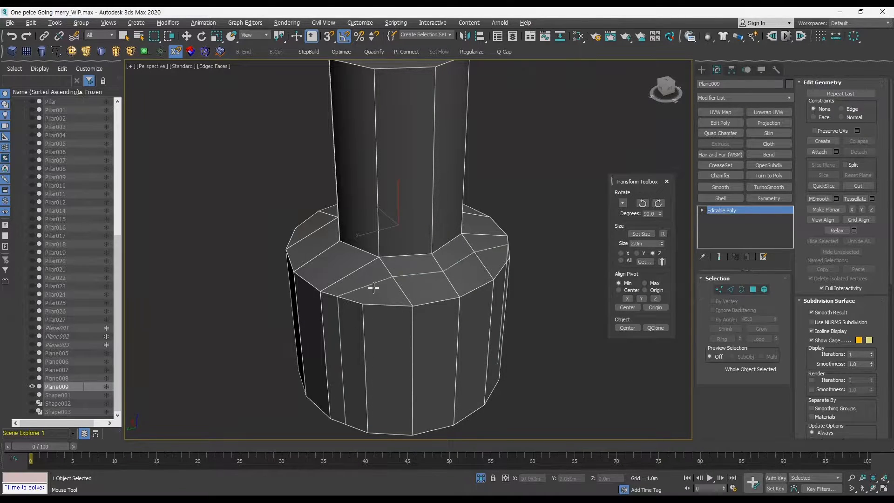
key("q")
key("q")
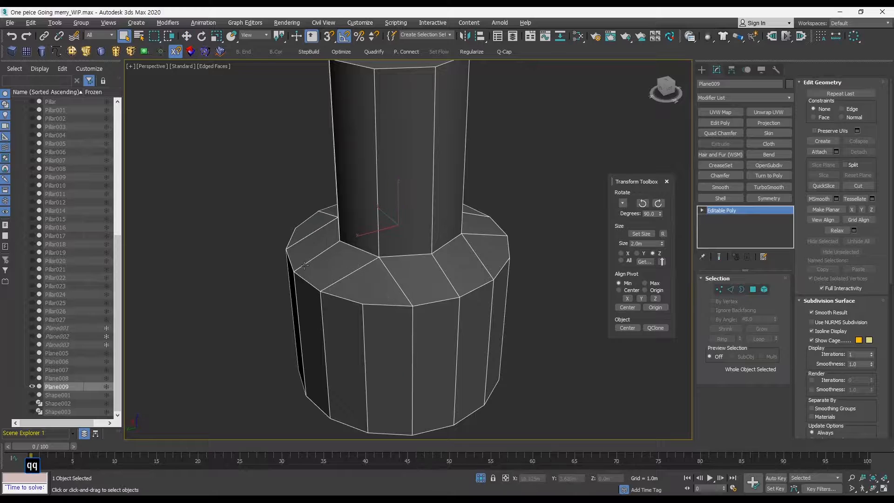
key("alt+s")
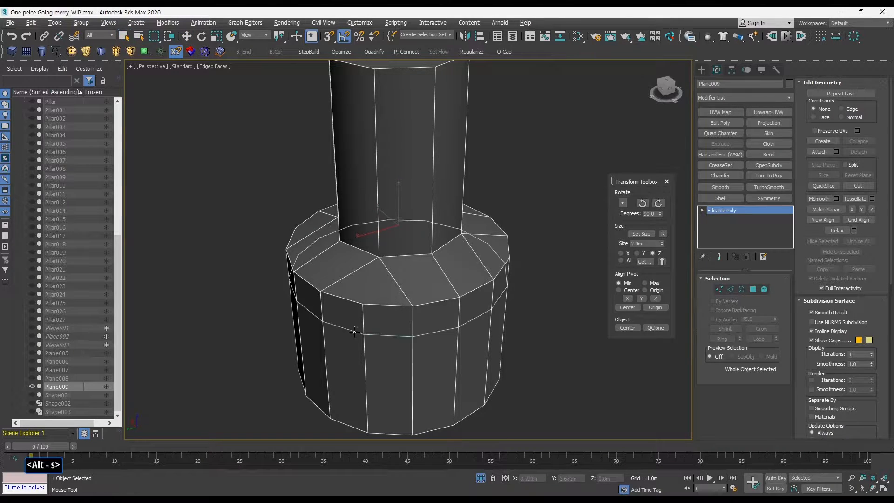
key("q")
key("q")
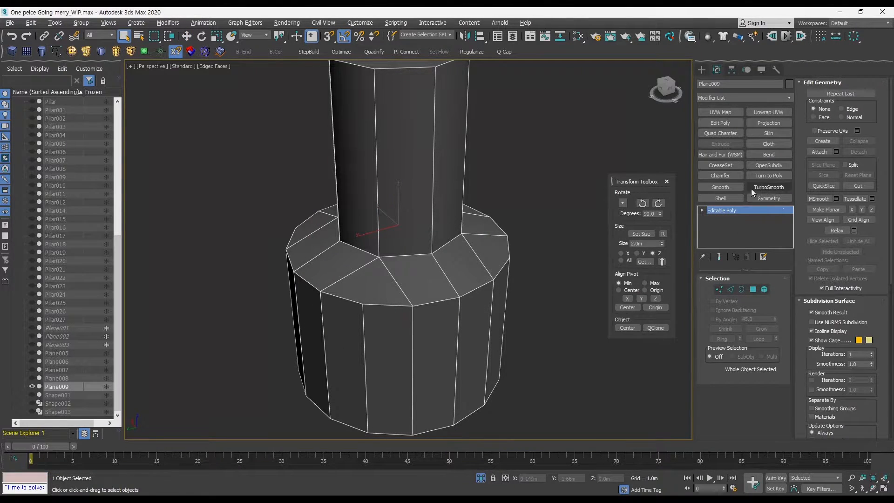
middle_click_drag(518, 250, 446, 281, "alt")
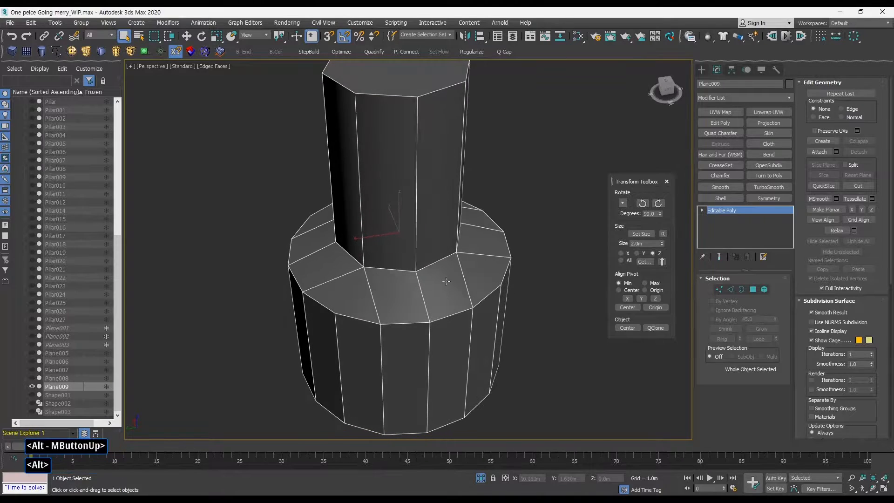
key("F4")
middle_click_drag(518, 294, 404, 284, "alt")
key("F3")
key("F3")
key("F4")
key("ctrl+alt+q")
key("ctrl+alt+q")
key("ctrl+alt+q")
middle_click_drag(403, 284, 406, 285)
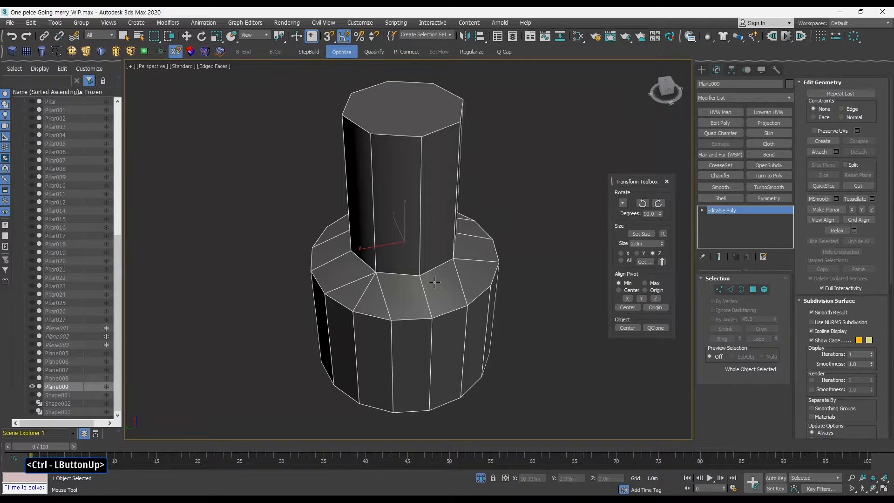
middle_click_drag(444, 280, 413, 276, "alt")
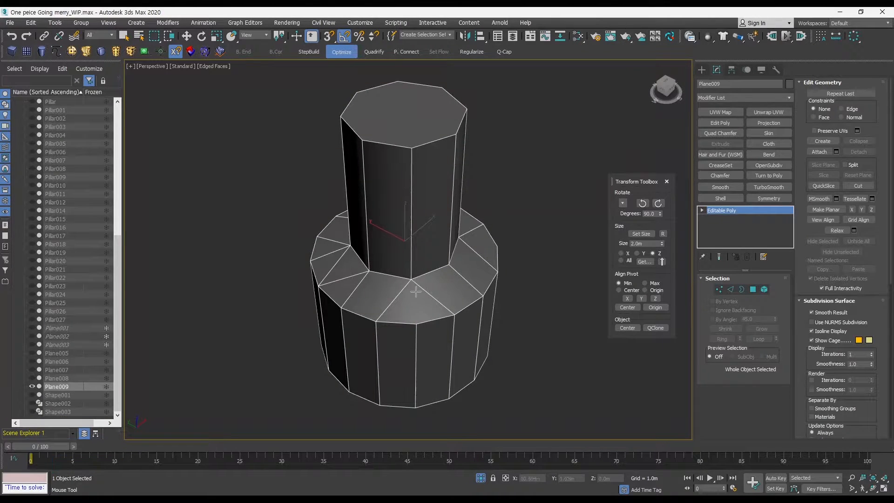
middle_click_drag(422, 324, 469, 278, "alt")
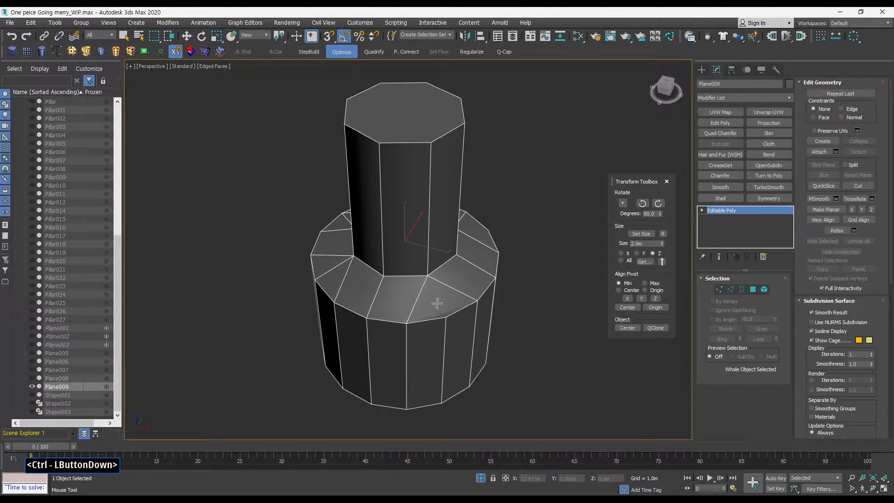
middle_click_drag(443, 308, 431, 276, "alt")
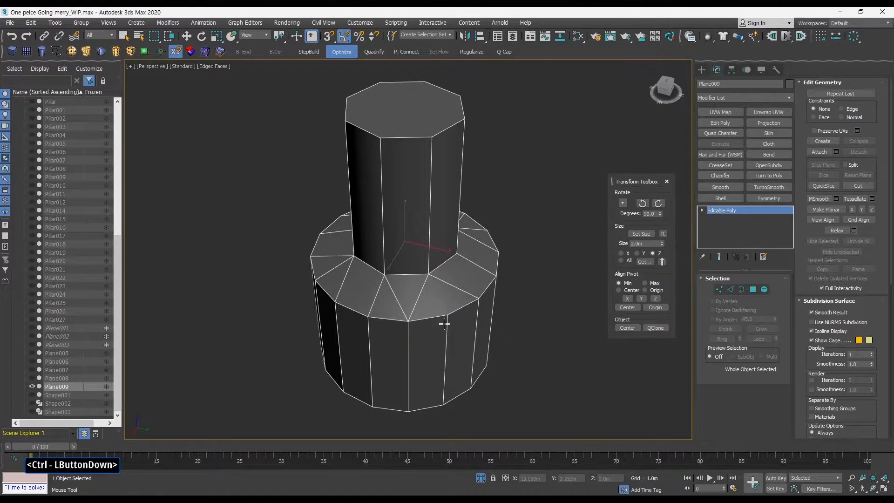
key("alt+q")
middle_click_drag(493, 291, 535, 271, "alt")
key("F3")
key("F4")
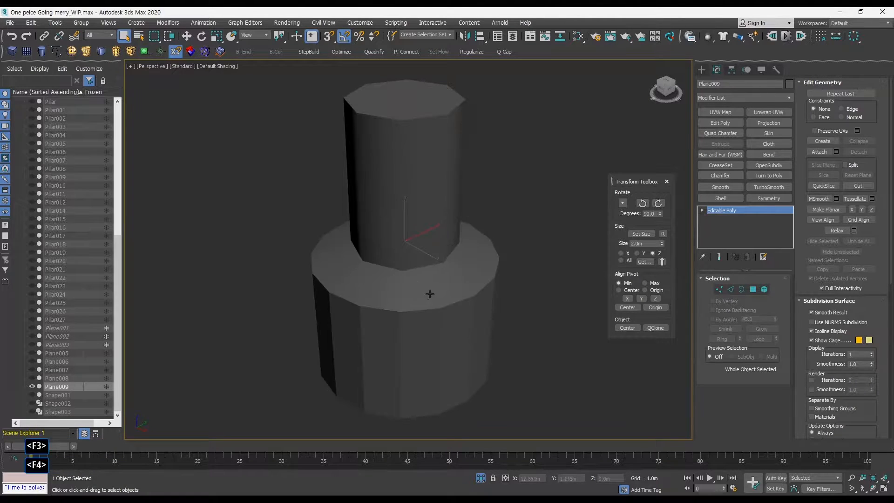
mouse_move(430, 297)
middle_mouse_down("alt")
mouse_move(440, 309)
mouse_move(449, 279)
mouse_move(404, 279)
mouse_move(429, 272)
middle_mouse_up("alt")
key("F4")
Select a pair of radial edges on the base's top ring in Edge mode, then leave Edge mode.
left_click(730, 289)
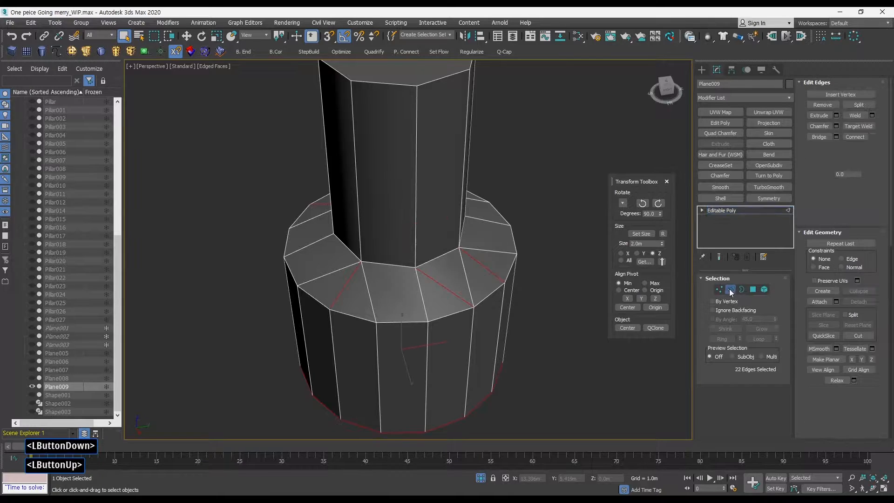
left_click(433, 281)
left_click(434, 281)
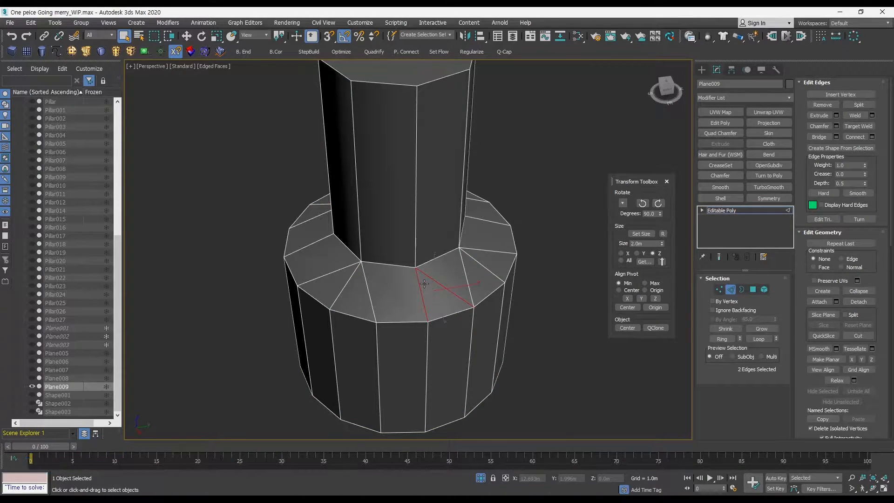
middle_click_drag(421, 271, 420, 289, "ctrl+alt")
middle_click_drag(420, 290, 448, 288, "alt")
key("y")
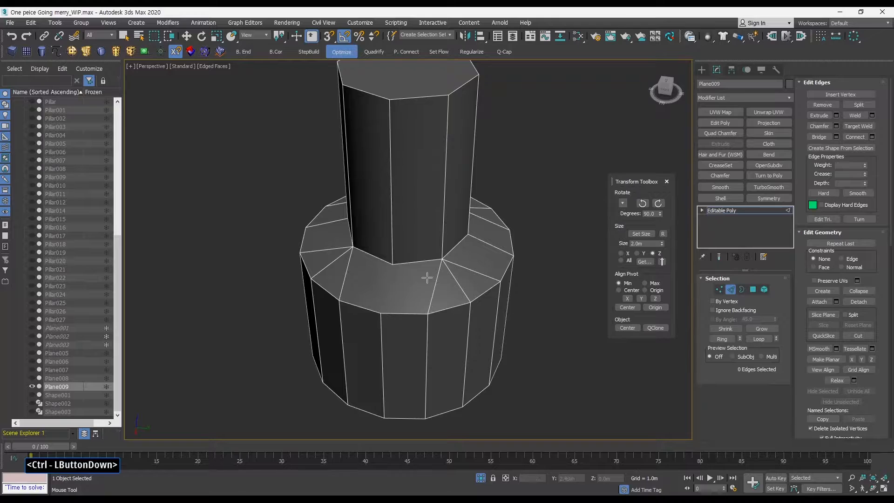
left_click_drag(427, 277, 440, 261, "ctrl")
key("q")
middle_click_drag(419, 280, 394, 262, "alt")
key("y")
left_click_drag(390, 311, 389, 315, "ctrl")
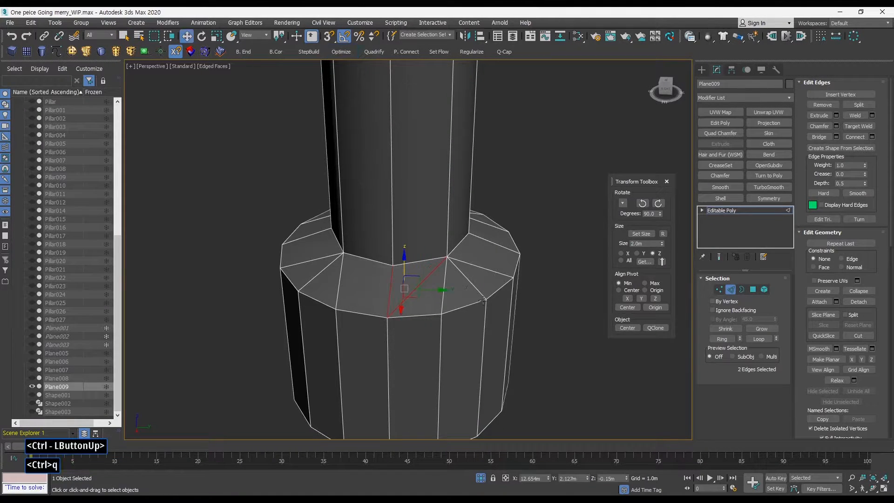
left_click(730, 289)
Try the Optimize tool on an edge of the base's side wall from below, then undo it.
middle_click_drag(493, 285, 467, 286, "alt")
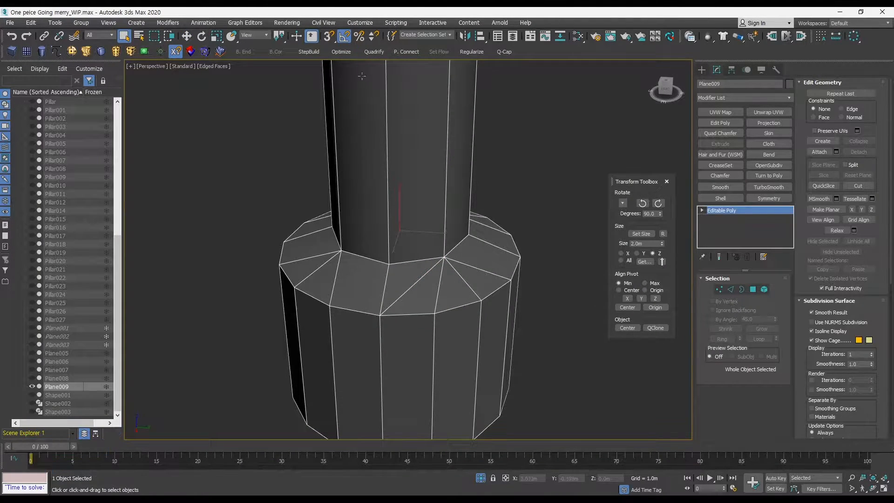
middle_click_drag(422, 256, 404, 151, "alt")
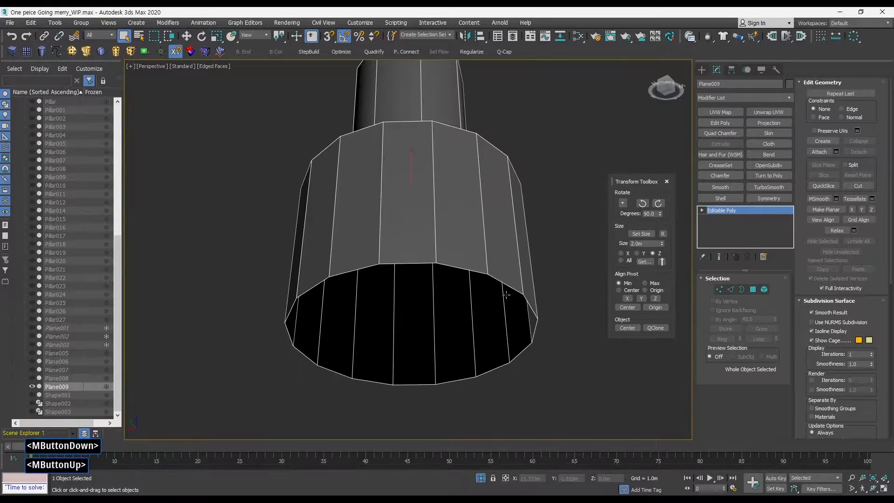
left_click(350, 54)
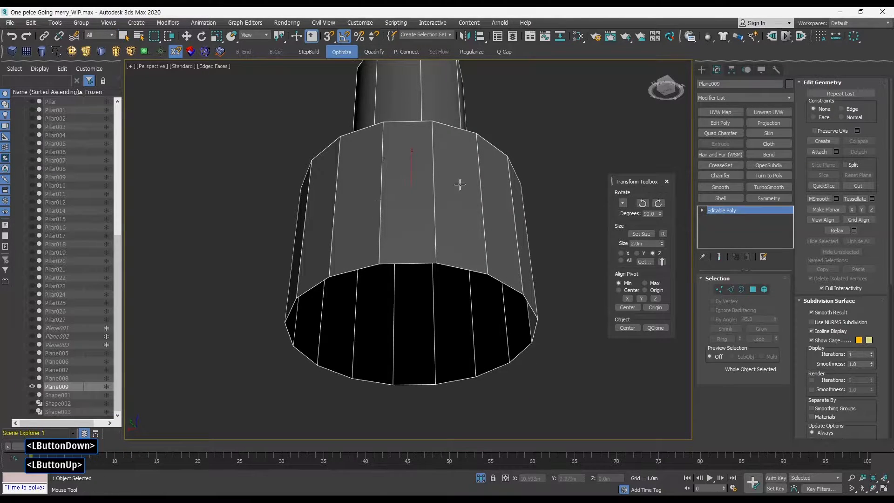
left_click_drag(439, 263, 489, 274, "shift")
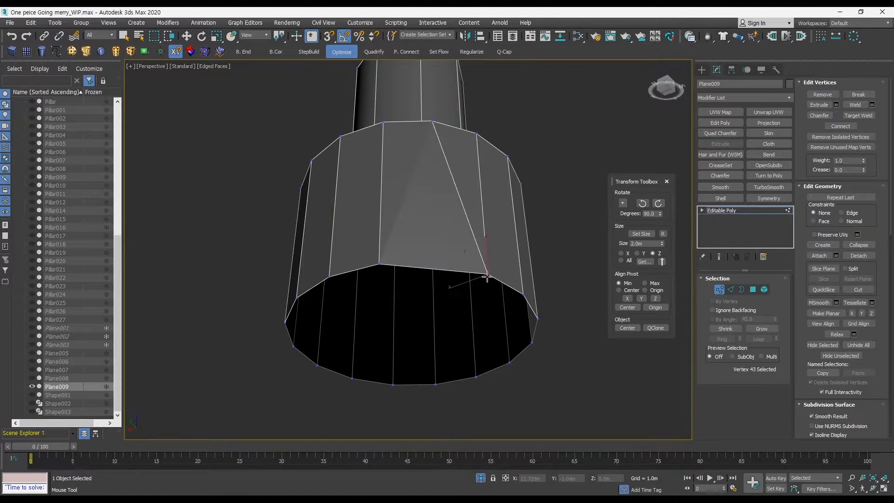
key("ctrl+z")
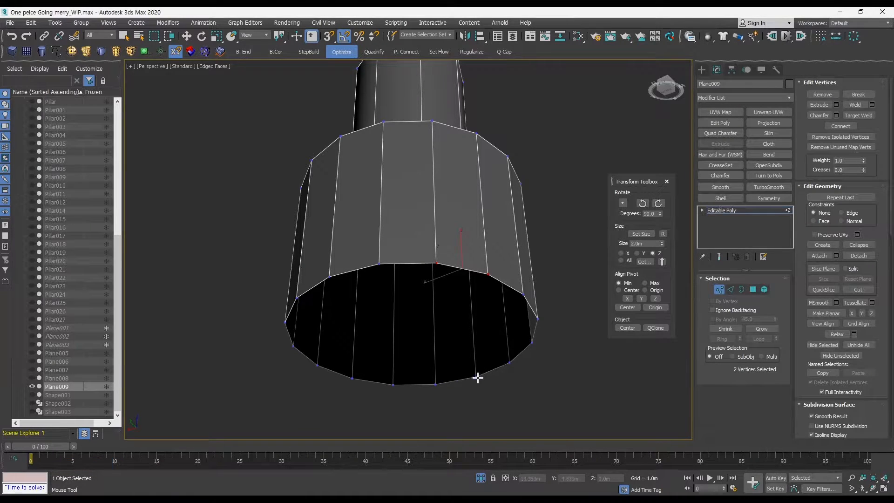
Open the Freeform tools and use Optimize to collapse edges along the bottom of the base's side wall.
key("q")
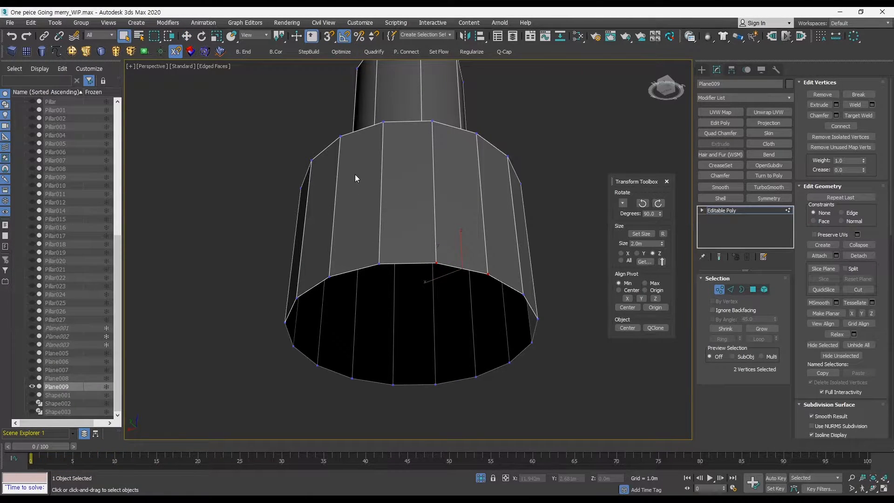
key("ctrl+r")
left_click(69, 64)
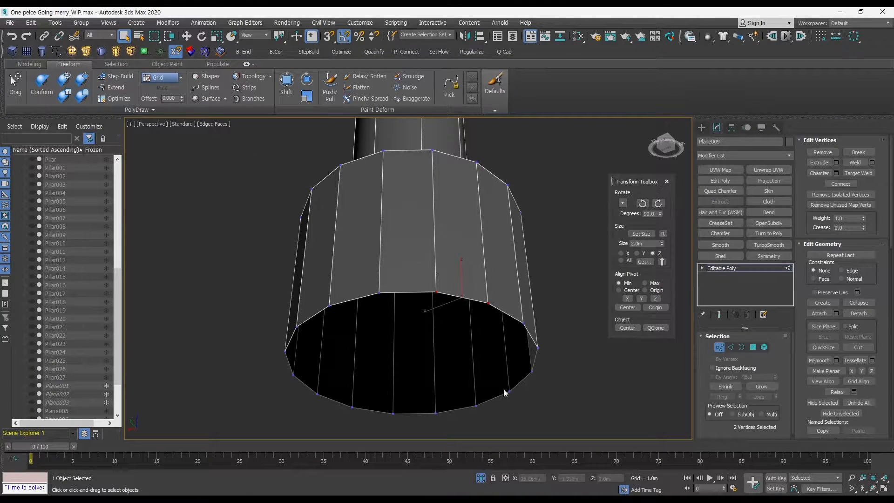
mouse_move(484, 368)
middle_mouse_down("alt")
mouse_move(447, 391)
mouse_move(453, 413)
mouse_move(429, 373)
mouse_move(464, 354)
mouse_move(471, 314)
mouse_move(479, 335)
mouse_move(457, 334)
mouse_move(490, 360)
middle_mouse_up("alt")
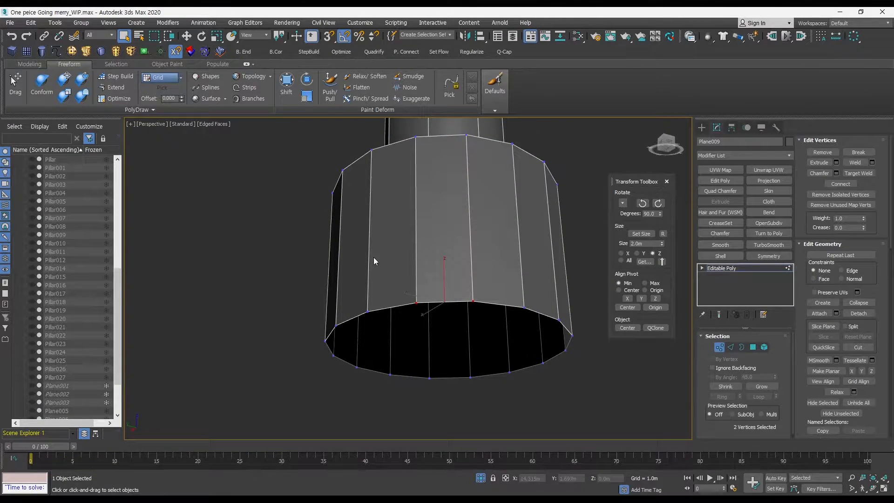
left_click(342, 52)
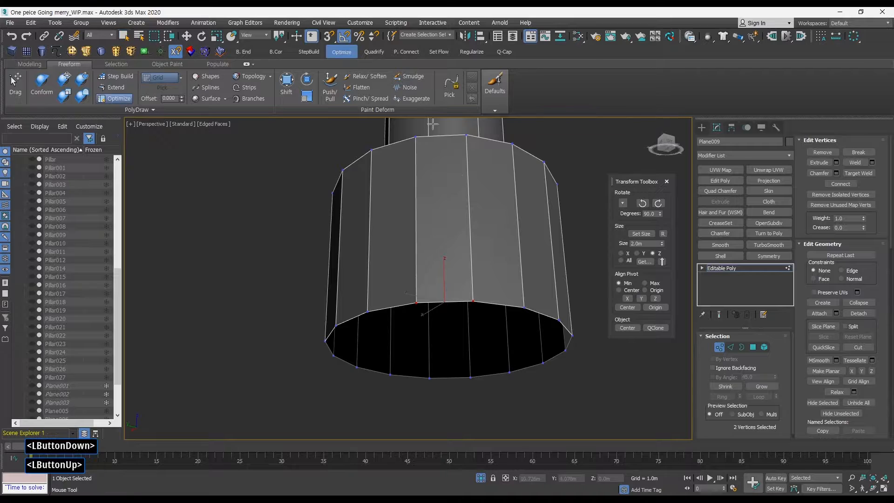
left_click(489, 375, "shift")
left_click(502, 373, "shift")
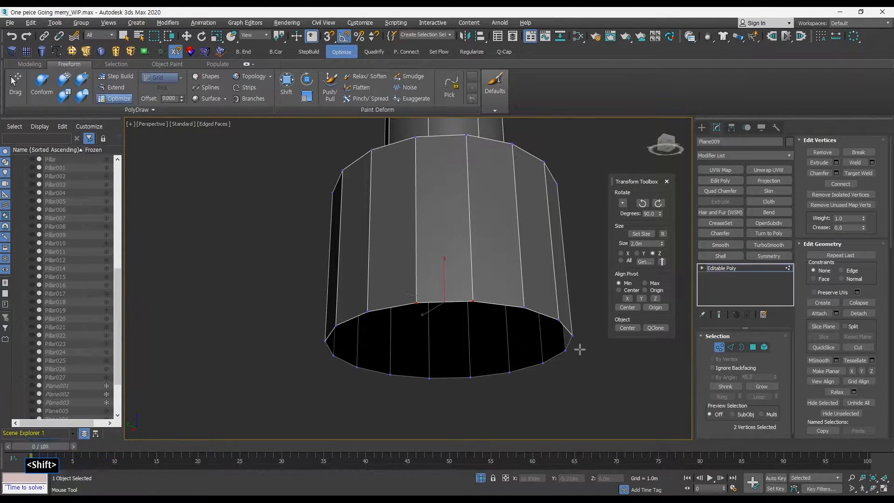
middle_click_drag(580, 349, 456, 311, "alt")
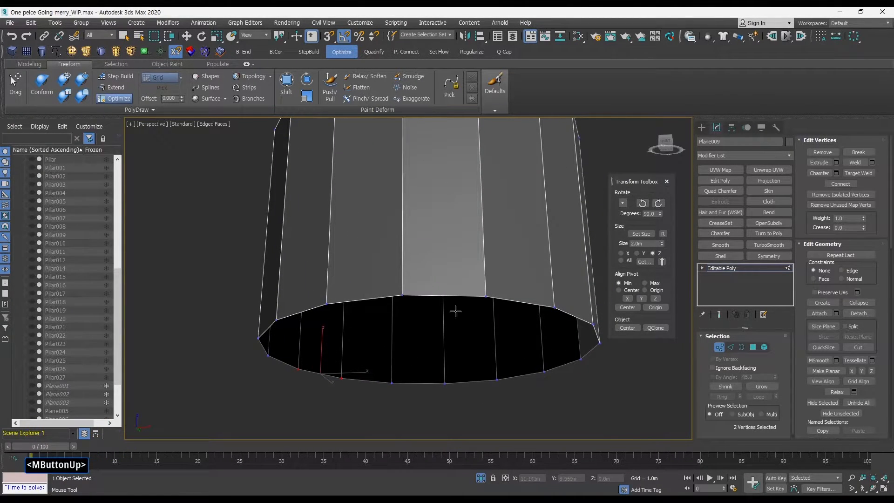
left_click(398, 294, "shift")
Continue optimizing the side wall's edges with Optimize while orbiting around the base.
middle_click_drag(496, 363, 506, 268, "alt")
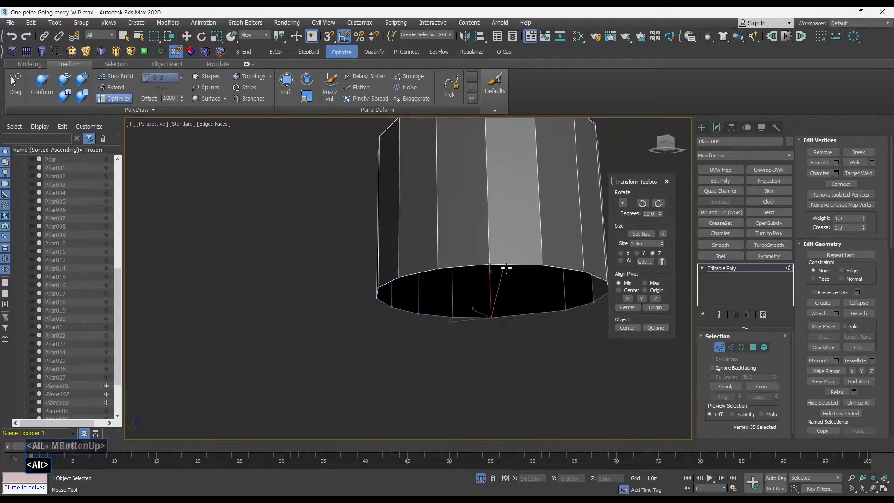
left_click_drag(490, 264, 551, 265, "shift")
middle_click_drag(580, 281, 509, 346)
middle_click_drag(510, 347, 407, 295, "alt")
left_click_drag(427, 340, 427, 340, "shift")
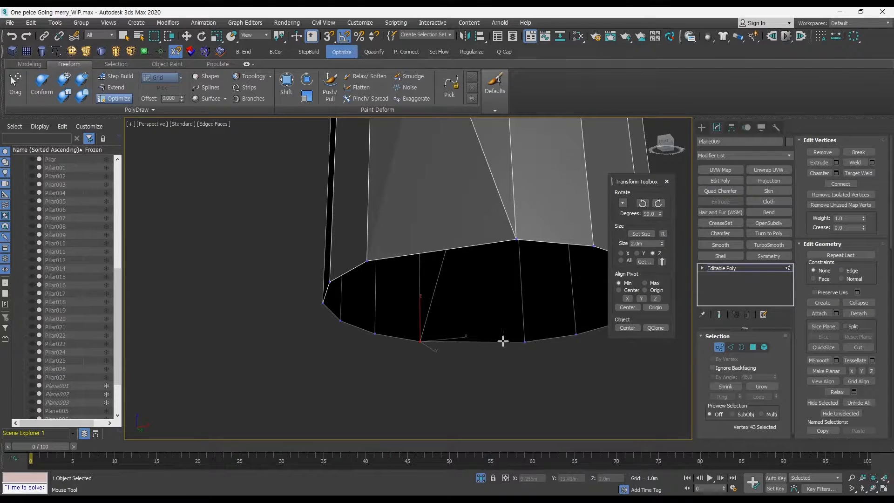
middle_click_drag(503, 341, 391, 354, "shift")
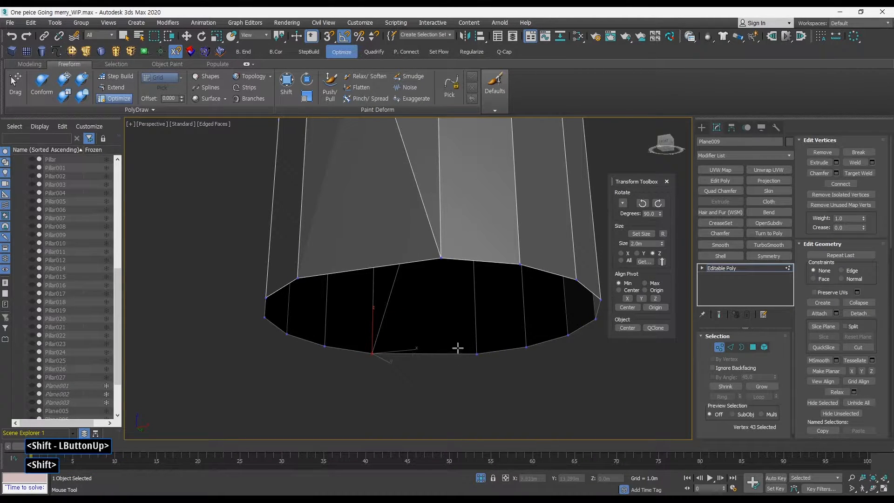
middle_click_drag(458, 347, 413, 353, "ctrl+alt")
left_click_drag(414, 351, 476, 350, "shift")
mouse_move(477, 349)
middle_mouse_down()
mouse_move(468, 337)
mouse_move(473, 346)
middle_mouse_up()
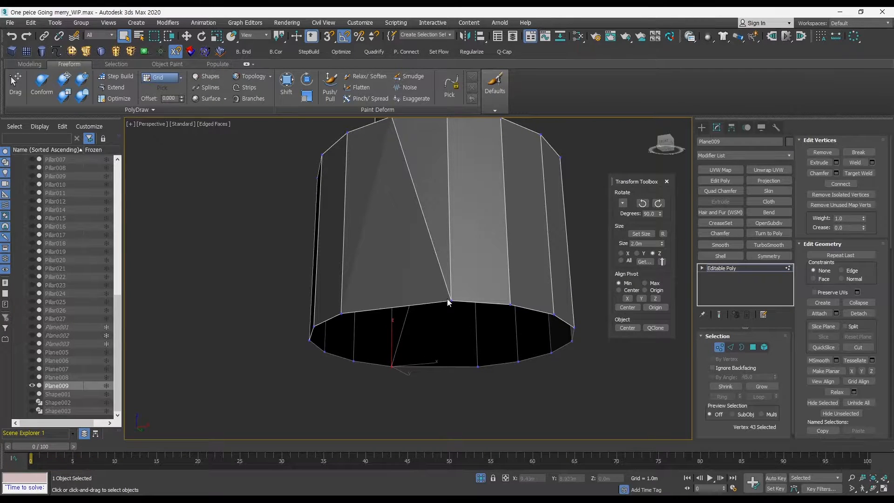
middle_click_drag(448, 302, 486, 337, "alt")
Isolate the base, leave sub-object mode and orbit around it to inspect its topology.
key("alt+q")
left_click(717, 351)
middle_click_drag(486, 337, 477, 299, "ctrl+alt")
middle_click_drag(477, 299, 459, 283)
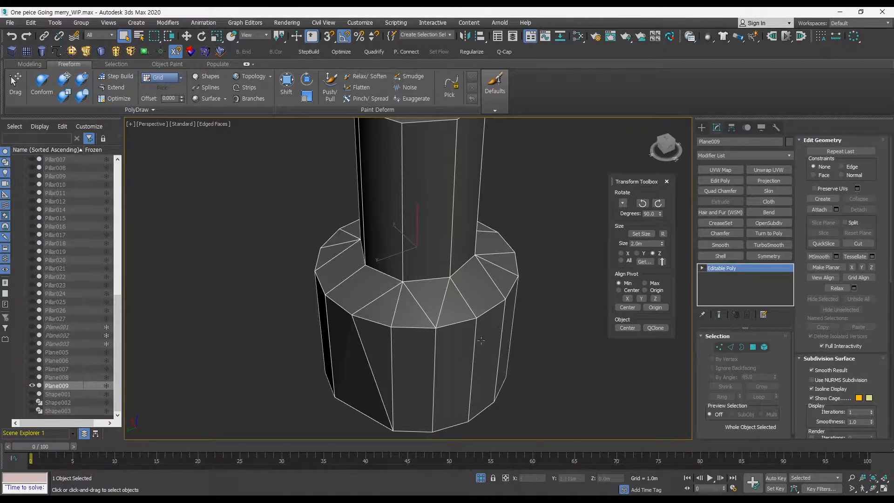
middle_click_drag(523, 305, 460, 301, "alt")
middle_click_drag(401, 313, 446, 301, "alt")
middle_click_drag(446, 301, 507, 260)
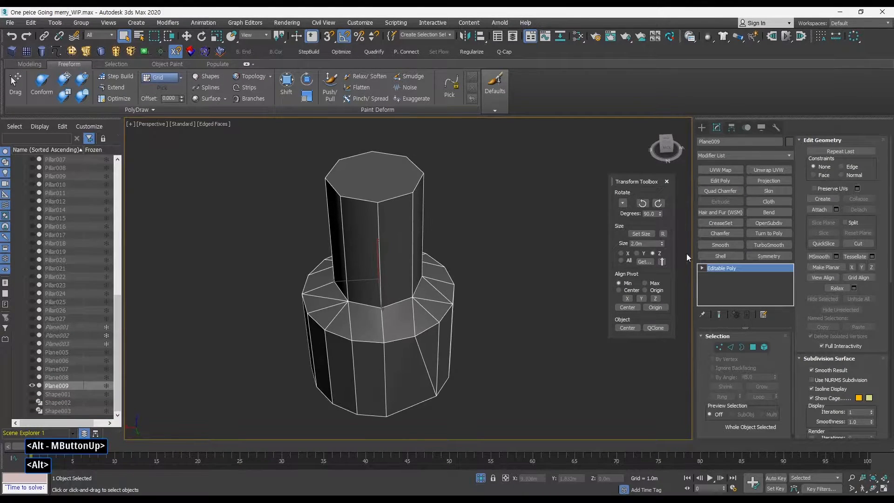
middle_click_drag(481, 298, 433, 282, "ctrl+alt")
key("w")
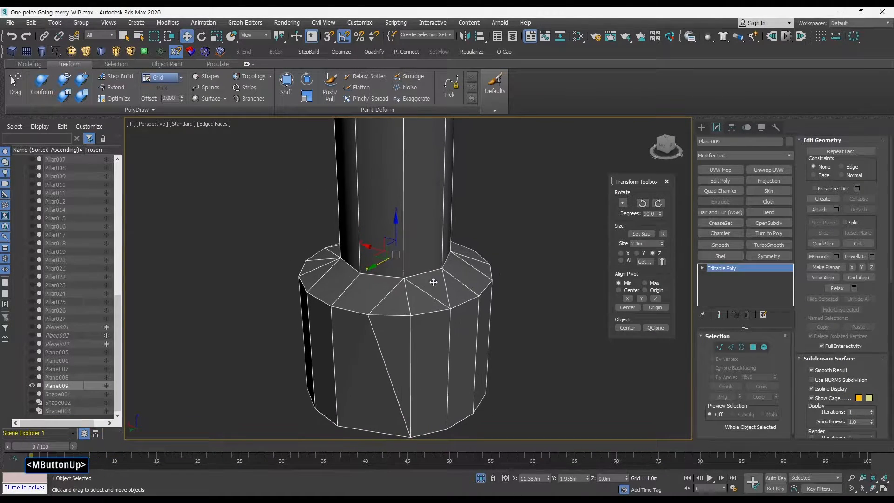
middle_click_drag(425, 317, 405, 313, "alt")
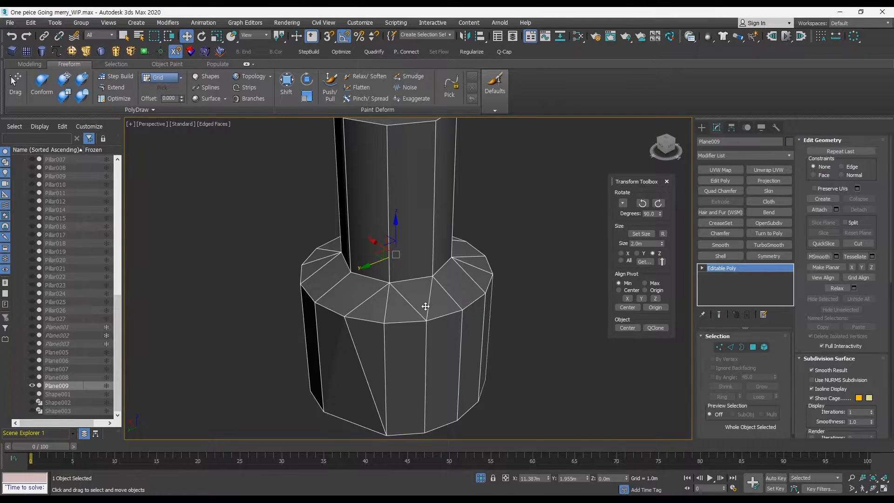
key("ctrl+F12")
left_click_drag(302, 289, 367, 321)
left_click_drag(460, 318, 462, 316)
left_click_drag(301, 269, 324, 289)
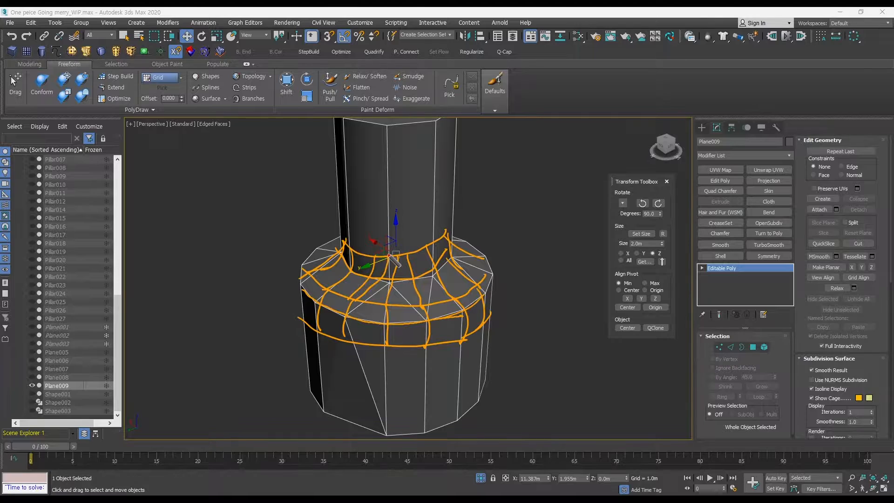
left_click_drag(386, 254, 349, 303)
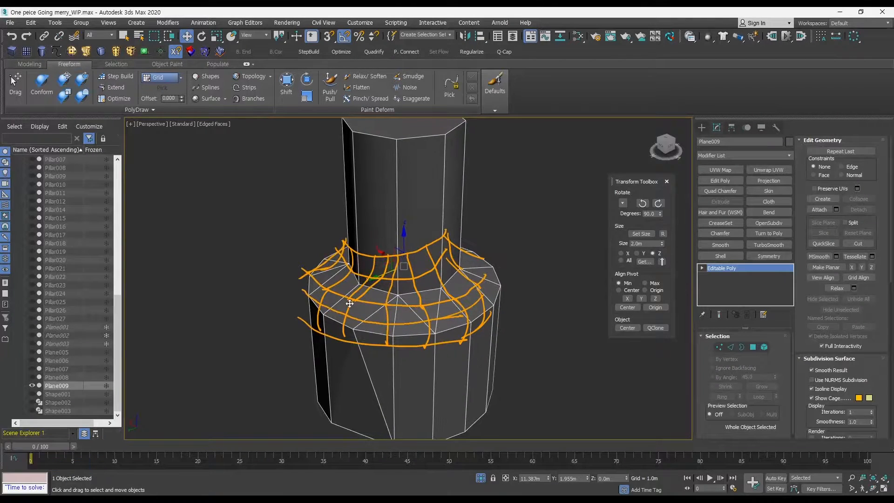
key("Escape")
mouse_move(349, 303)
middle_mouse_down("ctrl+alt")
mouse_move(359, 332)
mouse_move(446, 232)
mouse_move(460, 289)
mouse_move(499, 314)
middle_mouse_up("ctrl+alt")
key("q")
key("q")
key("w")
key("q")
left_click(499, 315)
left_click(429, 293)
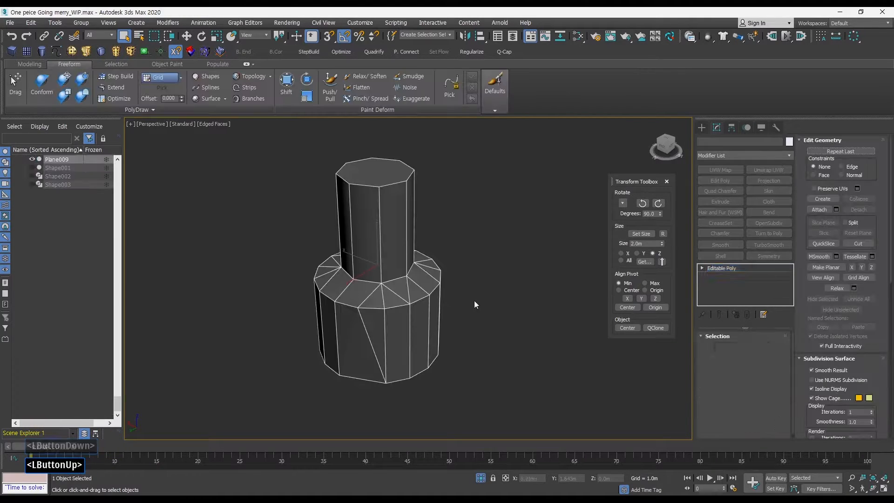
Apply a Smooth modifier to the base with Auto Smooth enabled and adjust its threshold.
key("F3")
key("F3")
key("F4")
left_click(724, 244)
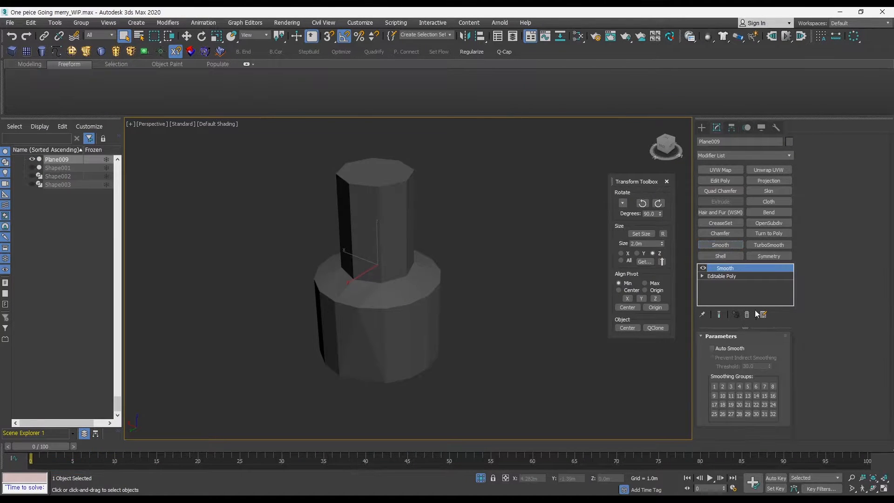
left_click(717, 347)
left_click_drag(769, 365, 769, 349, "ctrl")
mouse_move(535, 328)
middle_mouse_down("alt")
mouse_move(523, 293)
mouse_move(460, 323)
mouse_move(494, 275)
mouse_move(515, 284)
mouse_move(547, 250)
mouse_move(511, 299)
middle_mouse_up("alt")
key("F4")
key("F4")
Select the objects around the bow in the side view and try hiding the unselected ones, then undo it.
left_click(540, 331)
left_click_drag(540, 331, 330, 298)
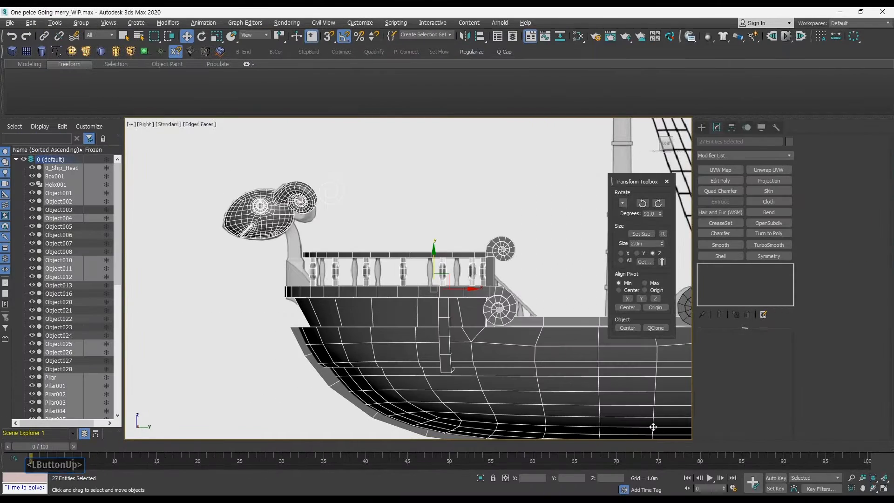
right_click(381, 257)
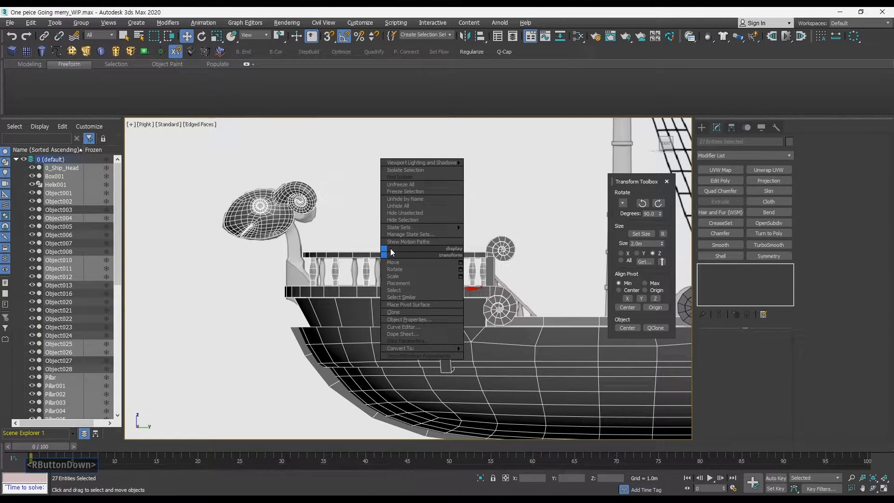
left_click(406, 213)
key("ctrl+z")
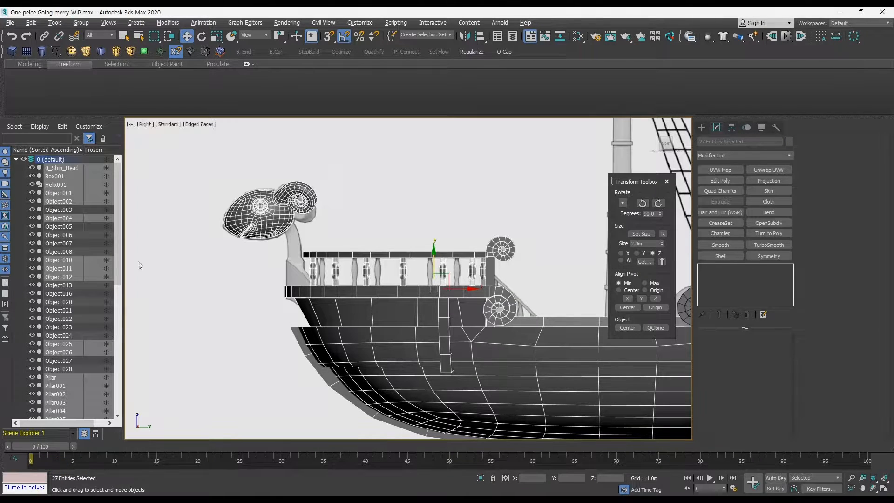
Select the wireframe bow objects and hide them from the scene explorer.
left_click(224, 318)
left_click_drag(194, 175, 267, 224)
left_click(31, 259)
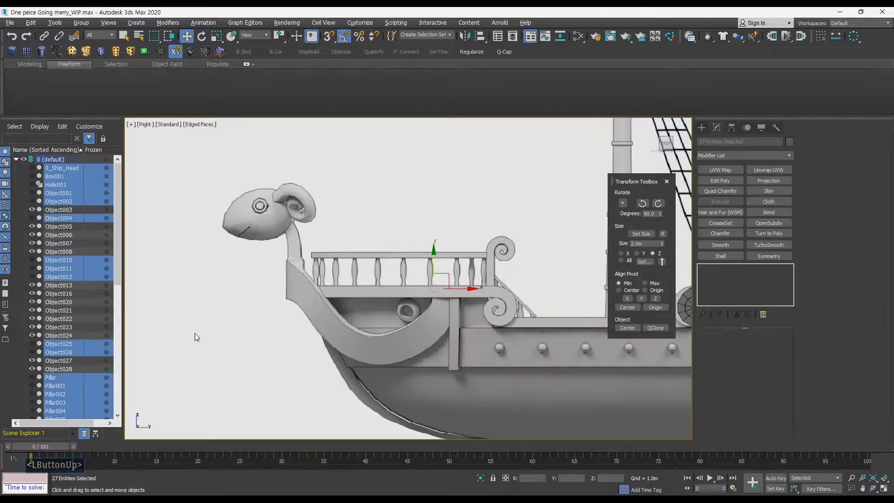
left_click(222, 354)
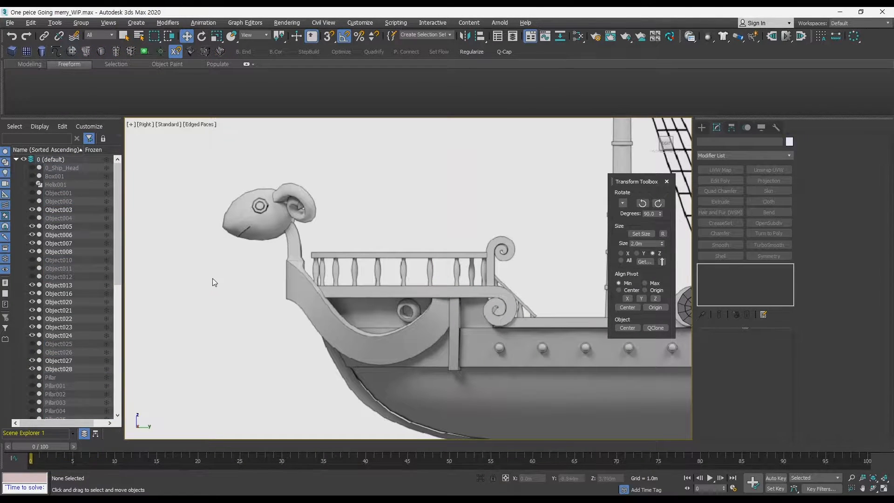
right_click(398, 240)
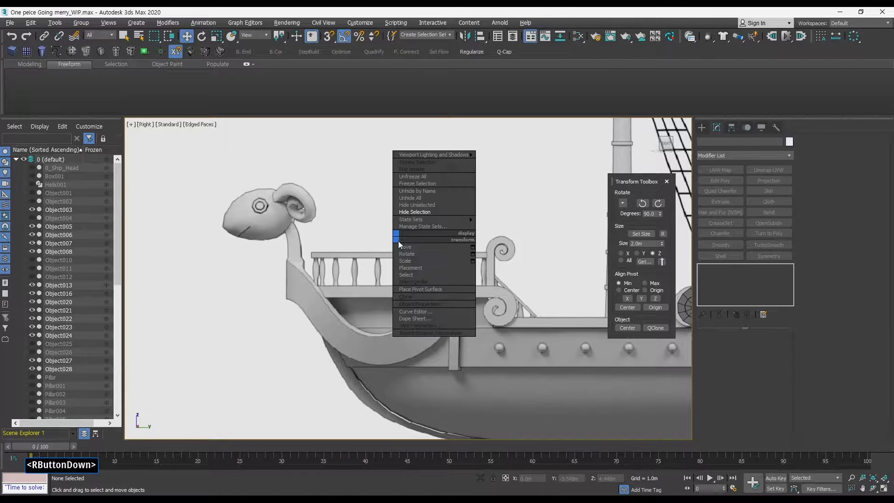
left_click(206, 281)
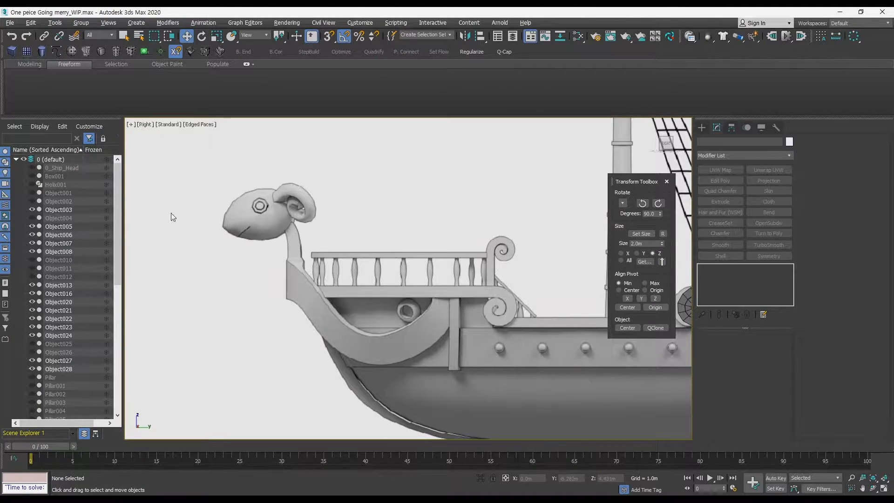
Create a plane about 0.75 m by 0.43 m on the bow below the figurehead's neck in the side view.
mouse_move(311, 286)
middle_mouse_down()
mouse_move(308, 293)
mouse_move(311, 281)
middle_mouse_up()
middle_click_drag(312, 281, 298, 266)
middle_click_drag(299, 266, 307, 275, "ctrl+alt")
key("ctrl+alt+q")
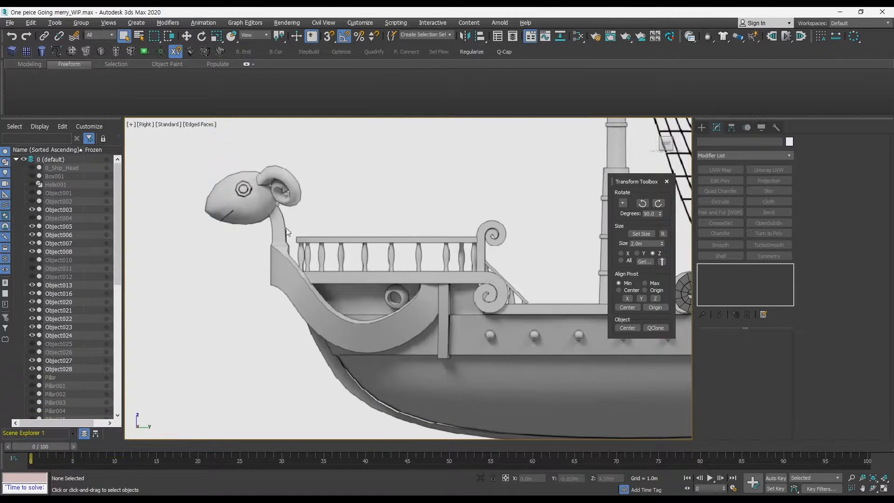
left_click(26, 51)
left_click_drag(285, 262, 306, 301)
Set the plane's length and width segments to 1.
key("q")
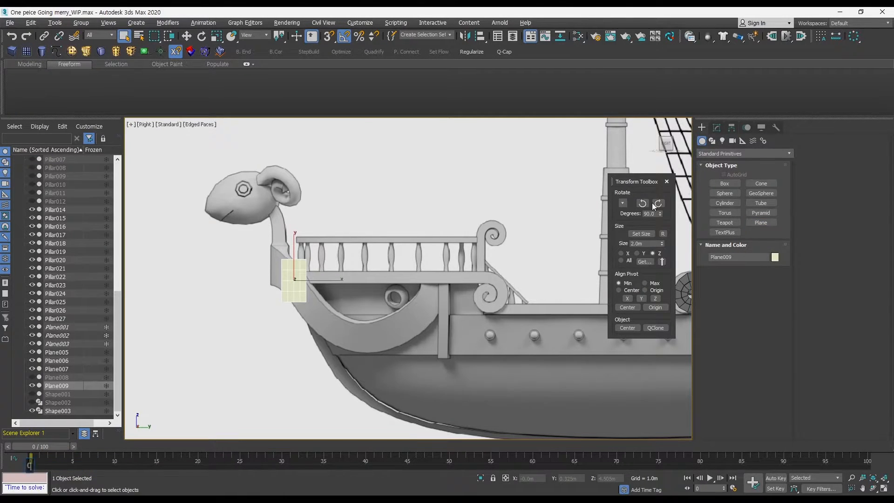
left_click(716, 128)
right_click(771, 372)
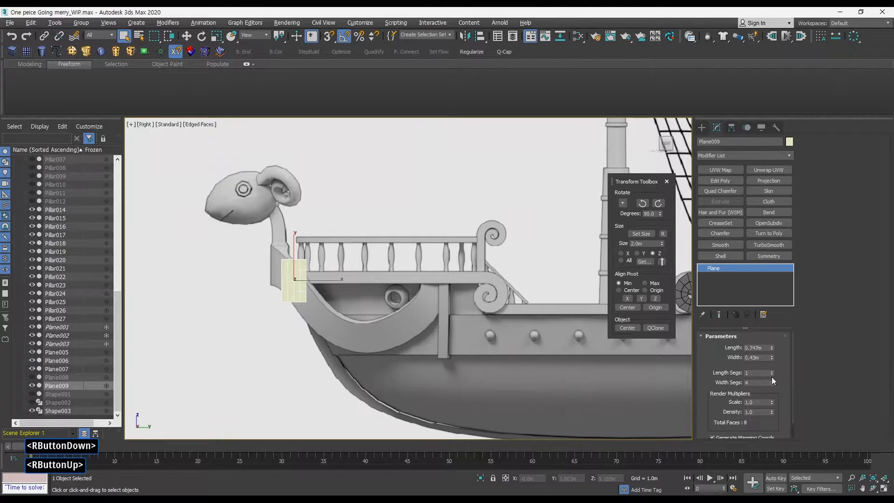
right_click(772, 386)
right_click(773, 386)
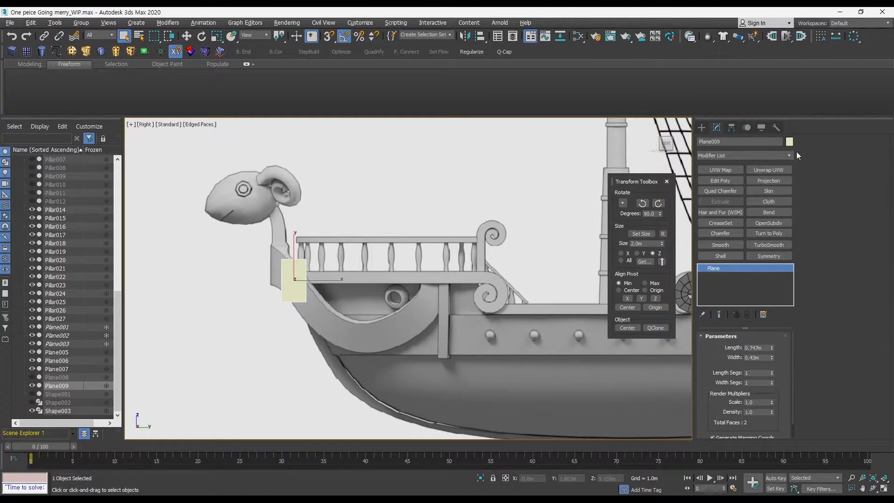
Assign the plane a new object colour from the colour palette.
left_click(788, 142)
left_click(496, 278)
left_click(498, 308)
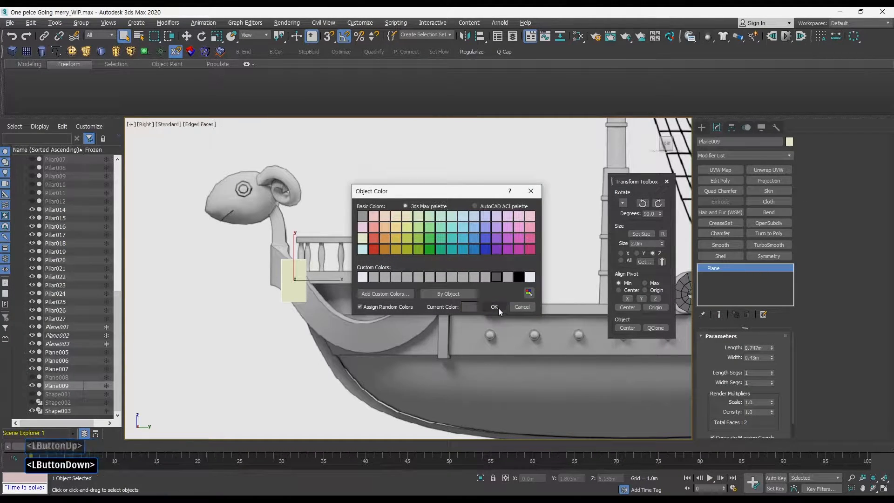
Convert the plane to an editable poly and enter Vertex mode with the Move tool.
key("ctrl+a")
key("q")
key("F3")
key("F3")
middle_click_drag(323, 305, 330, 271)
key("1")
key("w")
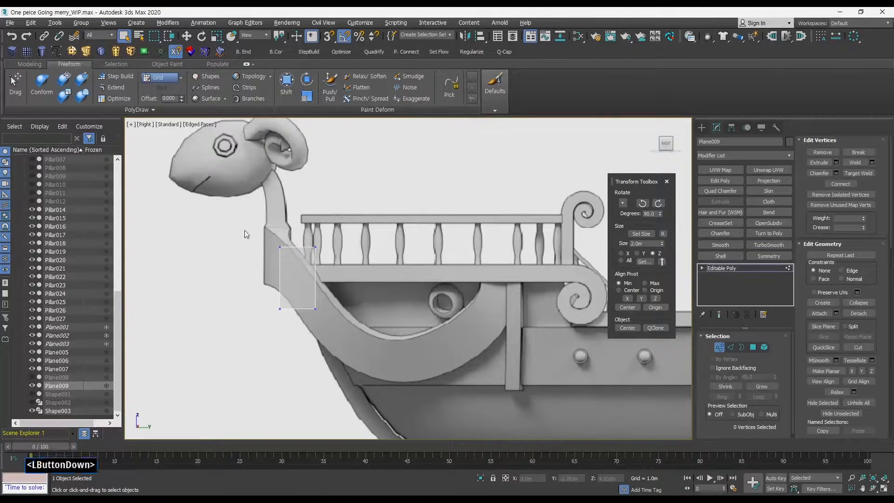
left_click_drag(246, 230, 295, 214)
key("ctrl+z")
key("ctrl+z")
Move the plane's vertices to fit the curved bow beneath the railing.
left_click_drag(247, 295, 307, 309)
left_click_drag(291, 261, 331, 292)
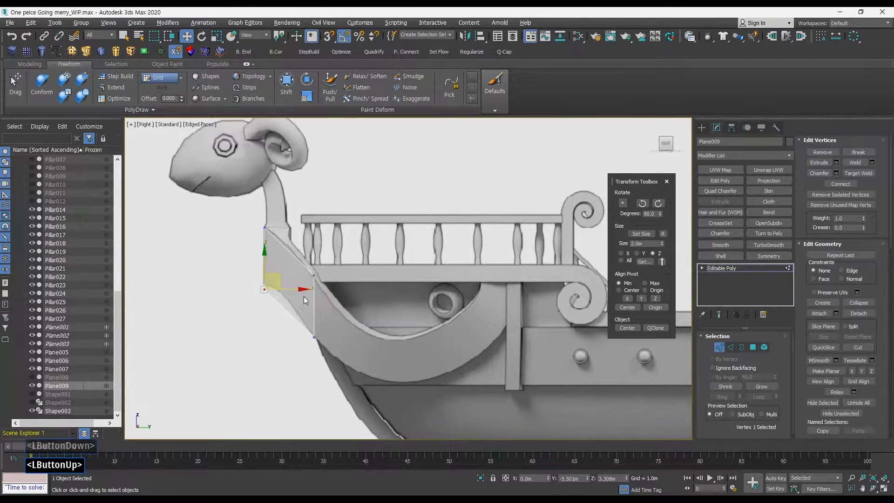
left_click_drag(299, 254, 323, 281)
middle_click_drag(331, 298, 338, 278)
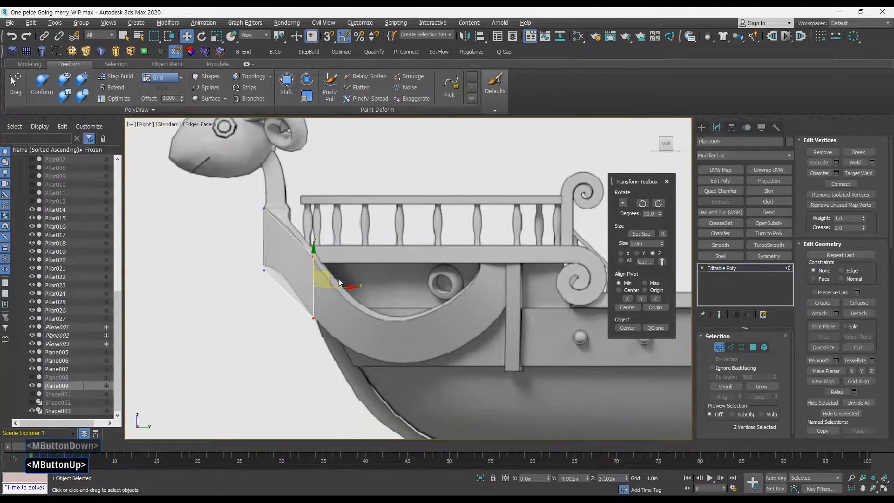
Extrude the panel's end edge along the bow curve and rotate the new edge to follow the hull.
left_click(730, 347)
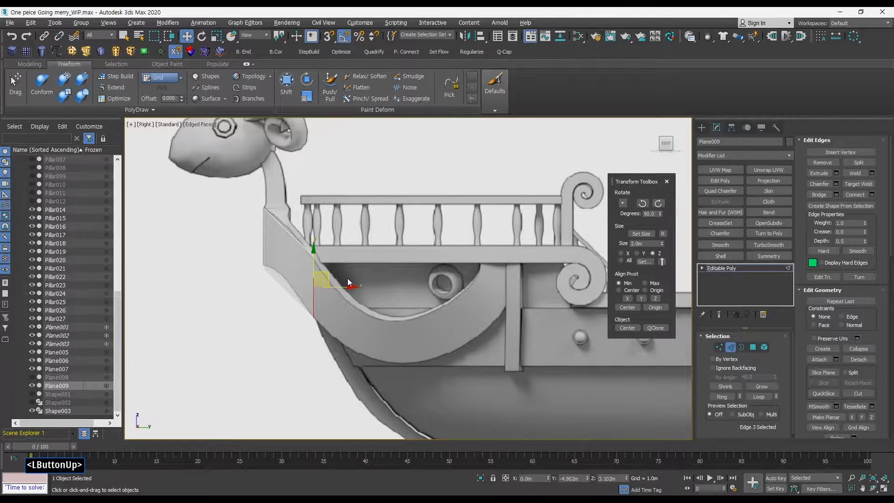
left_click_drag(328, 277, 467, 322, "shift")
key("e")
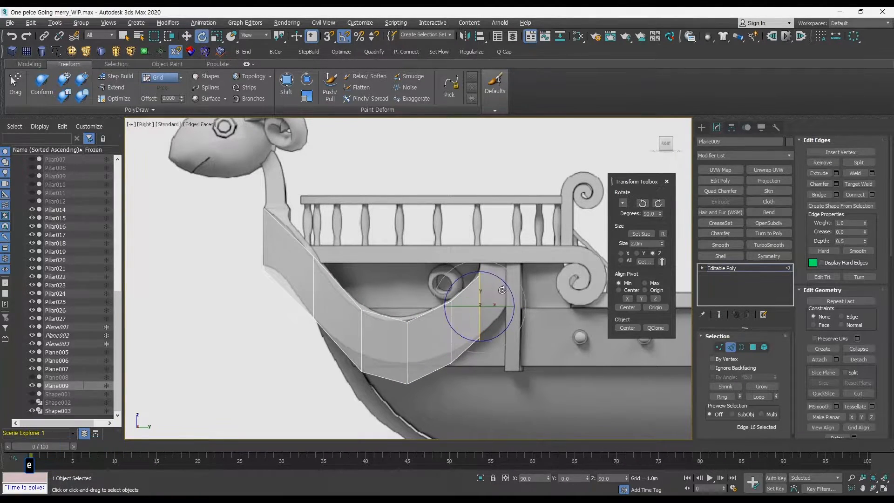
mouse_move(512, 298)
left_mouse_down()
mouse_move(493, 271)
mouse_move(523, 297)
left_mouse_up()
key("w")
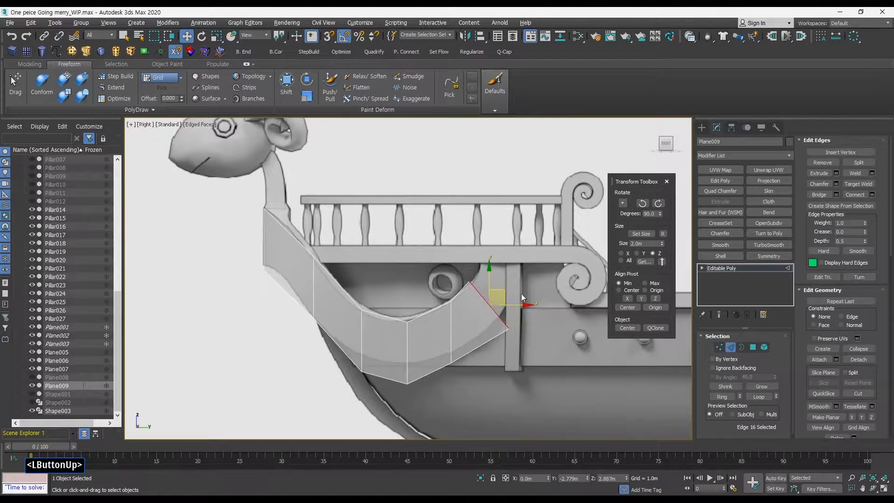
Move the panel's vertices so the strip follows the curved bow under the railing.
left_click(720, 347)
left_click_drag(554, 351, 515, 304)
left_click_drag(467, 319, 453, 298)
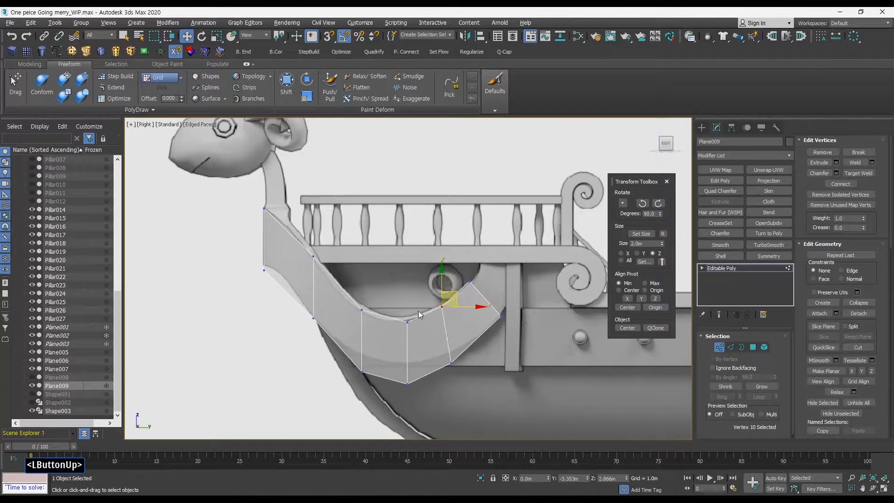
left_click_drag(395, 329, 414, 307)
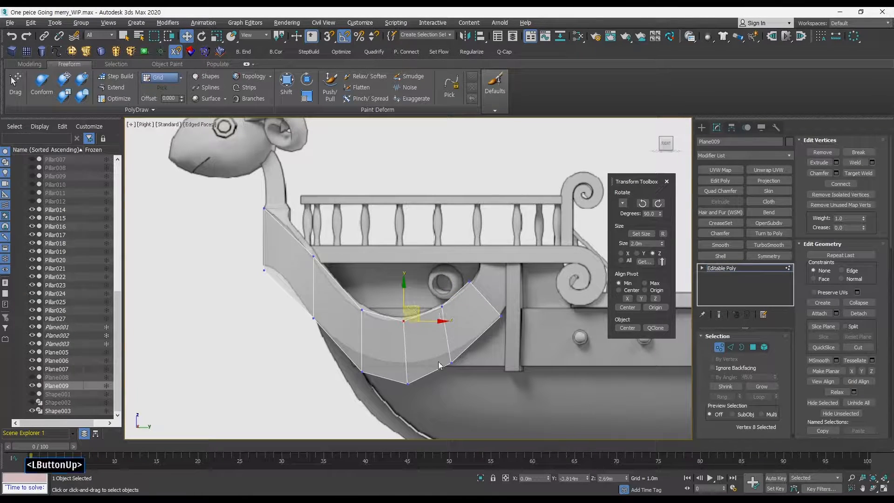
left_click_drag(387, 383, 467, 341)
left_click_drag(508, 318, 516, 303)
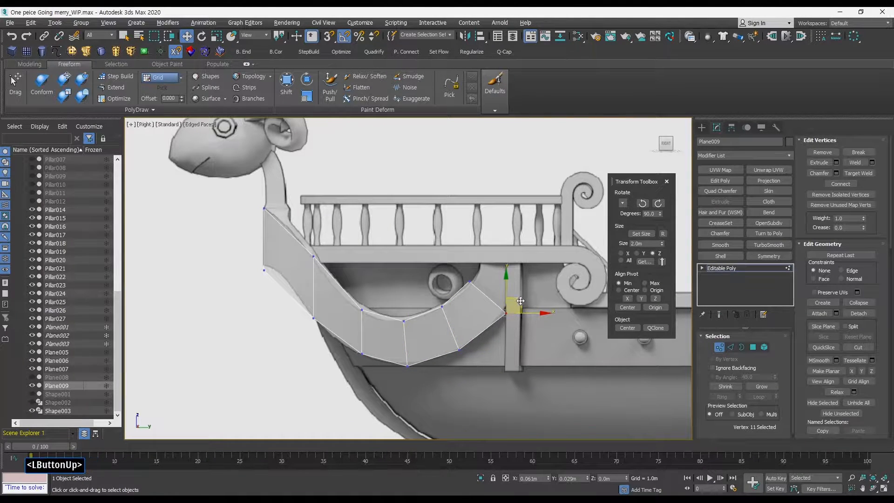
left_click_drag(459, 272, 487, 274)
left_click_drag(516, 322, 531, 242)
Extrude the panel's rear end edge upward toward the railing.
key("q")
left_click(730, 347)
key("w")
left_click(551, 328)
left_click(487, 298)
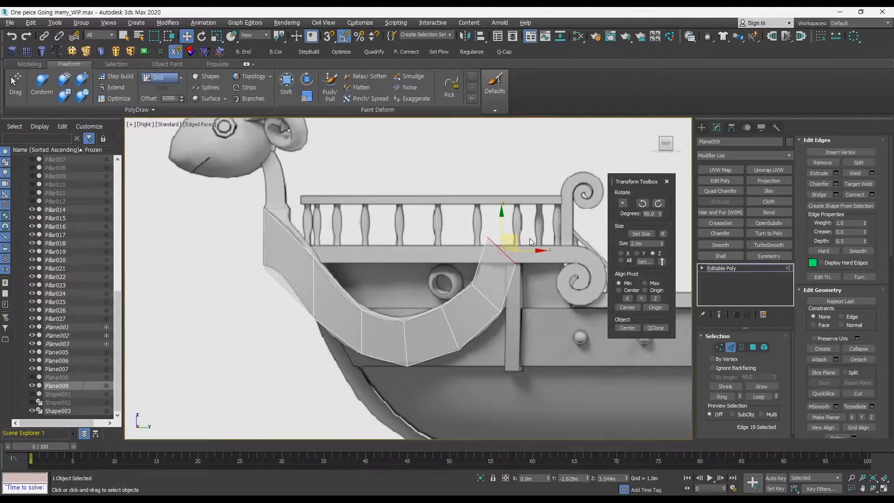
left_click(729, 347)
key("q")
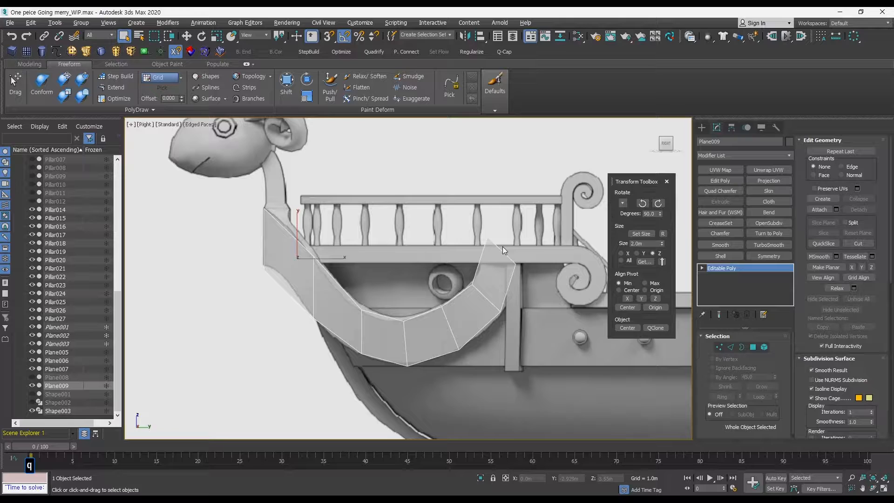
left_click(662, 234)
left_click(663, 234)
left_click(663, 234)
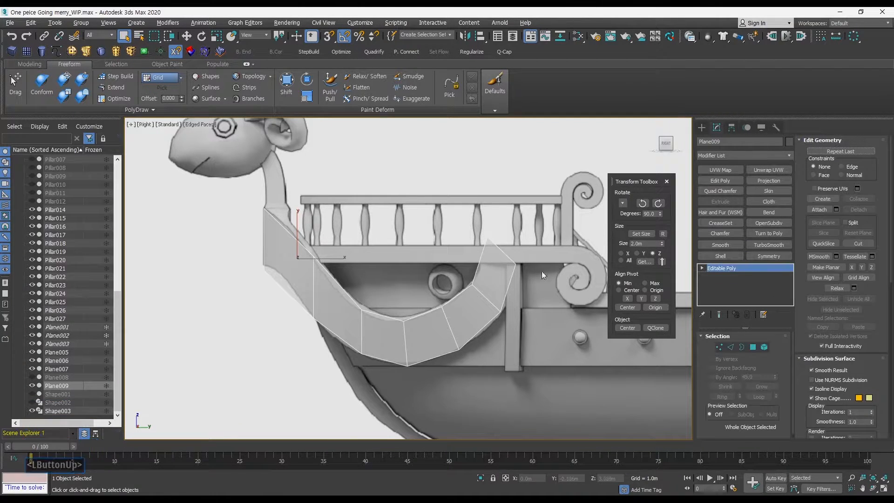
Extend the panel's top edge along the underside of the railing and reposition its vertices.
left_click(730, 347)
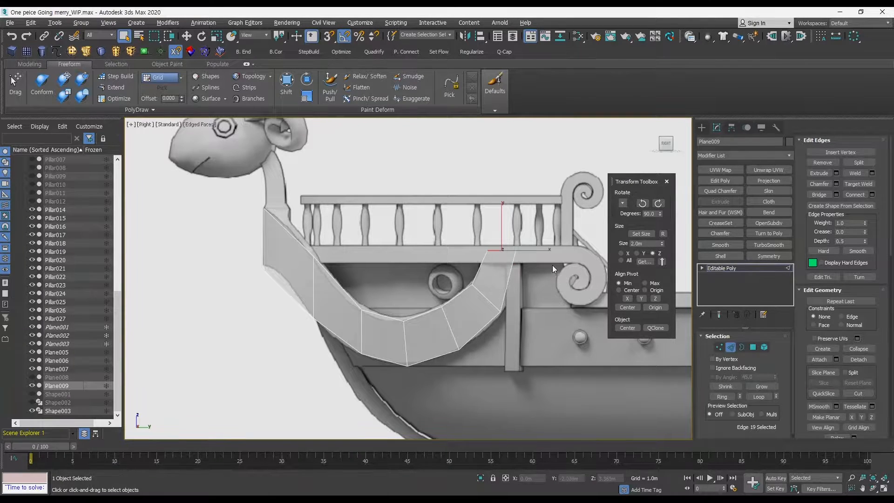
middle_click_drag(553, 264, 585, 249, "ctrl+alt")
scroll(833, 249, "down", 5)
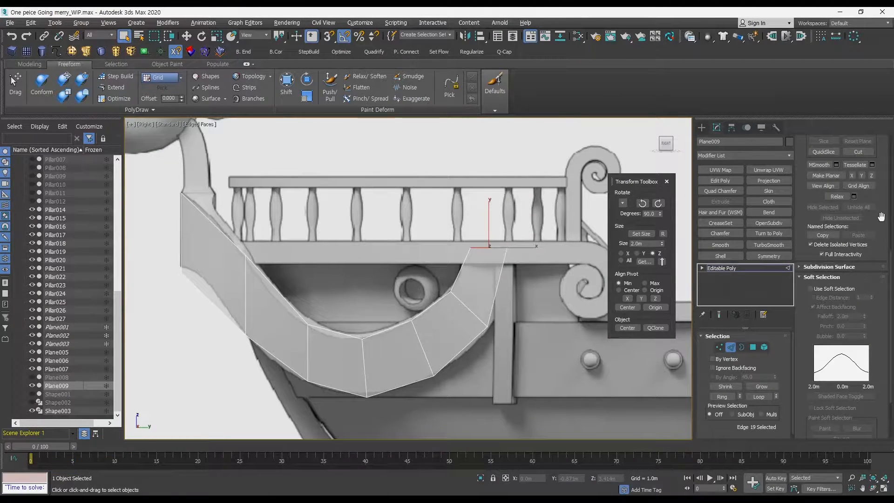
left_click_drag(881, 216, 881, 339)
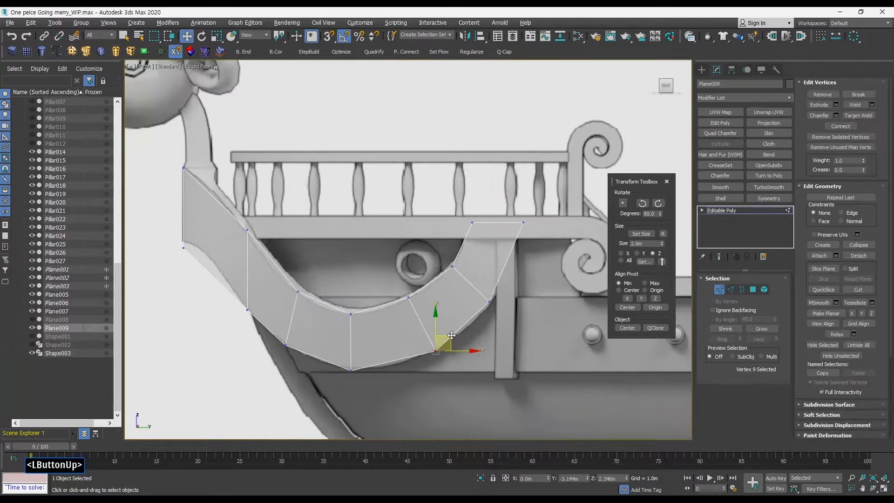
left_click_drag(442, 341, 440, 339)
middle_click_drag(423, 275, 482, 298)
left_click_drag(510, 223, 587, 258)
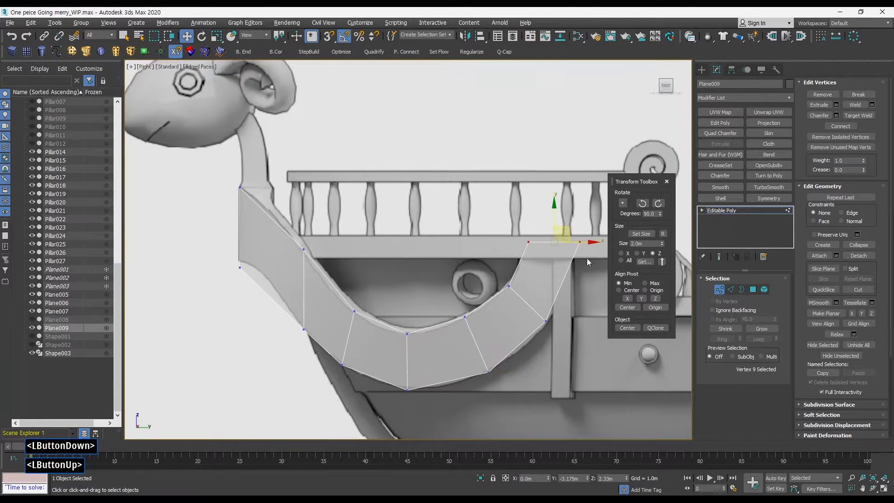
Move the panel's vertices to hug the railing and the bow curve.
middle_click_drag(587, 258, 466, 269)
mouse_move(434, 229)
left_mouse_down()
mouse_move(432, 247)
mouse_move(465, 268)
mouse_move(454, 268)
mouse_move(423, 225)
left_mouse_up()
left_click_drag(456, 256, 465, 256)
middle_click_drag(398, 272, 522, 281)
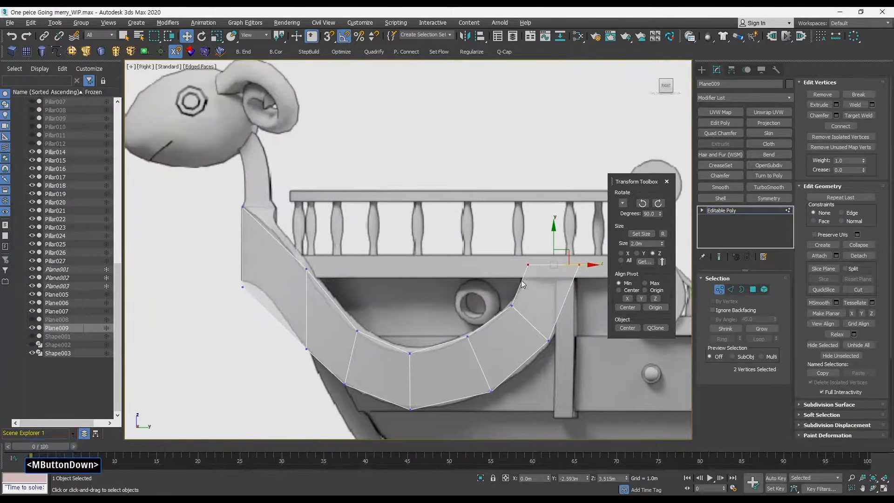
left_click_drag(290, 255, 318, 254)
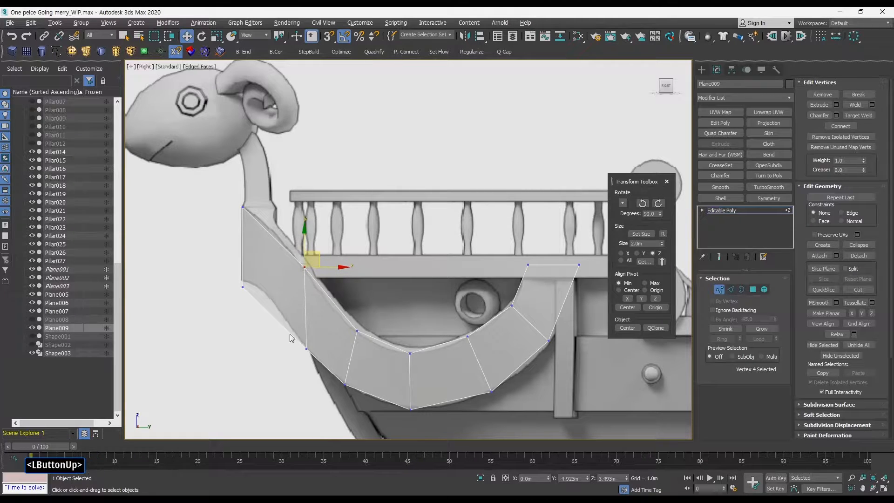
left_click_drag(291, 337, 308, 314)
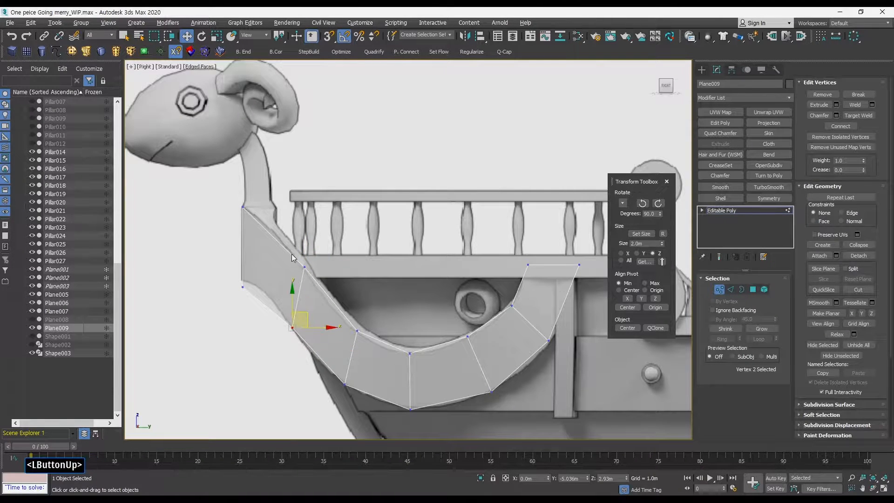
left_click_drag(291, 253, 334, 273)
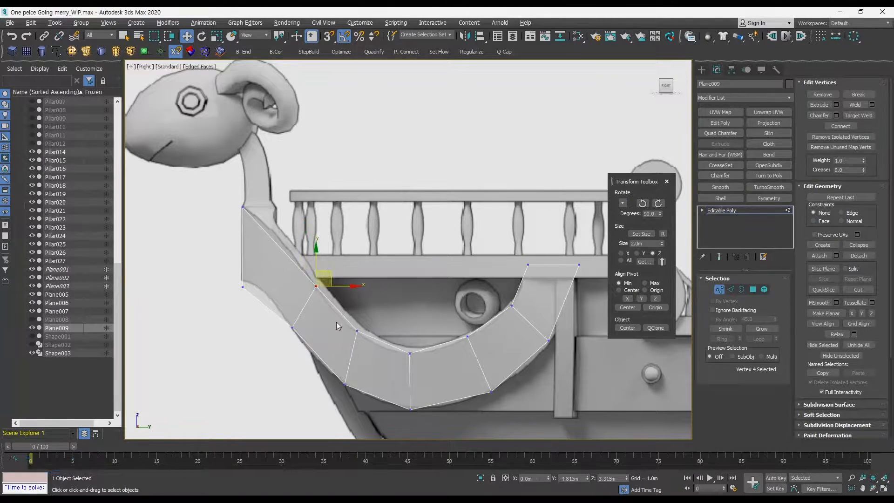
left_click_drag(339, 320, 376, 321)
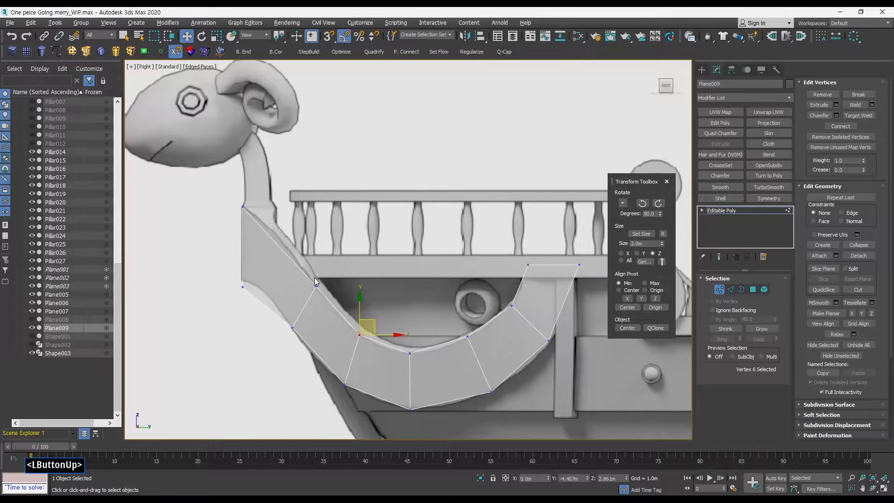
Undo the last two vertex edits on the panel.
left_click(278, 249)
key("q")
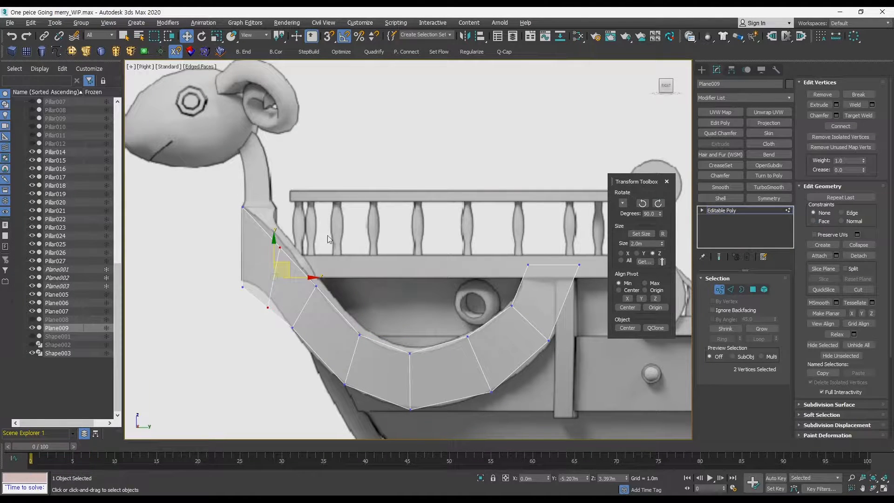
left_click(322, 240)
key("ctrl+z")
key("ctrl+z")
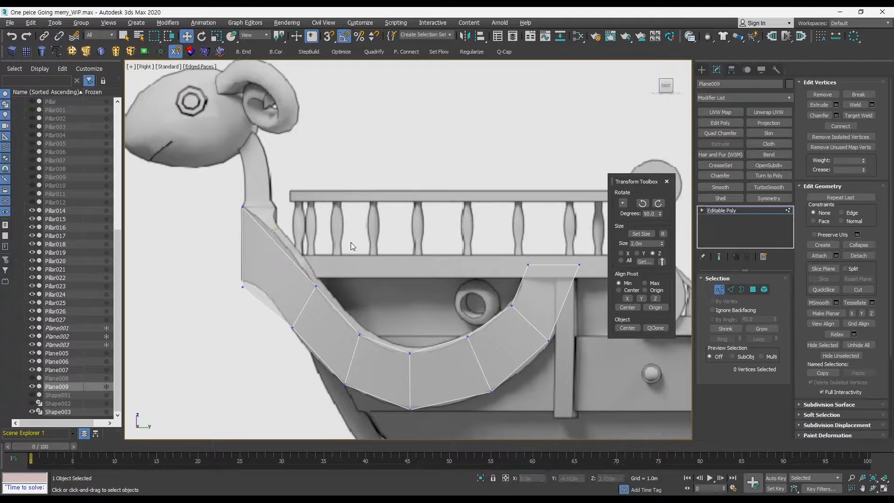
middle_click_drag(321, 232, 331, 236)
key("q")
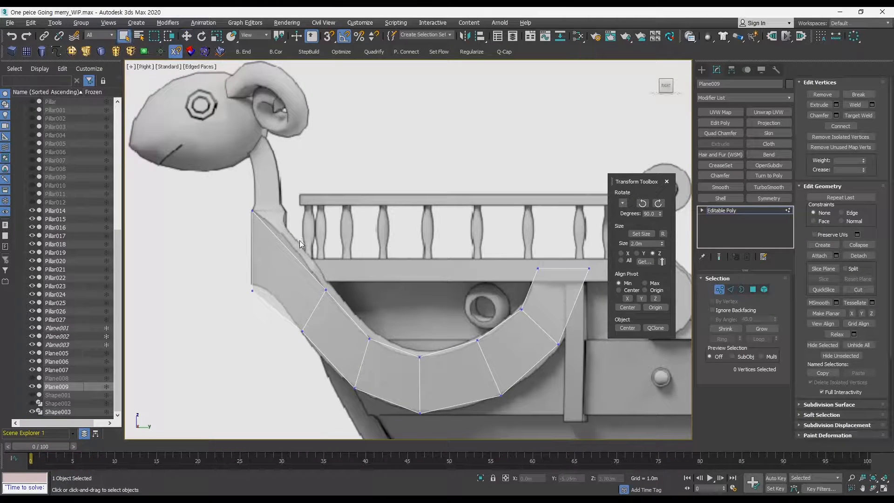
Try connecting the two bow-end edges with one segment.
key("2")
left_click(293, 254)
left_click(280, 314, "ctrl")
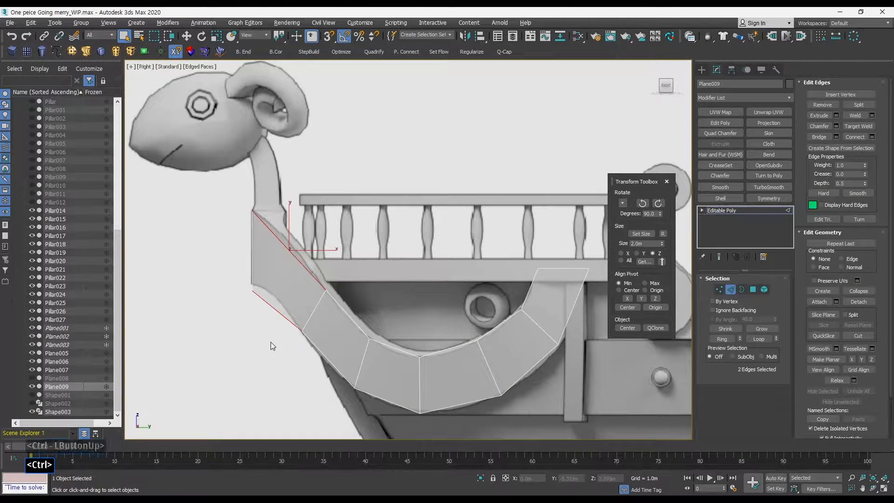
key("ctrl+shift+e")
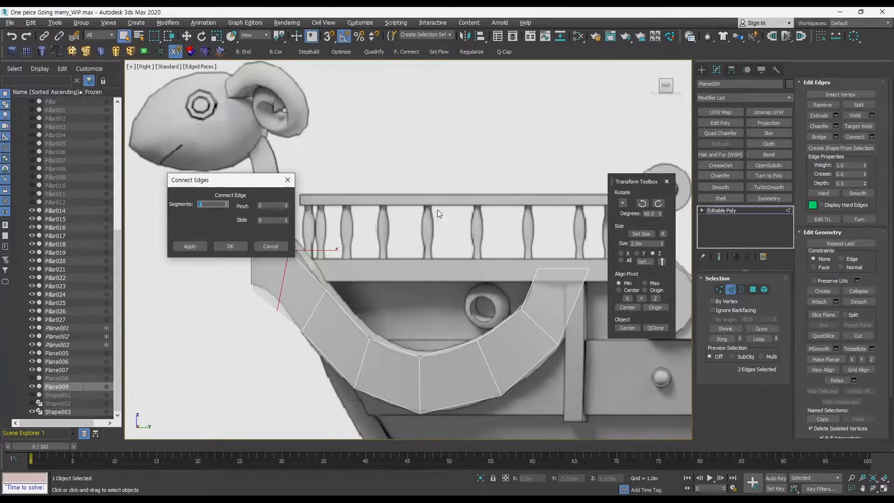
left_click(238, 247)
key("ctrl+z")
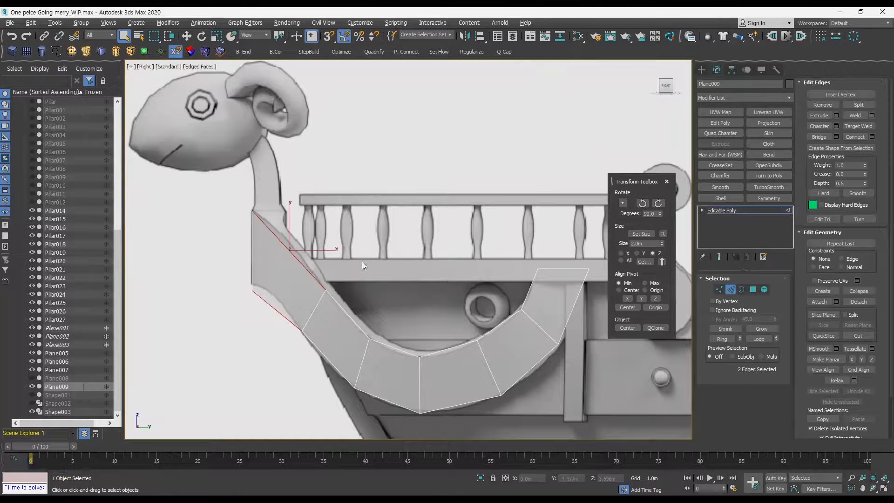
key("alt+s")
left_click(289, 253)
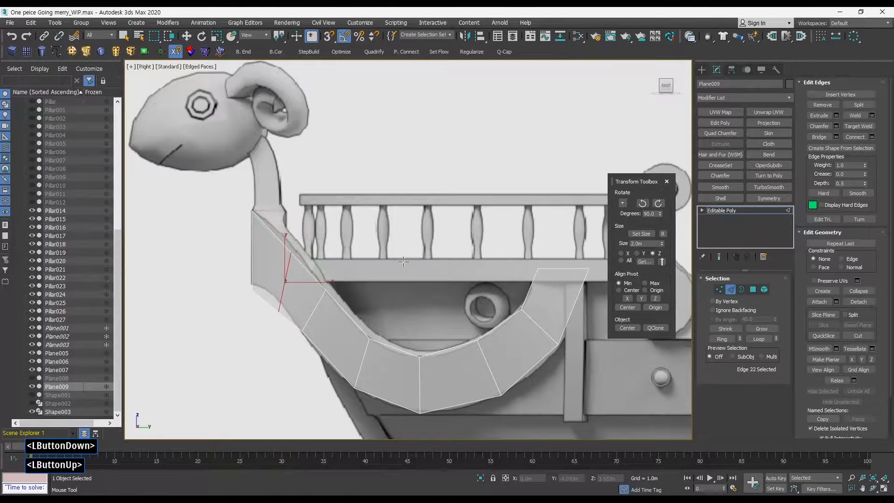
key("w")
key("ctrl+z")
key("2")
key("q")
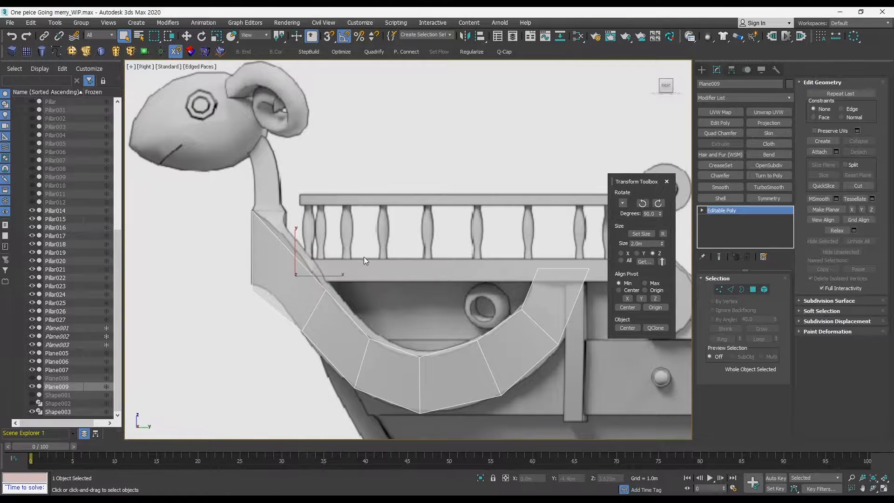
middle_click_drag(364, 256, 365, 255)
key("2")
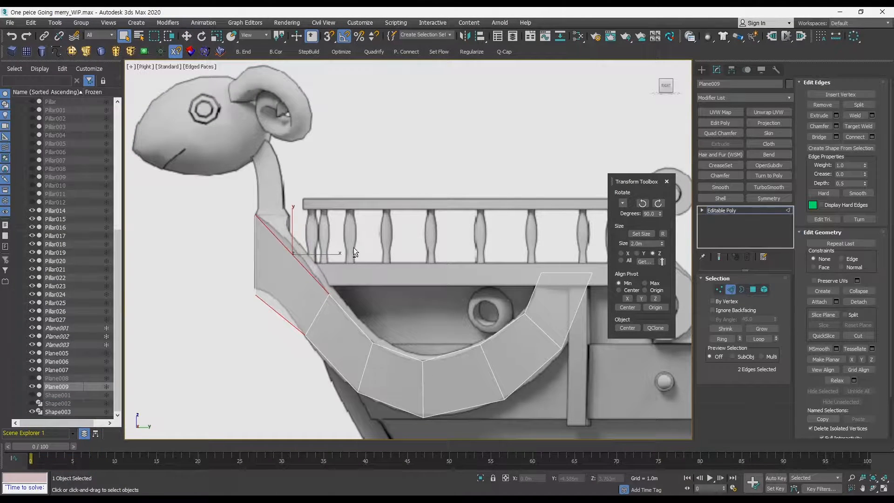
Select the bow-end edge and move it to fit against the stem.
key("alt+s")
left_click(293, 255, "shift")
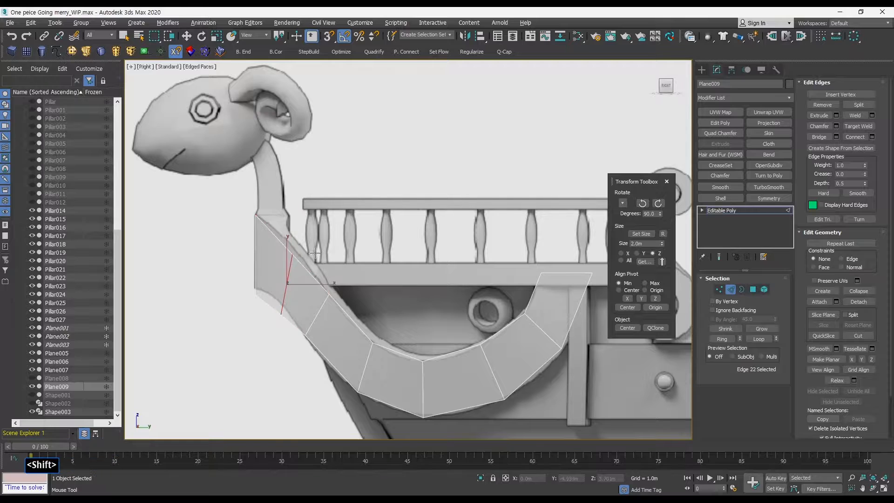
middle_click_drag(324, 258, 317, 252, "ctrl+alt")
key("q")
key("q")
key("w")
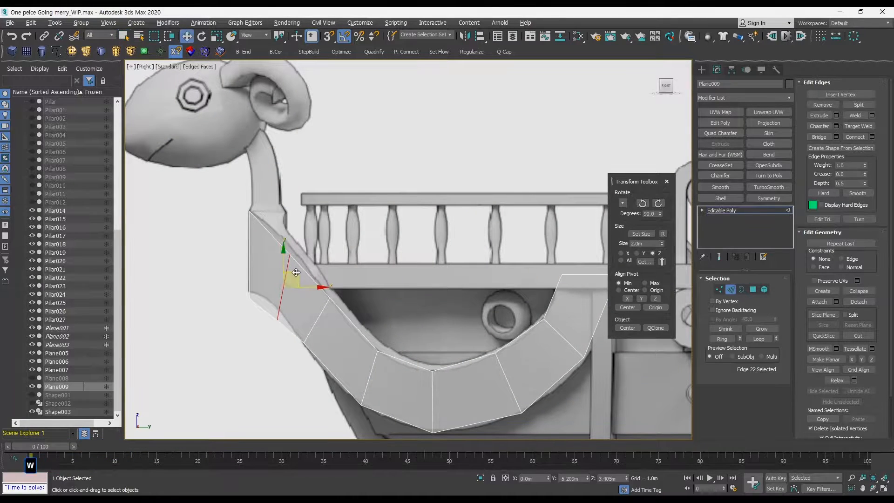
left_click_drag(300, 265, 298, 262)
left_click(337, 257)
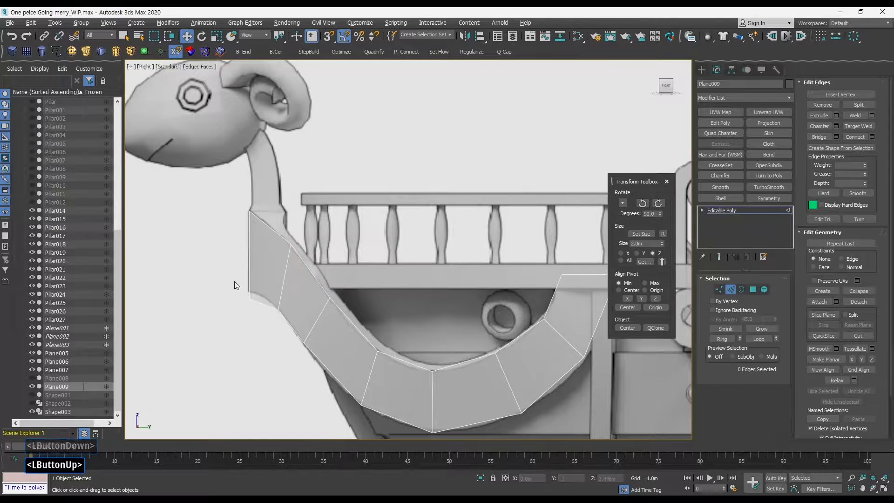
Adjust a vertex at the panel's bow end and exit sub-object mode.
left_click_drag(233, 282, 261, 275)
key("1")
left_click_drag(276, 238, 302, 234)
key("q")
key("q")
left_click(720, 289)
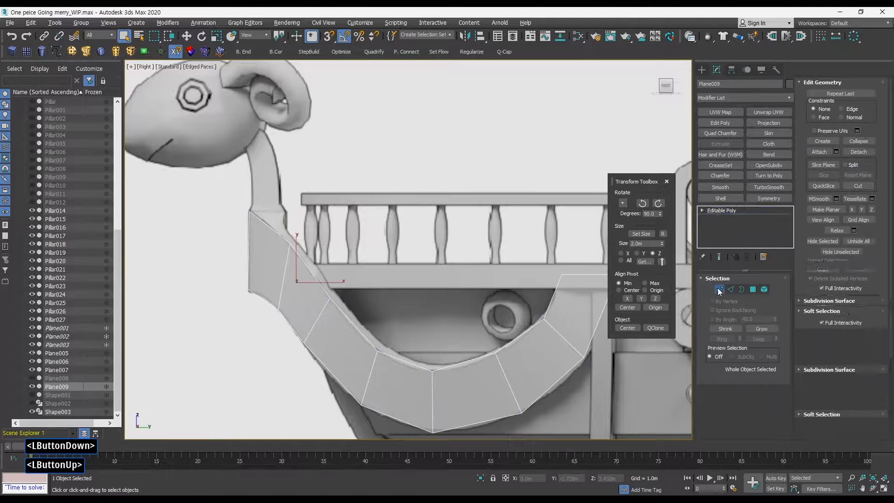
Switch to the front viewport and frame the bow to examine the panel.
key("alt+w")
key("alt+w")
middle_click(446, 236)
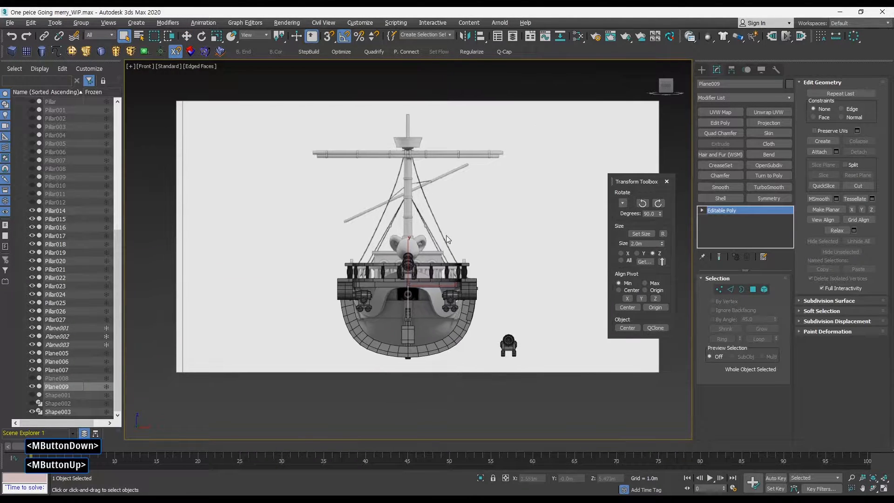
key("alt+w")
middle_click_drag(354, 316, 430, 288)
key("alt+w")
left_click_drag(403, 320, 595, 409)
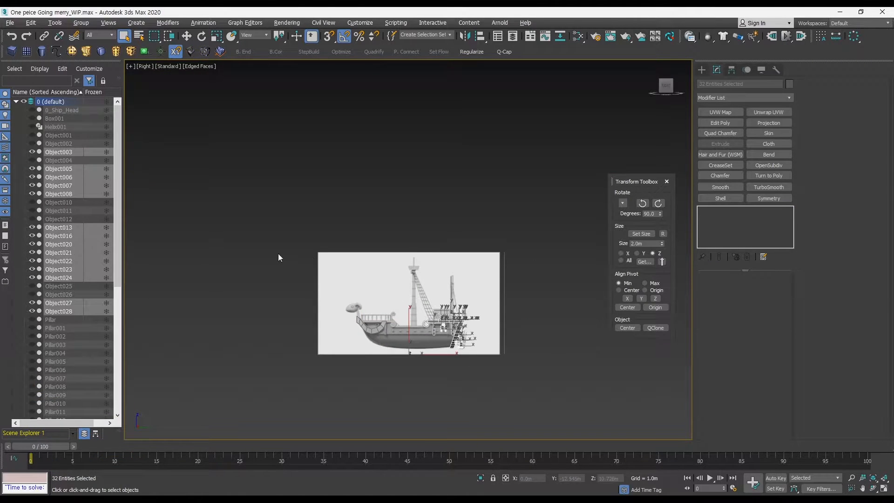
left_click(32, 152)
left_click(259, 314)
key("alt+w")
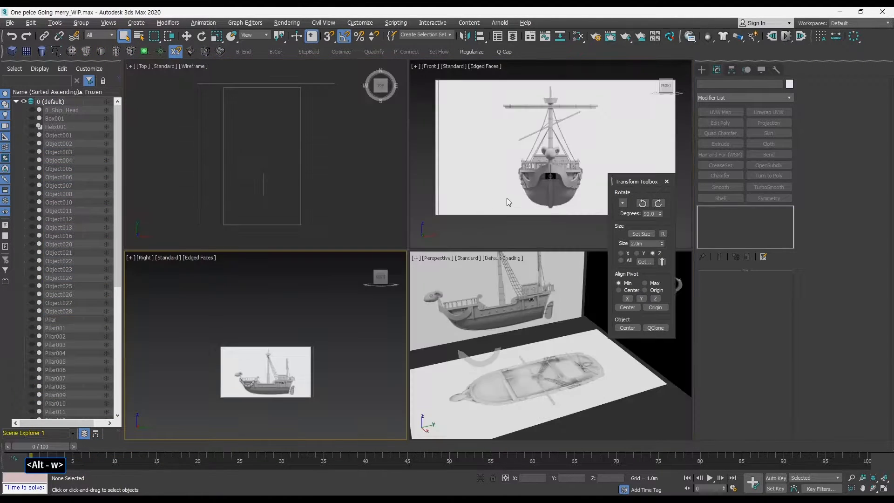
left_click(480, 146)
key("alt+w")
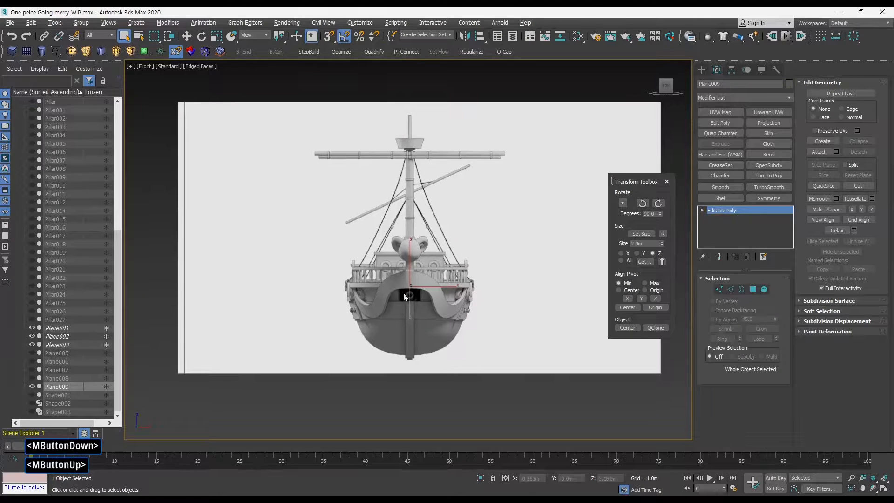
middle_click_drag(411, 196, 411, 167, "ctrl+alt")
middle_click_drag(420, 291, 429, 265, "ctrl+alt")
key("w")
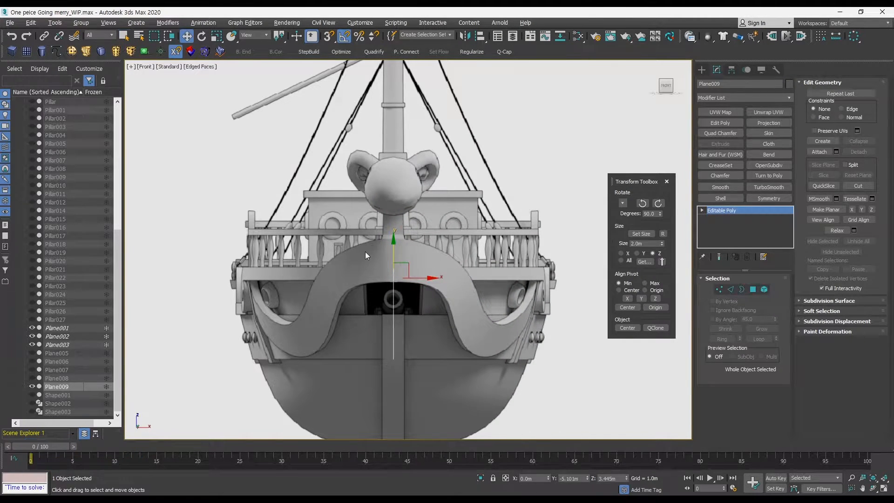
Switch between the maximized front view and four viewports to examine the bow panel from several angles.
key("alt+w")
middle_click(339, 317)
key("alt+w")
middle_click_drag(403, 322, 409, 252, "ctrl+alt")
key("alt+w")
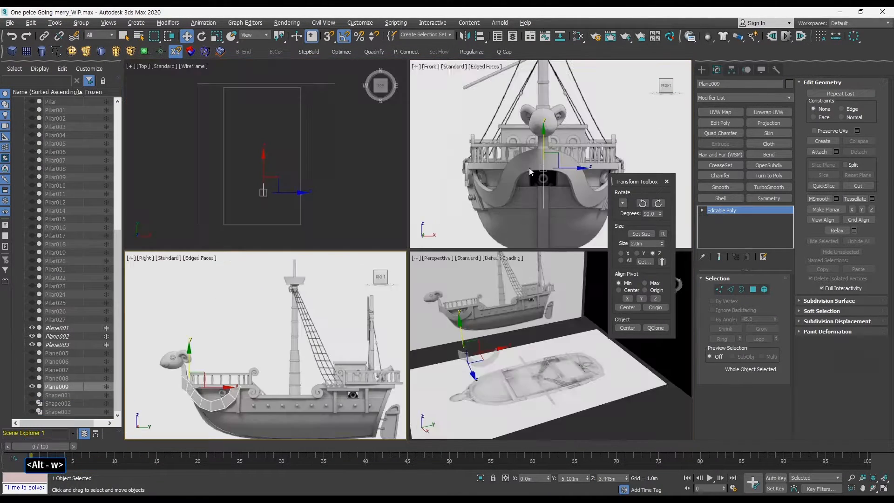
middle_click(529, 168)
key("alt+w")
middle_click_drag(437, 289, 399, 182, "ctrl+alt")
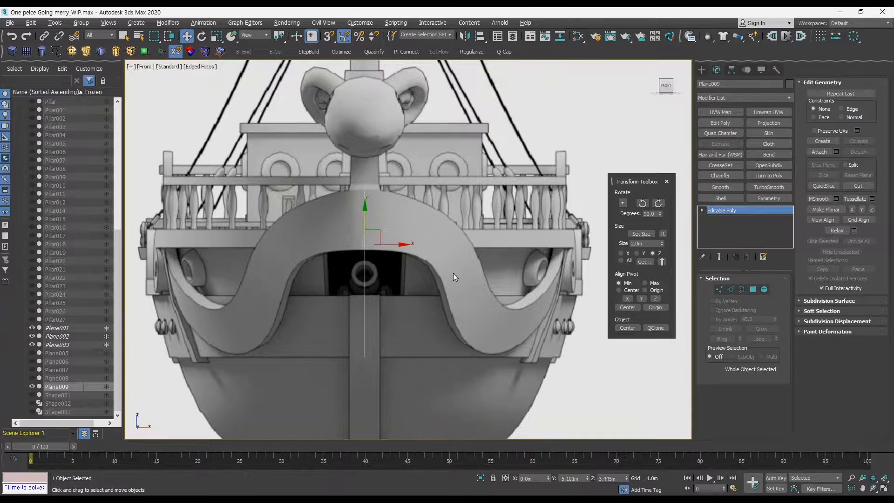
middle_click_drag(453, 277, 418, 252, "ctrl+alt")
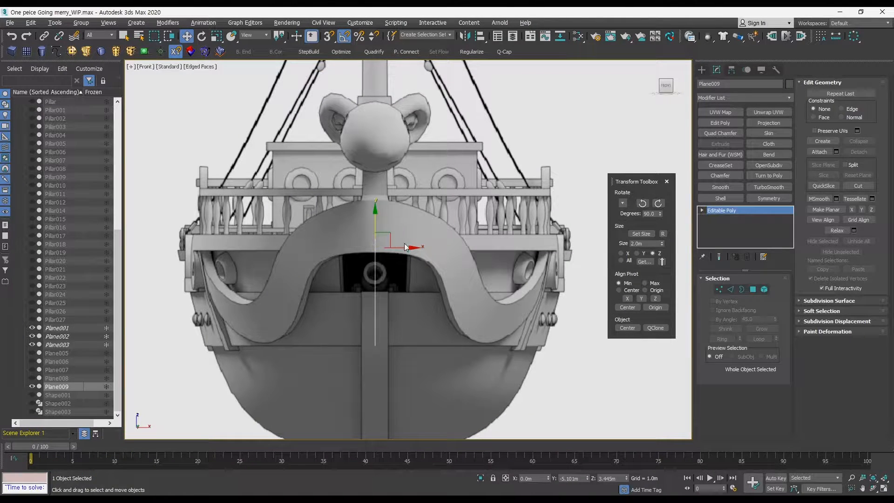
middle_click_drag(468, 280, 475, 276)
key("alt+w")
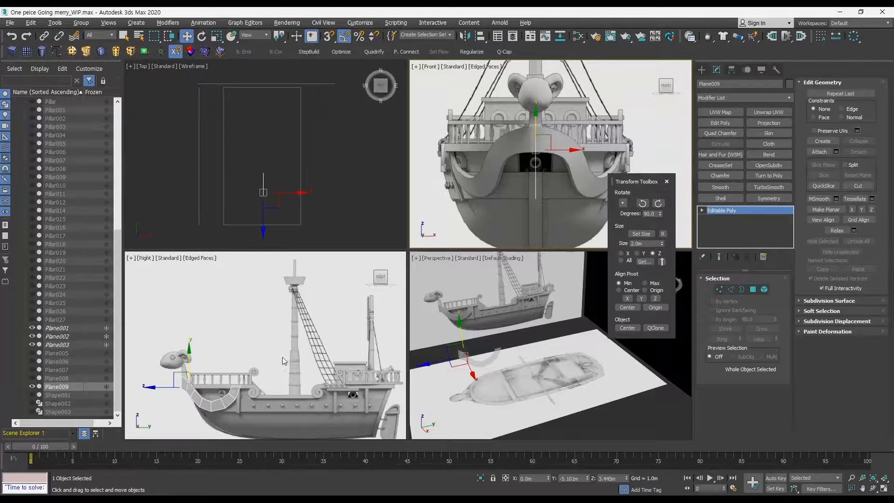
middle_click(541, 217)
key("alt+w")
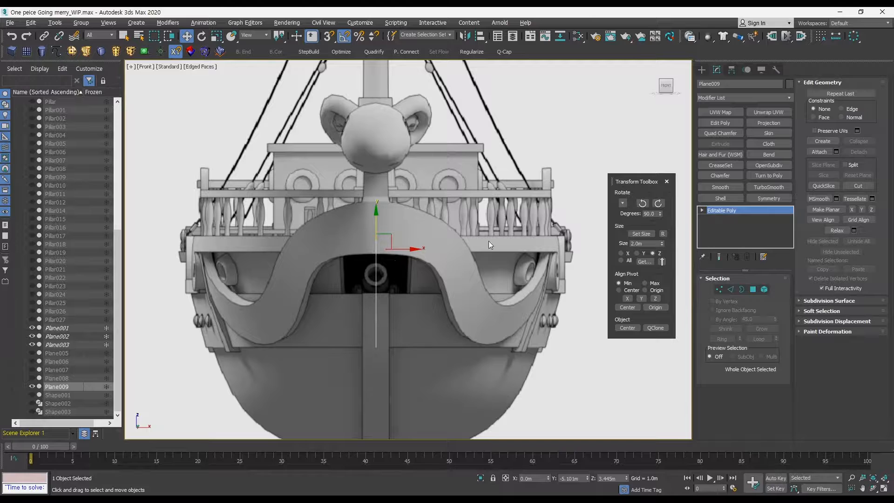
Inspect the bow panel's vertex and polygon selections in the front view.
left_click(720, 289)
left_click_drag(325, 191, 519, 379)
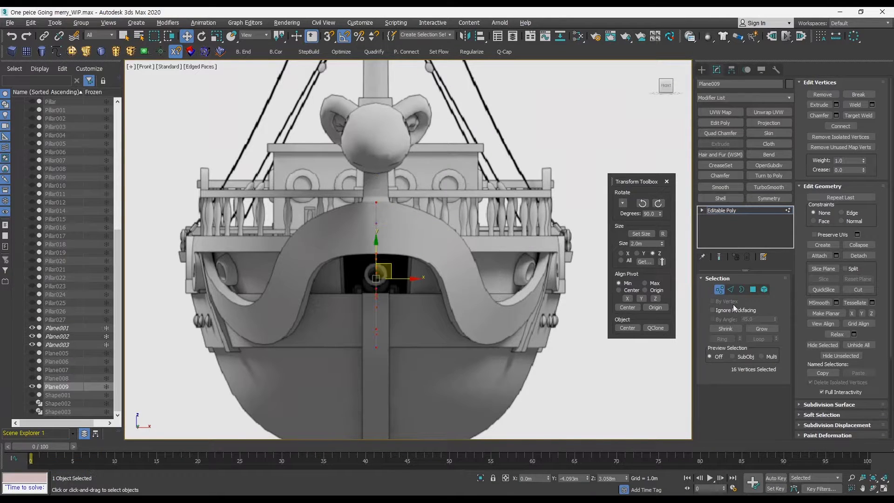
left_click(717, 290)
left_click(764, 289)
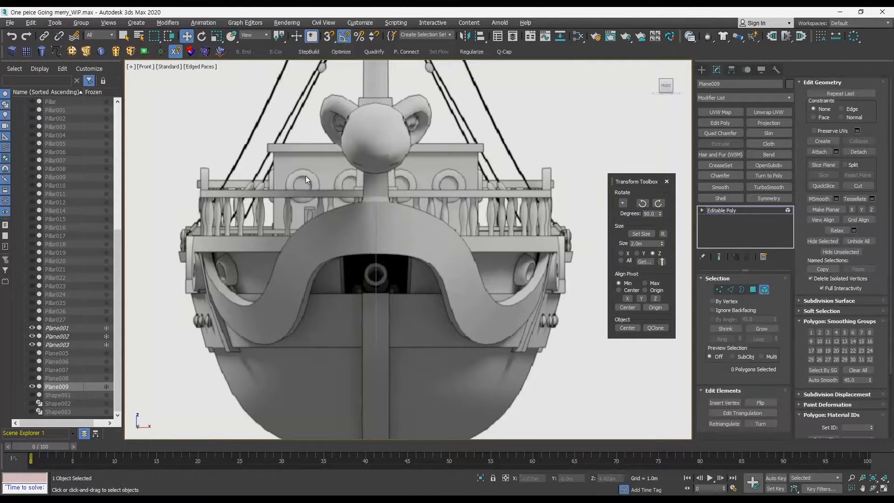
left_click_drag(402, 284, 591, 291)
left_click(753, 290)
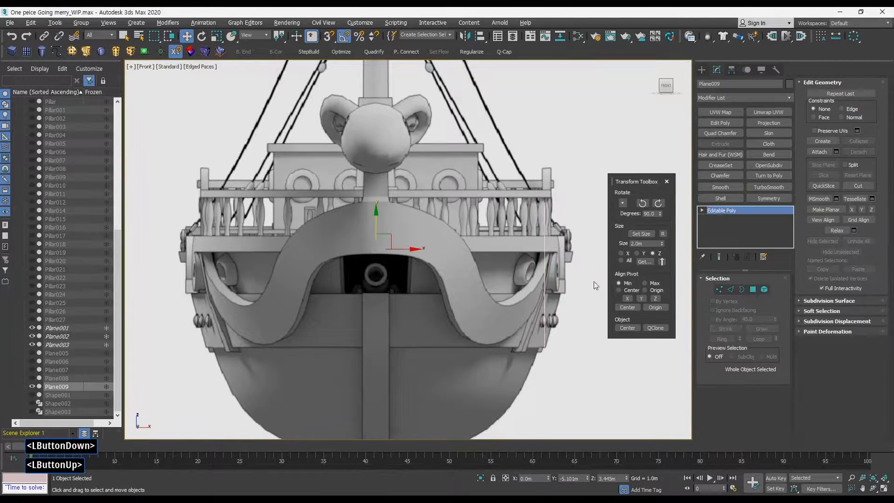
left_click(718, 289)
left_click_drag(286, 180, 450, 308)
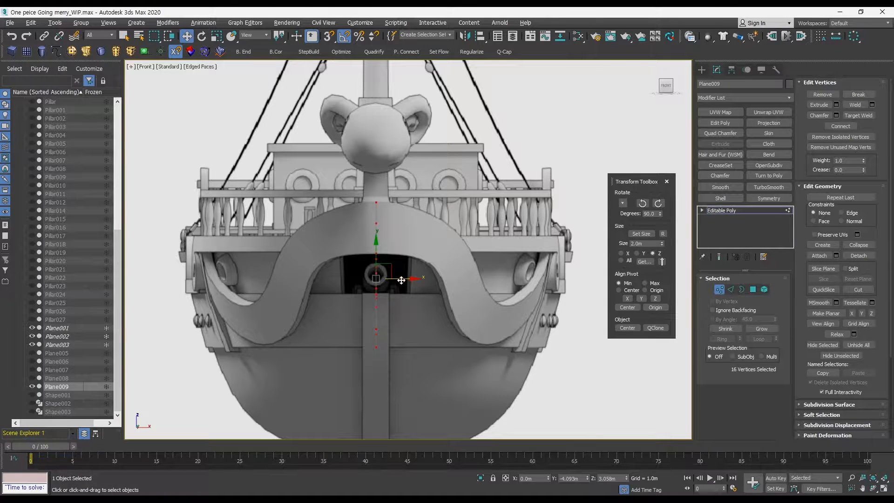
left_click(720, 289)
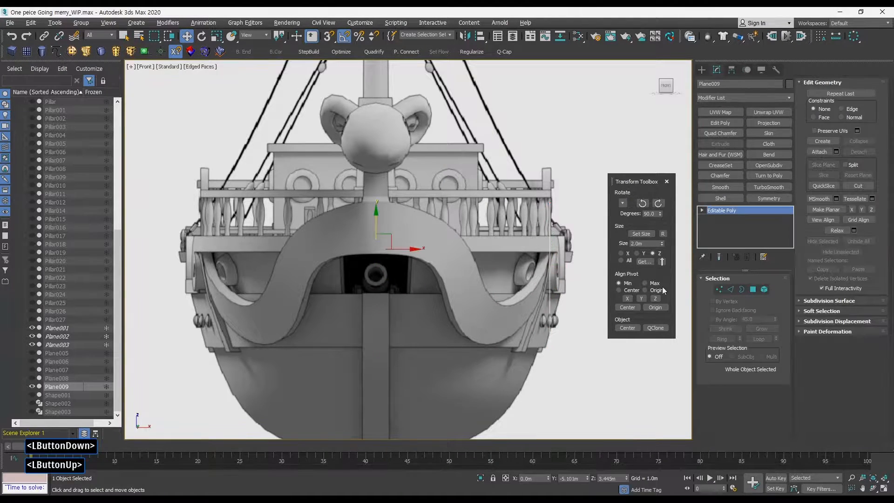
middle_click(511, 272)
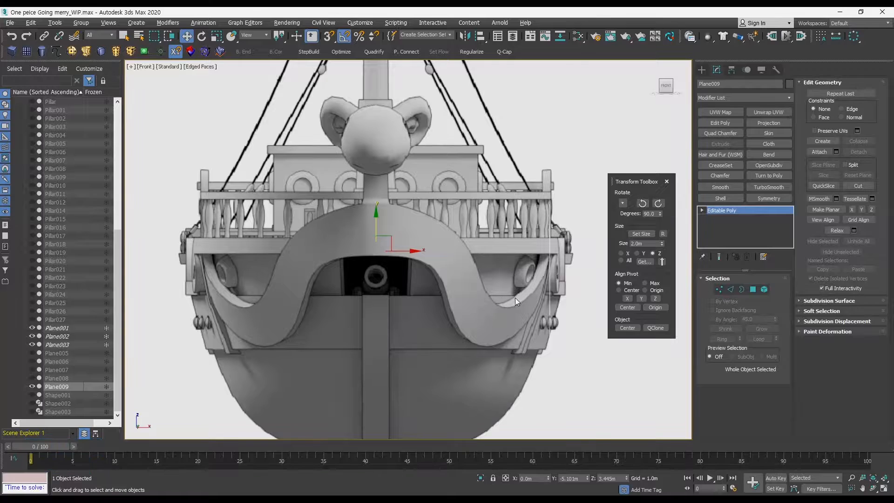
key("alt+w")
middle_click(521, 213)
key("alt+w")
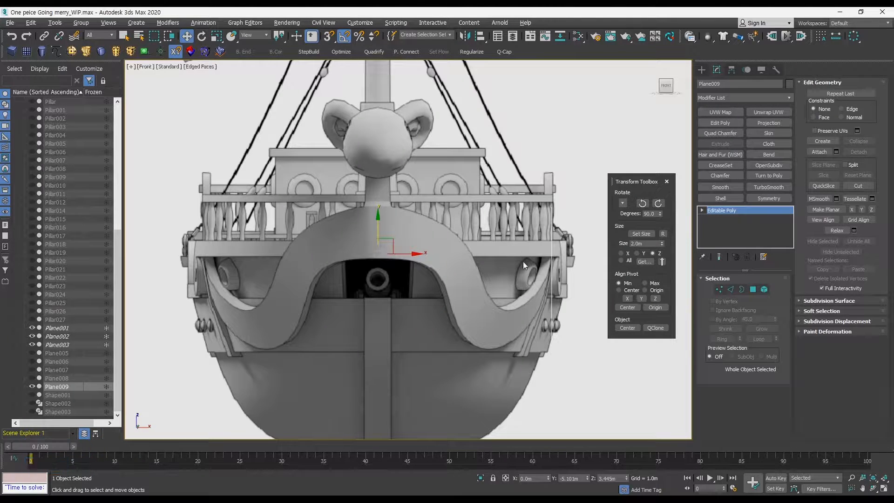
key("alt+w")
middle_click(552, 205)
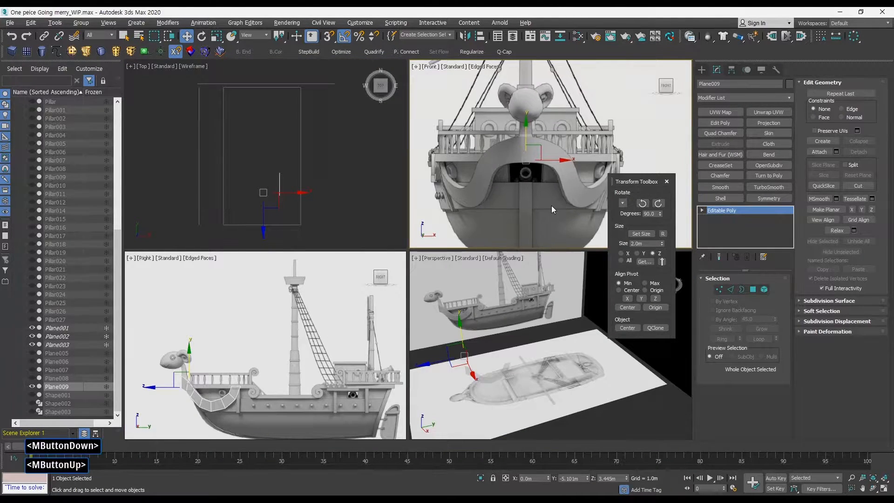
key("alt+w")
key("alt+w")
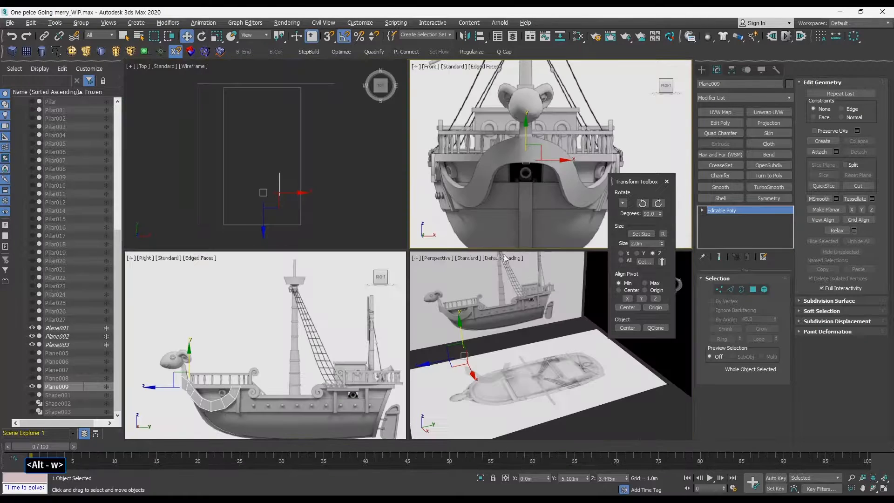
middle_click_drag(505, 247, 498, 211)
middle_click(325, 291)
middle_click_drag(324, 291, 328, 284)
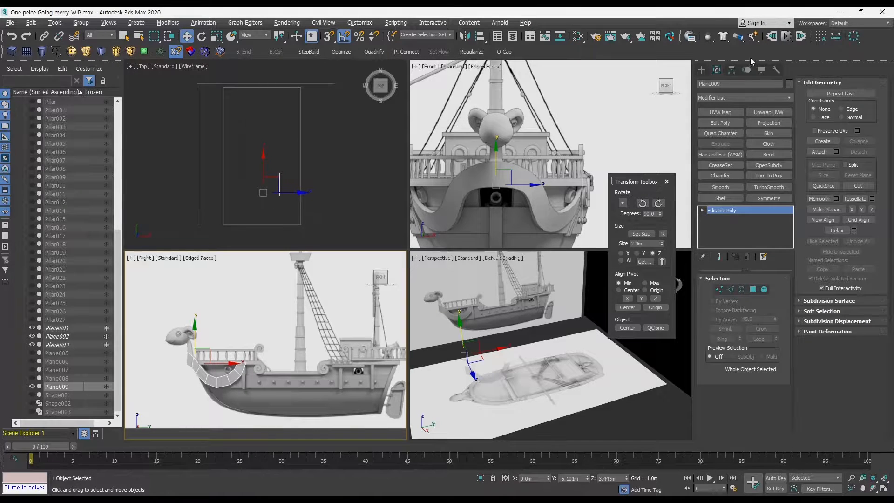
Enable the viewport layout tabs and switch to a two-viewport side-by-side layout.
right_click(766, 49)
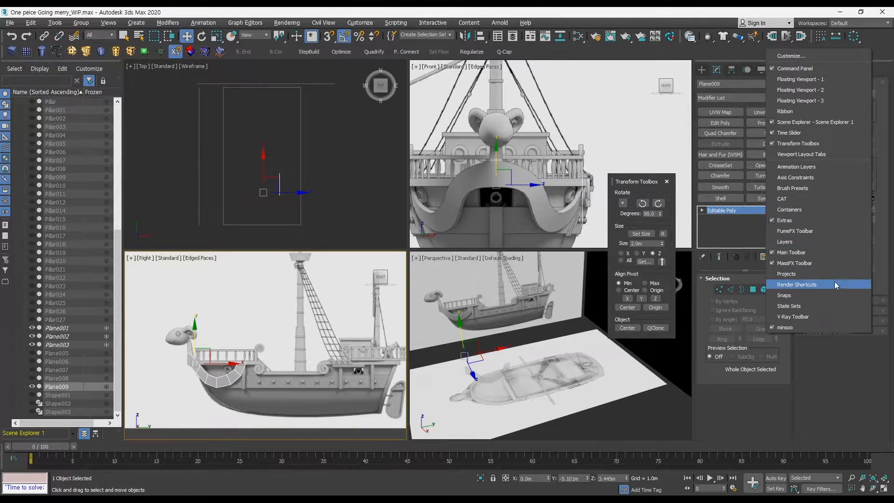
left_click(802, 154)
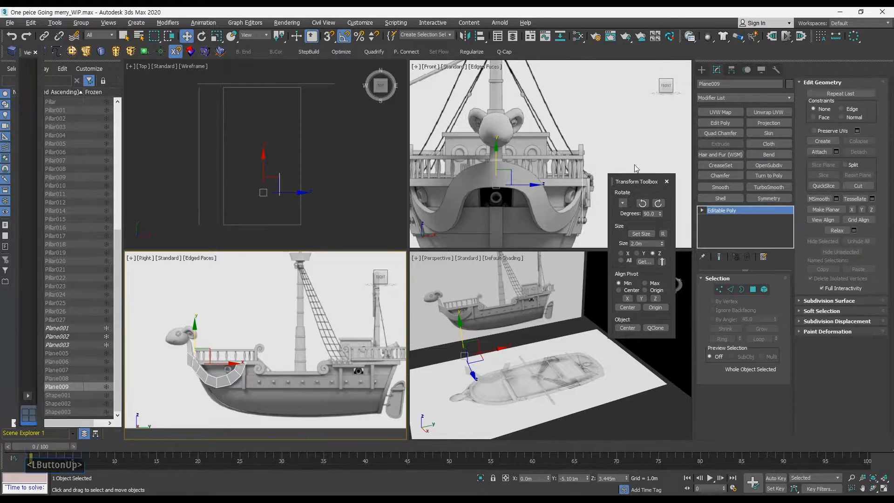
left_click(27, 396)
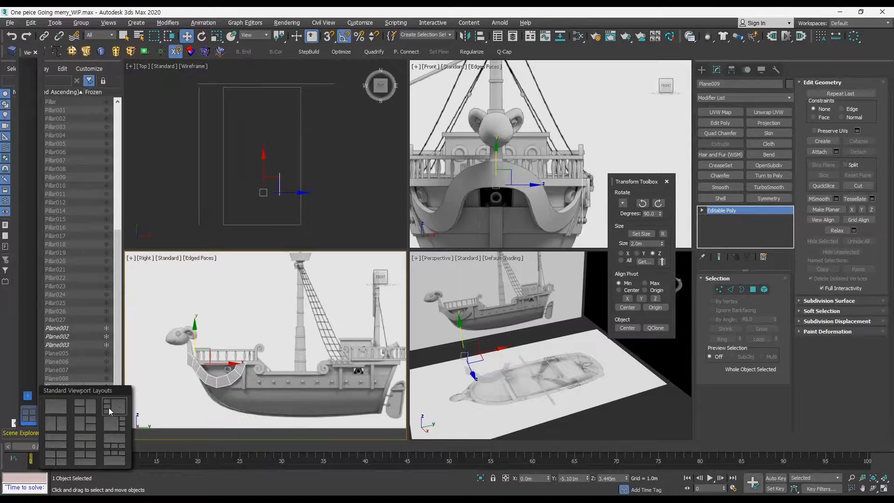
left_click(54, 423)
Set the two viewports to Right and Front views, shaded without grid, framed on the bow panel.
middle_click_drag(297, 290, 314, 244)
key("v")
key("r")
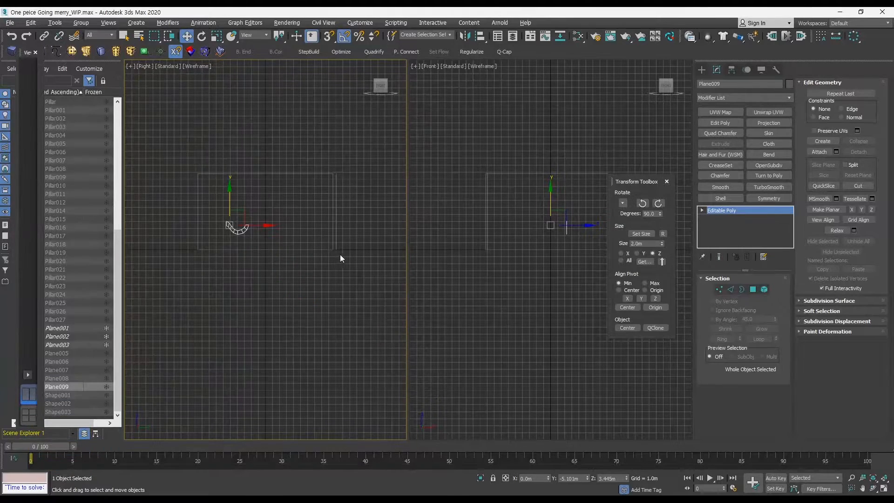
middle_click_drag(515, 252, 505, 264)
key("ctrl+shift+z")
middle_click_drag(331, 270, 337, 266)
key("g")
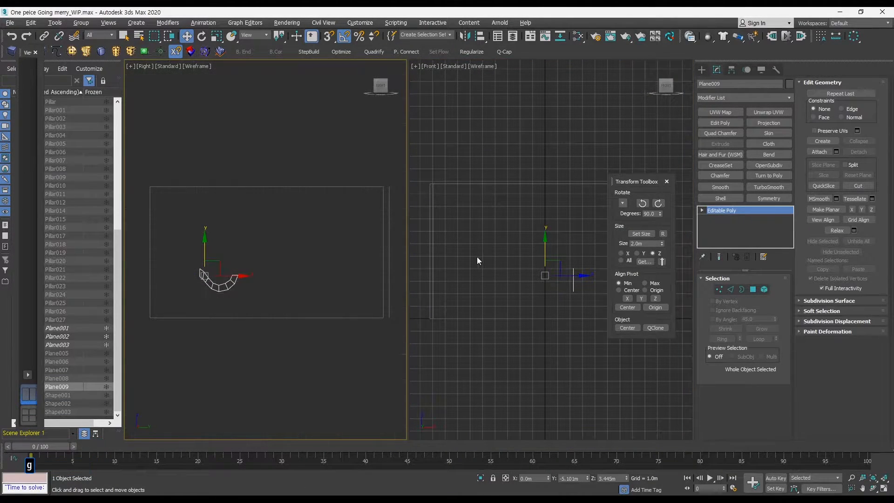
key("g")
mouse_move(490, 250)
middle_mouse_down()
mouse_move(485, 242)
mouse_move(481, 252)
middle_mouse_up()
middle_click_drag(485, 246, 488, 248)
middle_click_drag(489, 244, 490, 247)
key("F3")
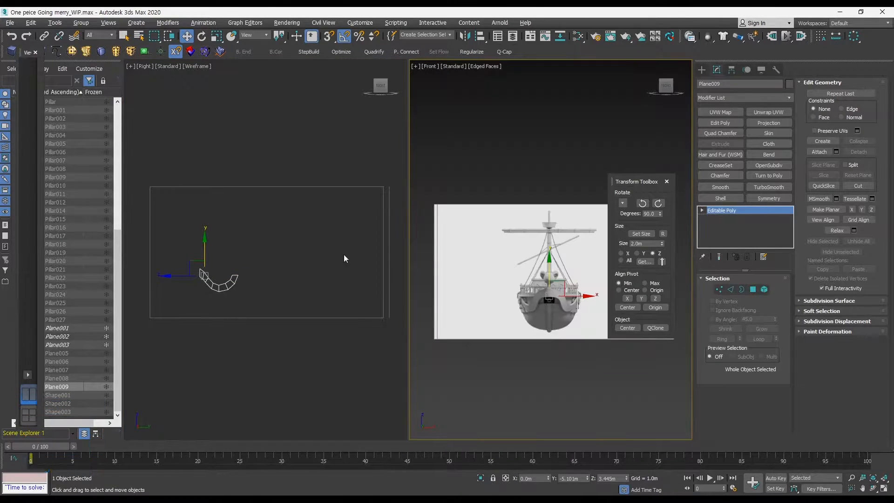
middle_click_drag(344, 255, 343, 259)
middle_click_drag(342, 253, 309, 290)
key("F3")
mouse_move(238, 297)
middle_mouse_down("ctrl+alt")
mouse_move(241, 283)
mouse_move(223, 259)
mouse_move(281, 296)
mouse_move(247, 269)
mouse_move(254, 266)
middle_mouse_up("ctrl+alt")
key("ctrl+shift+z")
key("F3")
key("F4")
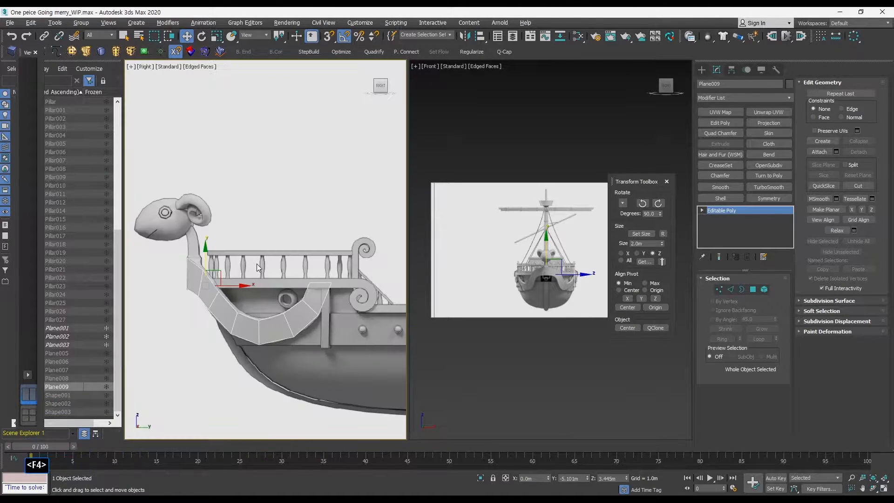
left_click(509, 251)
middle_click_drag(536, 255, 526, 271)
left_click(556, 294)
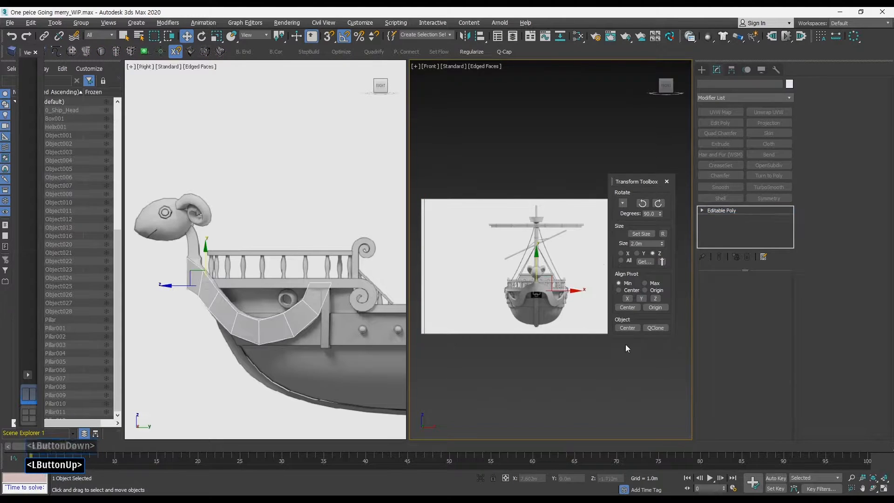
key("F4")
key("F4")
mouse_move(561, 308)
middle_mouse_down("ctrl+alt")
mouse_move(570, 277)
mouse_move(572, 288)
middle_mouse_up("ctrl+alt")
left_click_drag(633, 181, 643, 261)
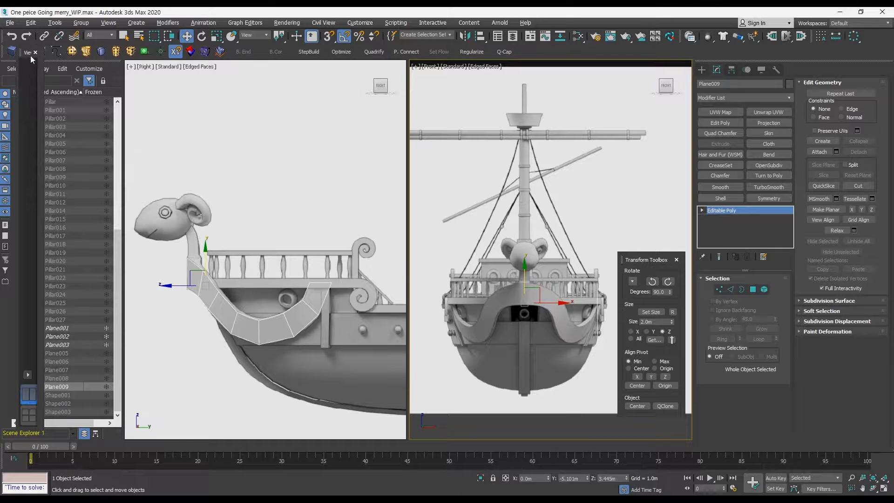
left_click_drag(27, 51, 125, 71)
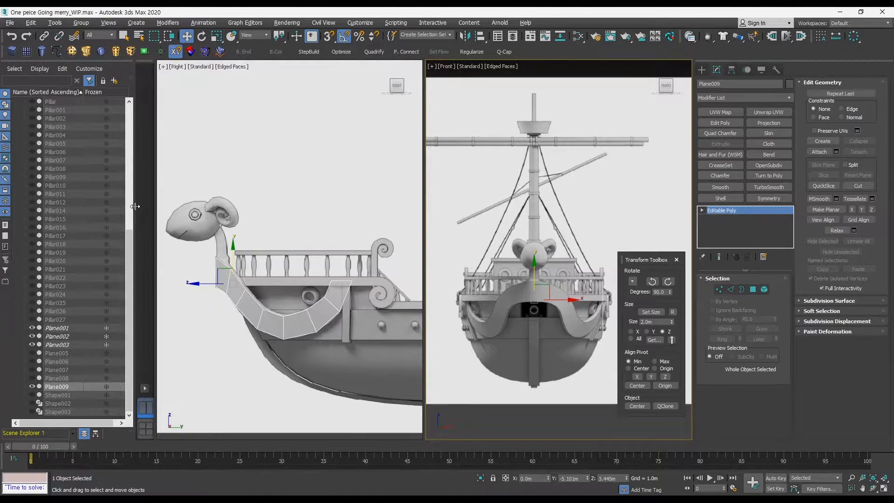
left_click_drag(135, 208, 114, 212)
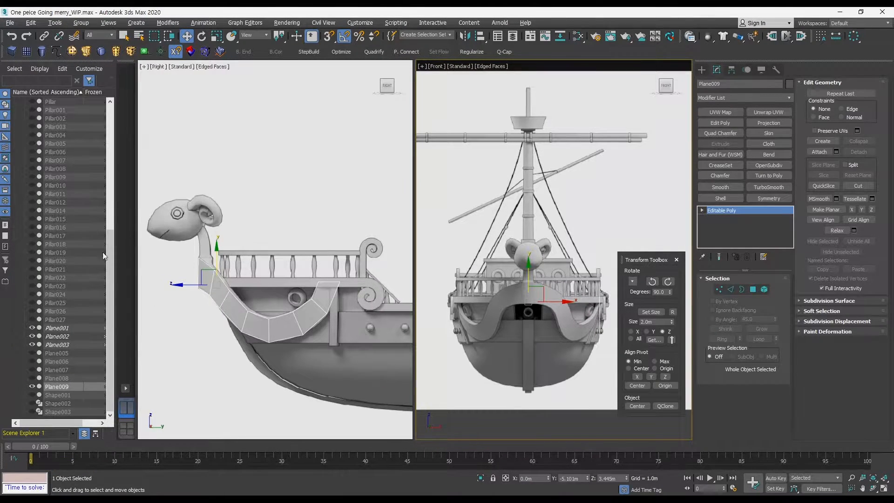
Select the panel's two bow-end vertices and set their X coordinate to 0 m.
middle_click_drag(296, 271, 299, 269)
middle_click_drag(299, 269, 296, 255, "ctrl+alt")
middle_click_drag(296, 255, 272, 257)
key("1")
left_click(193, 256)
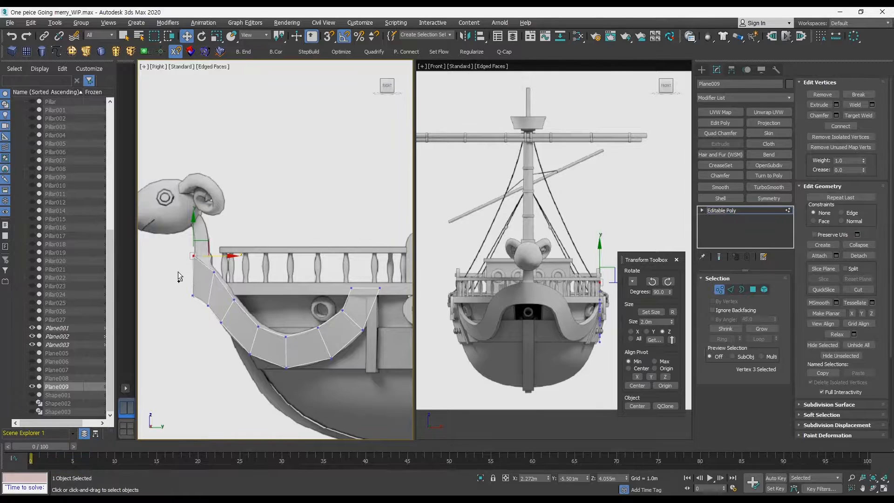
left_click_drag(186, 292, 185, 291, "ctrl")
middle_click_drag(559, 292, 532, 286)
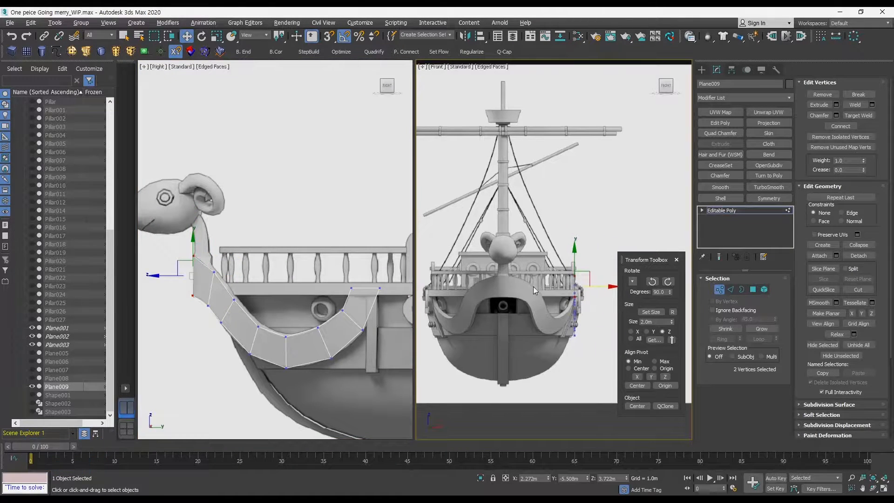
right_click(548, 478)
Select two vertices at the panel's upper bow end and move them slightly upward.
scroll(522, 304, "up", 6)
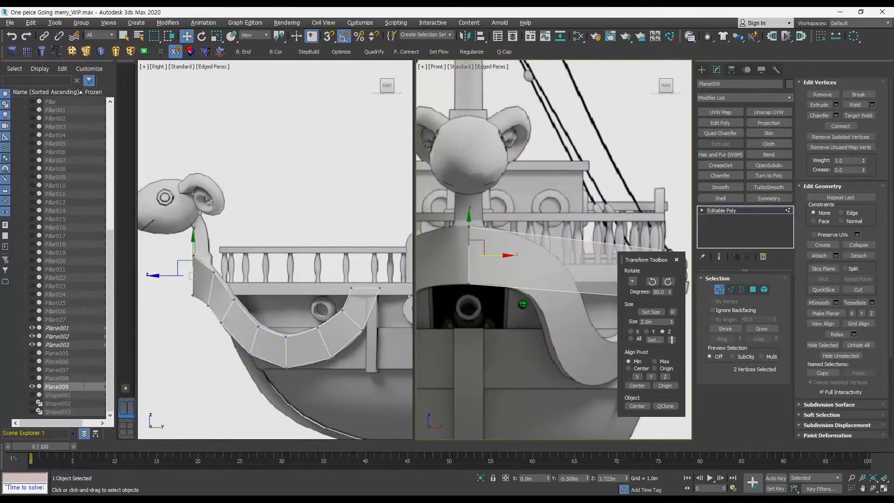
middle_click_drag(488, 250, 516, 249)
left_click_drag(524, 254, 548, 254)
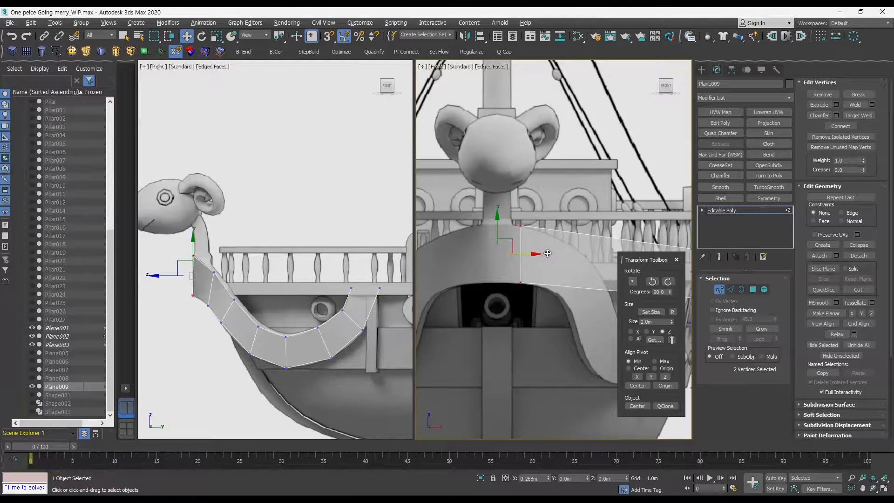
left_click(731, 290)
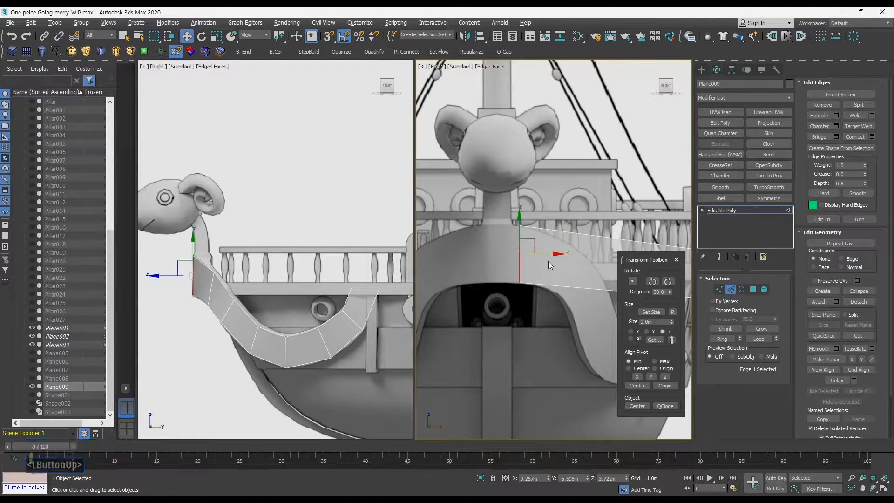
left_click_drag(546, 254, 514, 254, "shift")
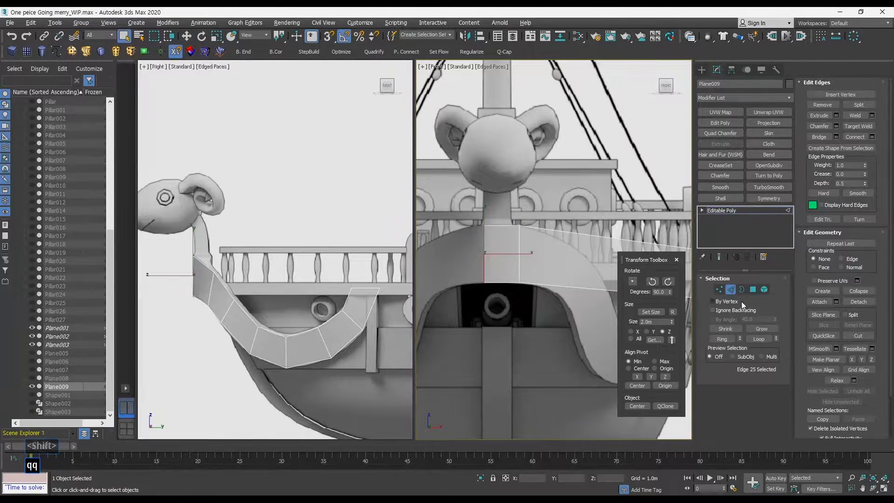
left_click(729, 289)
key("1")
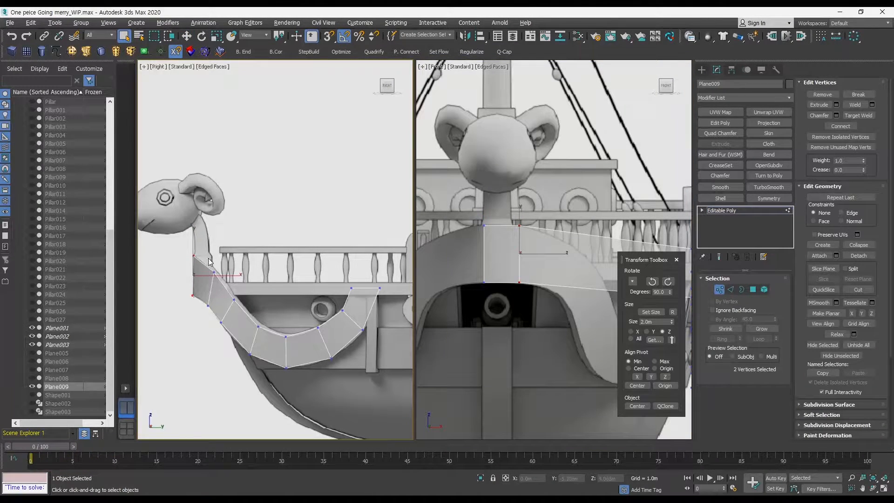
left_click(213, 272)
left_click(208, 305, "ctrl")
middle_click_drag(592, 277, 528, 258)
key("w")
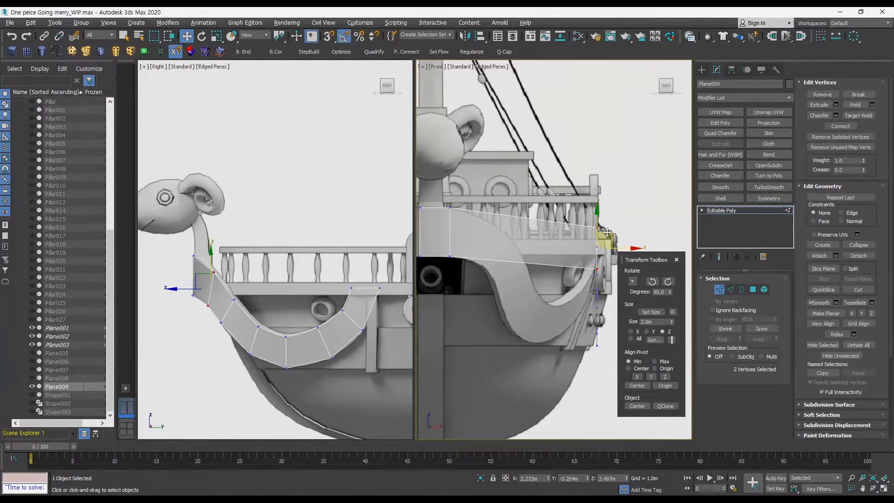
left_click_drag(596, 223, 596, 217)
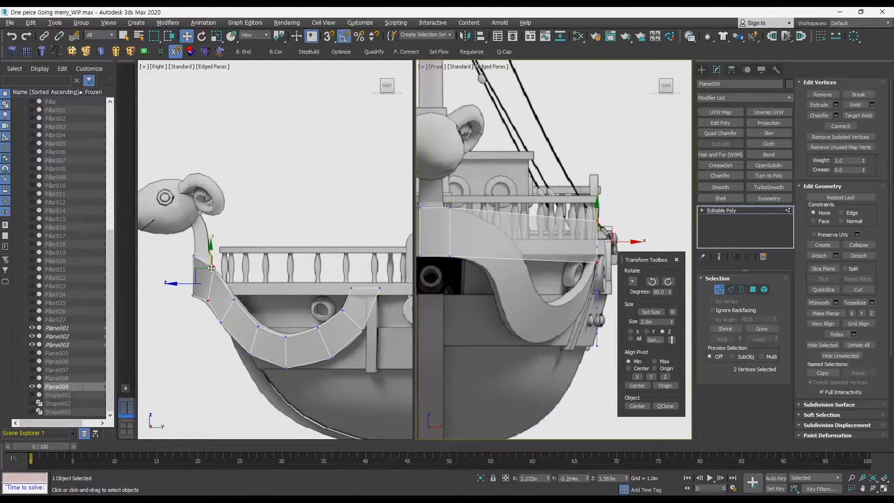
Undo the last move and pull the panel's bow-end vertices inward in the front view to meet the hull.
key("ctrl+z")
middle_click(597, 224)
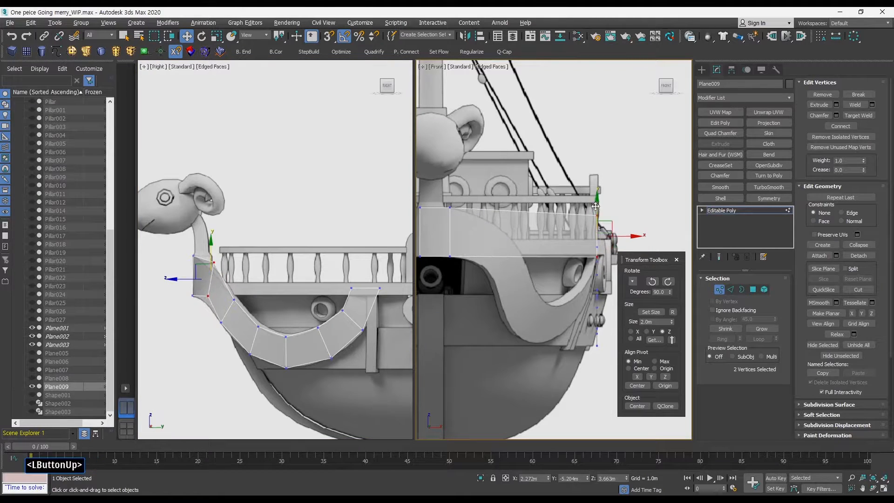
middle_click_drag(631, 236, 637, 200)
left_click_drag(636, 218, 541, 217)
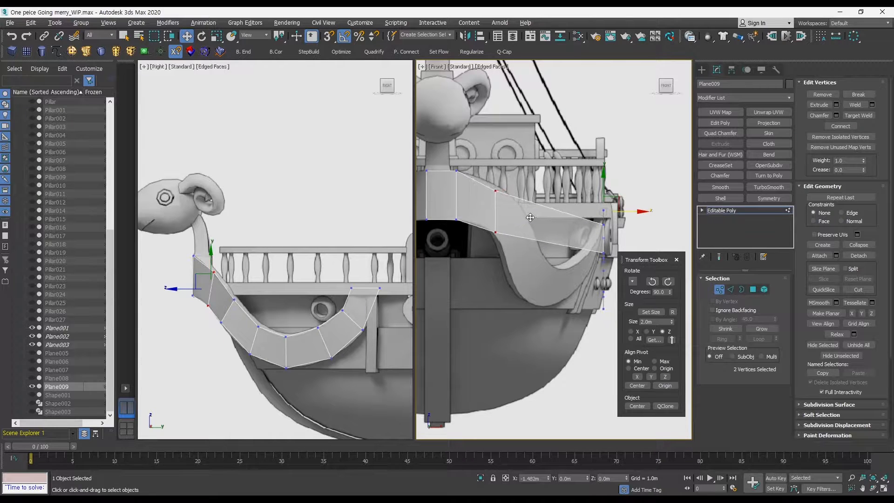
Select two vertices on the panel's lower curve near the bow and move them inward against the hull.
left_click(505, 231)
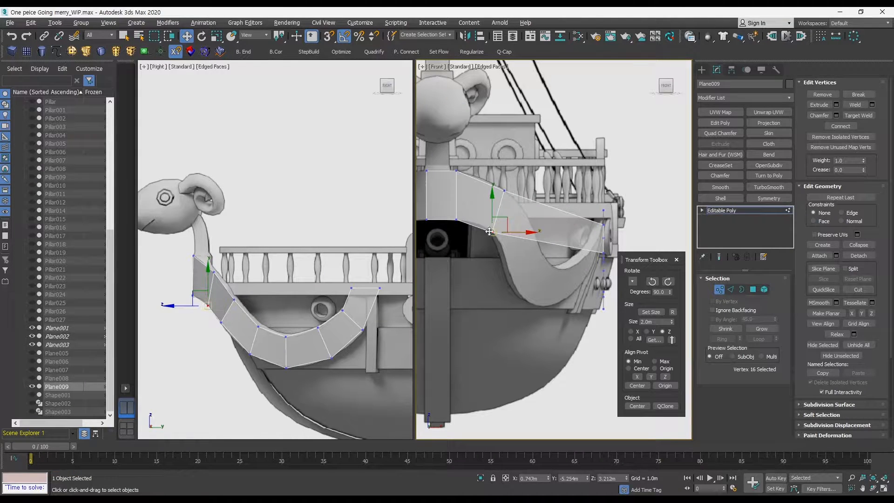
left_click_drag(222, 294, 255, 308)
key("ctrl+z")
left_click(282, 286)
key("q")
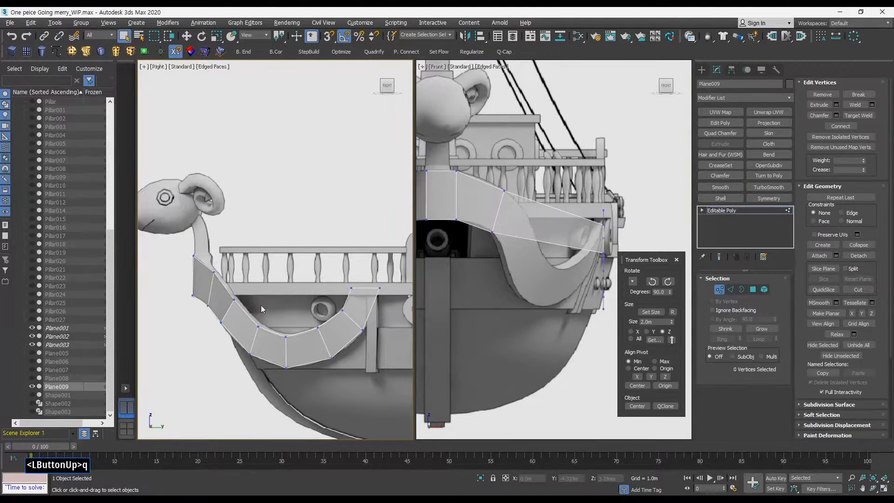
left_click(234, 299)
left_click(218, 322, "ctrl")
key("w")
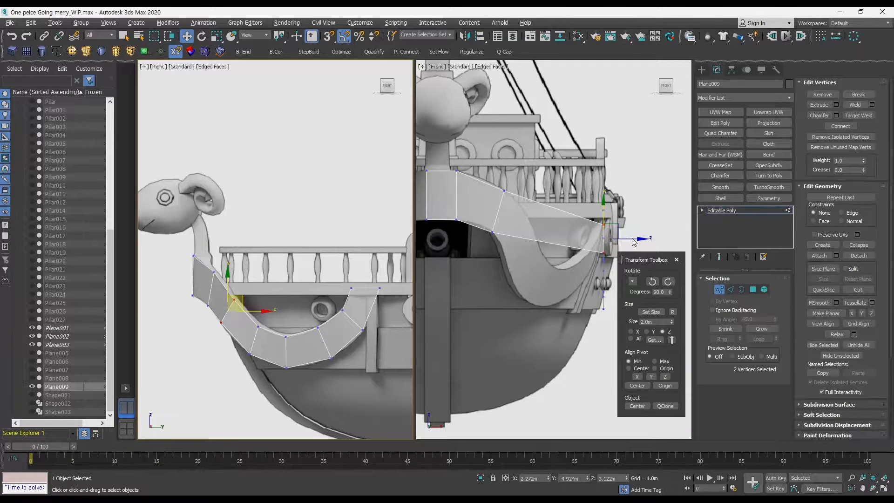
left_click_drag(636, 236, 527, 257)
Select the next vertex pair along the curve and move it inward onto the hull surface.
left_click(535, 254)
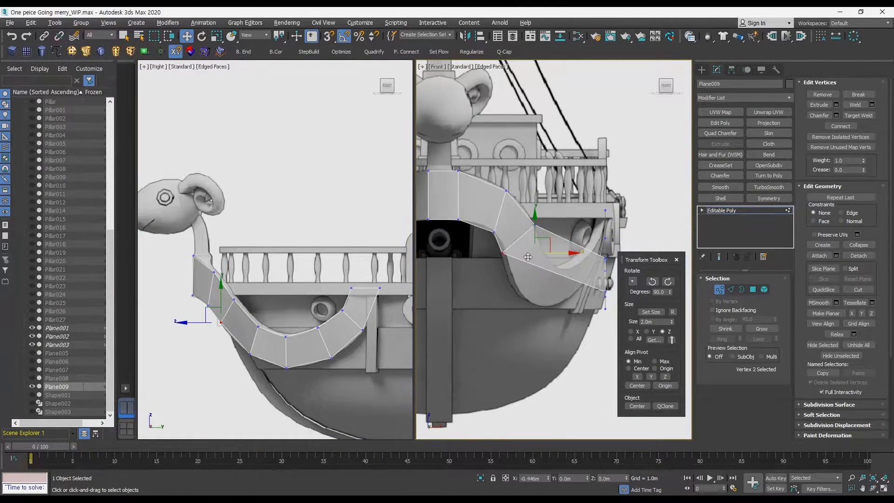
left_click(258, 328)
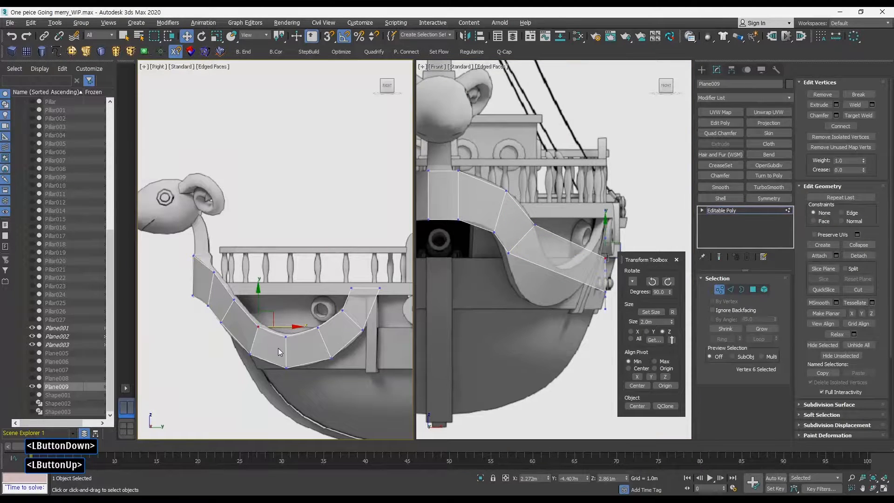
left_click(250, 354, "ctrl")
middle_click_drag(565, 244, 563, 195)
left_click_drag(633, 232, 536, 247)
Select another vertex pair further aft along the curve and move it inward toward the hull.
left_click(542, 247)
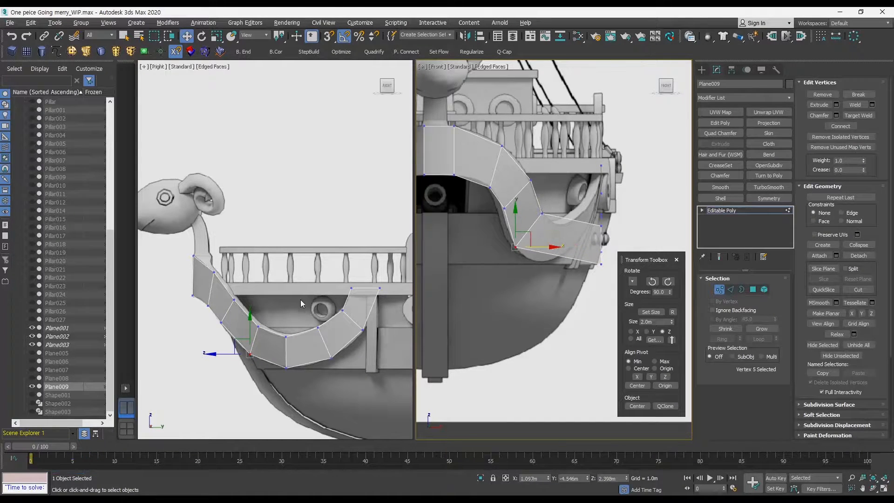
left_click(308, 313)
left_click(258, 327)
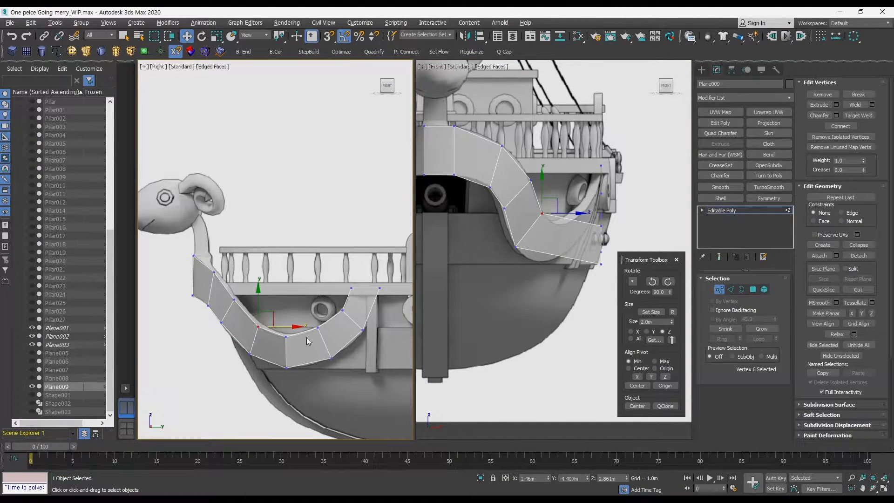
left_click(293, 305)
middle_click_drag(628, 238, 609, 226)
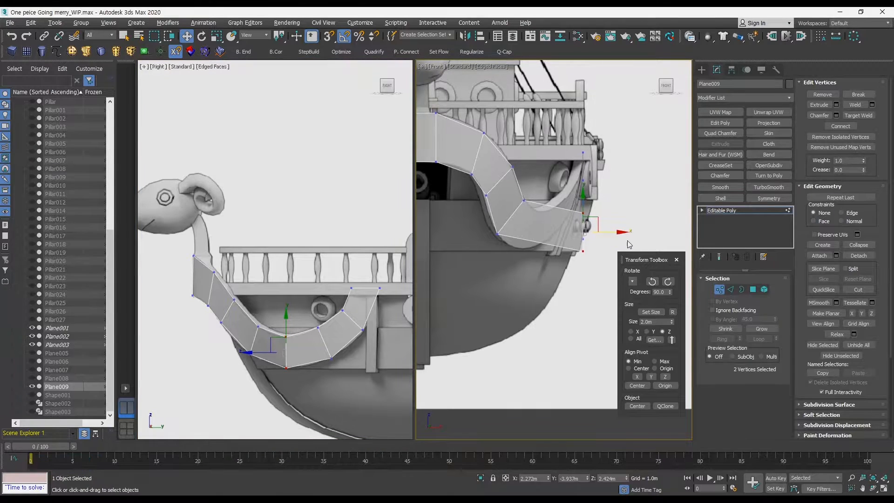
left_click_drag(617, 235, 550, 251)
Select the vertex pair at the curve's lowest point and move it inward onto the hull.
left_click(561, 261)
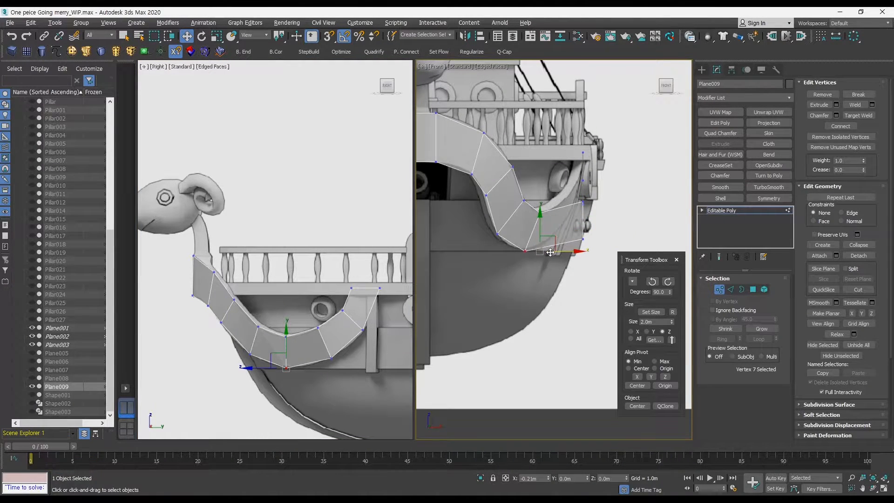
left_click(346, 365)
left_click_drag(346, 366, 310, 321)
middle_click_drag(606, 231, 596, 216)
left_click_drag(598, 216, 571, 218)
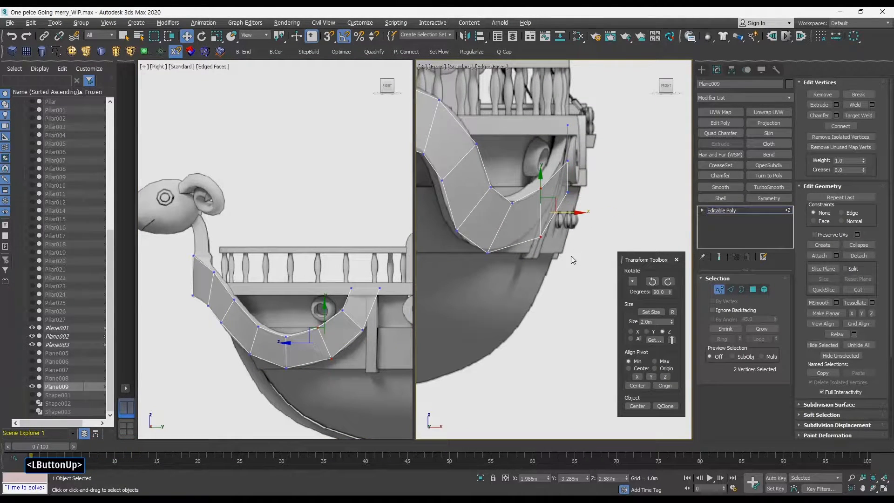
left_click(540, 237)
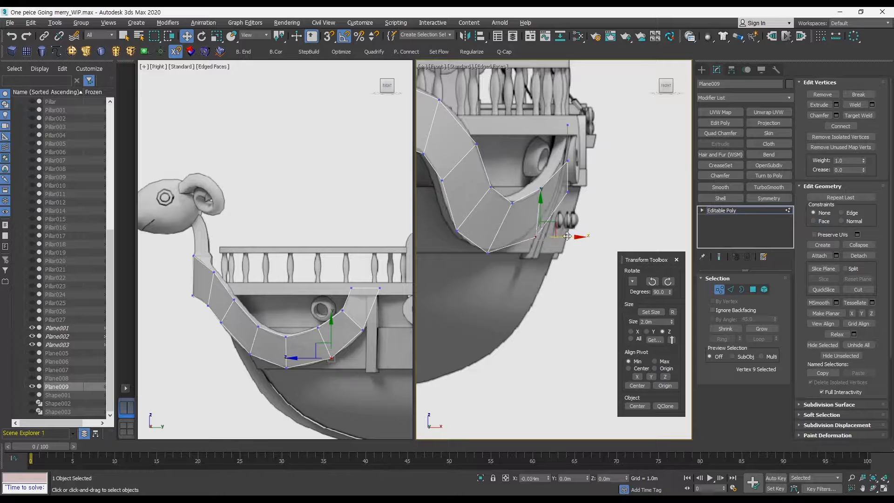
middle_click_drag(576, 231, 582, 235)
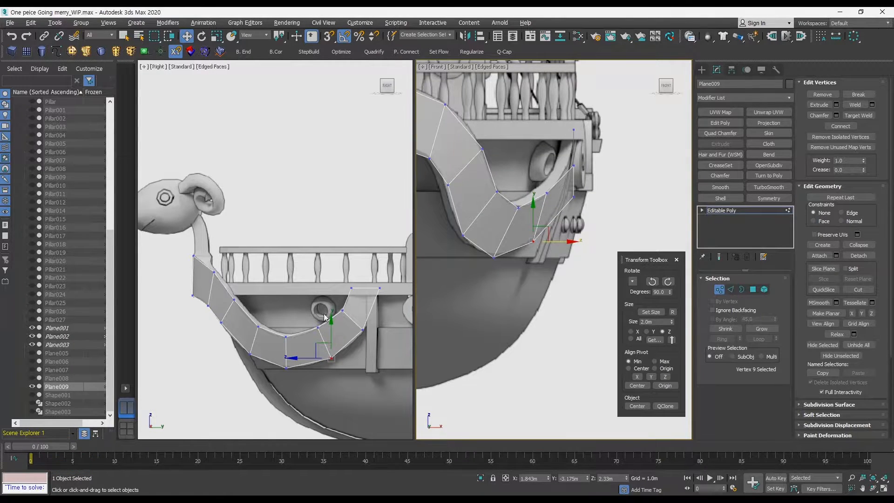
Select the vertex pair near the panel's upper aft end and move it inward to sit on the hull.
left_click(342, 310)
left_click(362, 330, "ctrl")
middle_click_drag(603, 182, 616, 199)
middle_click_drag(505, 182, 521, 213)
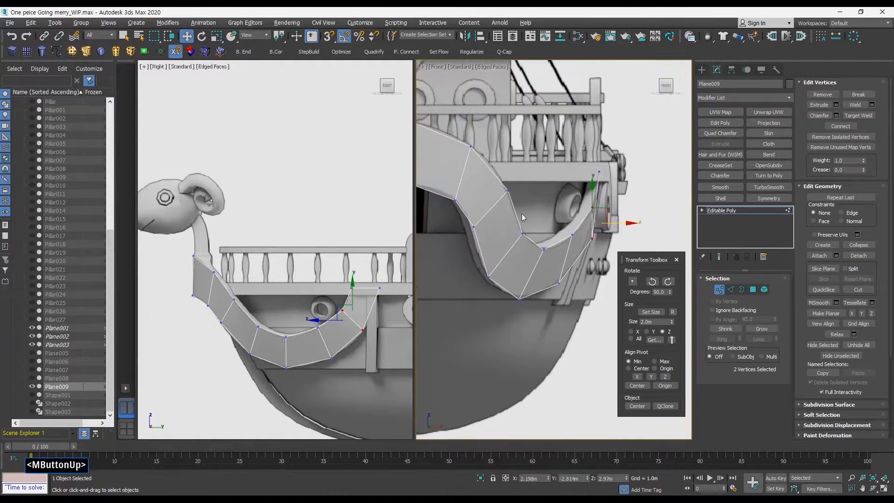
middle_click_drag(523, 263, 533, 274)
key("q")
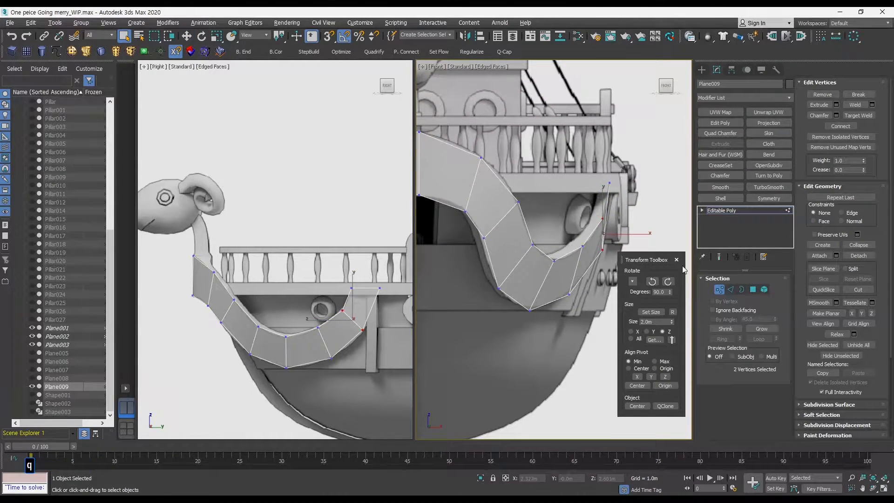
Apply a Smooth modifier with Auto Smooth to the bow panel.
left_click(721, 290)
left_click(127, 428)
middle_click_drag(500, 322, 504, 326)
key("alt+w")
middle_click_drag(383, 314, 384, 292, "ctrl+alt")
key("alt+x")
key("F3")
key("F3")
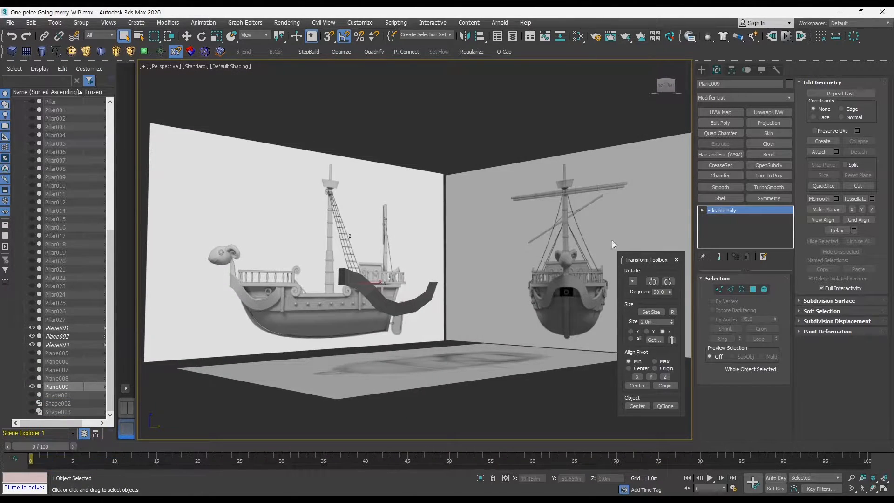
left_click(723, 199)
right_click_drag(731, 209, 756, 224)
left_click(726, 189)
left_click(712, 290)
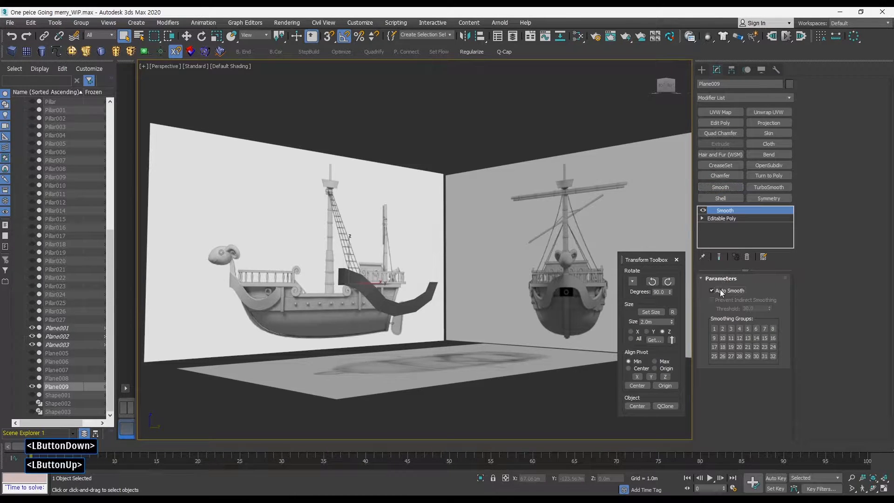
left_click_drag(772, 278, 773, 278)
Orbit around the bow in the perspective view to inspect how the panel fits the hull.
middle_click_drag(428, 342, 359, 288, "ctrl+alt")
key("q")
key("F3")
key("F3")
key("F4")
right_click_drag(437, 237, 478, 157)
middle_click_drag(452, 250, 403, 263, "alt")
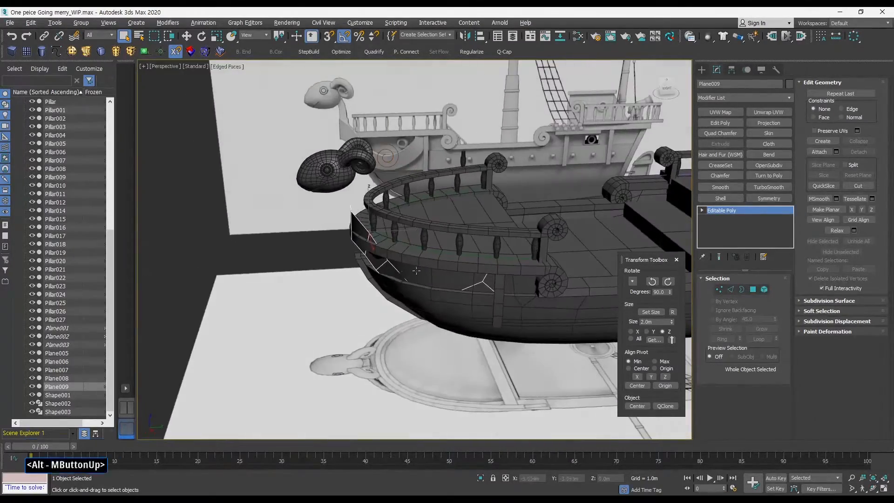
key("alt+w")
middle_click(262, 336)
key("alt+w")
scroll(307, 307, "up", 6)
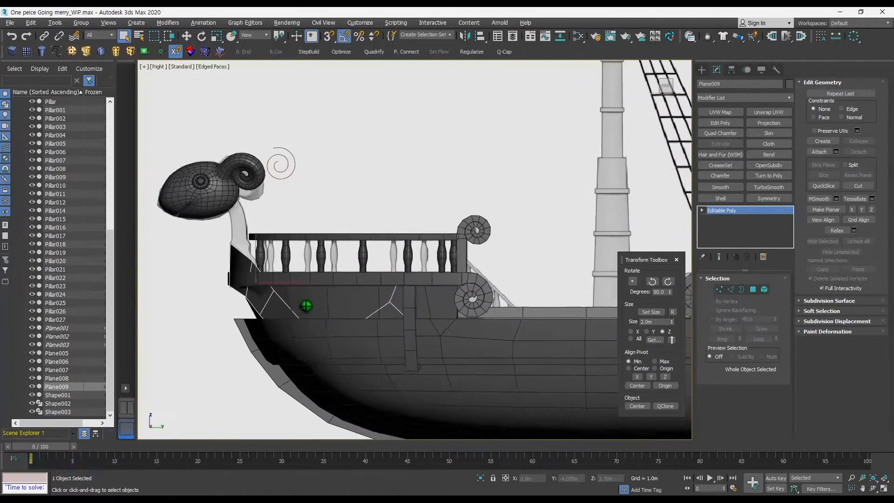
key("alt+w")
middle_click(459, 270)
key("alt+w")
middle_click_drag(459, 266, 531, 270, "alt")
left_click(719, 289)
key("F3")
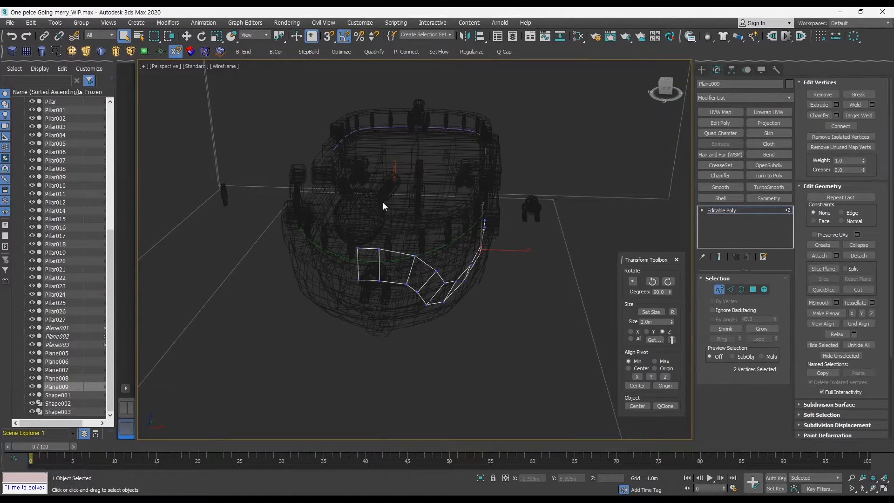
key("F3")
mouse_move(515, 311)
middle_mouse_down("alt")
mouse_move(449, 283)
mouse_move(479, 259)
middle_mouse_up("alt")
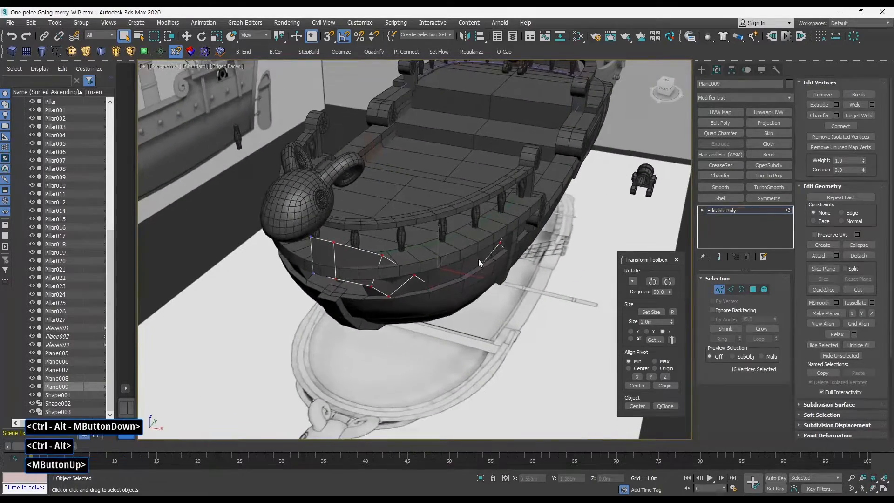
Select the vertices at the panel's upper aft end and move them onto the hull below the rail.
key("w")
left_click_drag(471, 276, 523, 274)
middle_click_drag(524, 274, 510, 244, "alt")
left_click(487, 215)
left_click_drag(500, 261, 500, 261)
key("w")
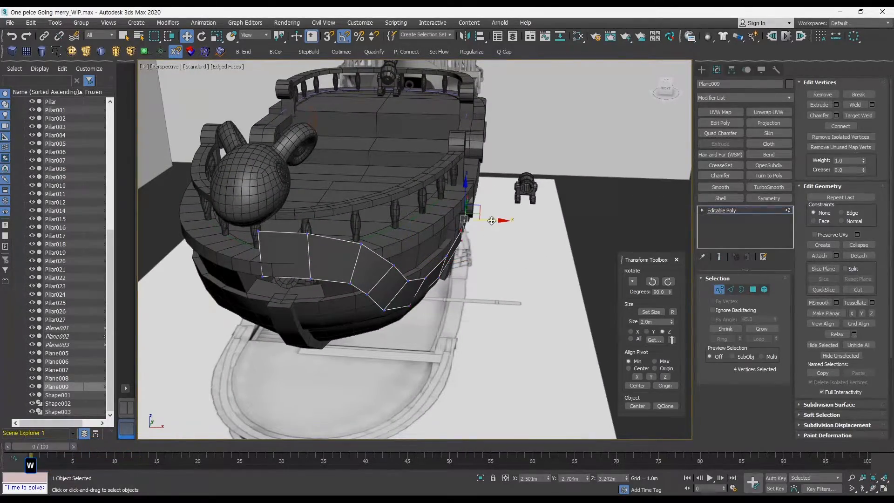
middle_click_drag(489, 220, 438, 189, "alt")
mouse_move(499, 214)
middle_mouse_down("alt")
mouse_move(493, 208)
mouse_move(511, 217)
middle_mouse_up("alt")
Select the top aft corner vertex and move it to sit against the hull under the rail.
key("F3")
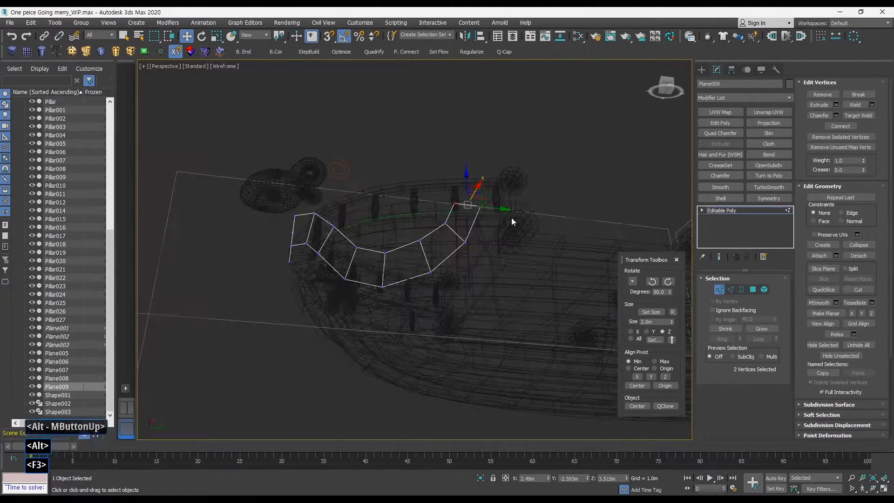
key("F3")
middle_click_drag(400, 185, 403, 173, "ctrl+alt")
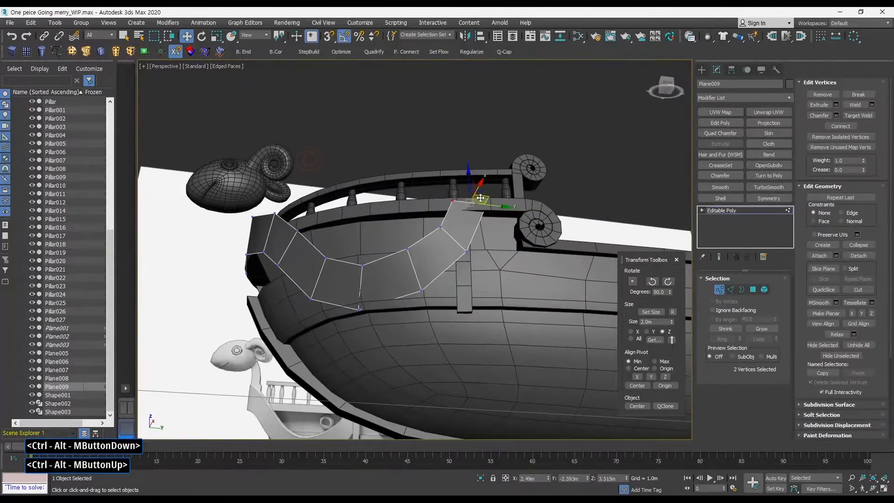
left_click_drag(515, 231, 481, 190)
middle_click_drag(483, 192, 497, 180, "alt")
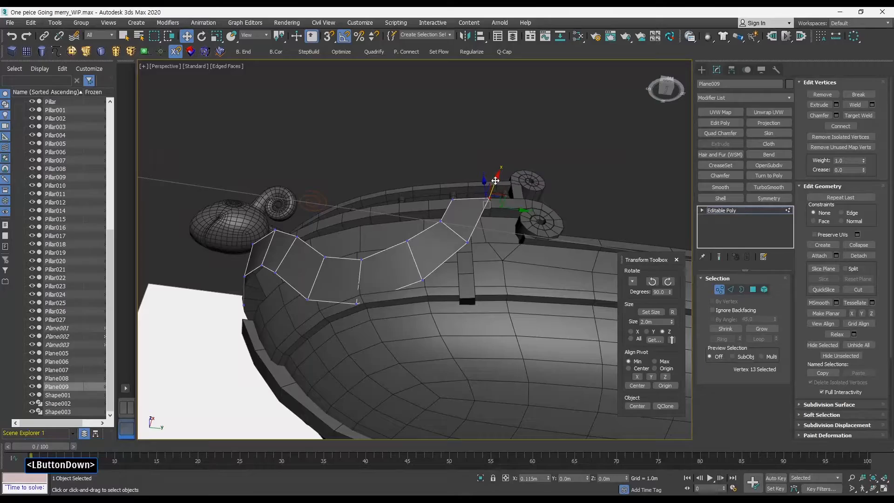
middle_click_drag(496, 196, 448, 184, "alt")
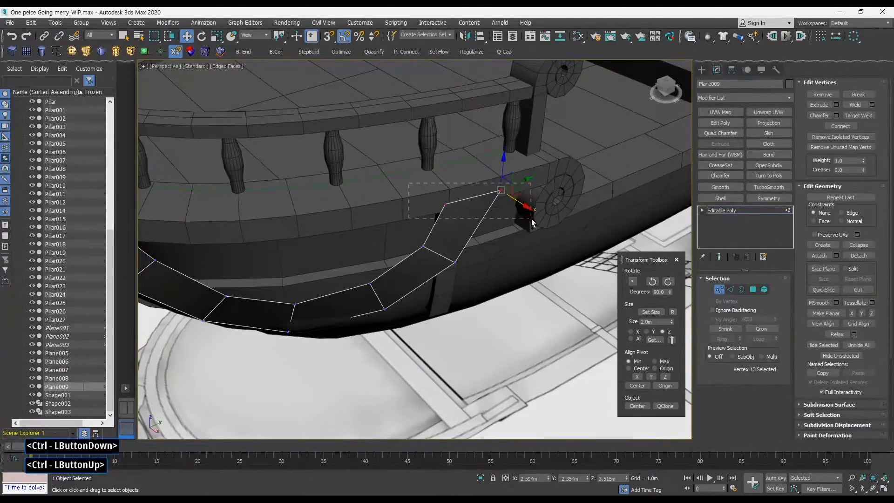
middle_click_drag(532, 219, 421, 293, "alt")
left_click(490, 203)
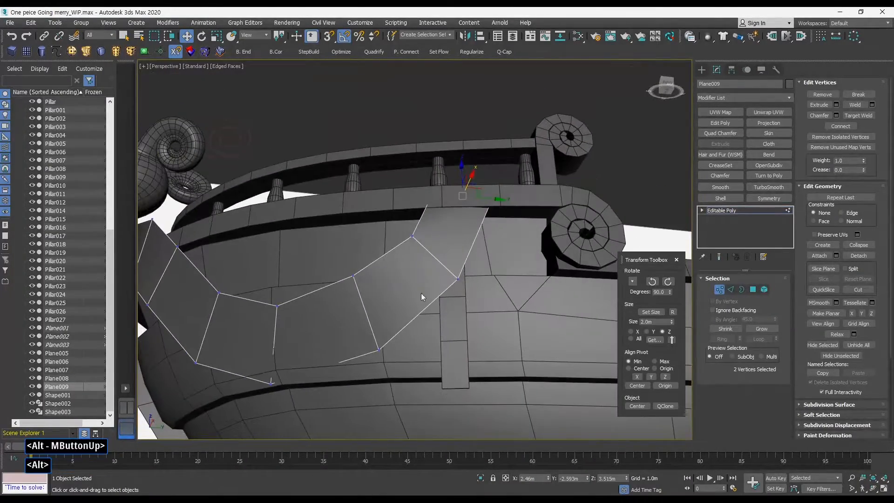
Move a vertex on the panel's lower edge near the bow so it follows the hull surface.
middle_click_drag(251, 365, 406, 262, "alt")
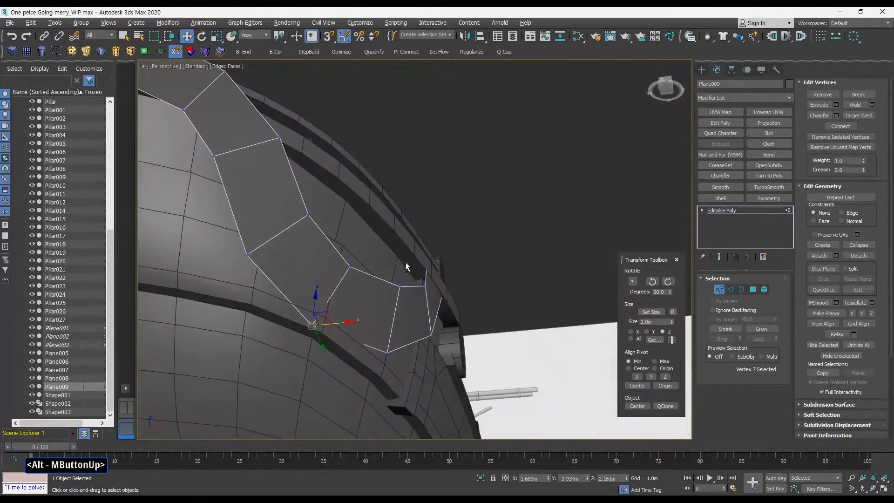
left_click_drag(333, 322, 346, 319)
middle_click_drag(370, 313, 428, 226, "alt")
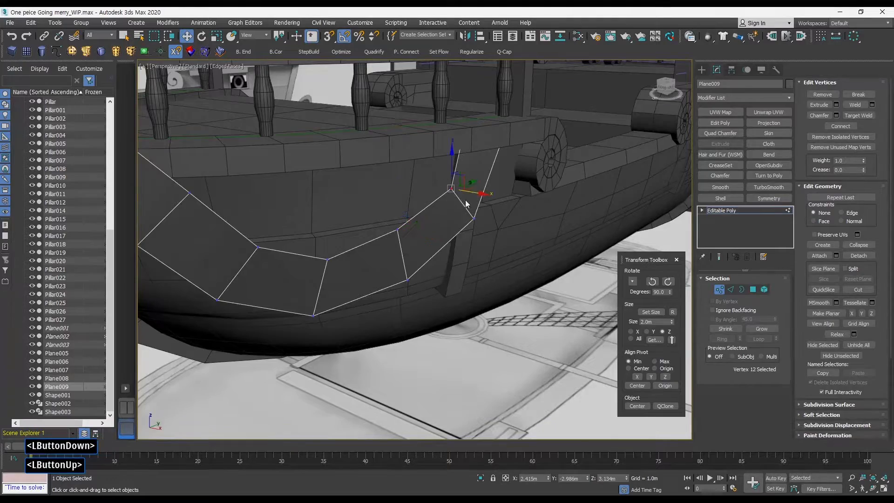
middle_click_drag(467, 204, 504, 197, "alt")
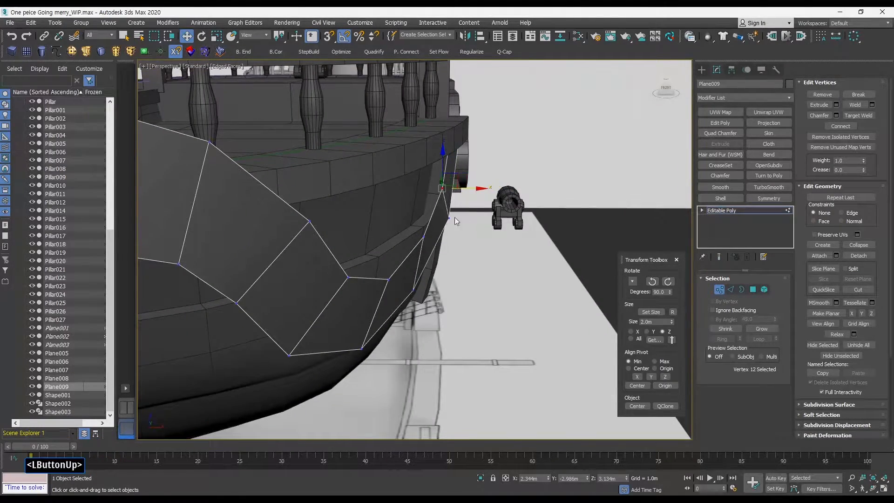
Adjust the remaining vertices near the bow end so the panel hugs the hull curve.
left_click_drag(391, 292, 390, 294)
middle_click_drag(390, 294, 631, 288, "alt")
left_click(499, 286, "ctrl")
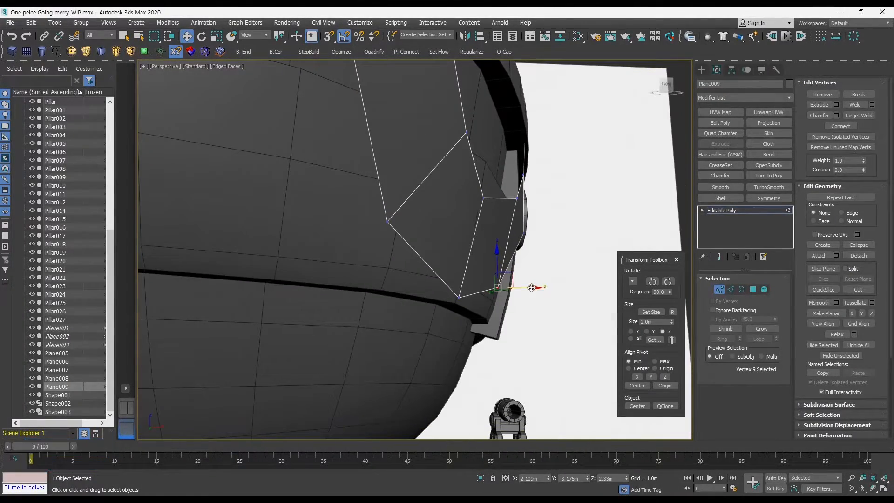
middle_click_drag(549, 280, 525, 238, "alt")
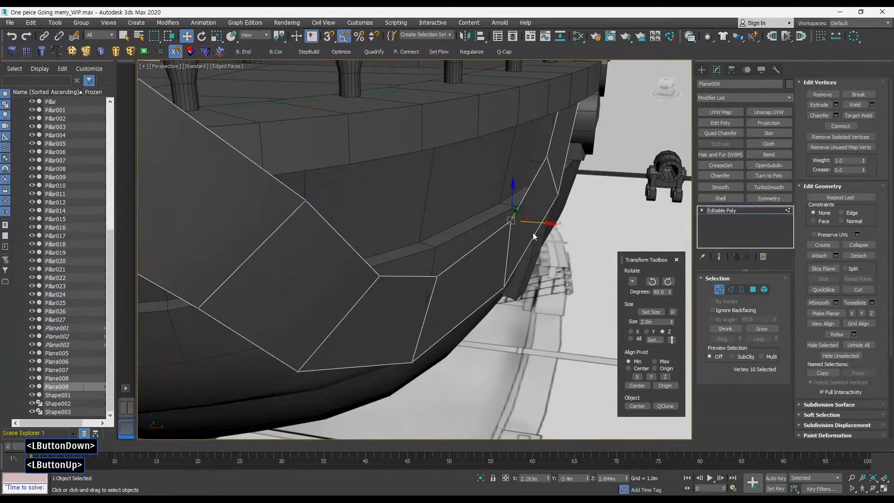
left_click_drag(532, 224, 531, 223)
middle_click_drag(534, 221, 538, 179, "alt")
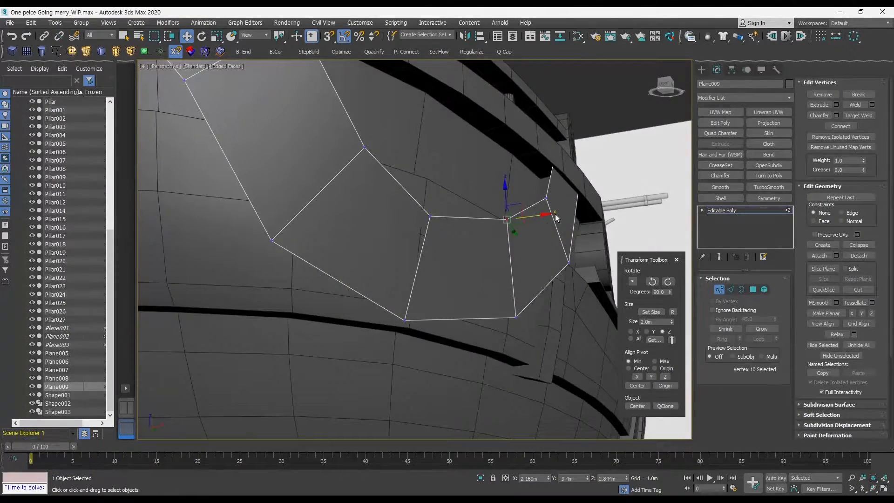
middle_click_drag(555, 214, 339, 288, "alt")
left_click(396, 303)
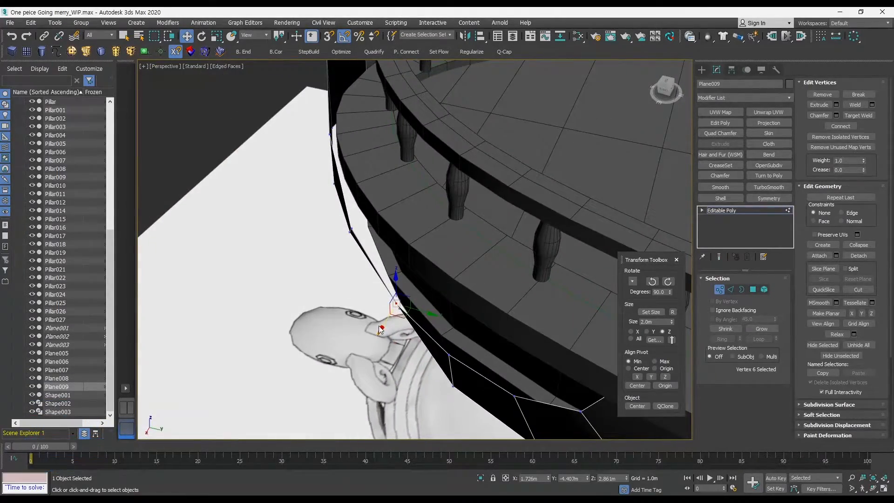
Move the vertices along the panel's front bow edge so they sit against the hull near the figurehead.
left_click_drag(381, 329, 384, 323)
middle_click_drag(384, 319, 432, 232, "alt")
left_click(326, 229)
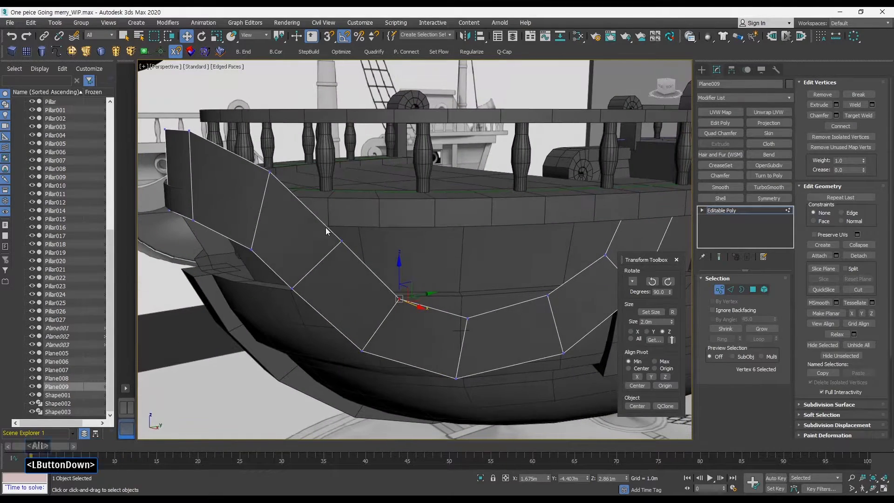
middle_click_drag(325, 230, 392, 237, "alt")
left_click(320, 280, "ctrl")
middle_click_drag(332, 289, 339, 260, "alt")
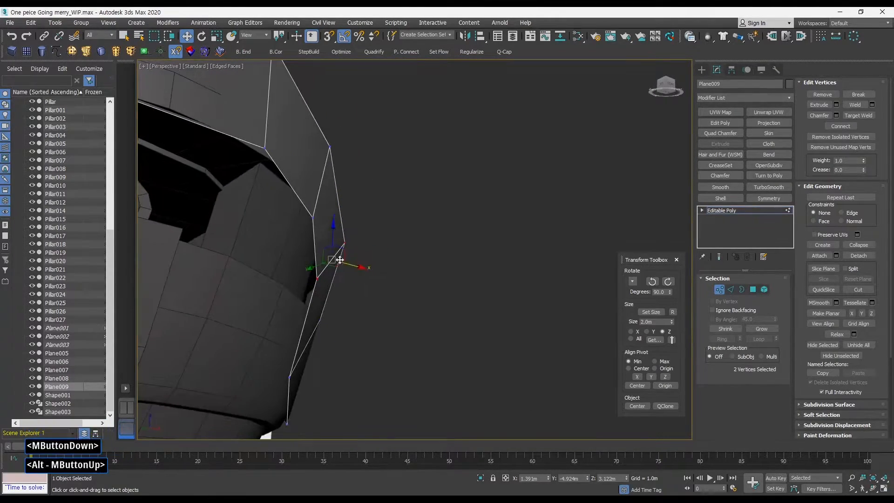
left_click_drag(356, 267, 350, 266)
middle_click_drag(350, 266, 378, 224, "alt")
middle_click_drag(459, 235, 362, 206, "alt")
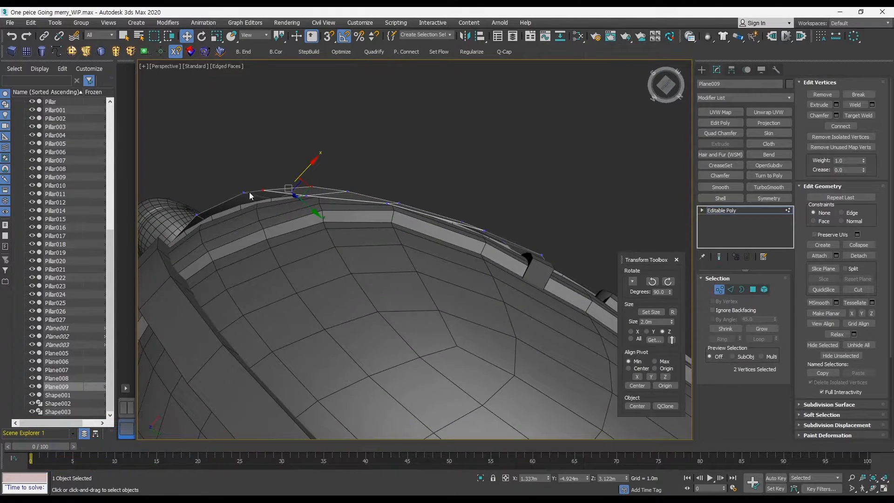
Select the panel's top-edge vertices along the rail and lower them to sit along the rail's top edge.
left_click(343, 229)
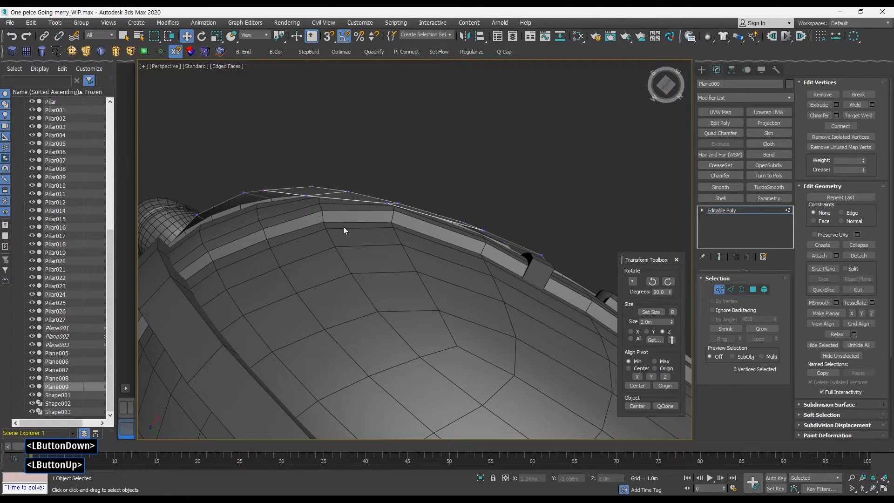
left_click(307, 198)
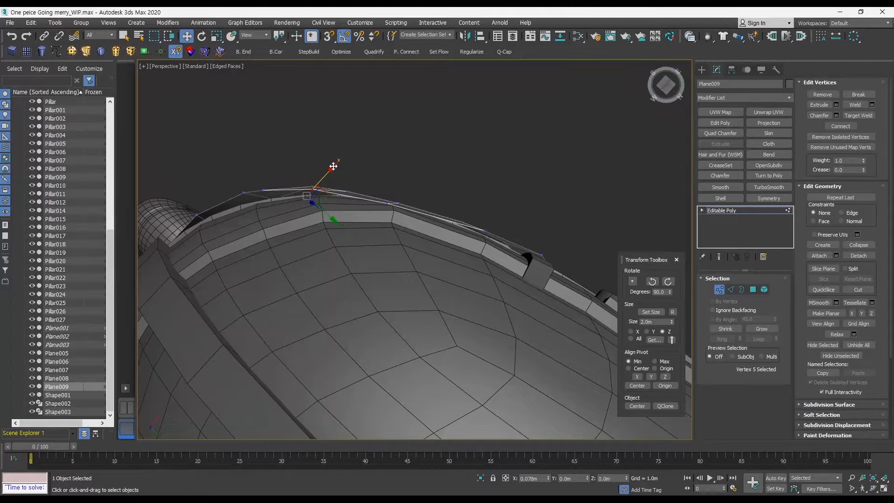
middle_click_drag(397, 182, 413, 189, "alt")
left_click_drag(404, 219, 414, 171)
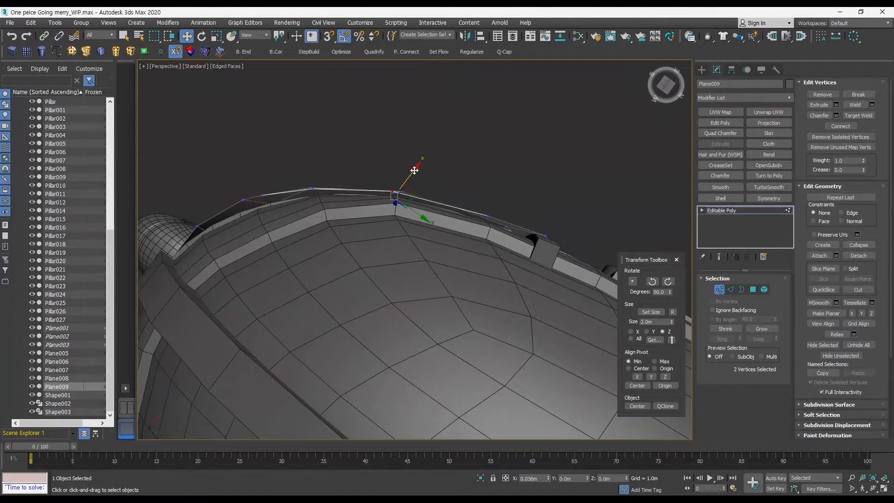
middle_click_drag(414, 170, 494, 235, "alt")
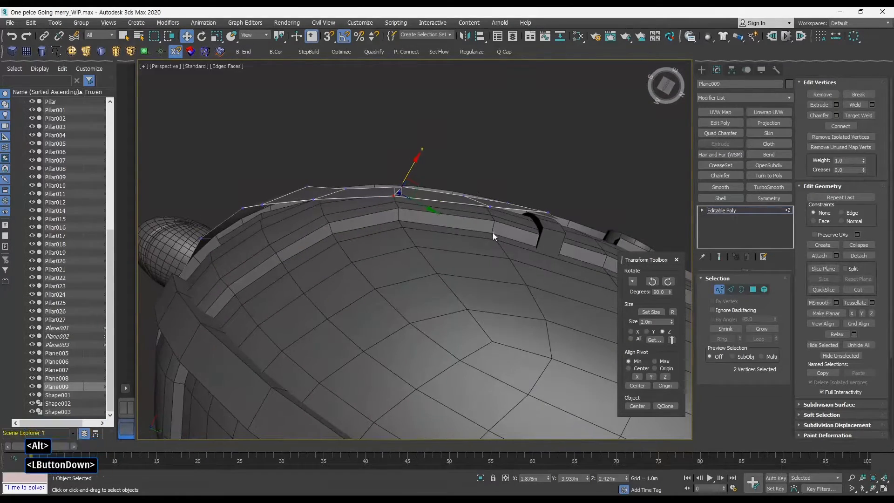
left_click_drag(492, 233, 560, 201, "alt")
middle_click_drag(560, 201, 549, 169, "alt")
left_click(547, 174)
left_click(437, 188)
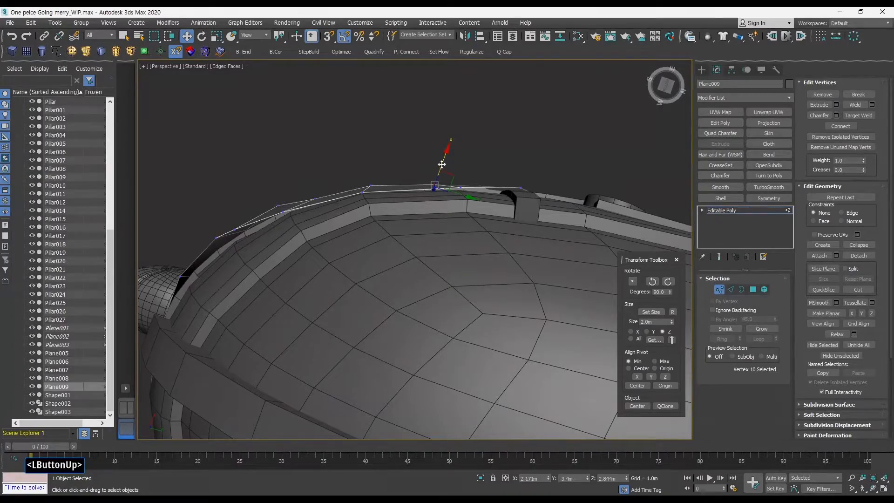
middle_click_drag(441, 164, 431, 270, "alt")
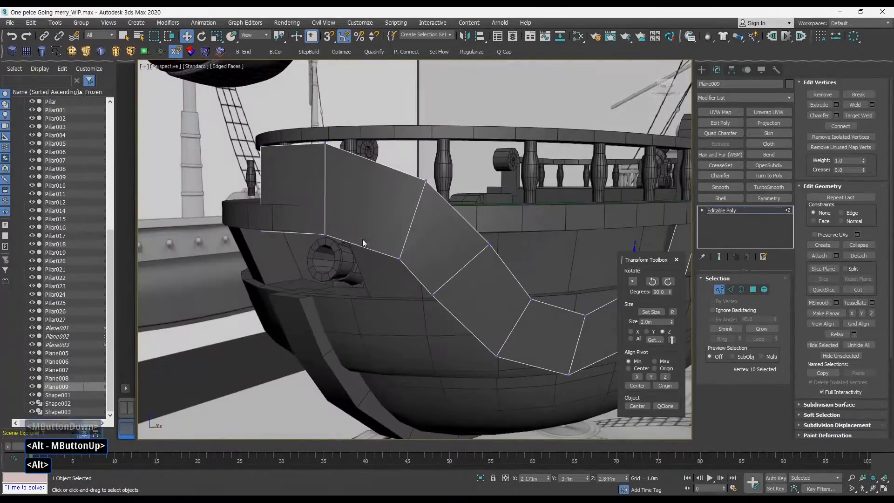
With the Edge constraint on, slide the selected lower-edge vertices along the panel's edges, then set the constraint back to None.
left_click_drag(237, 116, 352, 257)
middle_click_drag(353, 257, 300, 231, "alt")
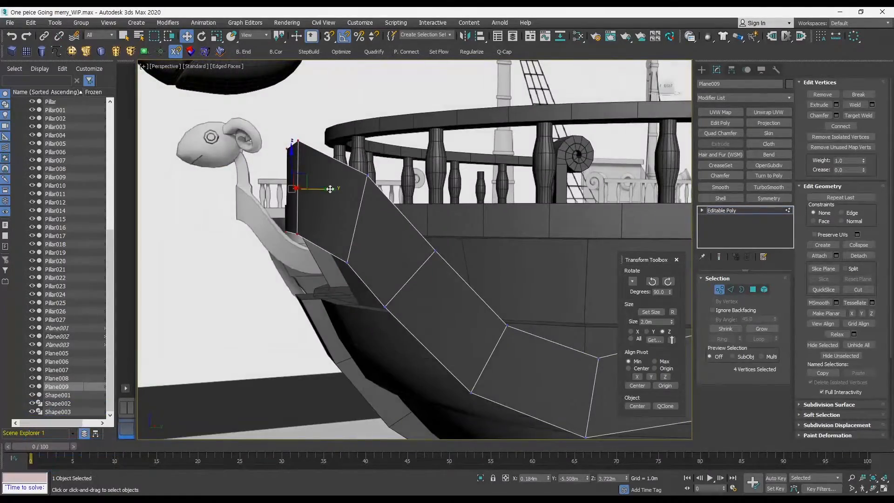
left_click_drag(330, 188, 321, 201)
middle_click_drag(321, 201, 515, 216, "alt")
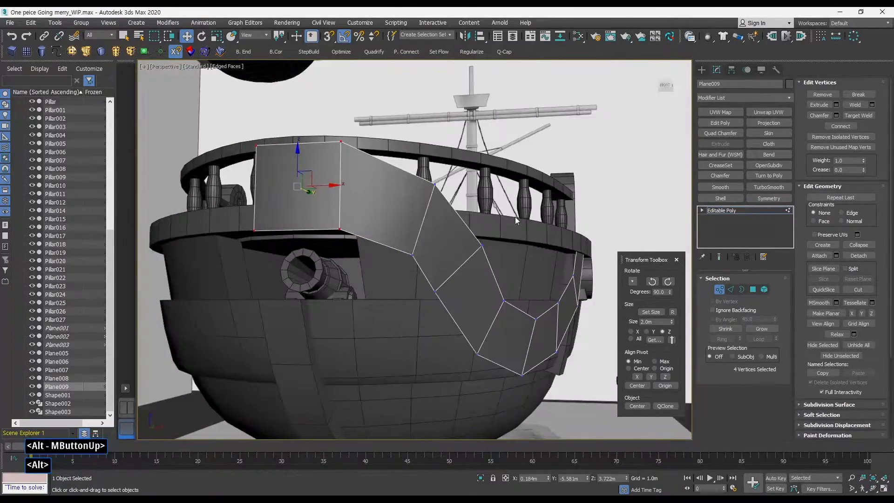
key("alt+w")
middle_click(513, 228)
key("alt+w")
middle_click_drag(451, 267, 436, 228, "ctrl+alt")
middle_click_drag(419, 288, 438, 167)
left_click(403, 259)
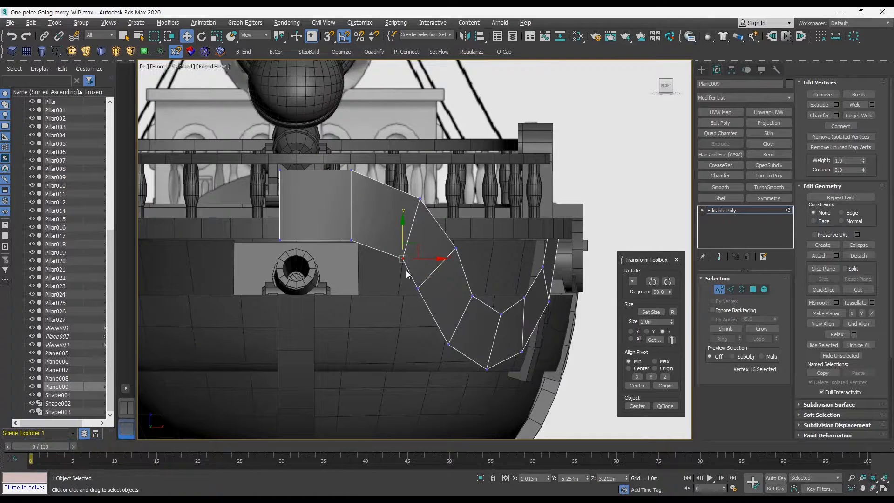
left_click_drag(437, 308, 436, 308)
left_click(842, 212)
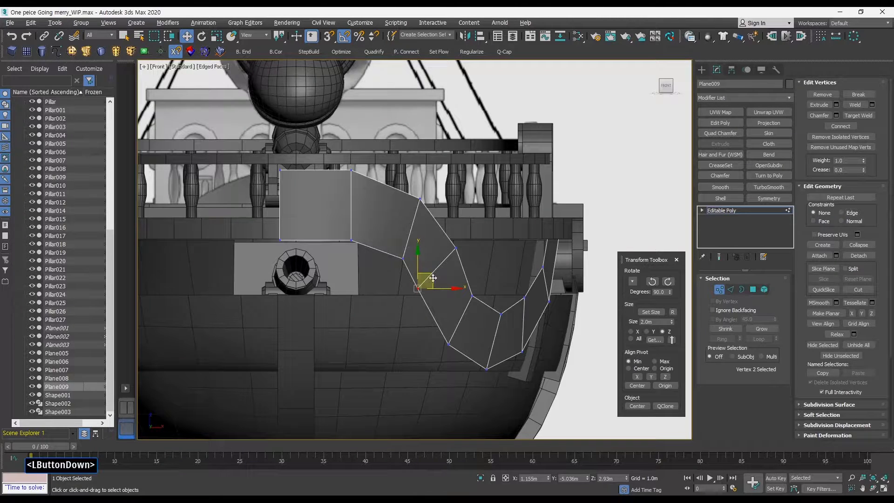
key("ctrl+z")
left_click(849, 214)
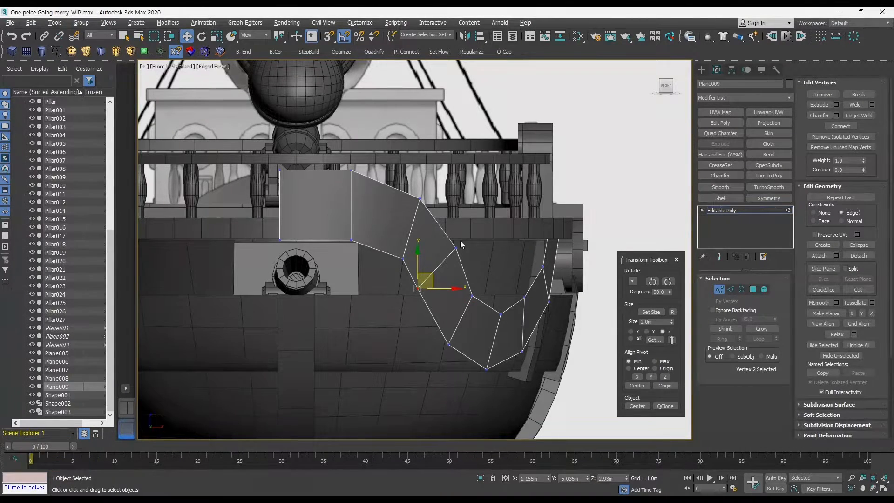
left_click_drag(440, 281, 591, 255)
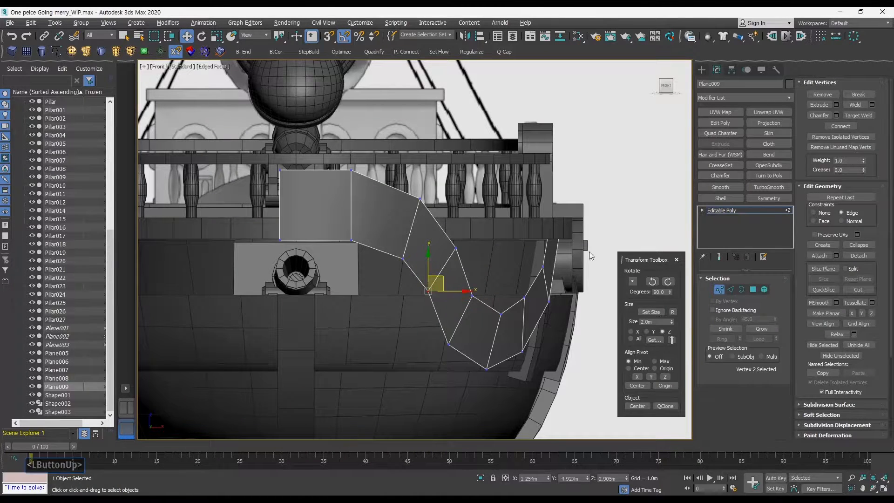
left_click(835, 213)
Add a Symmetry modifier to the panel to mirror it onto the other side of the bow.
right_click(454, 269)
key("alt+w")
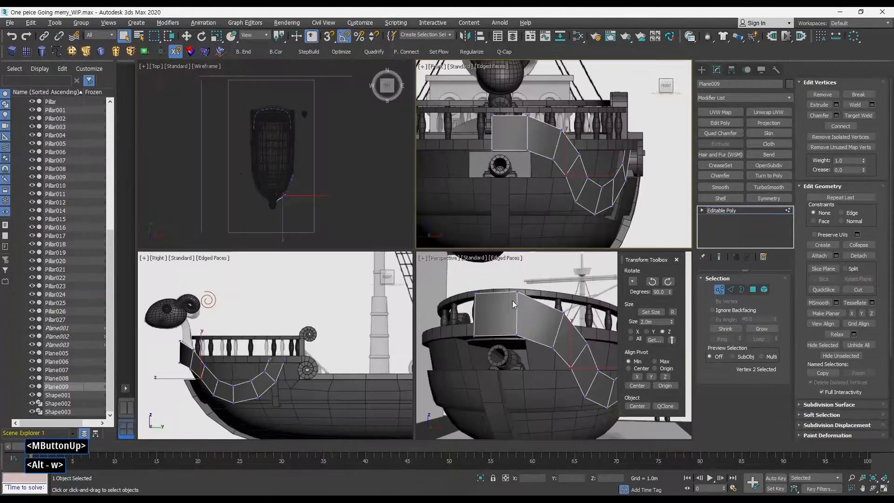
key("alt+w")
middle_click_drag(509, 305, 486, 294, "alt")
left_click(768, 198)
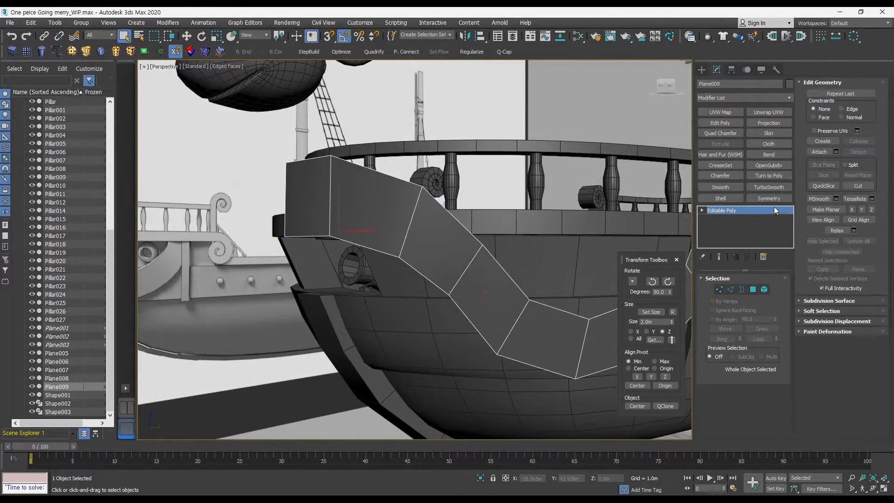
middle_click_drag(494, 242, 514, 247, "alt")
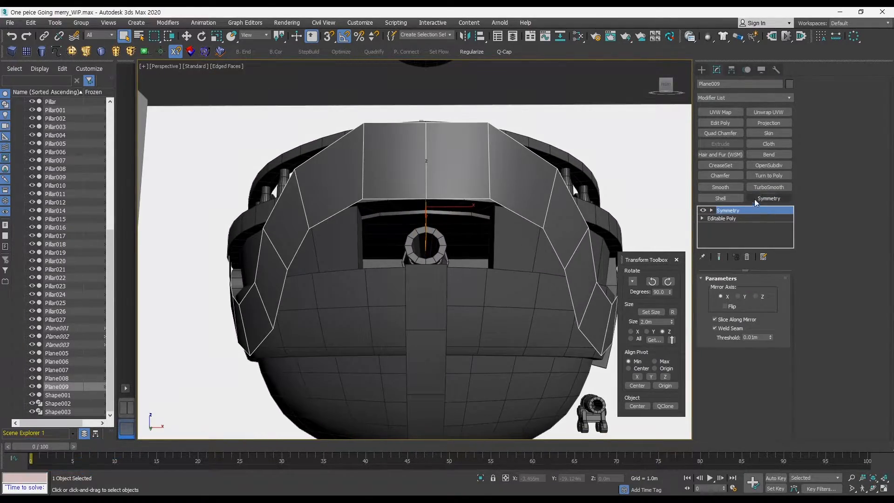
Add a TurboSmooth modifier on top of the stack and toggle the viewport shading to check the result.
left_click(768, 187)
middle_click_drag(465, 260, 503, 277, "alt")
key("F3")
key("F3")
key("F4")
middle_click_drag(503, 277, 593, 245)
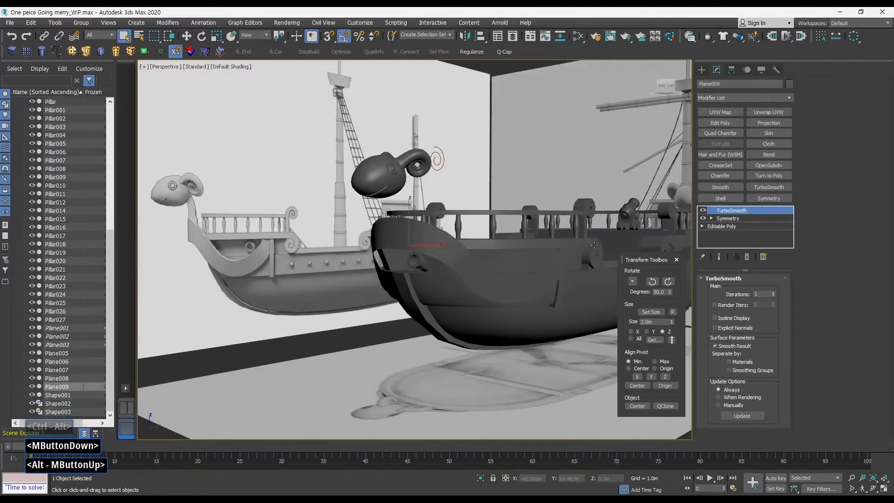
Try moving a selected edge of the panel at the Editable Poly level, undoing the move.
left_click(729, 227)
mouse_move(498, 274)
middle_mouse_down()
mouse_move(484, 278)
mouse_move(495, 271)
mouse_move(493, 256)
mouse_move(529, 252)
mouse_move(528, 238)
middle_mouse_up()
key("F4")
middle_click_drag(528, 242, 515, 262)
left_click(730, 289)
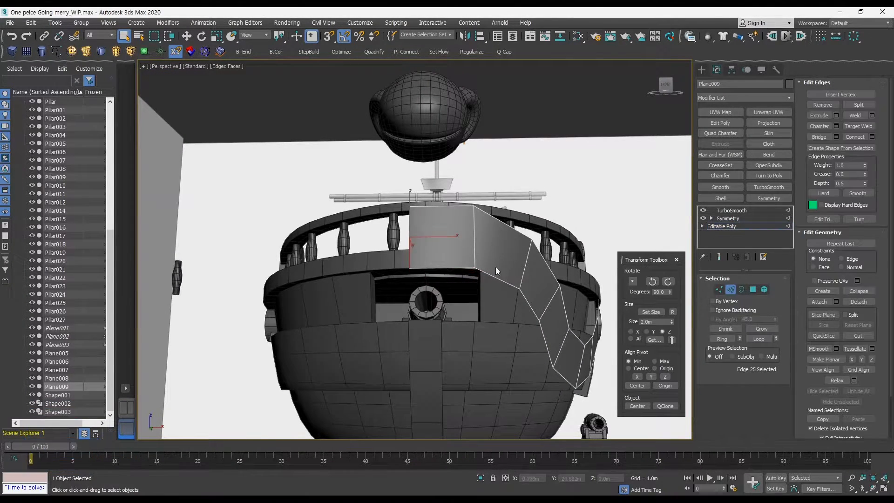
middle_click_drag(456, 260, 393, 269)
left_click(455, 228)
key("q")
middle_click_drag(161, 184, 236, 230)
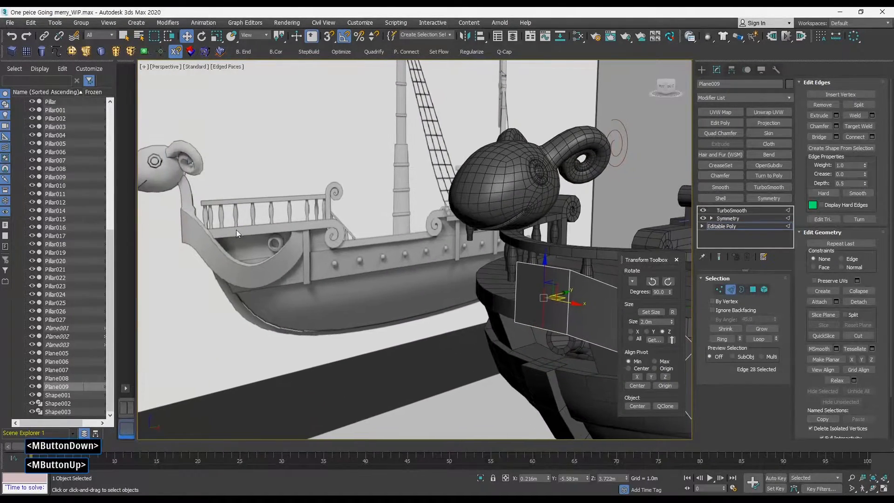
middle_click_drag(508, 266, 524, 251, "alt")
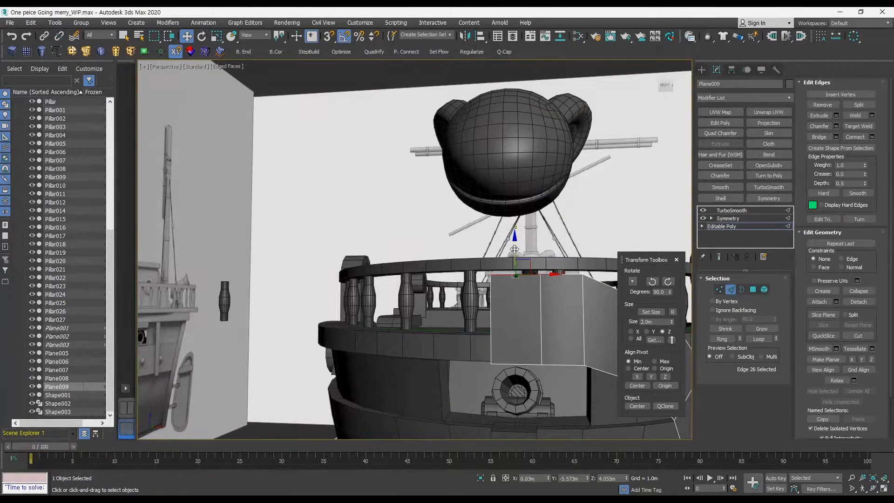
left_click_drag(514, 250, 515, 239, "shift")
key("ctrl+z")
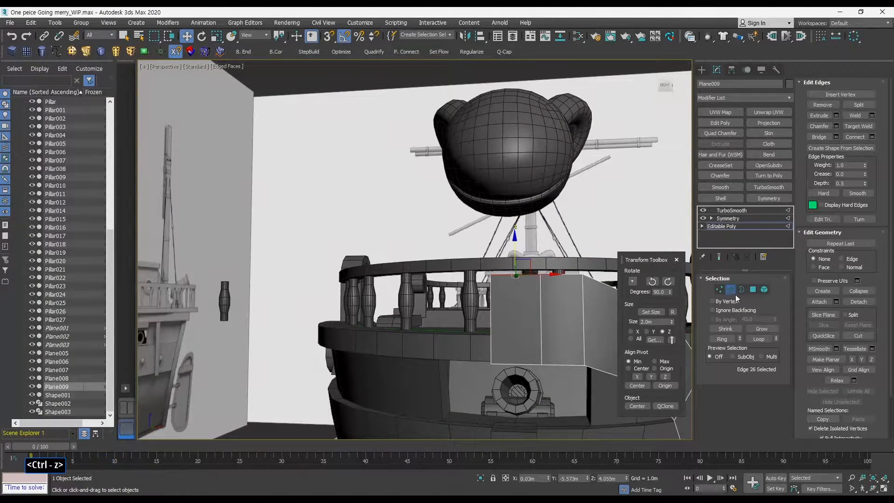
left_click(730, 292)
middle_click_drag(570, 242, 570, 261, "ctrl+alt")
middle_click_drag(570, 260, 534, 269)
key("q")
middle_click_drag(534, 270, 645, 195, "alt")
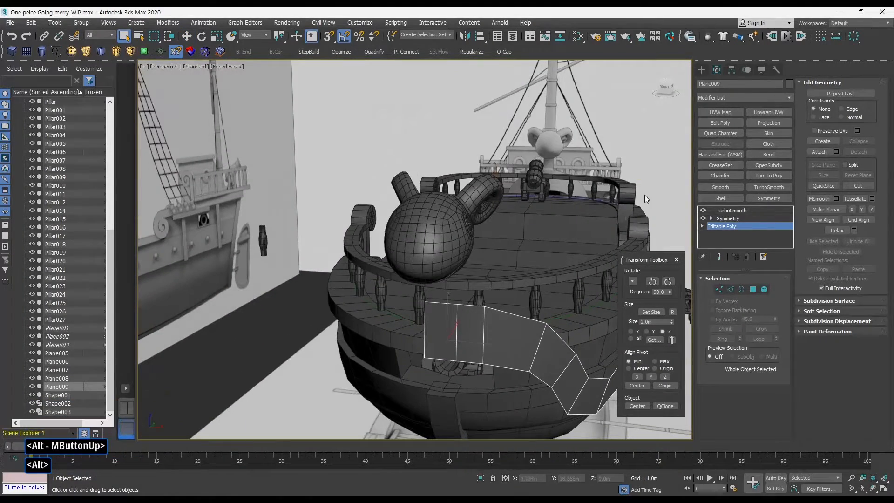
Try collapsing the stack to the Symmetry modifier, then undo it.
left_click(729, 218)
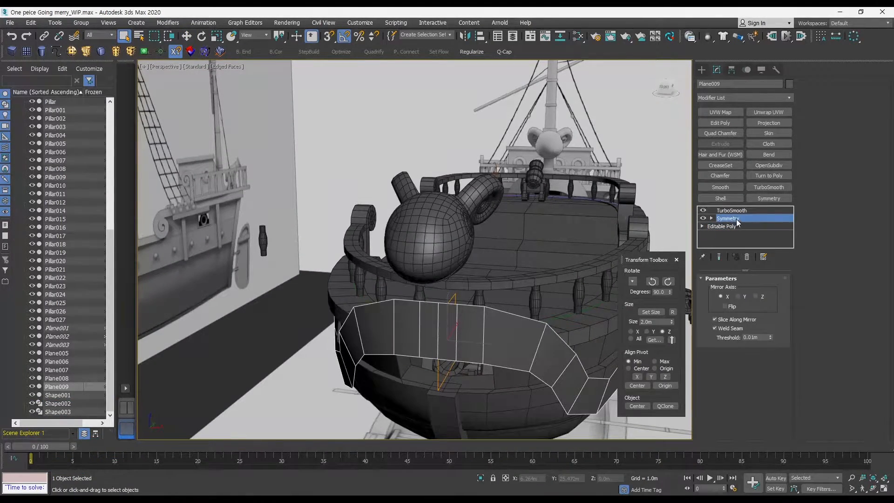
right_click(738, 219)
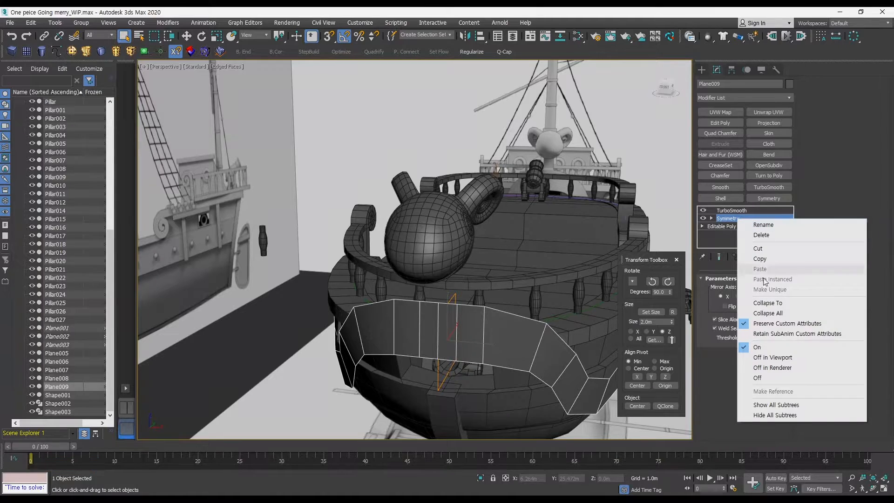
left_click(780, 305)
left_click(729, 219)
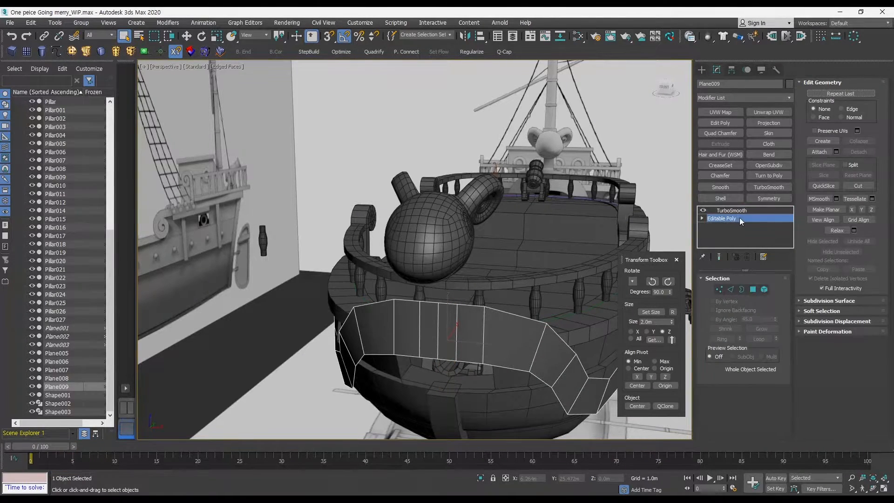
key("ctrl+z")
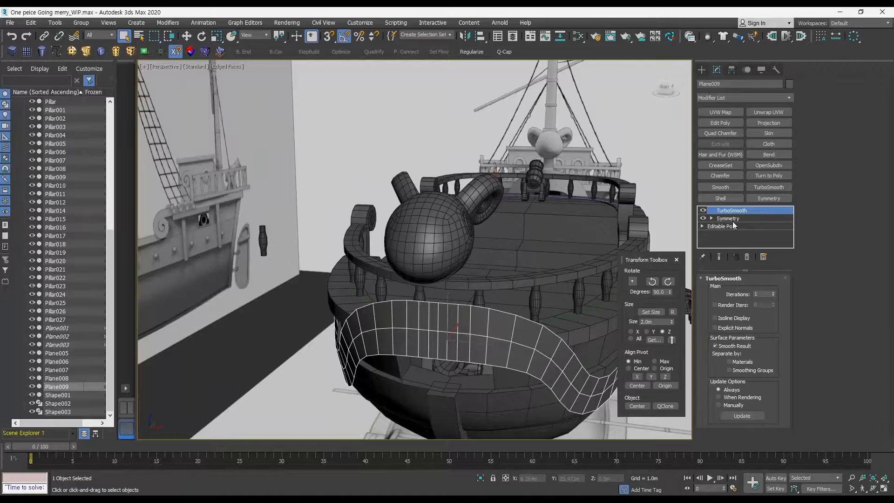
Try collapsing the entire modifier stack, undoing it each time.
left_click(727, 218)
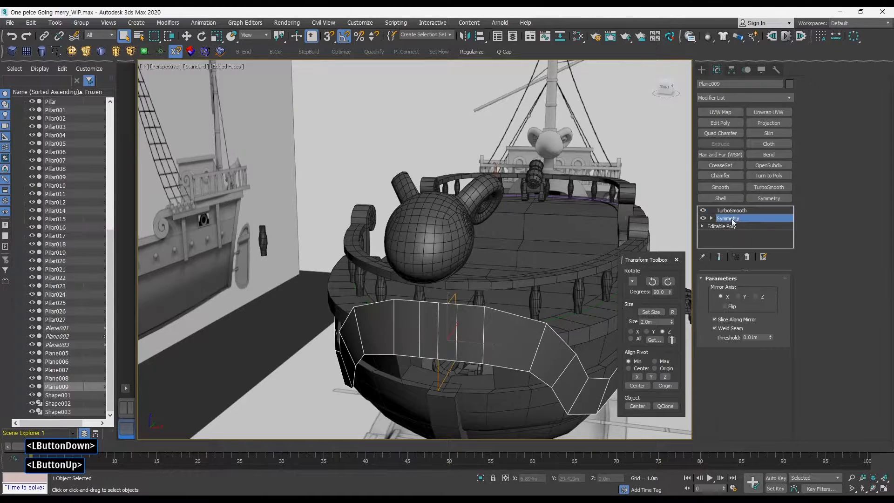
right_click(732, 218)
left_click(778, 312)
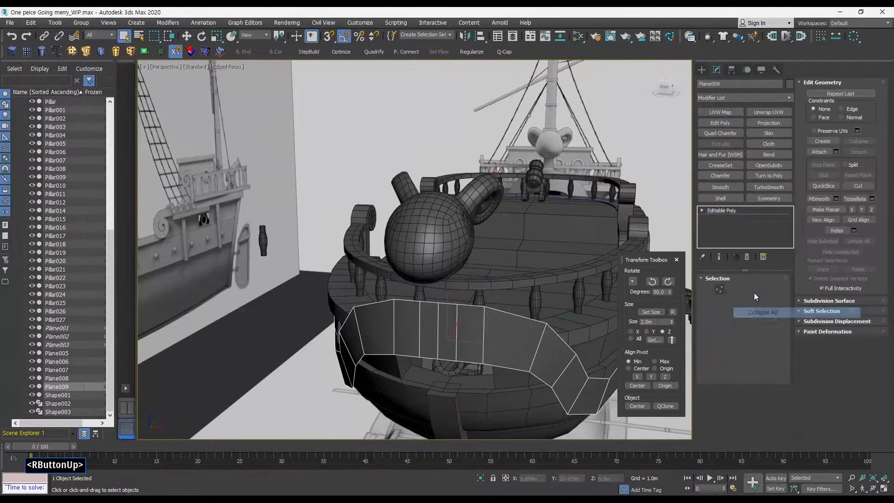
key("ctrl+z")
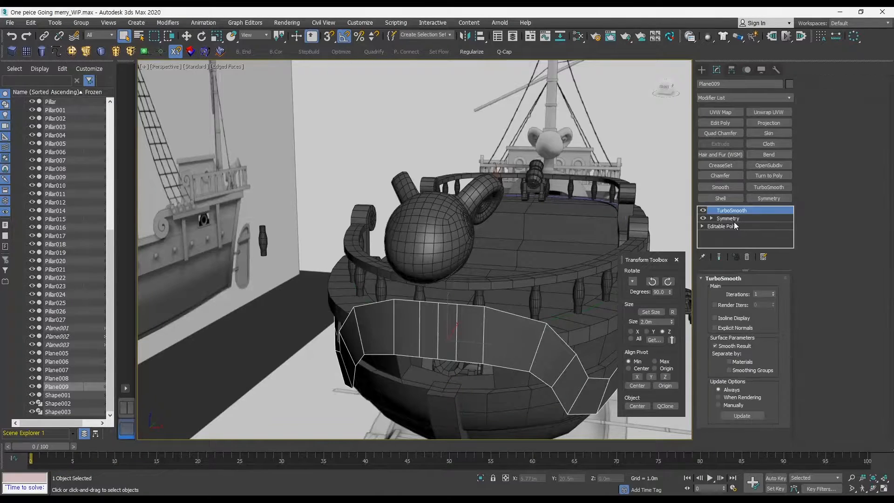
left_click(732, 219)
right_click(732, 221)
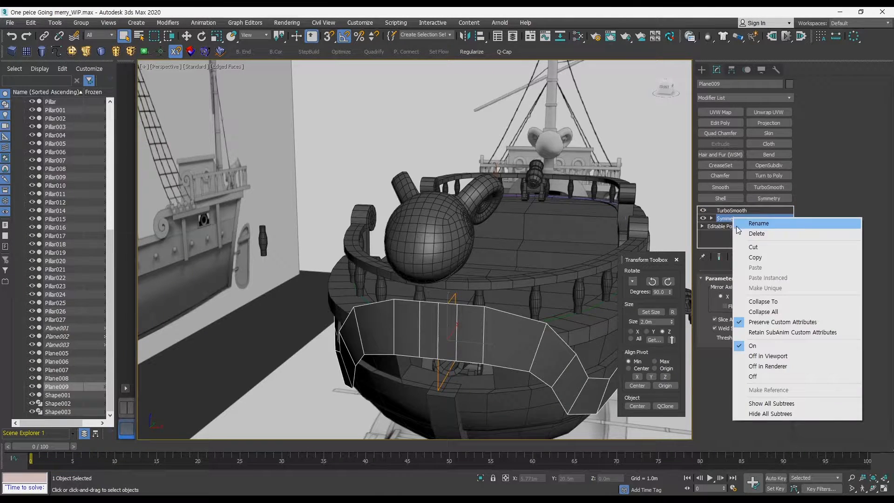
left_click(768, 314)
middle_click_drag(621, 259, 603, 239, "alt")
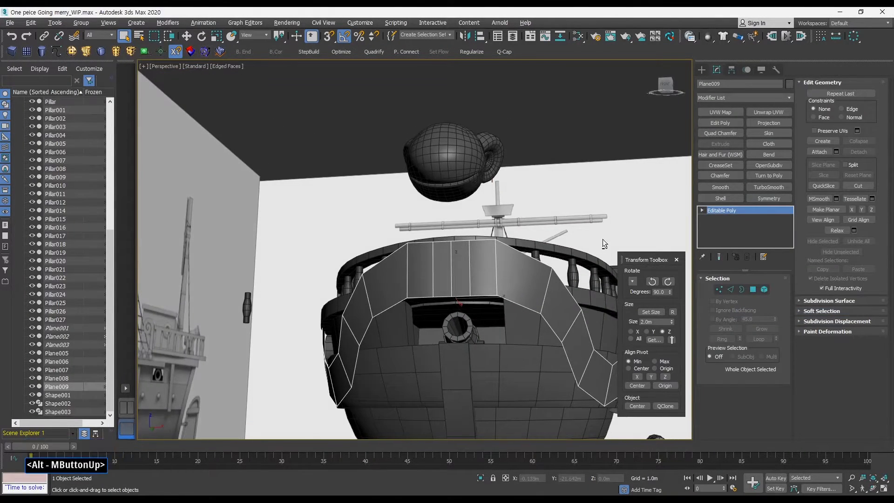
key("ctrl+z")
Collapse the stack up to the Symmetry modifier, keeping TurboSmooth on top of the Editable Poly.
left_click(728, 218)
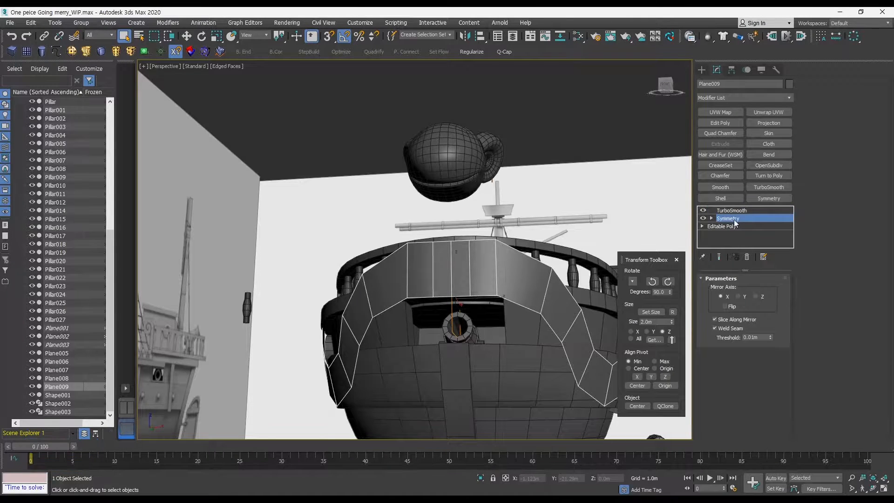
right_click(733, 219)
left_click(776, 304)
left_click(735, 210)
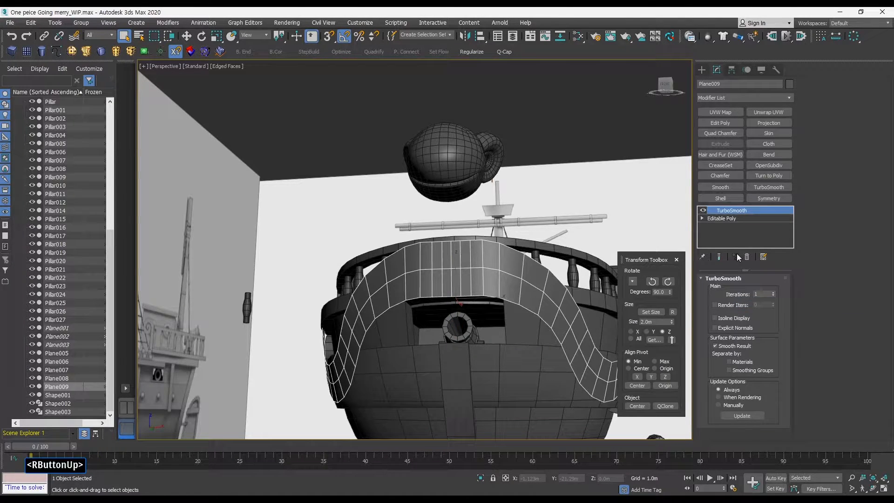
Add a Symmetry modifier to the bow side panel between the Editable Poly and TurboSmooth.
left_click(732, 218)
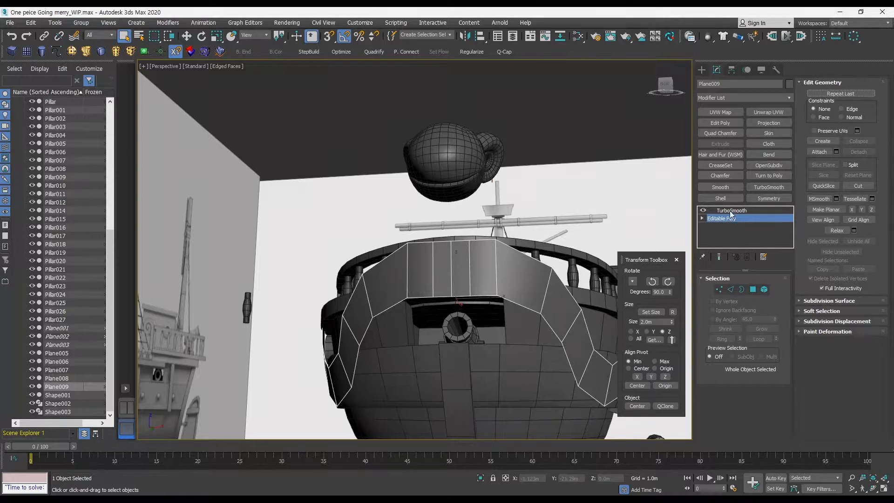
left_click(730, 210)
left_click(730, 218)
key("space")
key("space")
key("space")
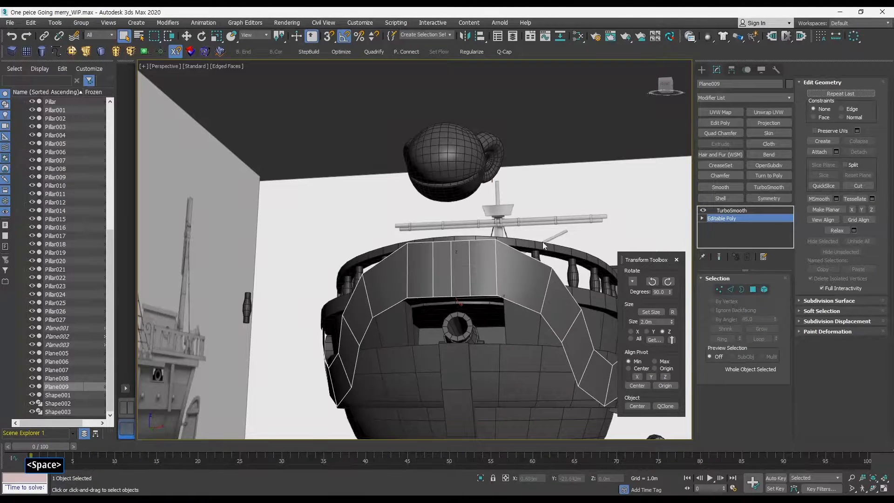
middle_click_drag(577, 255, 718, 220, "ctrl+alt")
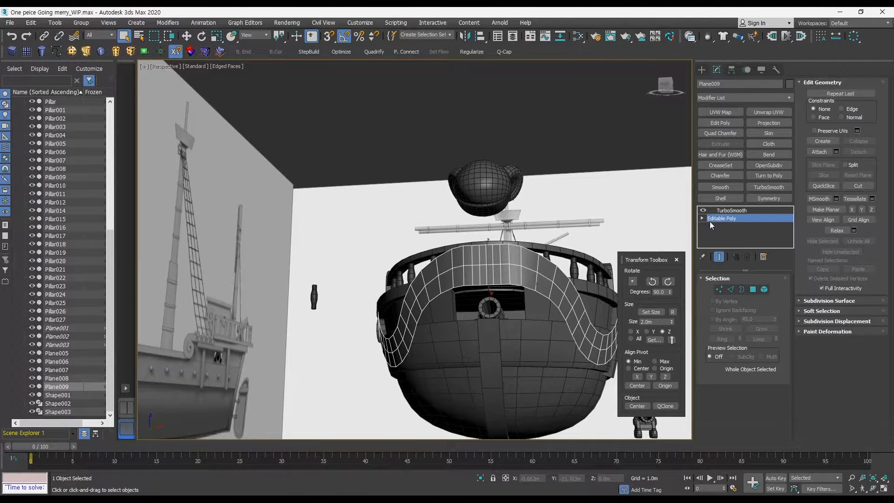
left_click(768, 198)
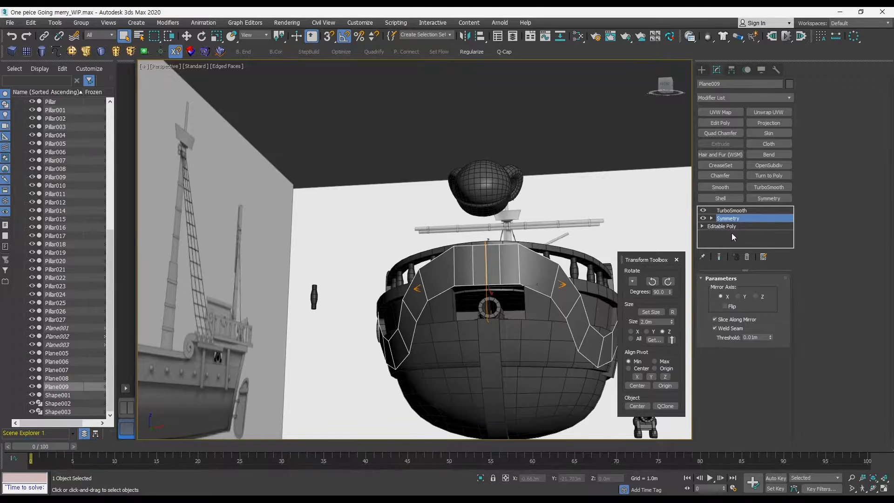
Try collapsing the modifier stack at the Symmetry modifier, then undo it.
right_click(733, 219)
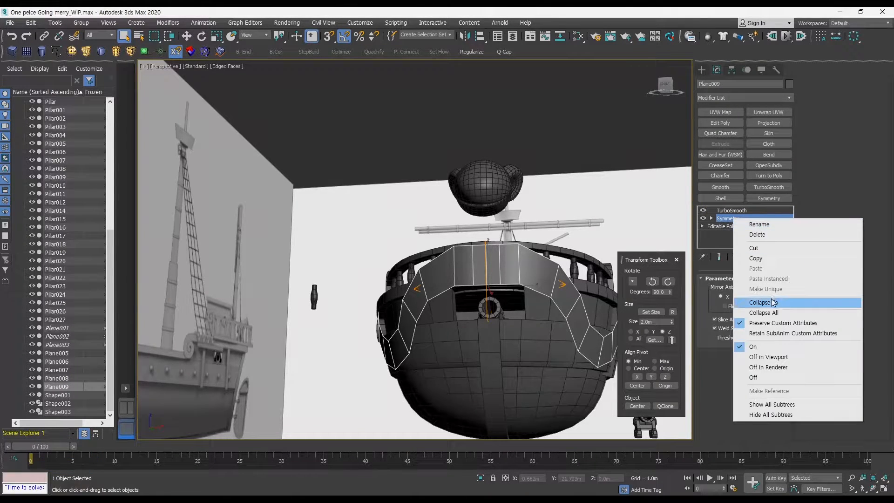
left_click(775, 313)
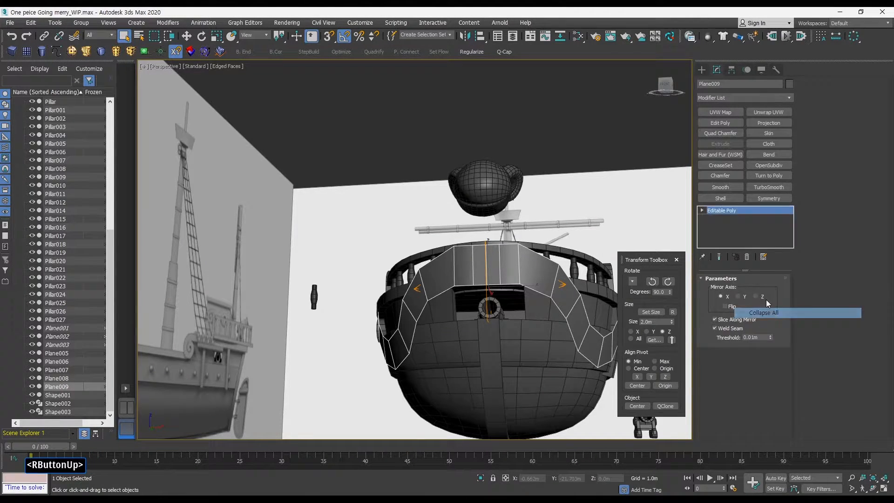
key("ctrl+z")
Try collapsing the entire modifier stack from TurboSmooth, then undo it.
left_click(733, 218)
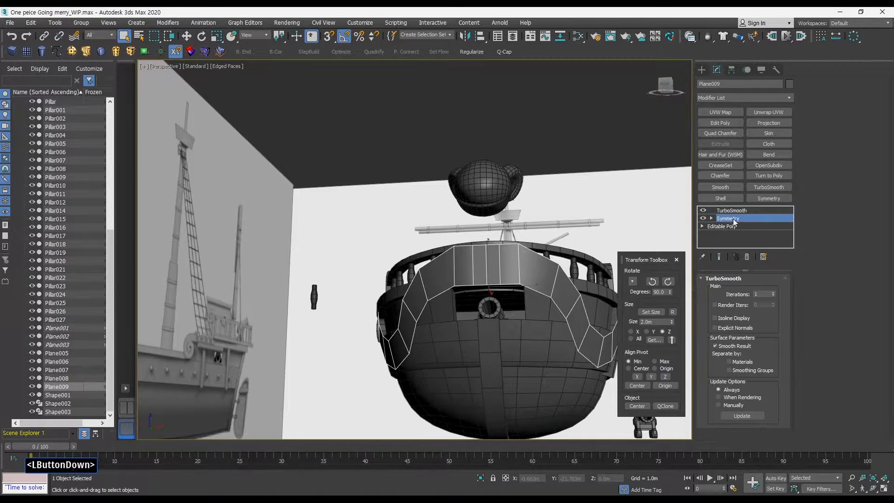
left_click(734, 210)
right_click(734, 211)
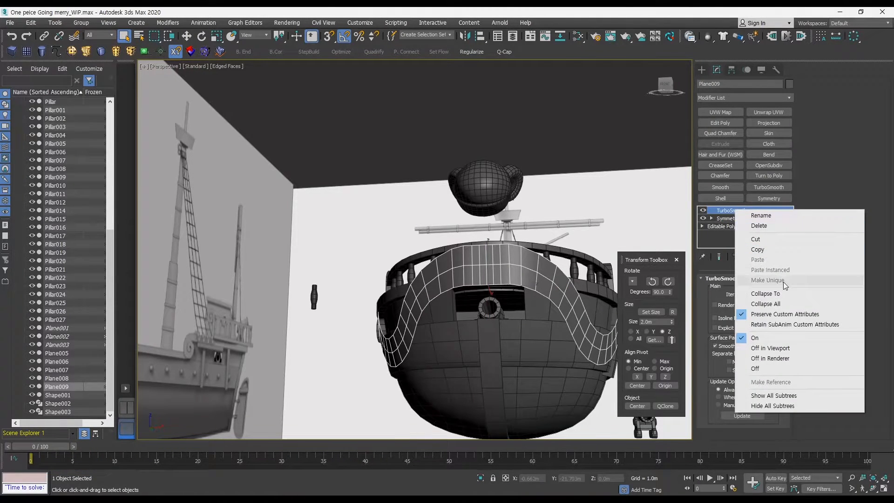
left_click(777, 305)
key("ctrl+z")
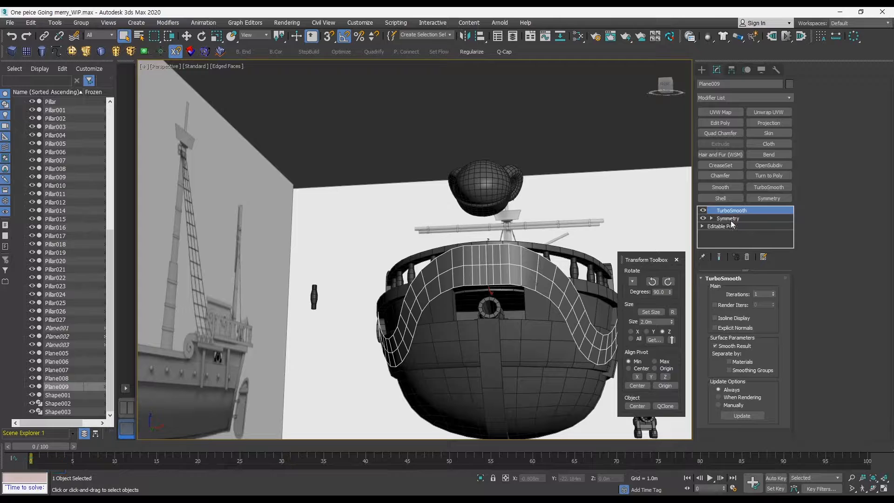
Collapse the stack at the Symmetry modifier twice more, undoing each attempt.
left_click(730, 219)
right_click_drag(730, 220, 748, 311)
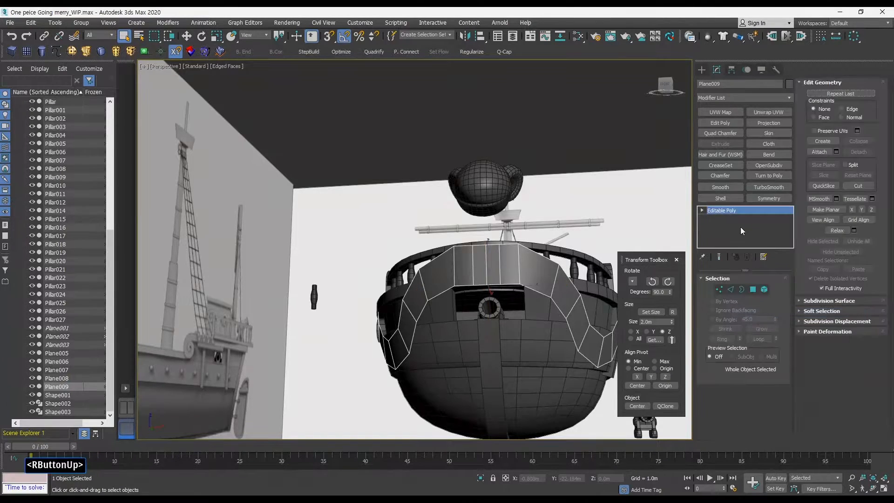
key("ctrl+z")
left_click(726, 218)
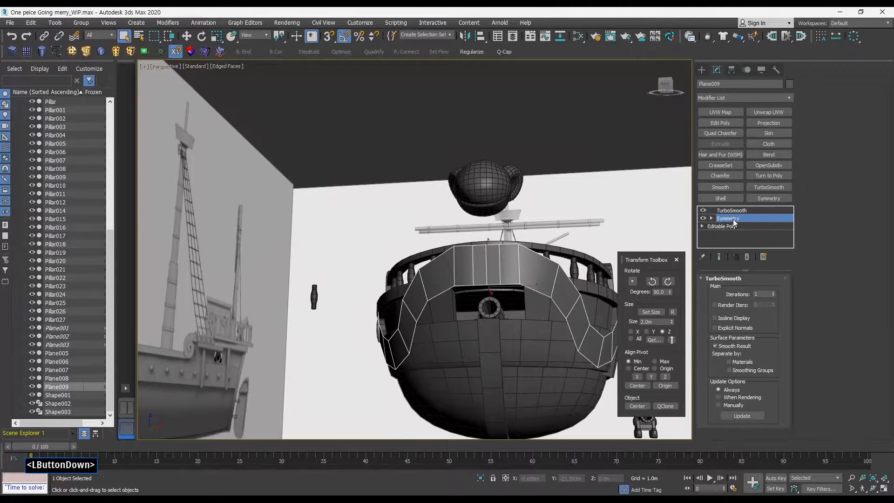
right_click(734, 218)
right_click_drag(771, 282, 765, 301)
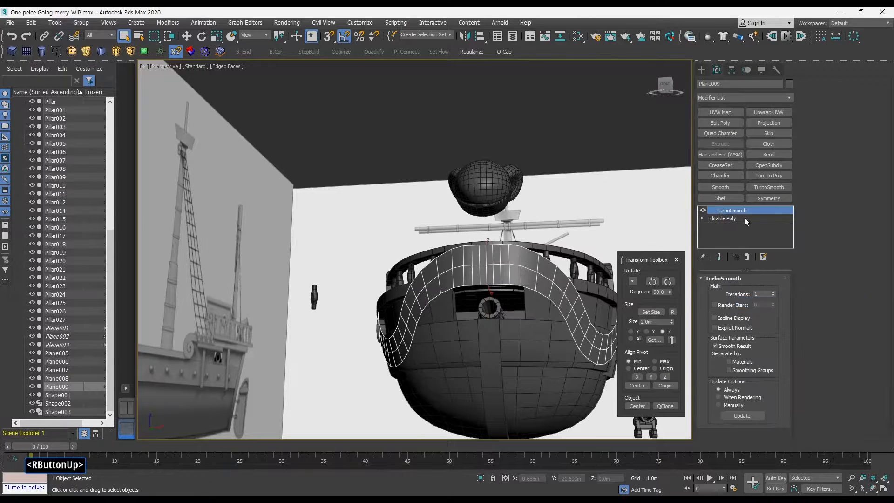
middle_click_drag(691, 231, 717, 225, "alt")
key("ctrl+z")
Collapse the Symmetry modifier into the Editable Poly, leaving TurboSmooth on top, and select TurboSmooth.
left_click(733, 219)
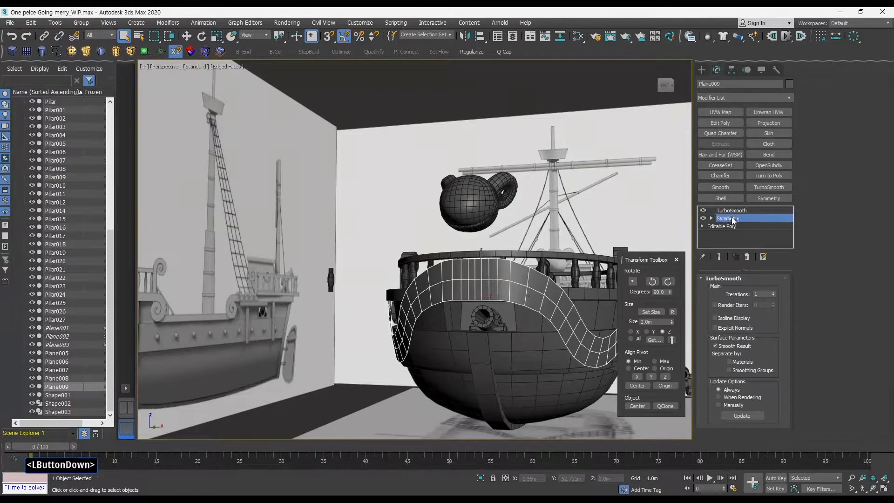
right_click(735, 219)
left_click(766, 300)
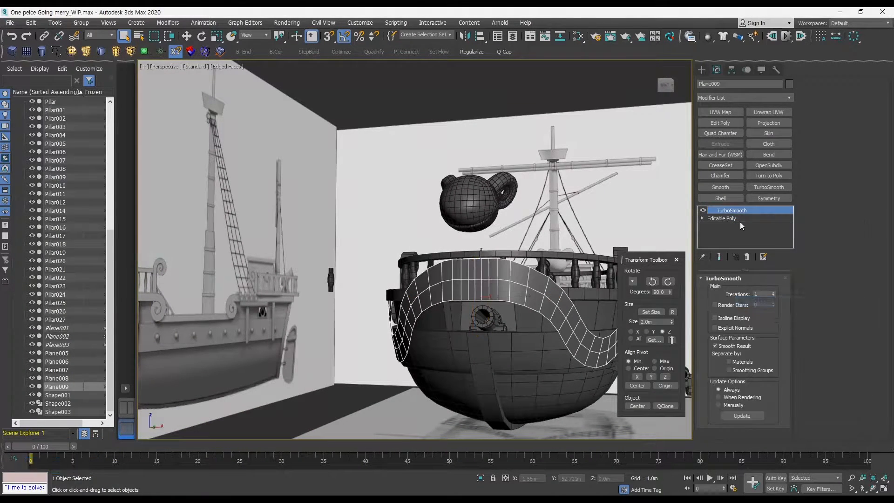
left_click(727, 211)
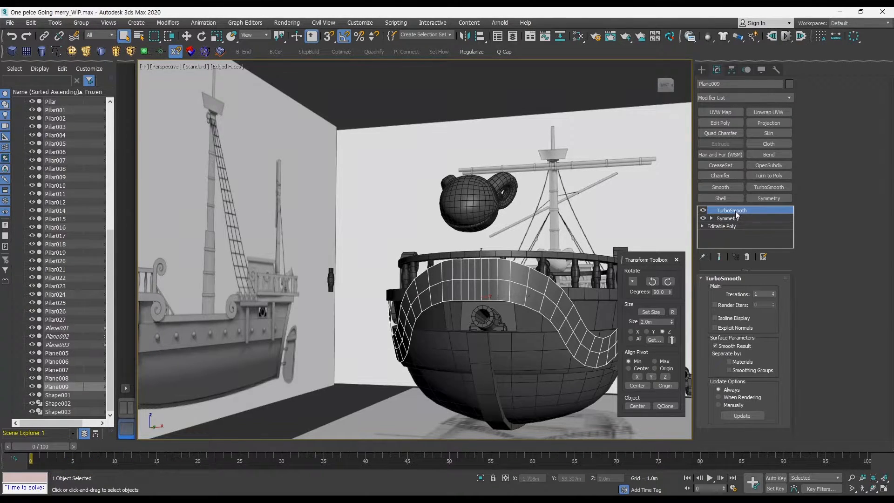
middle_click_drag(683, 219, 577, 210, "alt")
left_click(576, 210)
left_click(442, 299)
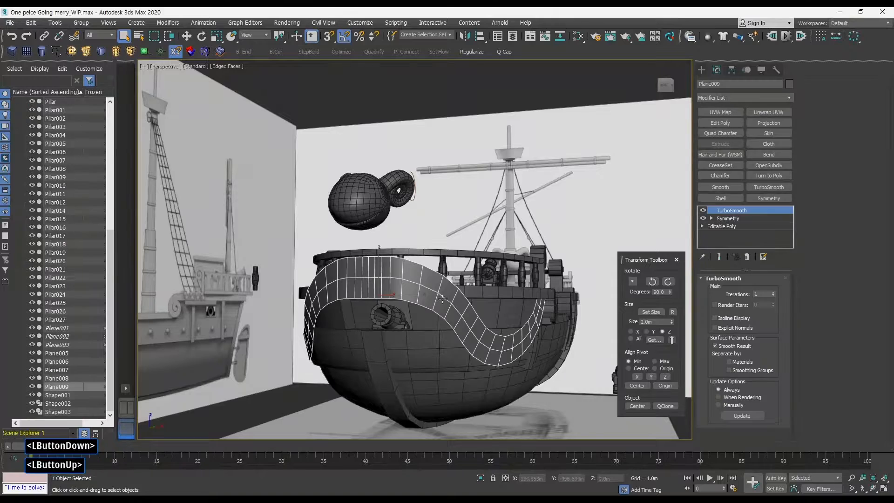
key("ctrl+a")
key("ctrl+z")
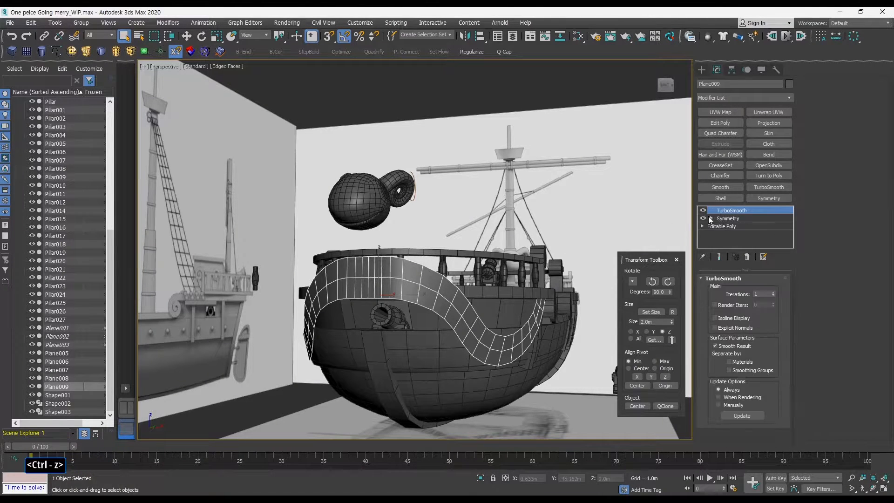
Collapse the stack at the Symmetry modifier into the Editable Poly, keeping TurboSmooth on top.
left_click(728, 219)
mouse_move(601, 244)
middle_mouse_down("alt")
mouse_move(560, 247)
mouse_move(557, 228)
mouse_move(601, 258)
middle_mouse_up("alt")
right_click(730, 221)
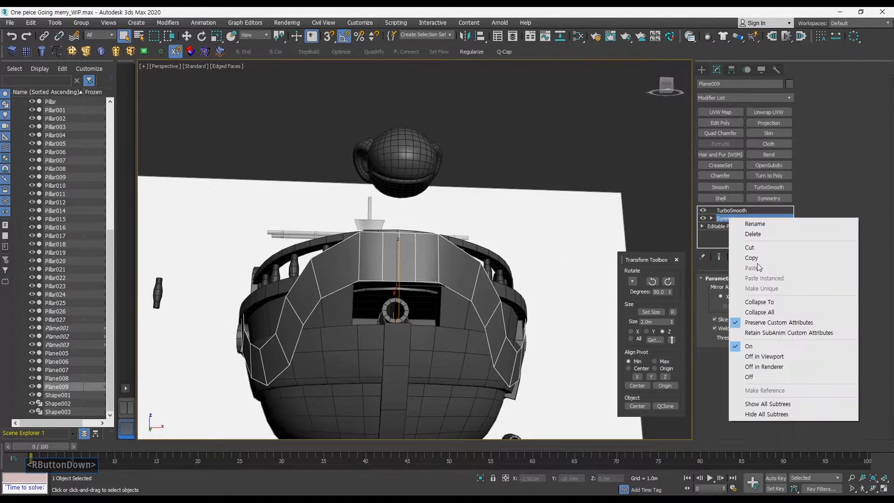
left_click(770, 302)
left_click(739, 219)
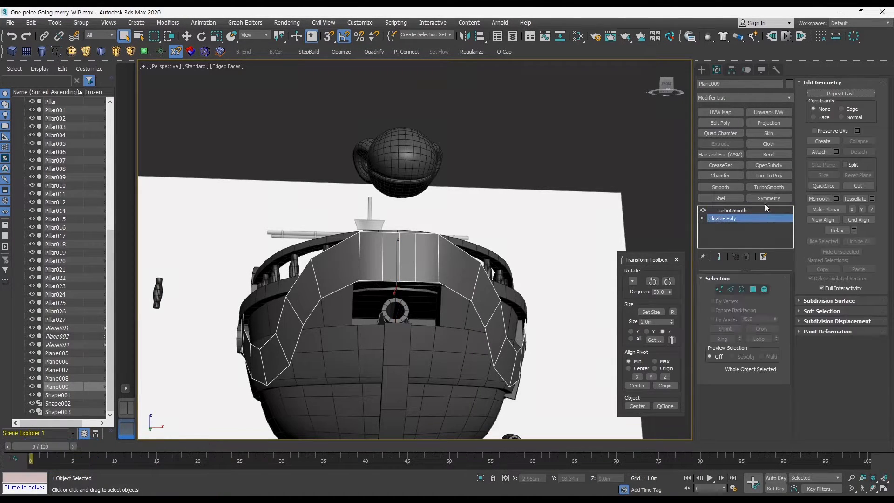
left_click(765, 200)
middle_click_drag(568, 247, 494, 261, "alt")
right_click(732, 218)
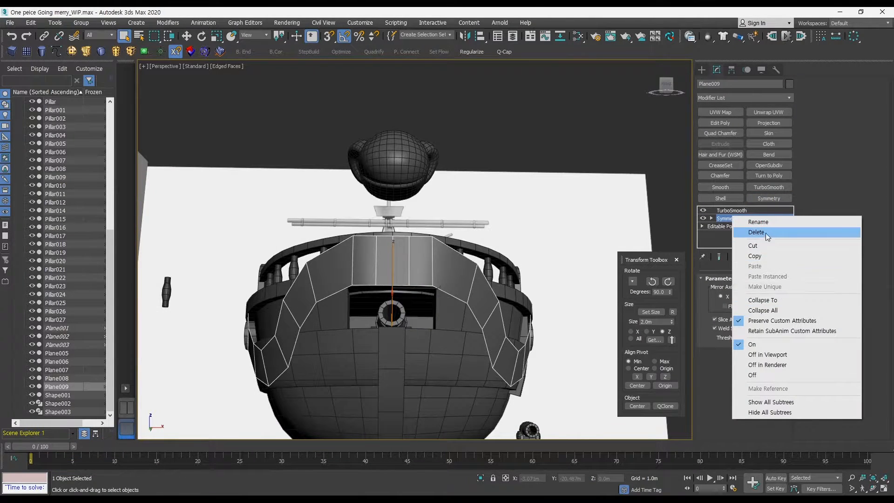
left_click(763, 232)
Select the top centre vertices of the bow panel and move them up slightly to meet the rail.
left_click(719, 289)
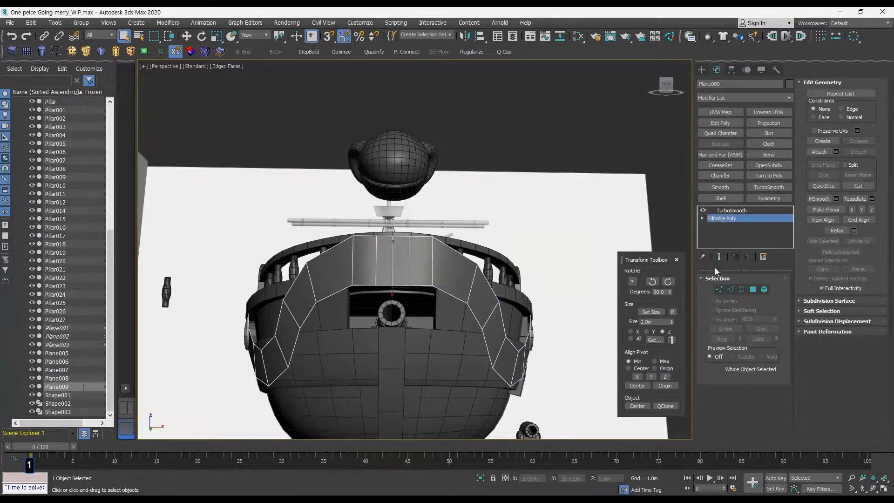
middle_click_drag(558, 260, 545, 209, "alt")
key("1")
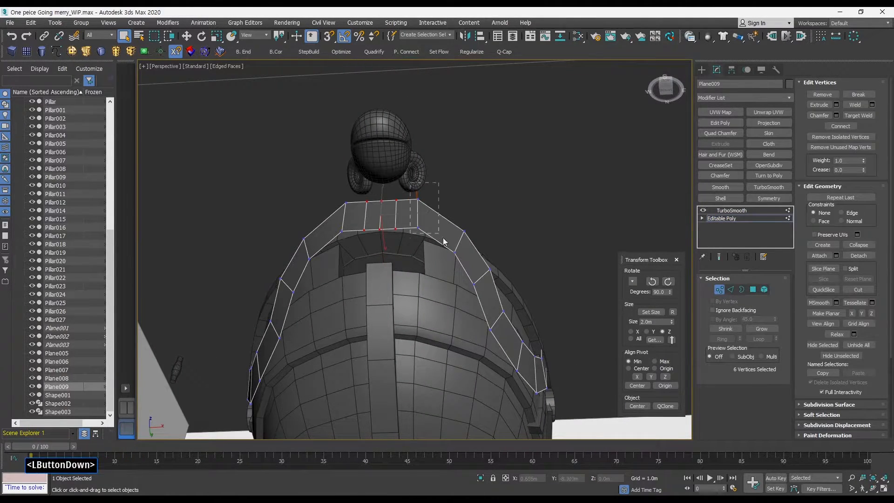
left_click_drag(442, 238, 441, 239)
left_click_drag(332, 188, 348, 243, "ctrl")
middle_click_drag(361, 235, 365, 213, "alt")
key("w")
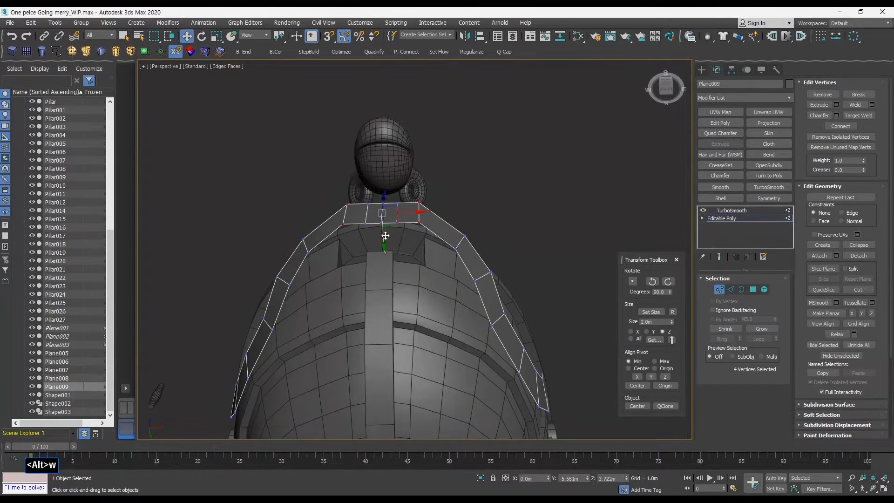
middle_click_drag(450, 233, 463, 200, "alt")
scroll(396, 214, "up", 2)
middle_click_drag(370, 205, 370, 191, "ctrl+alt")
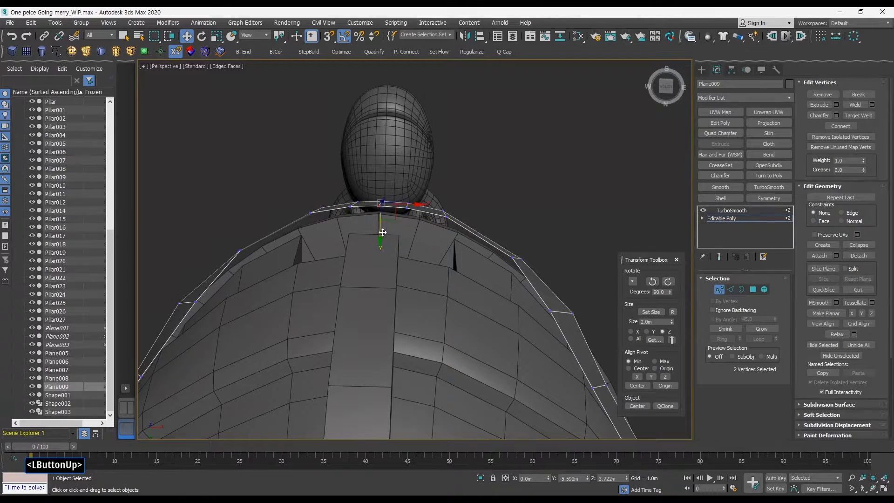
key("q")
mouse_move(382, 232)
middle_mouse_down("alt")
mouse_move(455, 276)
mouse_move(497, 244)
mouse_move(489, 231)
mouse_move(519, 235)
mouse_move(545, 203)
mouse_move(513, 228)
mouse_move(532, 258)
mouse_move(556, 261)
mouse_move(550, 250)
mouse_move(512, 254)
middle_mouse_up("alt")
left_click(719, 290)
Add a Shell modifier to the bow panel to give it thickness and toggle TurboSmooth's display off.
key("F3")
key("F4")
key("F3")
key("F4")
key("F4")
key("F4")
key("space")
middle_click_drag(563, 233, 461, 203, "ctrl+alt")
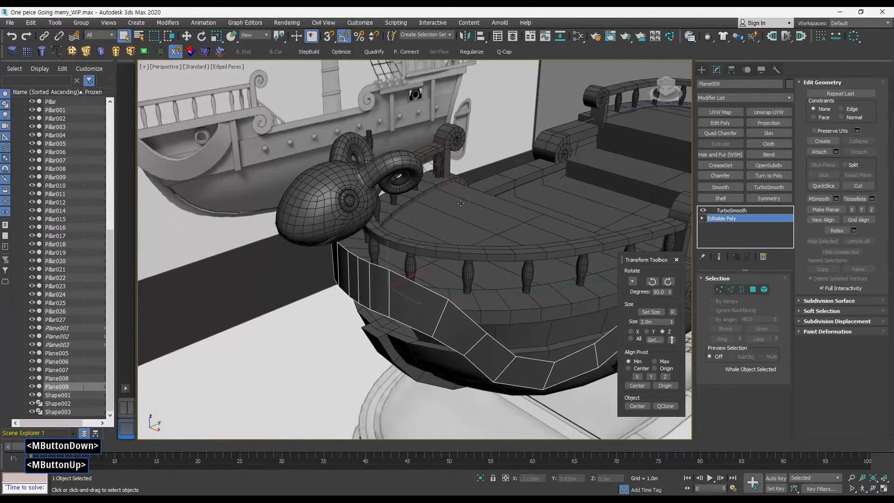
left_click(720, 198)
middle_click_drag(661, 261, 682, 267, "alt")
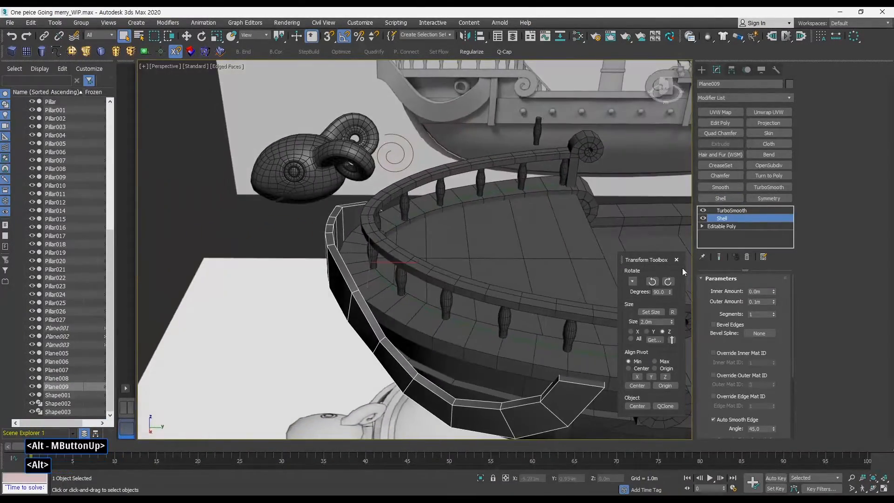
left_click(703, 219)
left_click(704, 218)
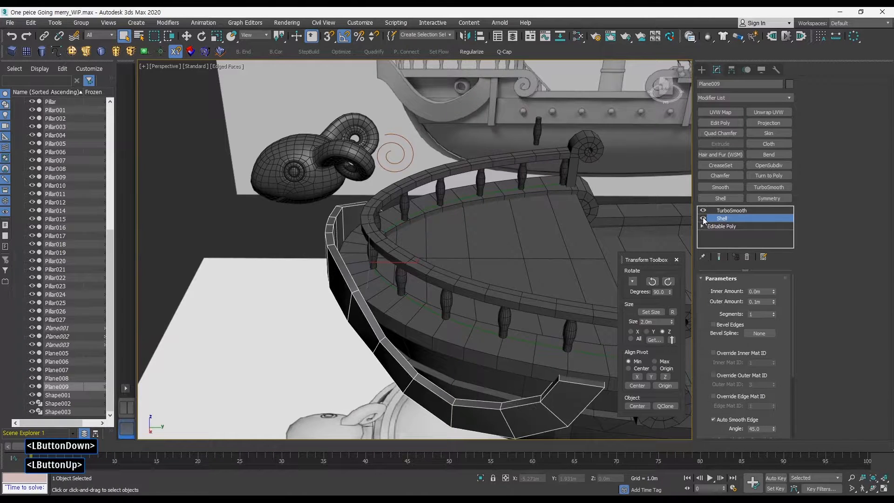
middle_click_drag(521, 268, 523, 283, "ctrl+alt")
left_click_drag(773, 301, 774, 252)
right_click(774, 302)
left_click_drag(793, 310, 800, 382)
left_click(726, 226)
left_click(719, 257)
left_click(703, 211)
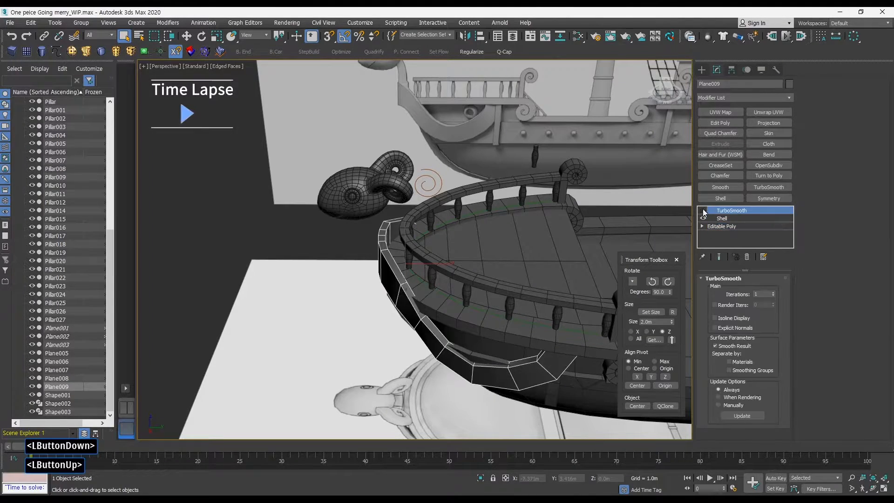
Scale and move the bow panel's front vertices to fit the curve of the hull.
left_click(723, 226)
key("1")
key("r")
middle_click_drag(486, 268, 413, 289, "ctrl+alt")
key("w")
key("F3")
mouse_move(261, 206)
left_mouse_down()
mouse_move(339, 268)
mouse_move(347, 298)
left_mouse_up()
key("F3")
key("p")
mouse_move(355, 253)
middle_mouse_down("alt")
mouse_move(429, 269)
mouse_move(414, 284)
middle_mouse_up("alt")
left_click_drag(395, 244, 388, 243)
middle_click_drag(419, 272, 371, 241, "alt")
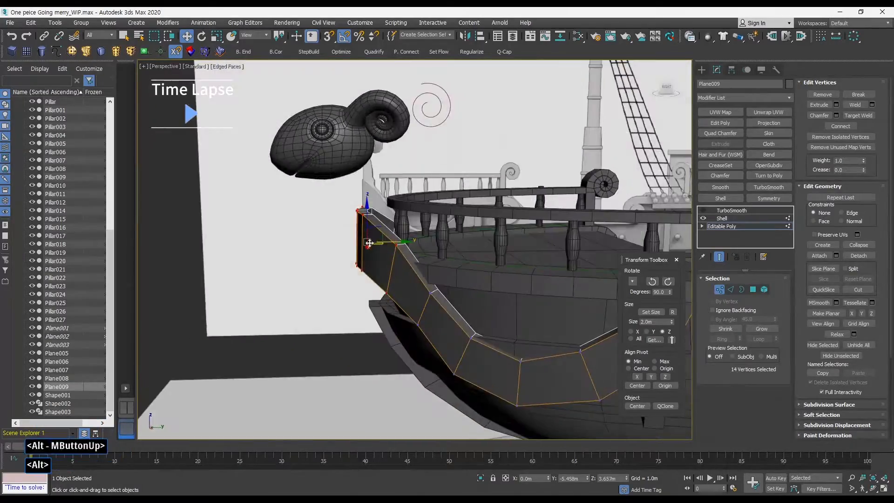
key("F3")
left_click_drag(393, 280, 447, 342, "ctrl")
key("F3")
middle_click_drag(405, 284, 447, 312, "alt")
left_click_drag(414, 254, 408, 253)
mouse_move(461, 291)
middle_mouse_down()
mouse_move(397, 240)
mouse_move(404, 275)
middle_mouse_up()
key("F3")
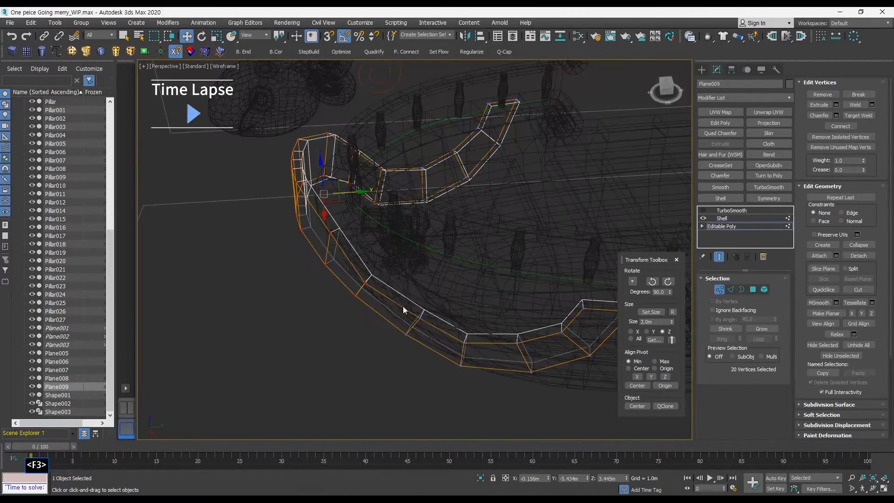
Adjust the panel's lower edge vertices along the hull in wireframe view, then deselect.
left_click_drag(403, 306, 545, 377)
key("F3")
middle_click_drag(479, 317, 591, 316, "alt")
left_click_drag(497, 351, 506, 352)
mouse_move(502, 345)
middle_mouse_down("alt")
mouse_move(458, 293)
mouse_move(465, 284)
middle_mouse_up("alt")
key("F3")
left_click_drag(526, 249, 598, 284)
key("F3")
middle_click_drag(558, 279, 503, 298, "alt")
left_click_drag(566, 253, 577, 255)
mouse_move(577, 254)
middle_mouse_down("alt")
mouse_move(505, 275)
mouse_move(510, 301)
mouse_move(484, 284)
middle_mouse_up("alt")
left_click(718, 290)
left_click(598, 186)
left_click(479, 312)
middle_click_drag(500, 334, 428, 309)
left_click_drag(427, 310, 430, 310)
middle_click_drag(430, 310, 497, 309, "alt")
left_click_drag(497, 309, 493, 308)
middle_click_drag(494, 308, 494, 284, "ctrl+alt")
key("q")
scroll(493, 284, "down", 4)
left_click(466, 139)
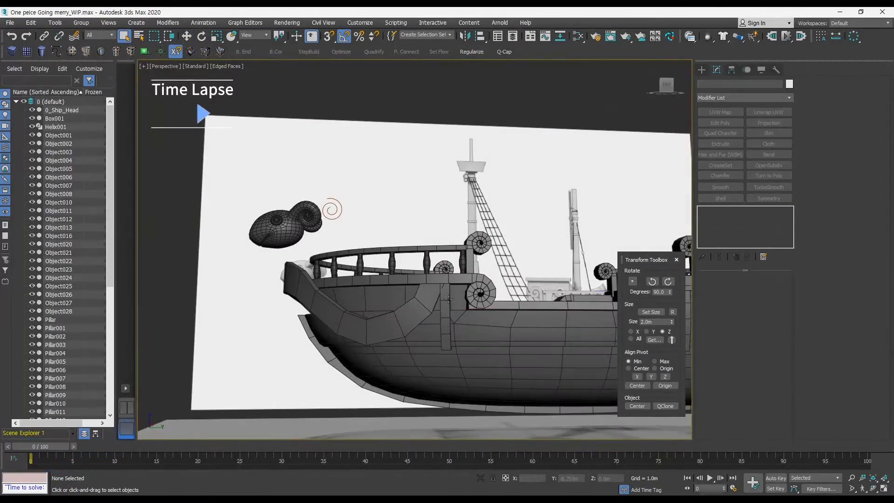
Select the bow panel and delete its TurboSmooth modifier.
left_click(349, 303)
middle_click_drag(349, 302, 401, 279, "alt")
middle_click_drag(401, 279, 399, 232)
scroll(399, 233, "up", 2)
right_click(730, 209)
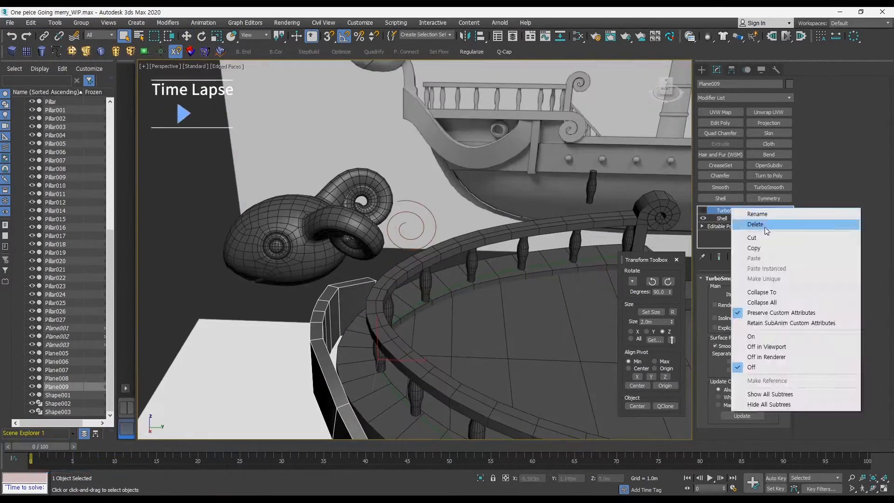
left_click(763, 225)
Reposition the top centre vertices of the bow panel in wireframe view to sit against the hull.
middle_click_drag(442, 279, 433, 265, "alt")
scroll(432, 265, "down", 2)
left_click(726, 218)
key("1")
middle_click_drag(356, 258, 403, 216, "alt")
key("F3")
middle_click_drag(347, 230, 388, 239)
left_click(719, 257)
key("w")
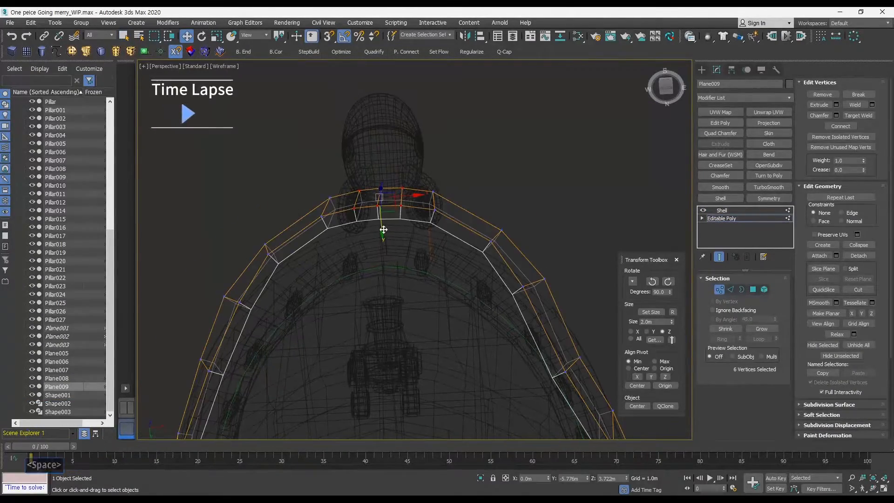
left_click_drag(382, 232, 384, 221)
key("ctrl+z")
middle_click_drag(372, 215, 416, 226, "alt")
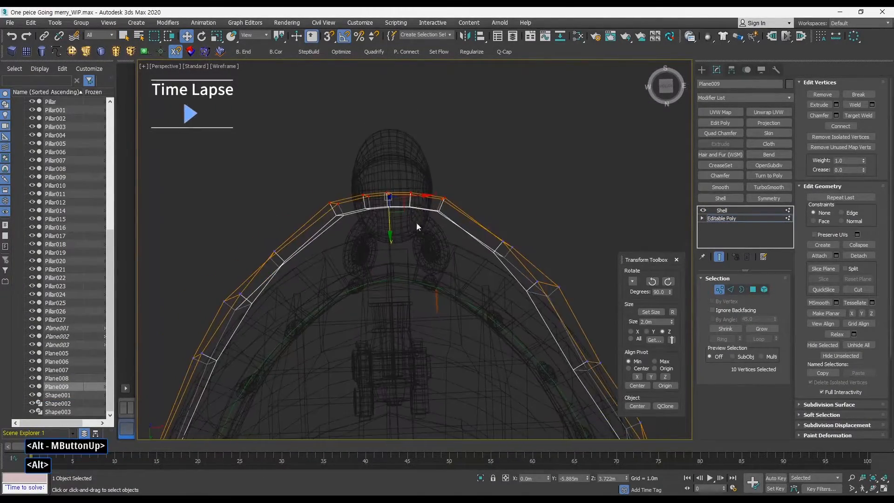
left_click_drag(390, 227, 390, 231)
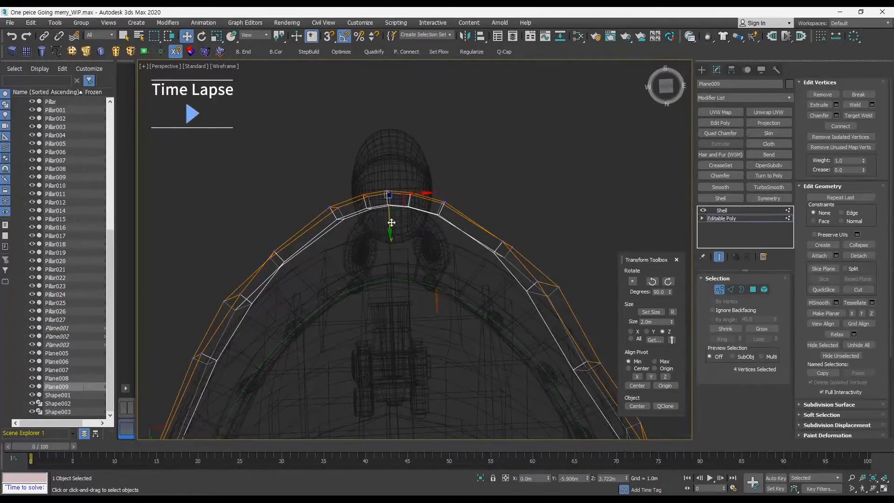
middle_click_drag(391, 222, 396, 264, "alt")
Leave vertex editing and save the scene.
key("F3")
left_click(721, 218)
middle_click_drag(391, 232, 321, 279, "alt")
mouse_move(321, 279)
middle_mouse_down("ctrl+alt")
mouse_move(303, 281)
mouse_move(332, 251)
middle_mouse_up("ctrl+alt")
middle_click_drag(331, 252, 342, 233, "ctrl+alt")
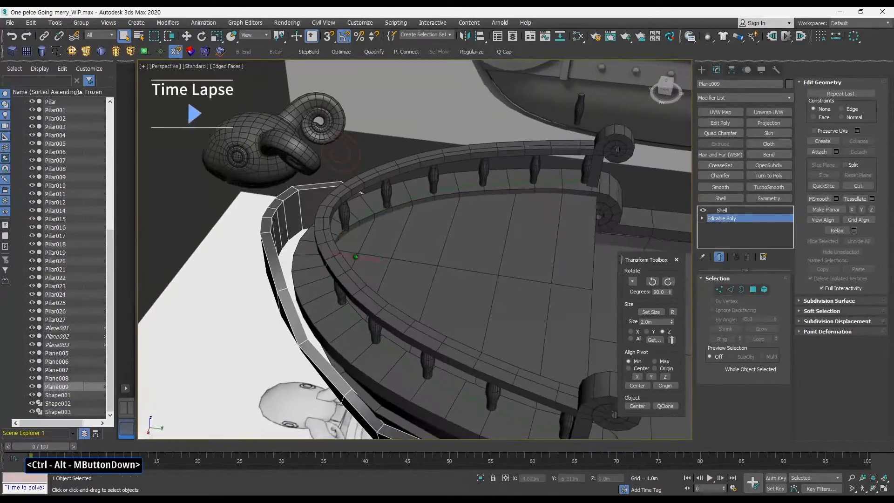
key("ctrl+s")
Remove the Shell modifier, leaving only the Editable Poly bow panel.
middle_click_drag(361, 192, 400, 186, "alt")
key("F3")
key("1")
mouse_move(391, 223)
middle_mouse_down("alt")
mouse_move(395, 274)
mouse_move(495, 236)
mouse_move(510, 273)
middle_mouse_up("alt")
key("F3")
left_click(720, 290)
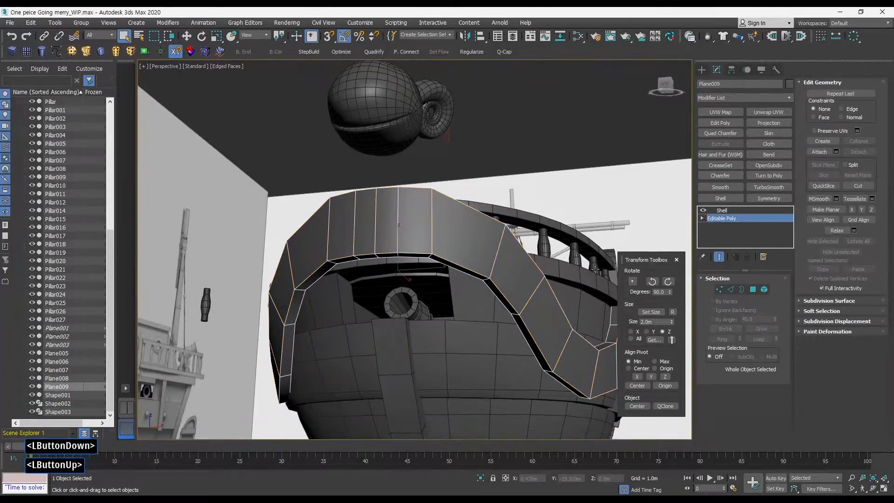
middle_click_drag(433, 224, 332, 314, "alt")
middle_click_drag(449, 302, 303, 351, "alt")
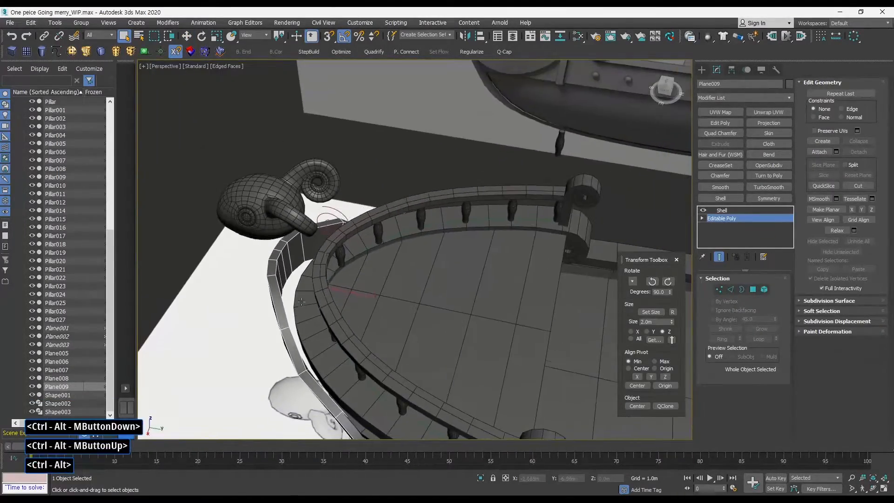
middle_click_drag(318, 261, 401, 253)
key("space")
key("space")
key("q")
mouse_move(400, 254)
middle_mouse_down("alt")
mouse_move(436, 210)
mouse_move(402, 254)
middle_mouse_up("alt")
middle_click_drag(337, 230, 358, 242, "alt")
middle_click_drag(358, 242, 354, 249)
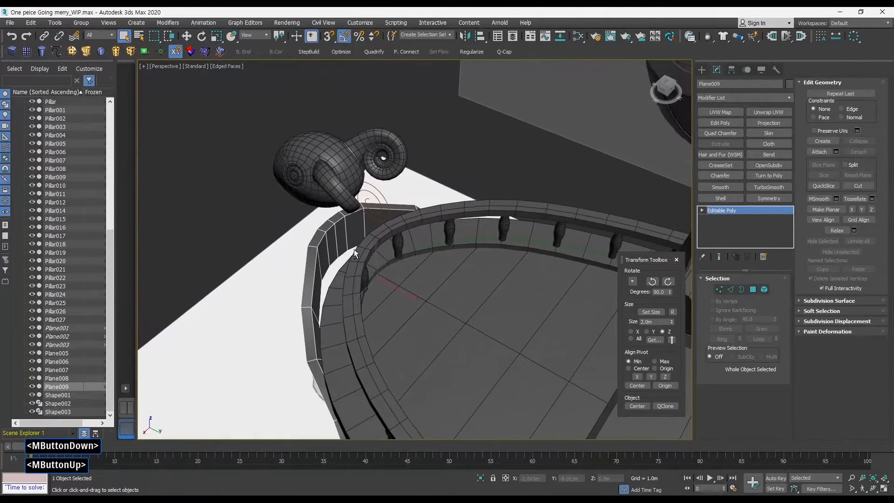
Isolate the bow panel and delete the two centre-top polygons at the front.
key("alt+q")
mouse_move(430, 244)
middle_mouse_down()
mouse_move(436, 236)
mouse_move(356, 272)
mouse_move(420, 220)
mouse_move(442, 249)
middle_mouse_up()
left_click(752, 289)
mouse_move(345, 248)
middle_mouse_down()
mouse_move(407, 244)
mouse_move(409, 228)
mouse_move(422, 254)
mouse_move(397, 281)
mouse_move(409, 200)
middle_mouse_up()
key("F3")
key("F3")
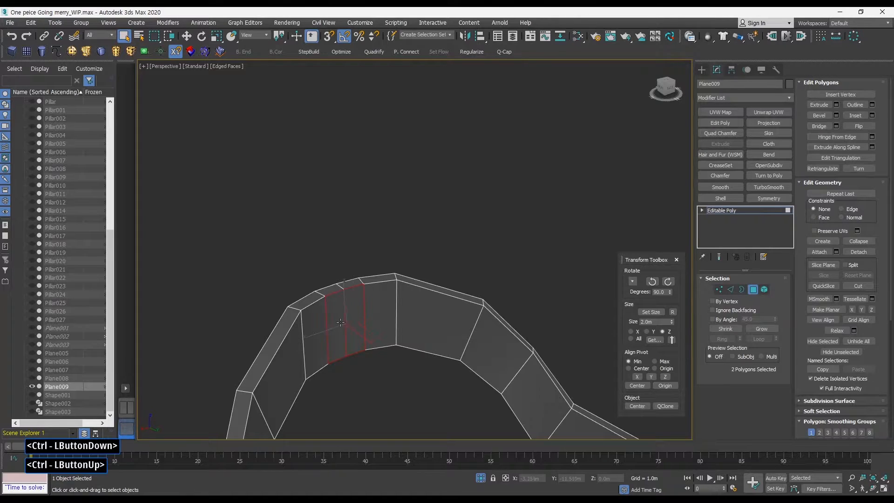
middle_click_drag(340, 322, 409, 272)
key("F2")
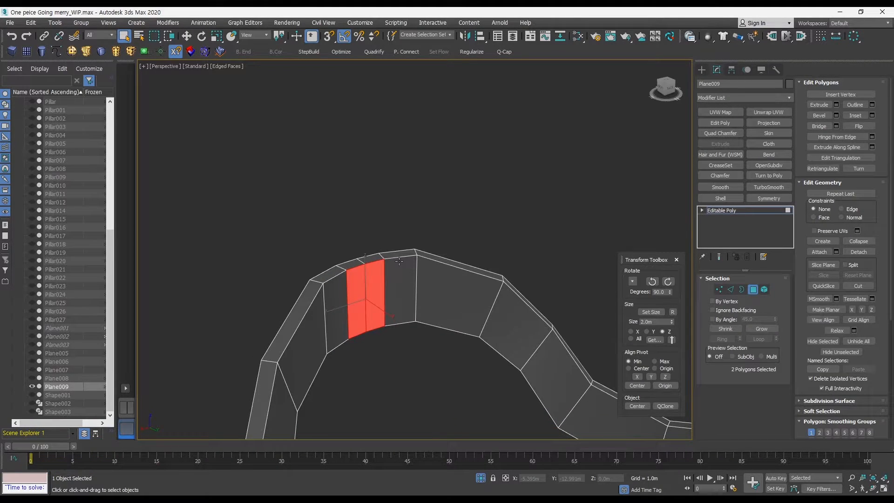
key("ctrl+Page_Up")
key("Delete")
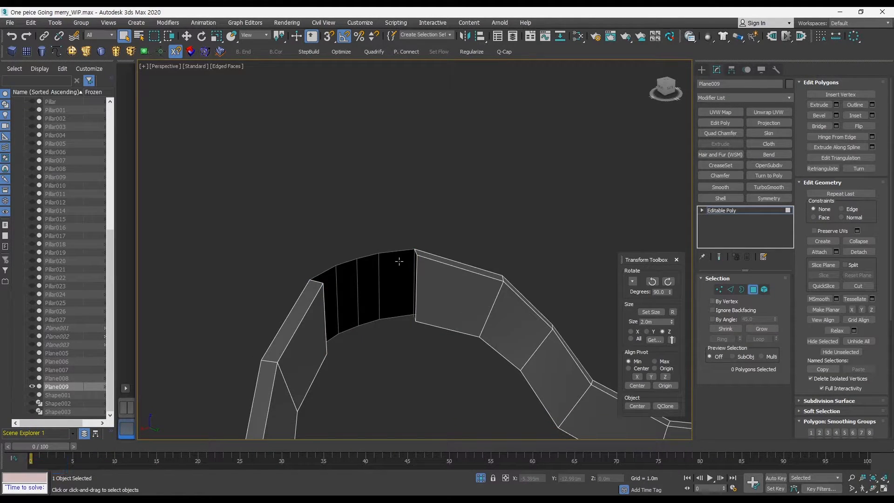
Select the two edges on either side of the gap and bridge them with 4 segments.
left_click(730, 289)
left_click(417, 282)
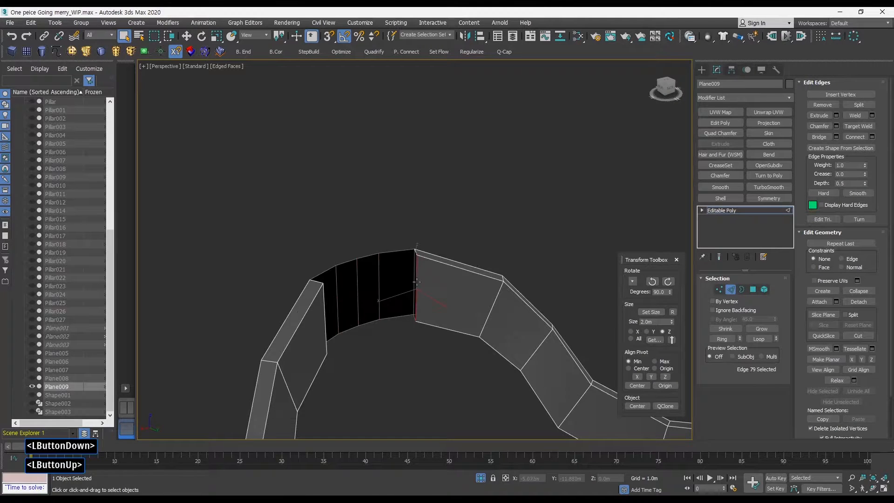
middle_click_drag(324, 310, 380, 216, "alt")
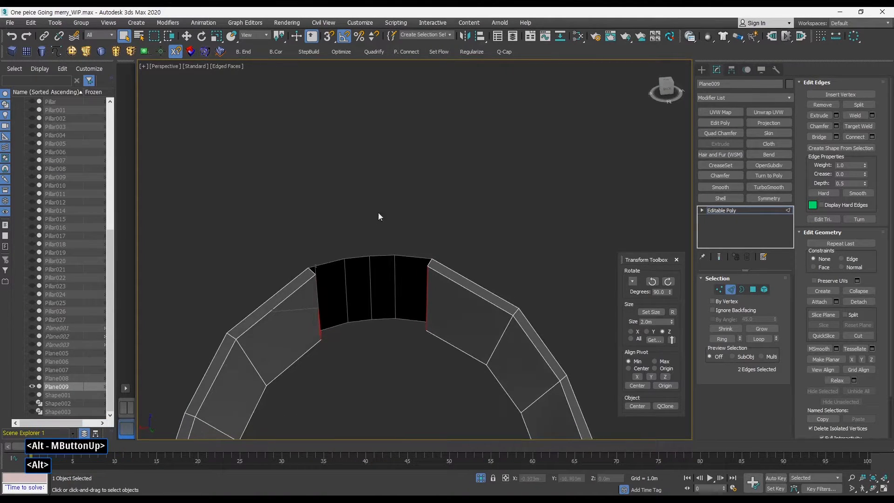
key("alt+b")
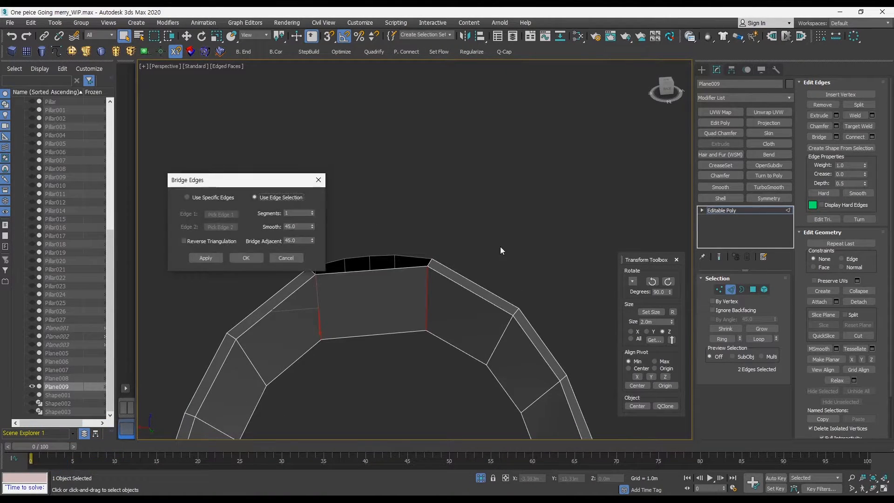
left_click(312, 212)
left_click(313, 211)
left_click(312, 211)
left_click(246, 258)
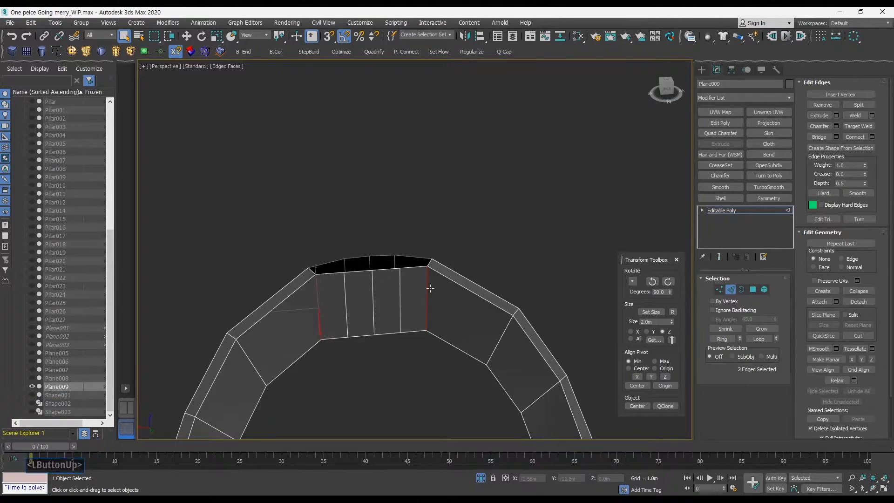
Select the open top rim edges across the bridged section and bridge them to close the top.
middle_click_drag(250, 258, 280, 260, "alt")
left_click(741, 290)
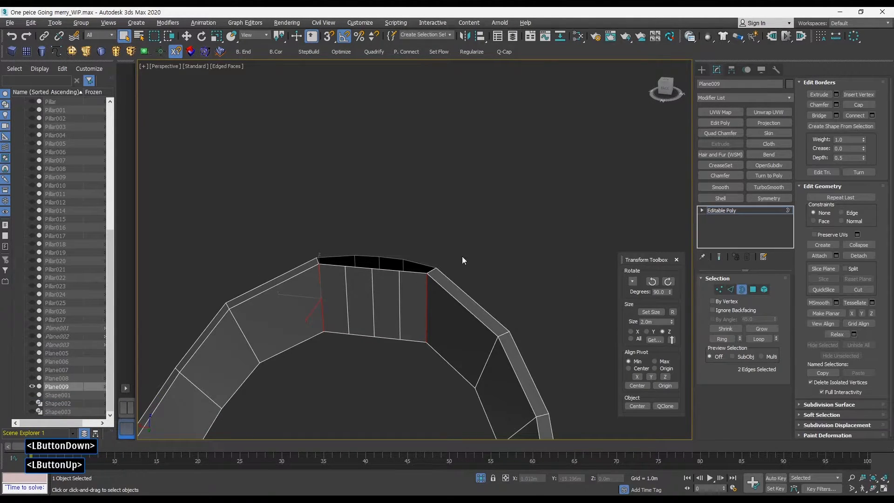
middle_click_drag(436, 278, 457, 271, "alt")
key("2")
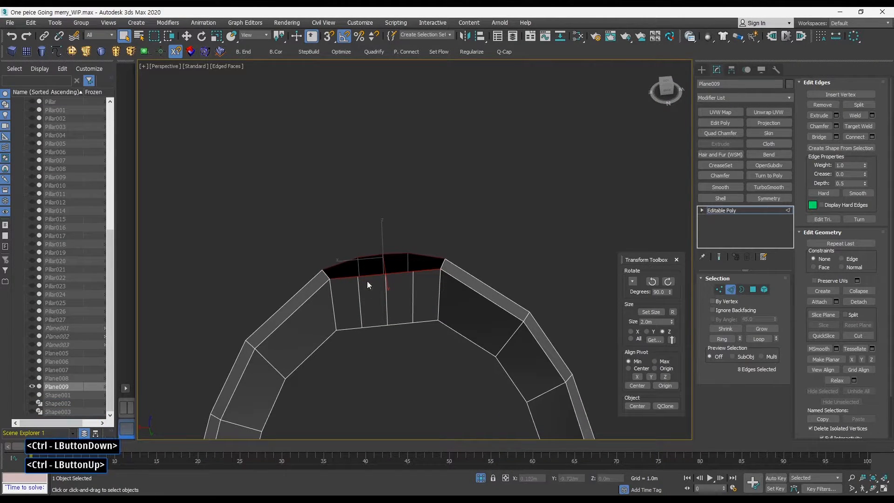
key("ctrl+d")
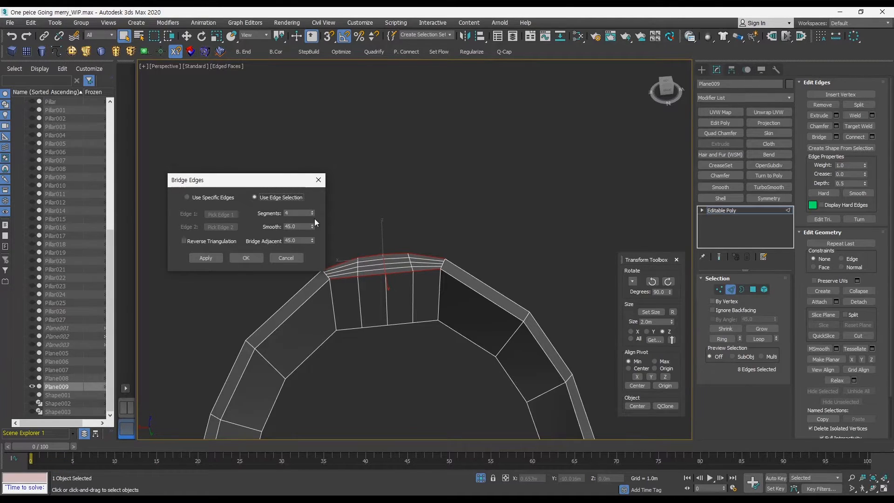
left_click(312, 213)
left_click(257, 258)
middle_click_drag(264, 258, 452, 266, "alt")
left_click(744, 289)
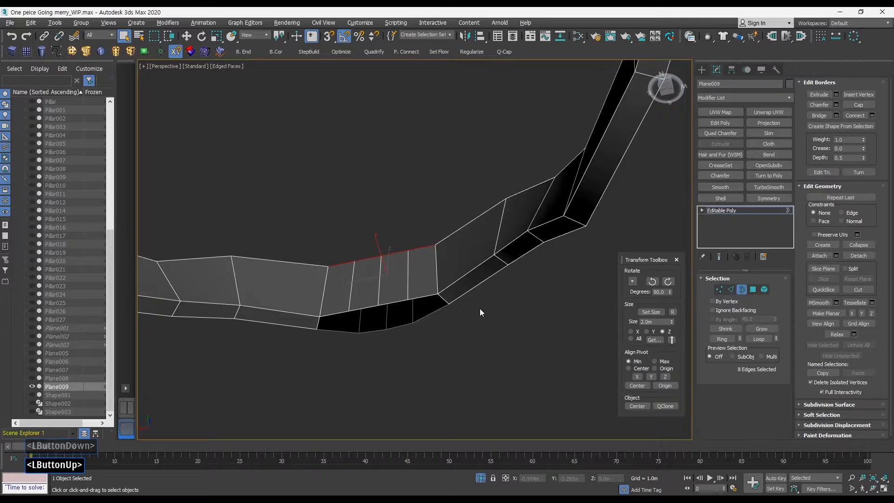
Select the open bottom rim edges of the bridged section and bridge them with 1 segment to close the bottom.
left_click(440, 301)
middle_click_drag(439, 298, 438, 256, "alt")
key("2")
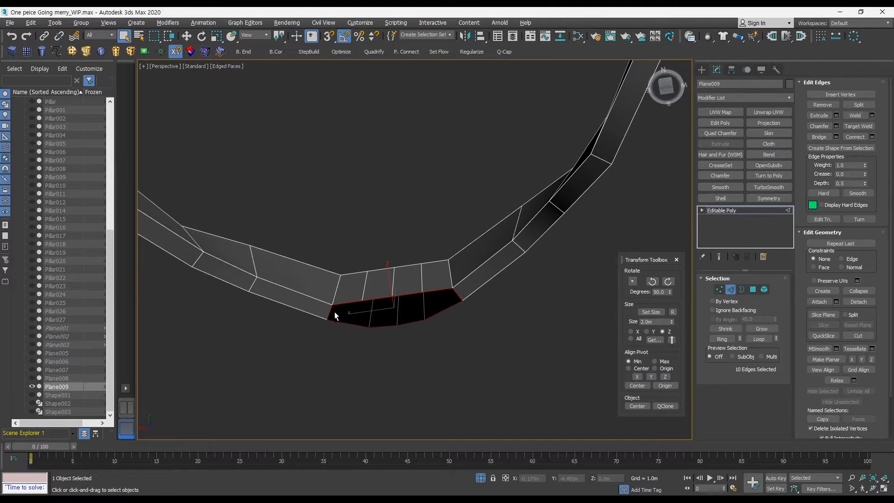
key("ctrl+d")
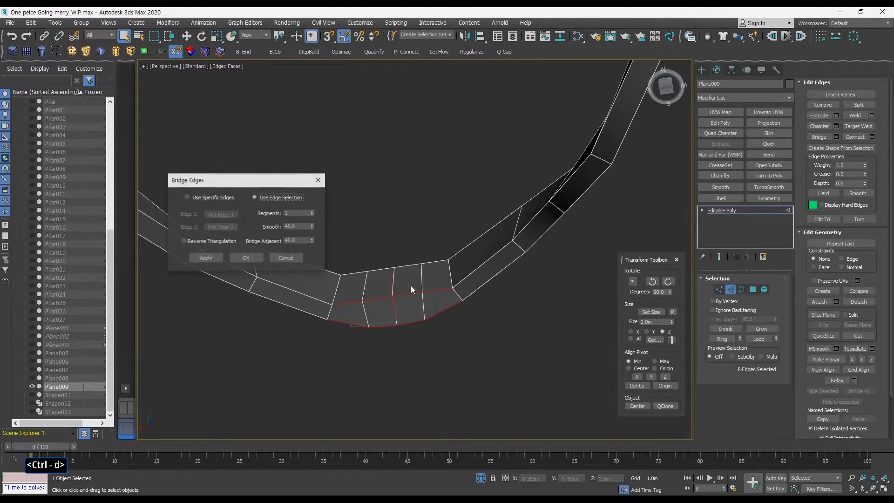
left_click(247, 258)
Exit isolation and select the bow panel's front polygons in polygon mode with By Angle set to 23.4.
middle_click_drag(247, 258, 461, 309, "alt")
left_click(730, 289)
mouse_move(461, 265)
middle_mouse_down("alt")
mouse_move(446, 279)
mouse_move(398, 254)
mouse_move(481, 254)
mouse_move(501, 240)
mouse_move(458, 256)
middle_mouse_up("alt")
key("w")
key("alt+q")
left_click(752, 290)
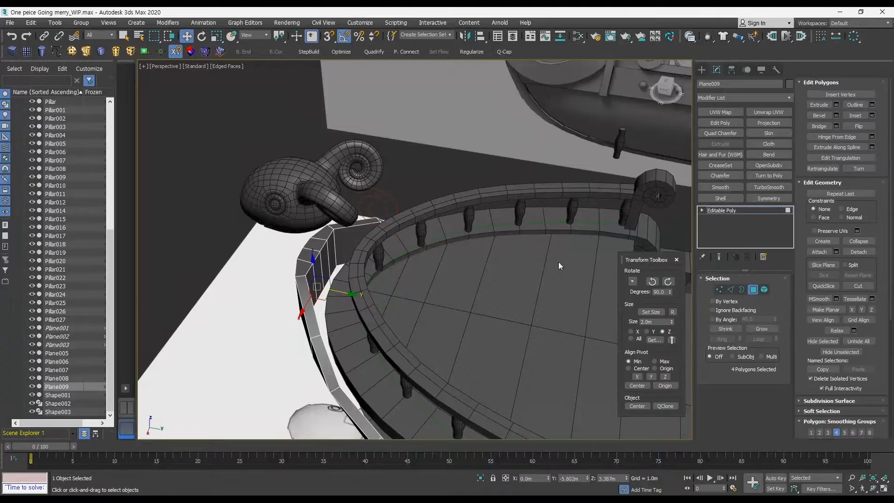
left_click(328, 263)
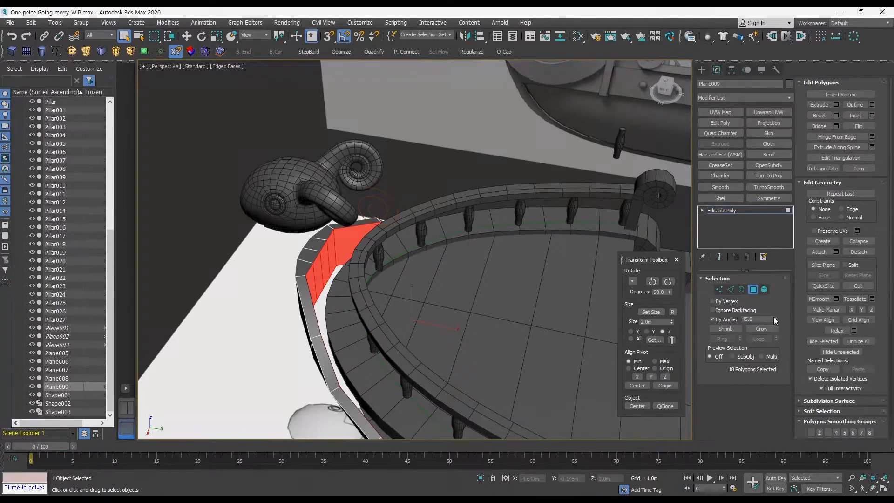
left_click_drag(774, 319, 776, 342)
left_click(324, 282)
left_click(312, 272)
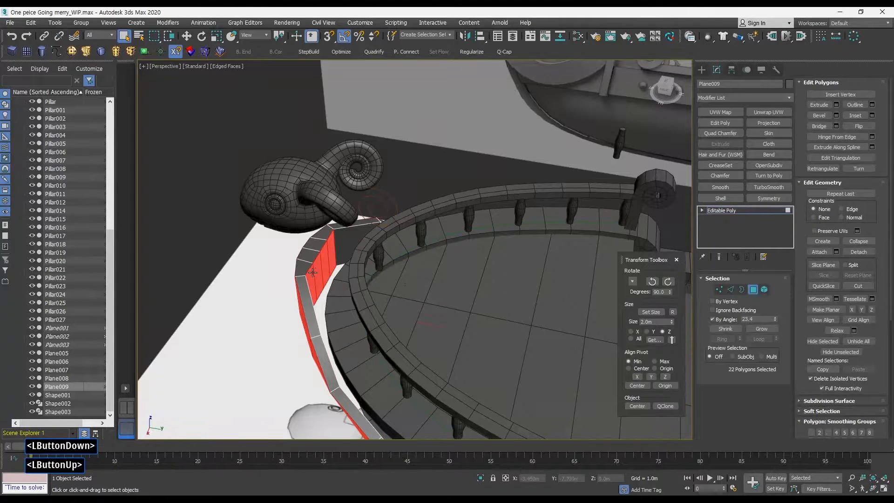
left_click(281, 275)
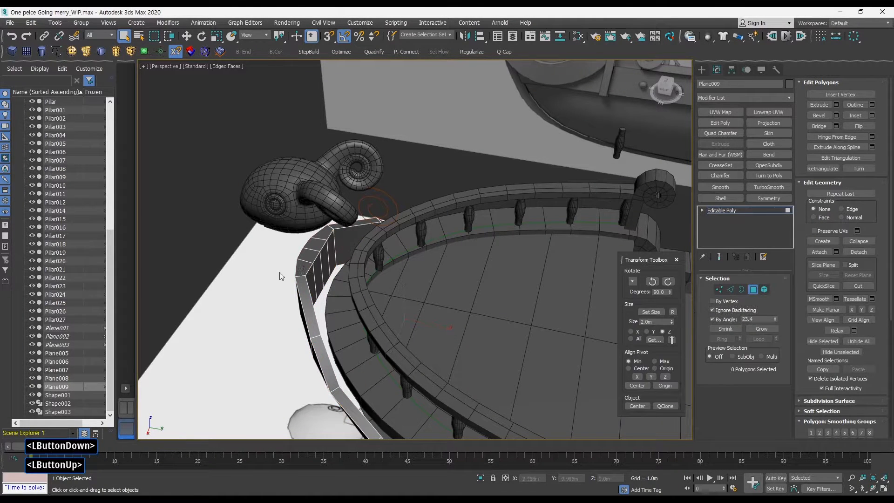
Select the four inner polygons at the panel's front tip and move them slightly upward, then leave polygon mode.
mouse_move(348, 264)
middle_mouse_down("alt")
mouse_move(346, 276)
mouse_move(344, 257)
middle_mouse_up("alt")
key("w")
left_click_drag(341, 267, 351, 267)
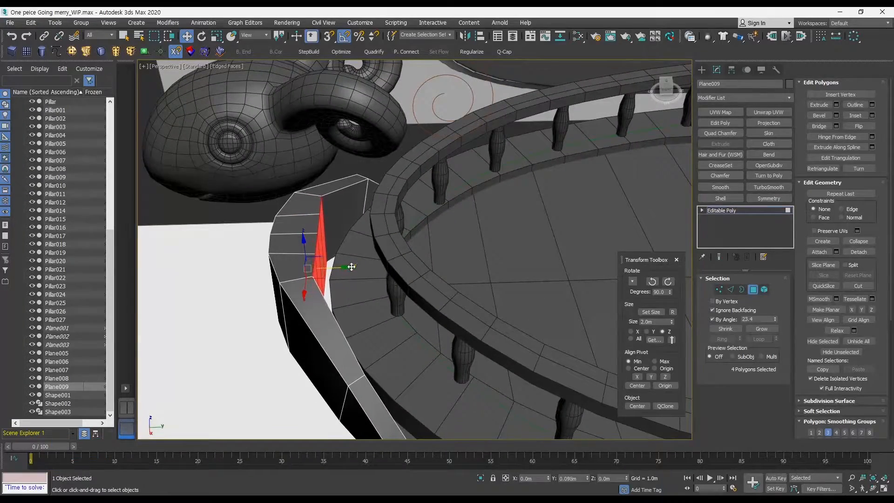
middle_click_drag(352, 266, 352, 264, "ctrl+alt")
mouse_move(353, 264)
middle_mouse_down("alt")
mouse_move(326, 220)
mouse_move(302, 240)
mouse_move(340, 243)
mouse_move(330, 230)
mouse_move(319, 232)
mouse_move(361, 252)
middle_mouse_up("alt")
left_click(753, 291)
Try repositioning the ram figurehead in the Right view, then undo the move.
middle_click_drag(419, 205, 402, 235, "ctrl+alt")
left_click_drag(231, 150, 303, 186)
middle_click_drag(361, 214, 342, 176, "alt")
left_click_drag(354, 183, 339, 183)
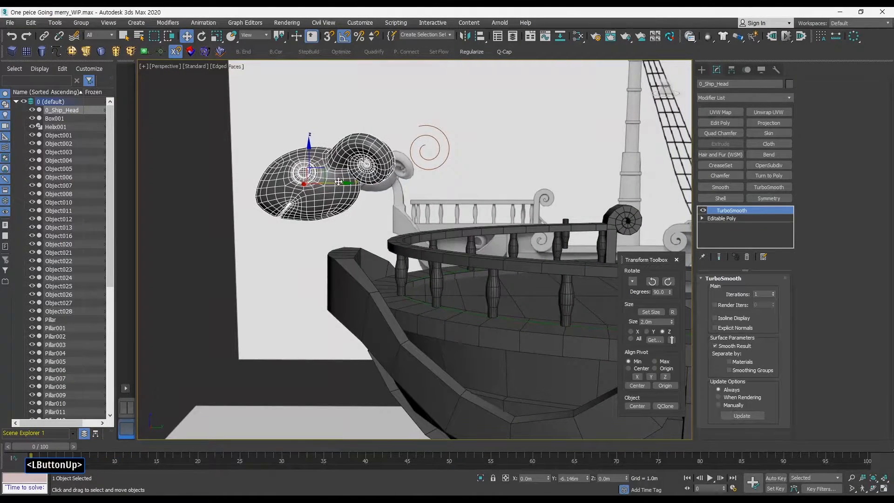
key("alt+w")
middle_click(259, 309)
key("alt+w")
middle_click_drag(284, 220, 303, 228)
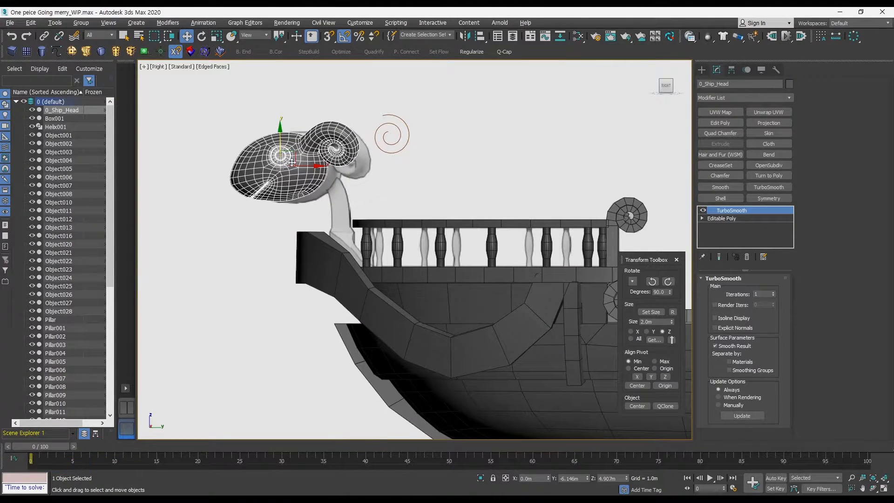
middle_click_drag(292, 162, 335, 192)
left_click_drag(322, 174, 338, 187)
key("ctrl+z")
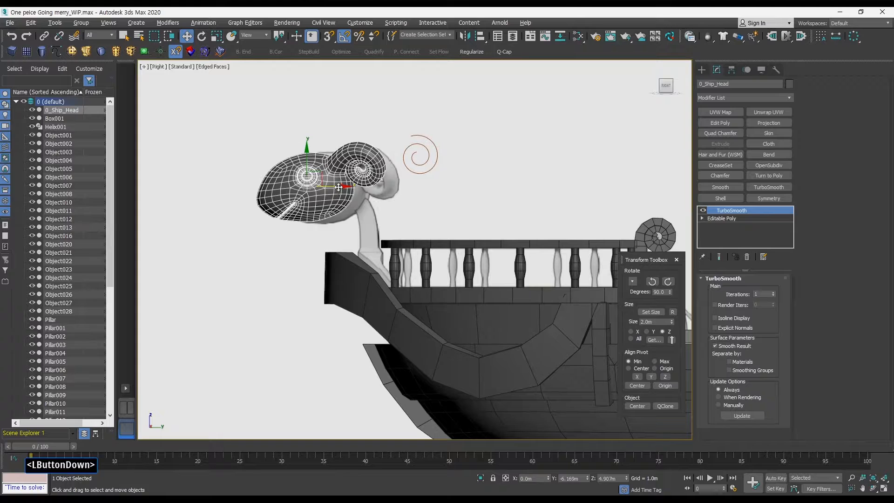
Draw a three-point Line spline in the Right view from under the figurehead down to the bow and smooth its middle vertex.
left_click(384, 209)
middle_click_drag(340, 219, 382, 241)
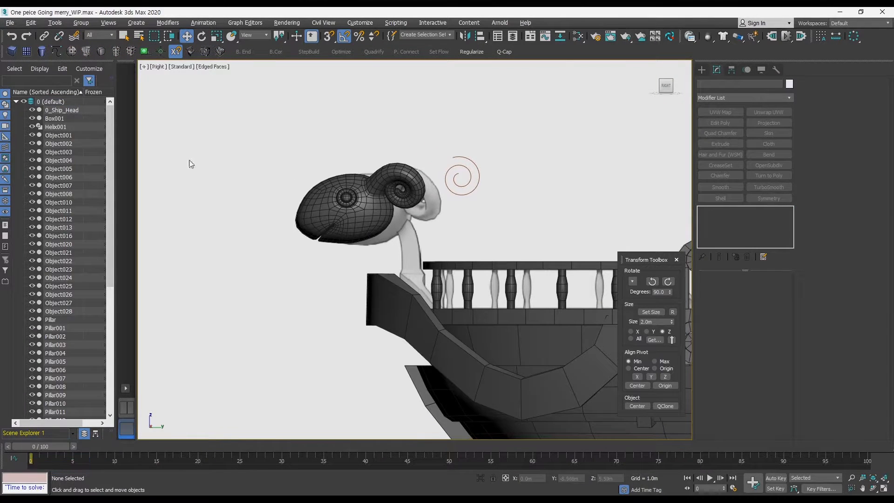
left_click(58, 50)
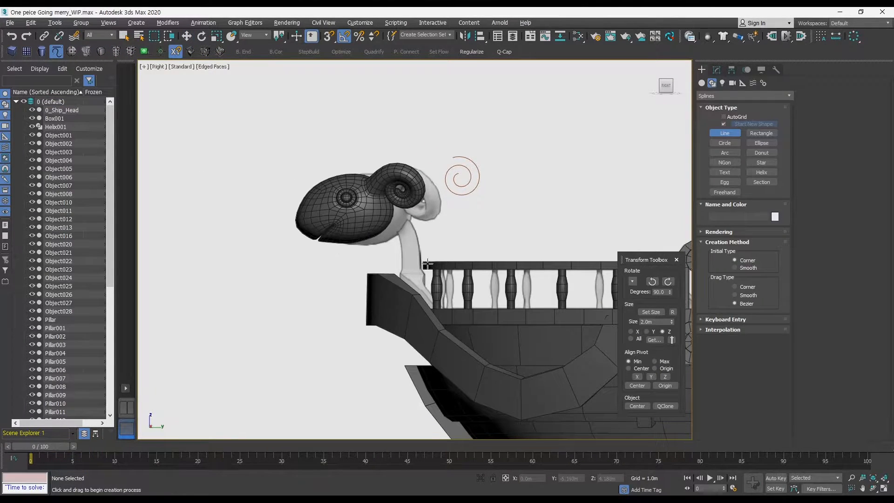
key("F3")
key("F3")
key("F3")
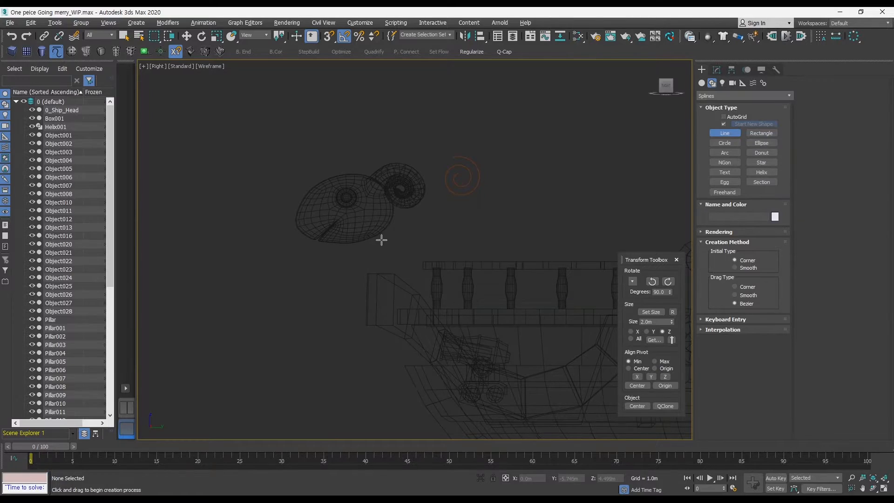
middle_click_drag(382, 239, 377, 221, "ctrl+alt")
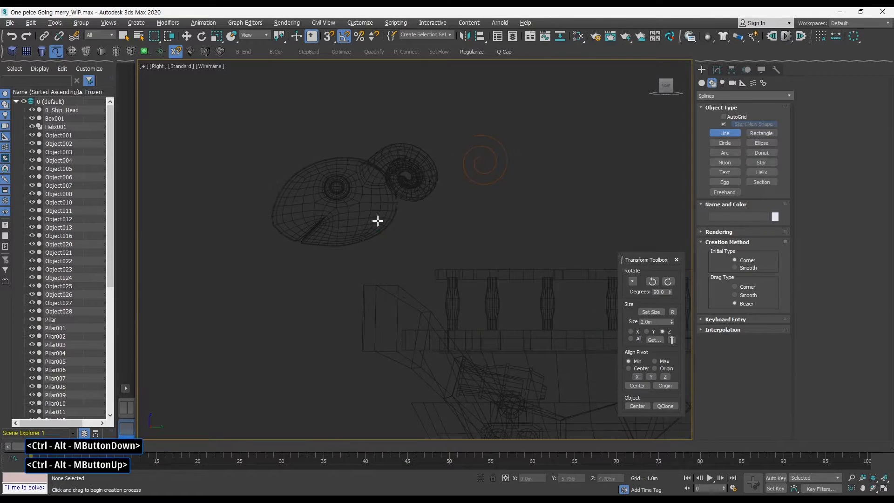
left_click(359, 224)
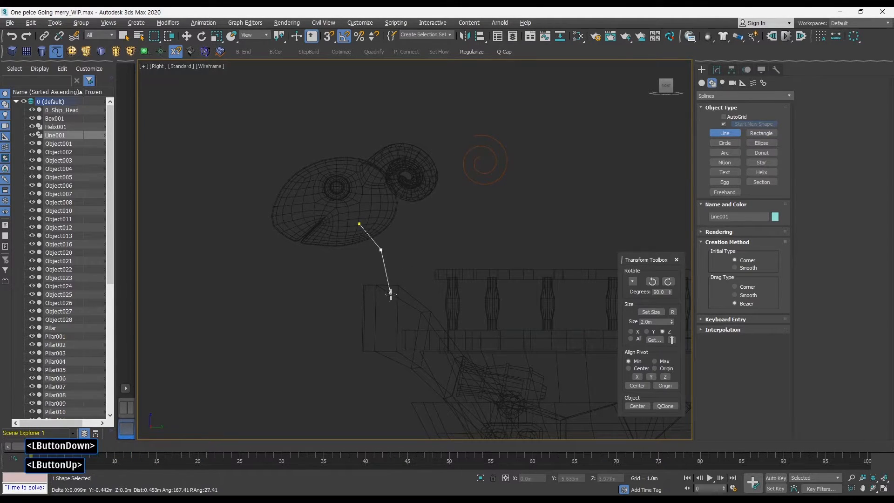
right_click(369, 307)
right_click(421, 260)
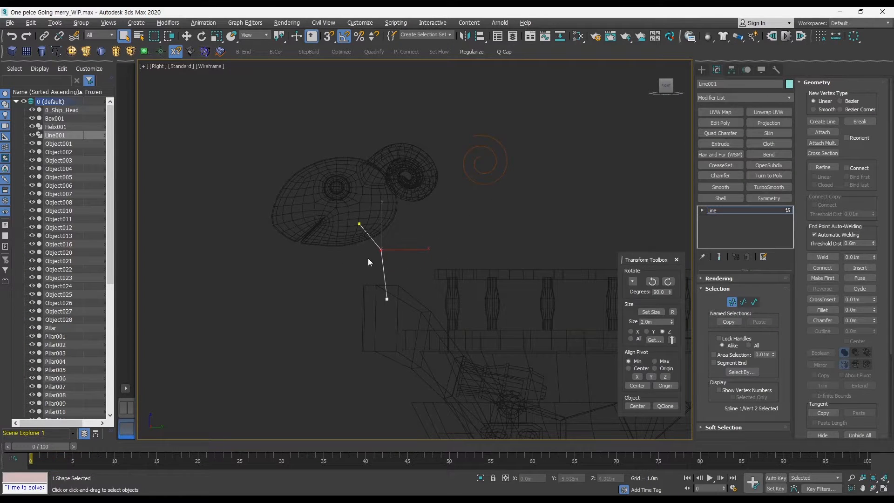
right_click(379, 249)
left_click(367, 203)
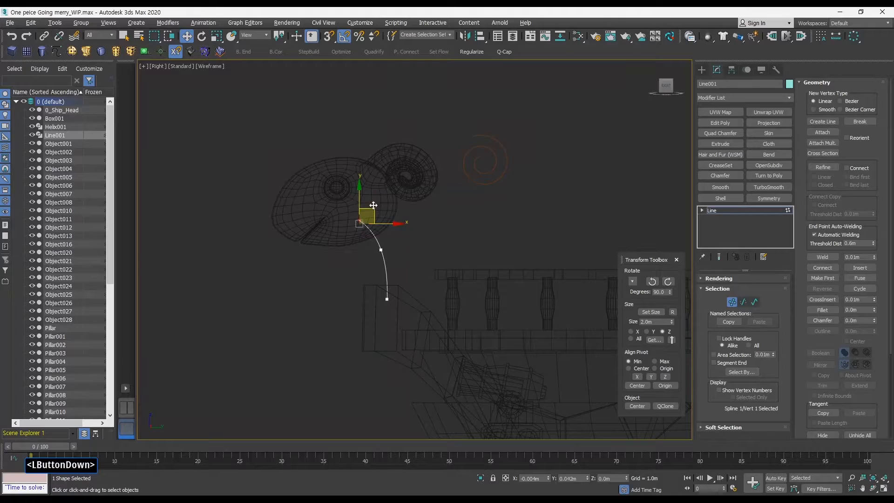
left_click(731, 303)
key("alt+w")
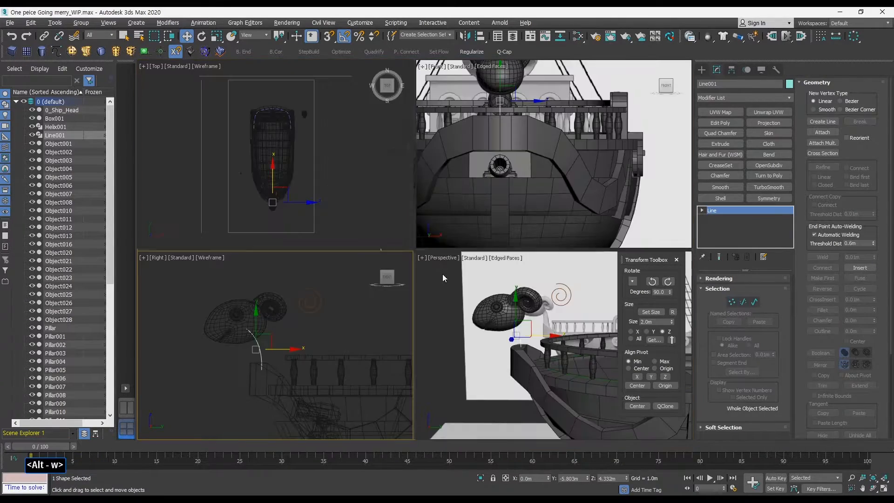
Enable the spline's rendering in the viewport so it shows as a tube.
middle_click(443, 274)
key("alt+w")
middle_click_drag(456, 248, 427, 241, "alt")
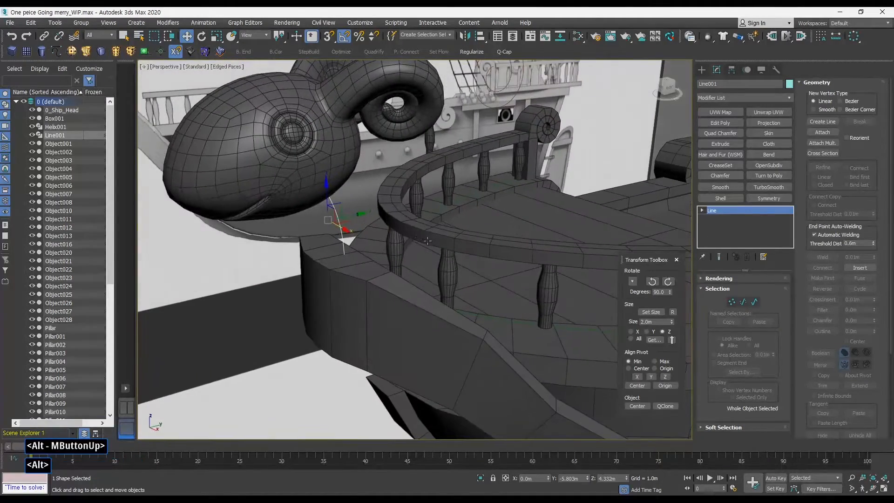
left_click(716, 279)
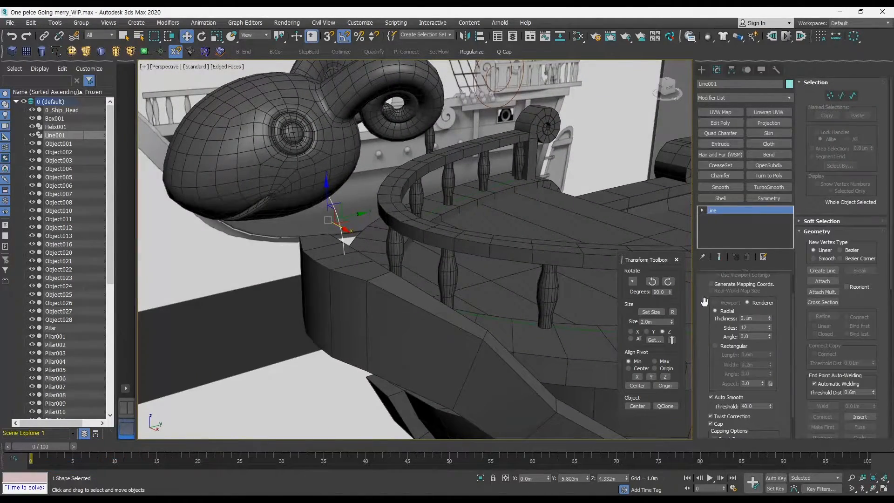
left_click_drag(704, 302, 705, 330)
middle_click_drag(446, 270, 619, 226, "alt")
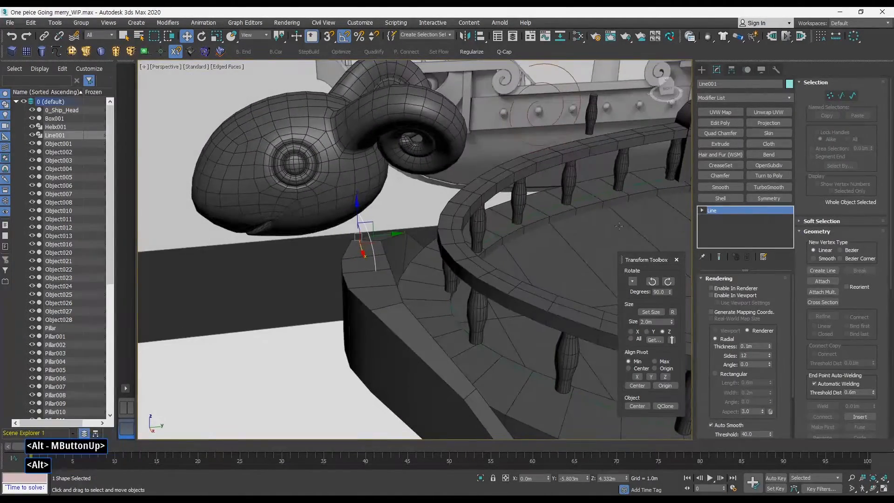
left_click(714, 294)
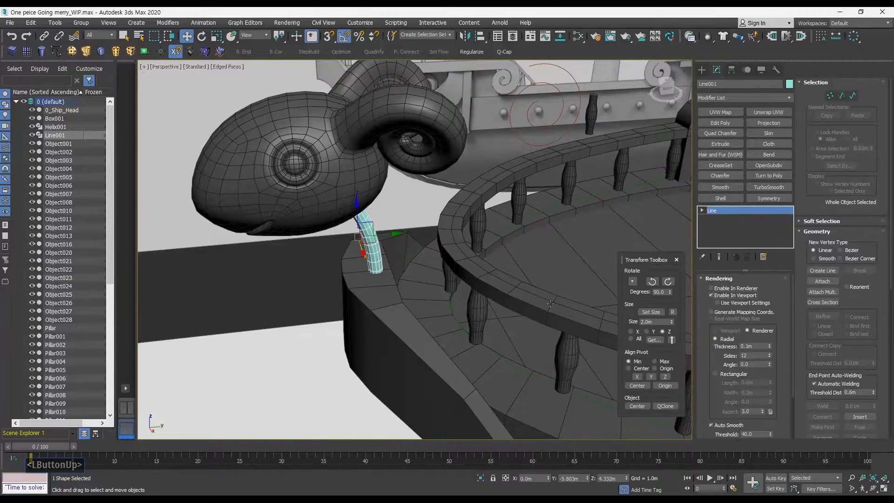
middle_click_drag(715, 296, 722, 298, "alt")
left_click(721, 295)
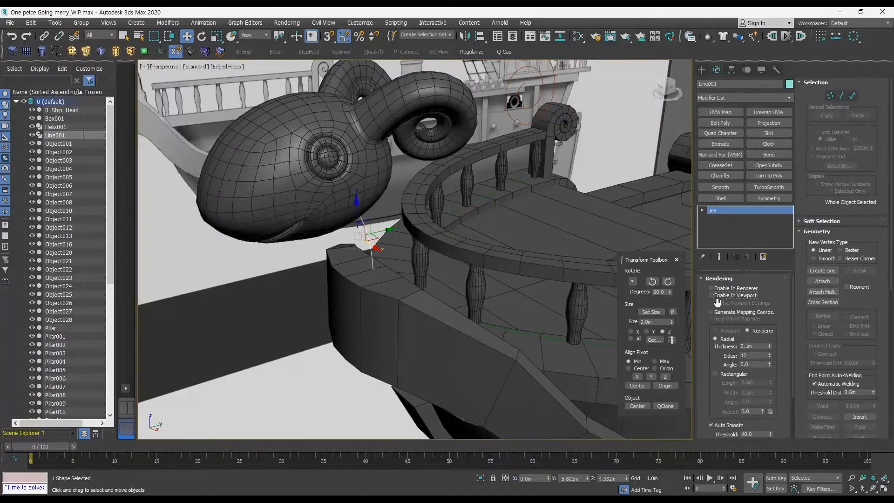
left_click(712, 295)
left_click(711, 295)
middle_click_drag(363, 252, 461, 266, "alt")
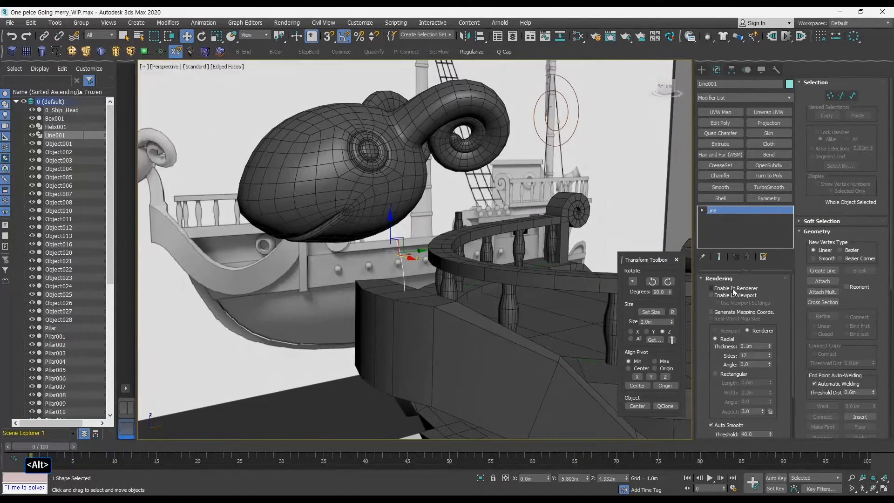
left_click(717, 295)
middle_click_drag(716, 296, 717, 291, "alt")
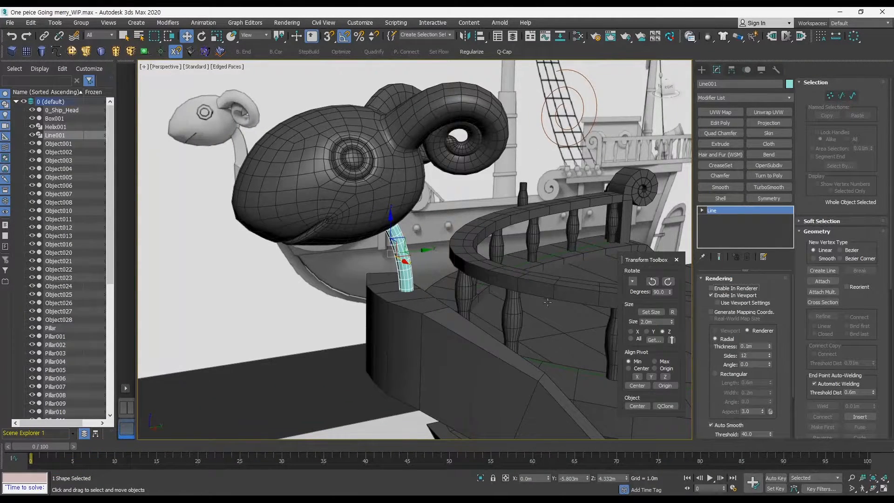
Render the perspective view with the spline enabled in the renderer to check the figurehead support.
middle_click_drag(546, 301, 512, 281, "alt")
key("shift+q")
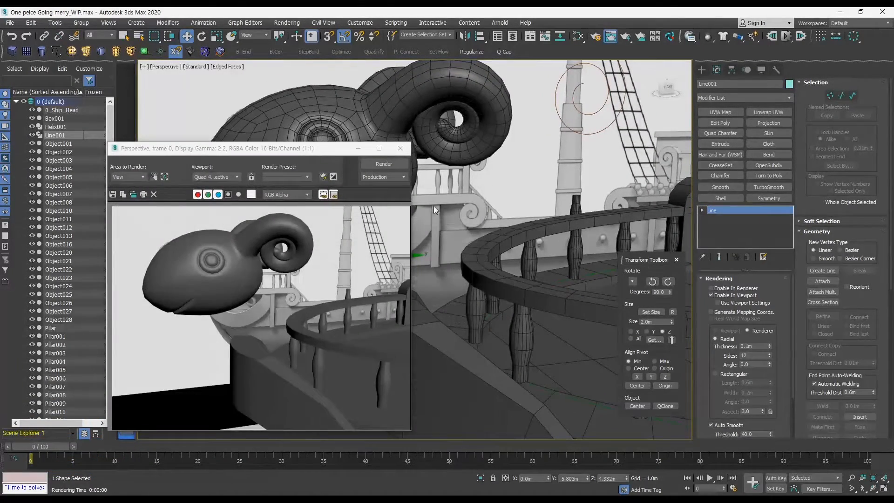
left_click(400, 149)
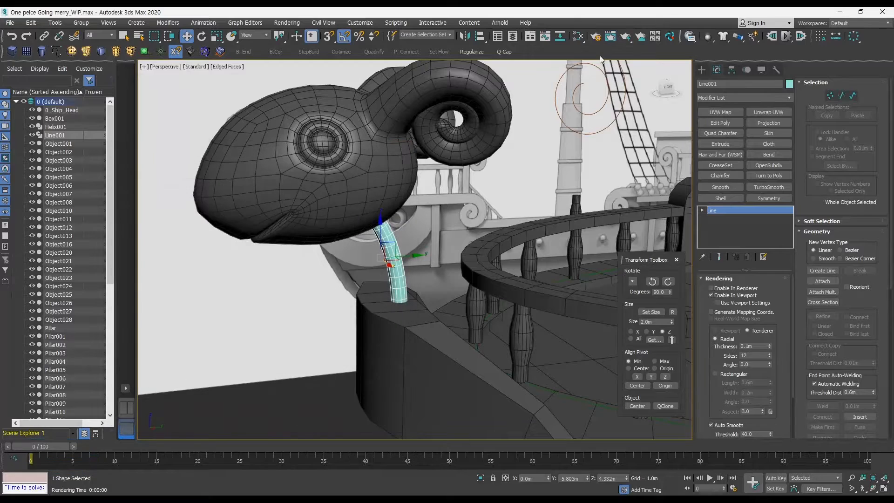
left_click(620, 37)
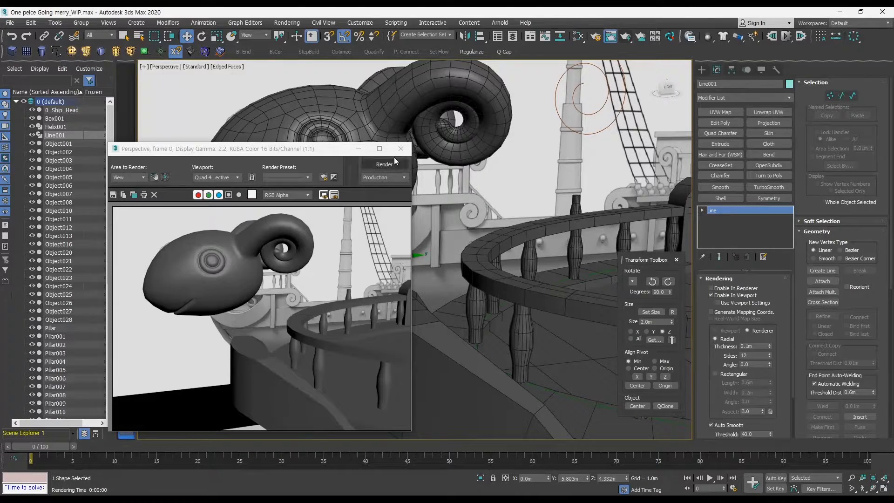
left_click(401, 148)
left_click(711, 288)
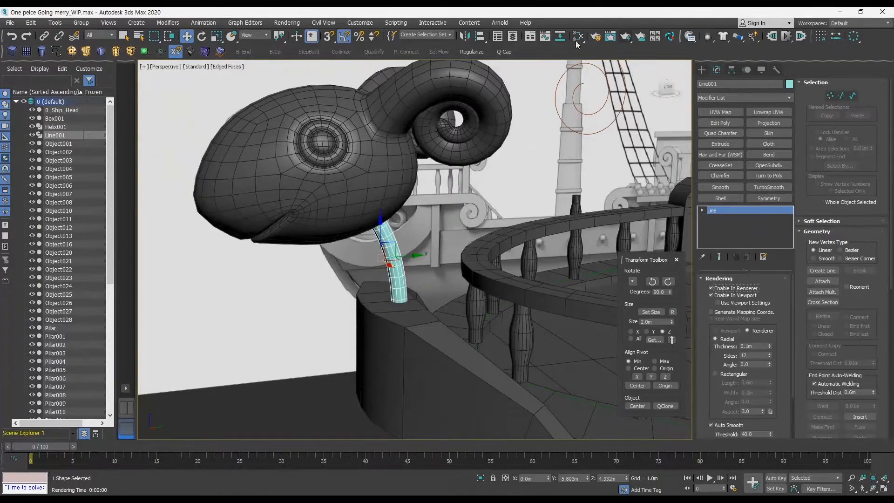
left_click(634, 38)
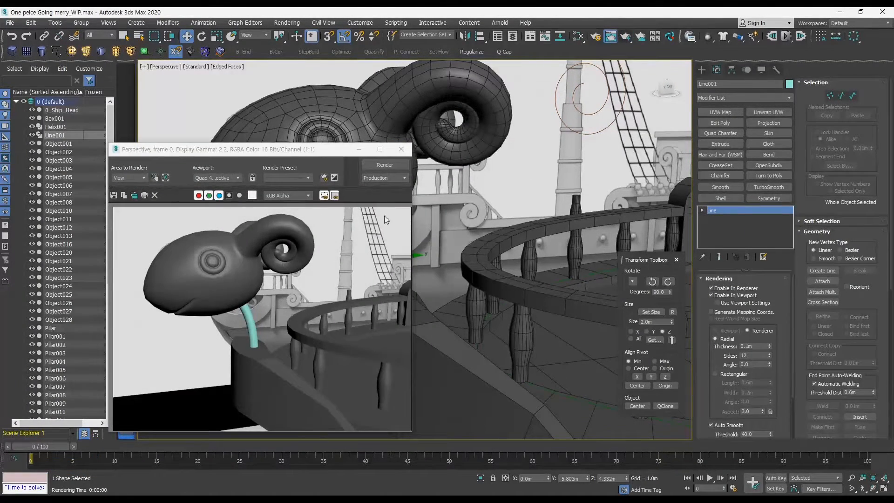
left_click(401, 149)
Switch the spline's render profile to Rectangular and set its length to about 0.324 m.
left_click(710, 288)
mouse_move(482, 303)
middle_mouse_down()
mouse_move(493, 297)
mouse_move(491, 284)
mouse_move(482, 286)
middle_mouse_up()
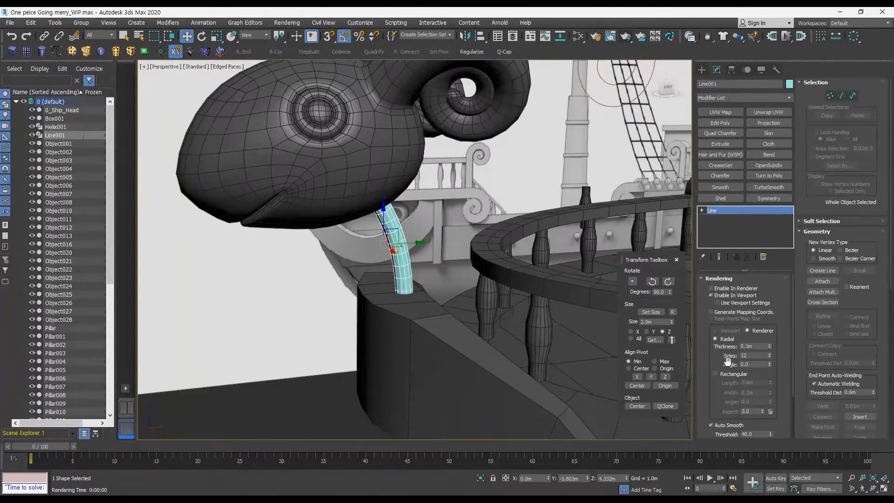
left_click(715, 374)
middle_click_drag(493, 344, 517, 359, "alt")
left_click_drag(769, 381, 757, 394)
middle_click_drag(564, 342, 591, 322, "alt")
middle_click_drag(592, 322, 567, 308)
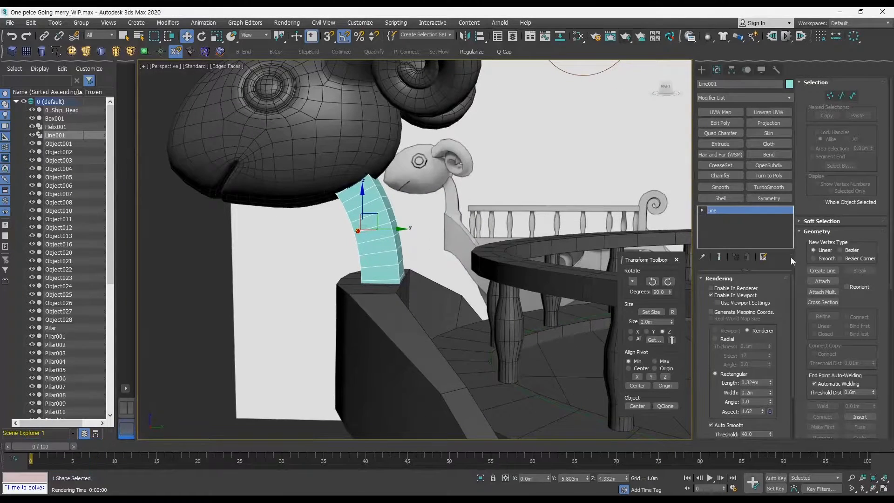
Collapse the spline's rollouts and open its Interpolation settings.
left_click_drag(785, 363, 786, 263)
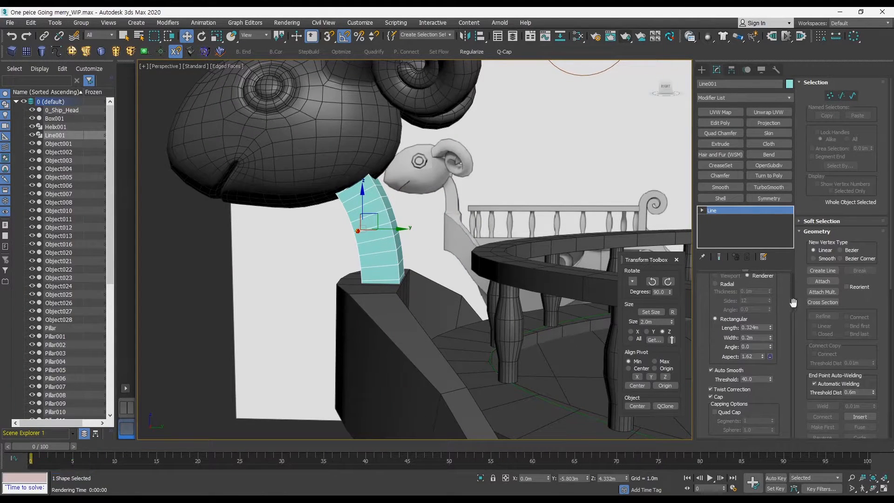
left_click_drag(792, 304, 791, 367)
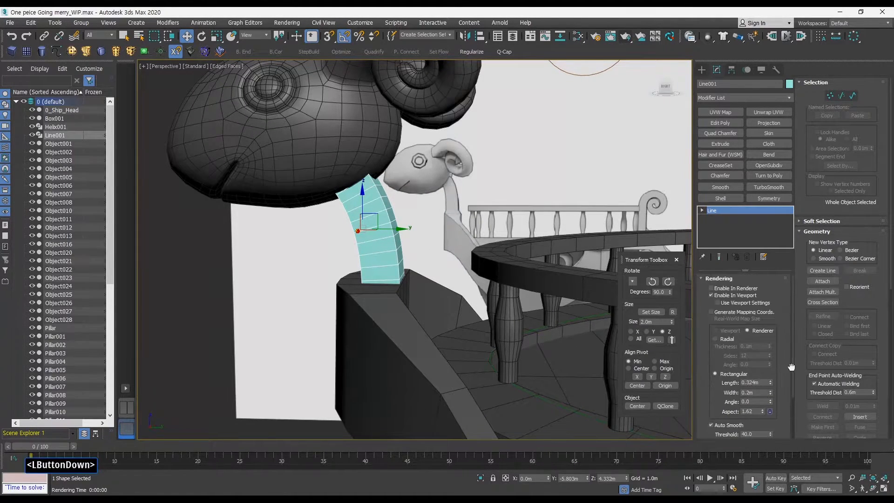
right_click(820, 100)
left_click(844, 106)
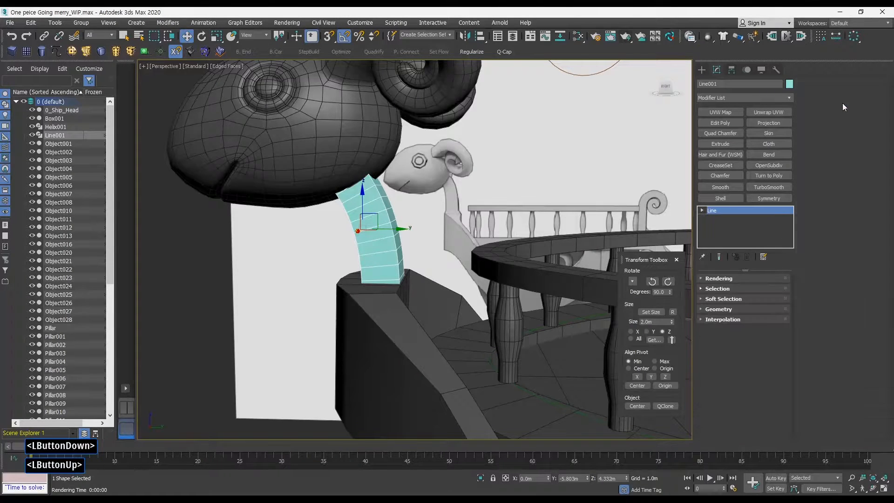
left_click(717, 320)
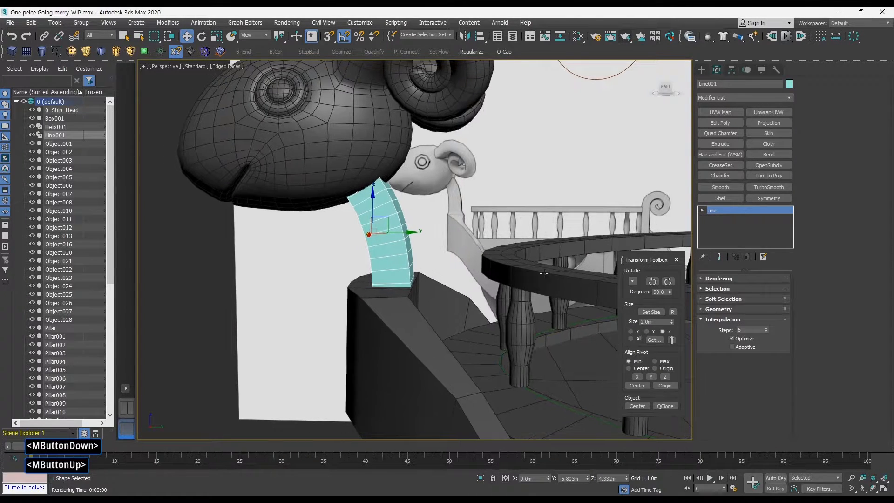
Set the spline's interpolation steps to 1.
mouse_move(766, 329)
left_mouse_down()
mouse_move(765, 354)
mouse_move(769, 337)
left_mouse_up()
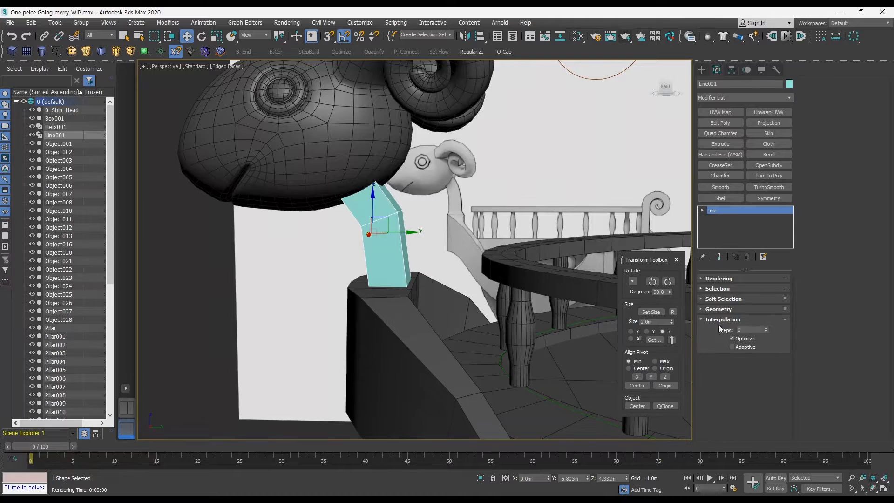
middle_click_drag(564, 321, 664, 262, "alt")
left_click(766, 328)
scroll(544, 339, "down", 5)
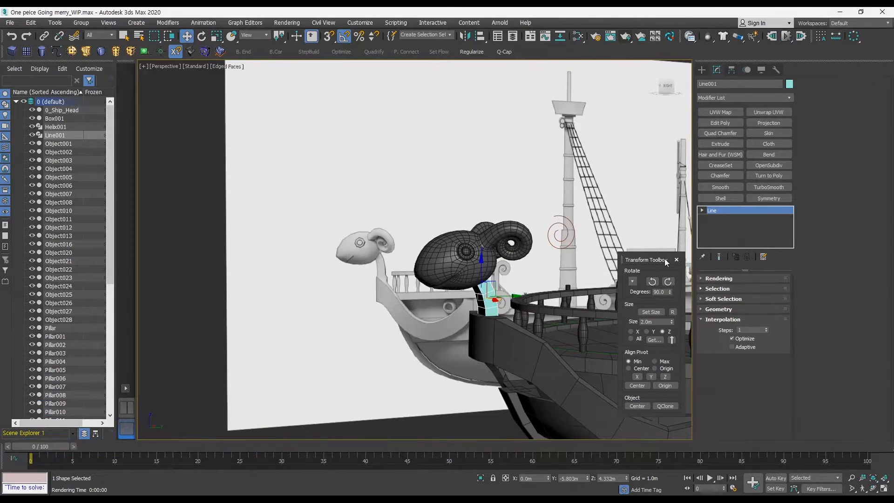
Convert the support spline to an editable poly and work on its vertices in a maximized Right view.
middle_click_drag(497, 315, 484, 244)
key("ctrl+a")
key("w")
key("alt+w")
middle_click(307, 342)
key("alt+w")
key("1")
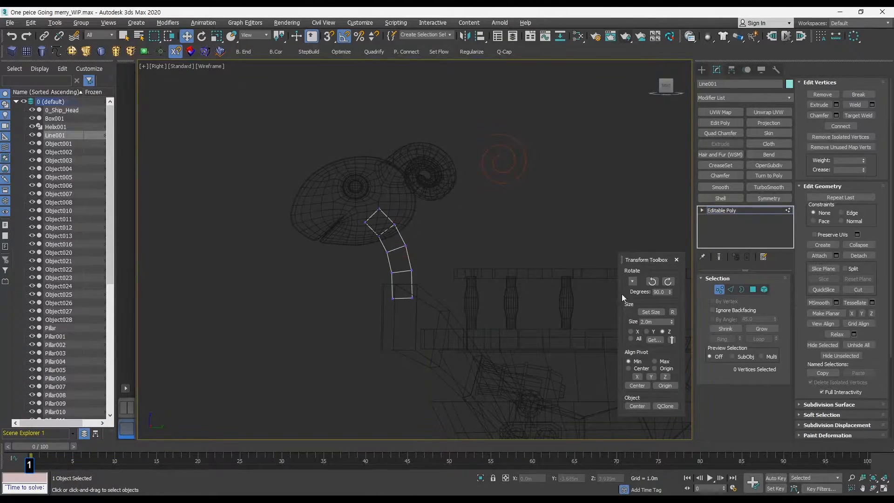
Move and rotate the support's vertex rows to reshape the bend of its segments.
left_click_drag(370, 292, 439, 308)
middle_click_drag(419, 293, 421, 280, "ctrl+alt")
middle_click_drag(421, 279, 423, 287)
key("r")
left_click_drag(431, 306, 441, 304)
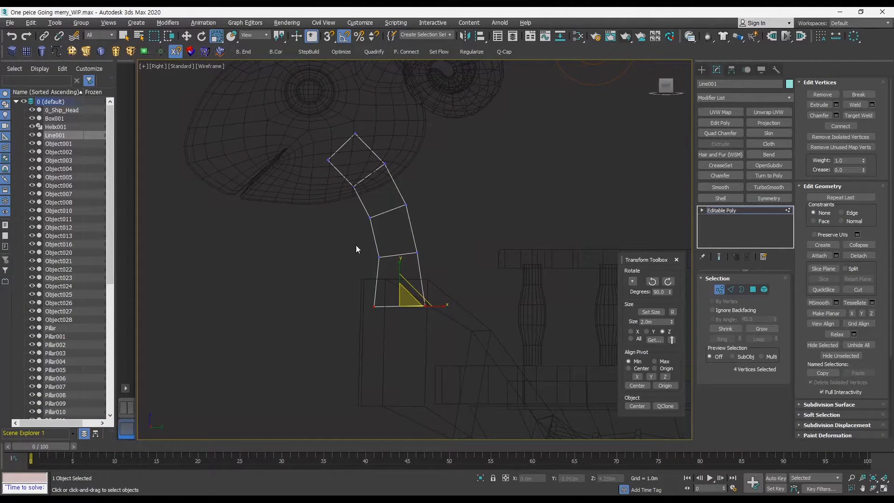
left_click_drag(355, 245, 441, 257)
key("w")
middle_click_drag(430, 256, 437, 260)
key("r")
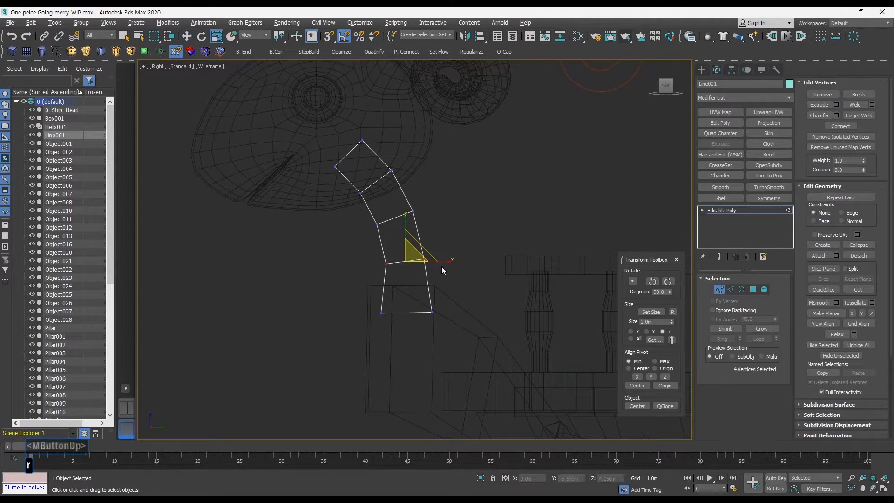
left_click_drag(442, 260, 445, 259)
left_click_drag(372, 205, 445, 227)
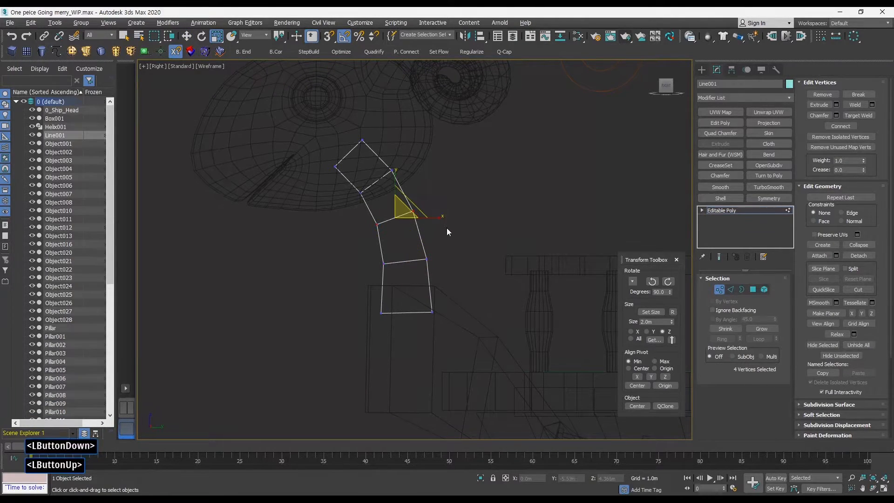
key("q")
left_click(717, 289)
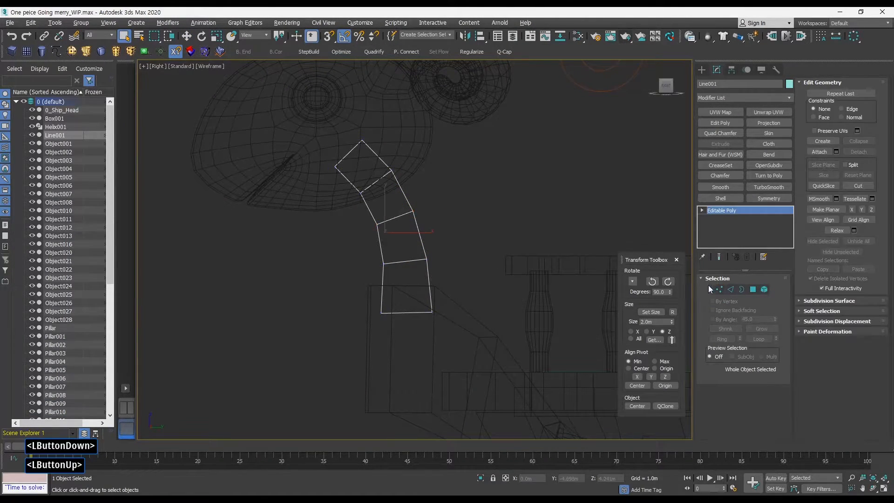
Delete the polygons of the support's top segment.
left_click(753, 289)
left_click_drag(295, 125, 401, 156)
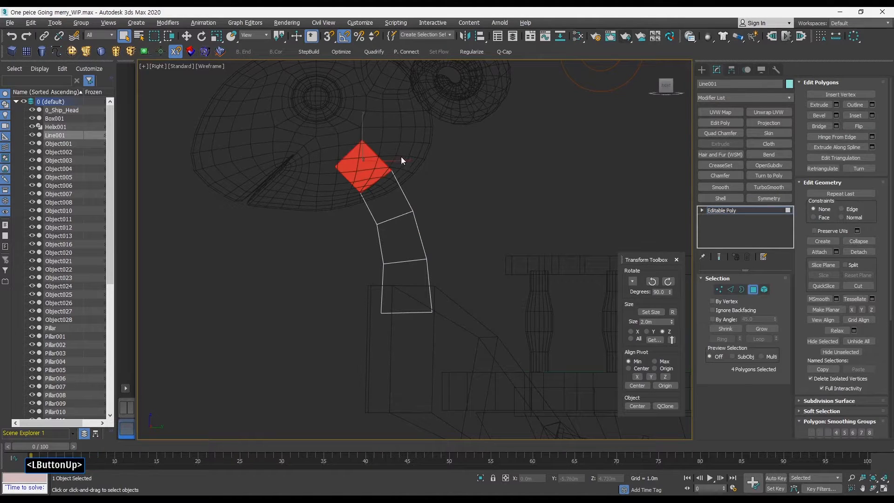
left_click_drag(353, 178, 376, 169, "ctrl")
key("Delete")
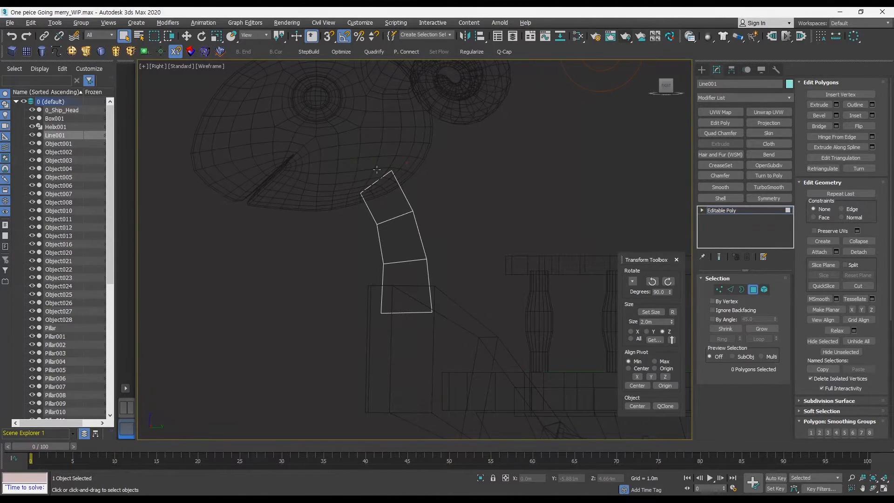
Select the support's bottom segment and QuickSlice it horizontally level with the deck post top.
left_click_drag(361, 282, 527, 325)
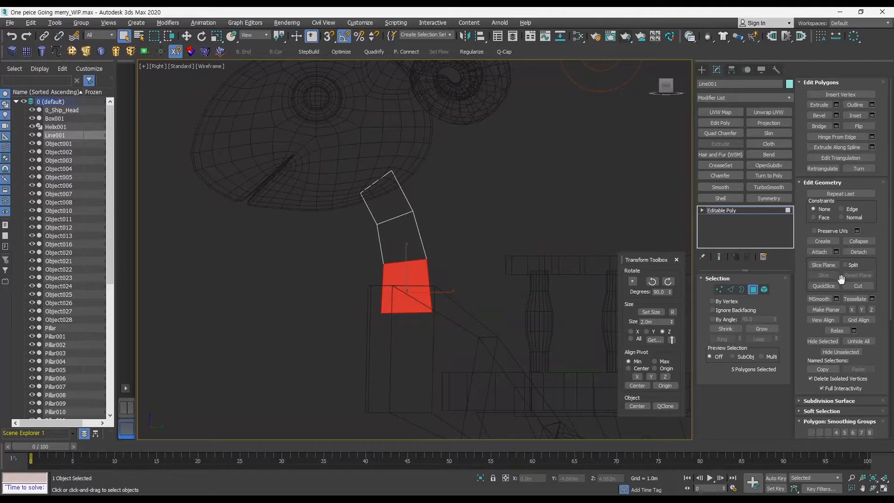
left_click(822, 285)
middle_click_drag(394, 288, 402, 265, "ctrl+alt")
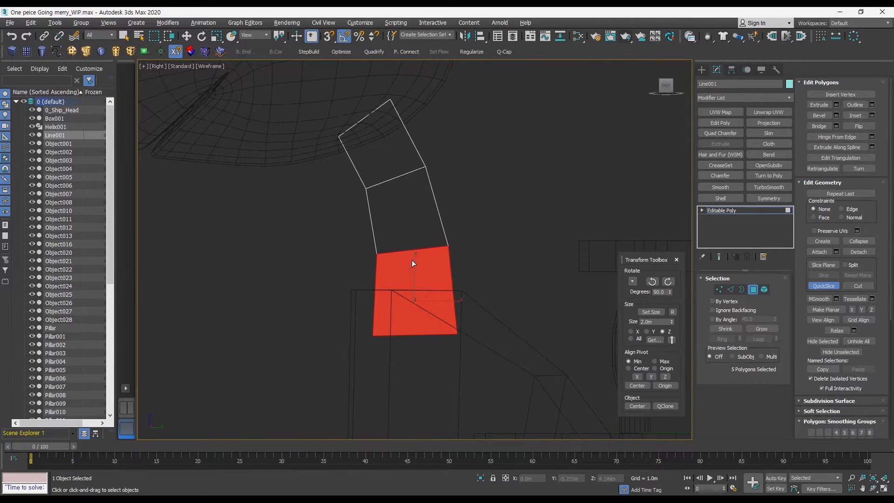
left_click(357, 294)
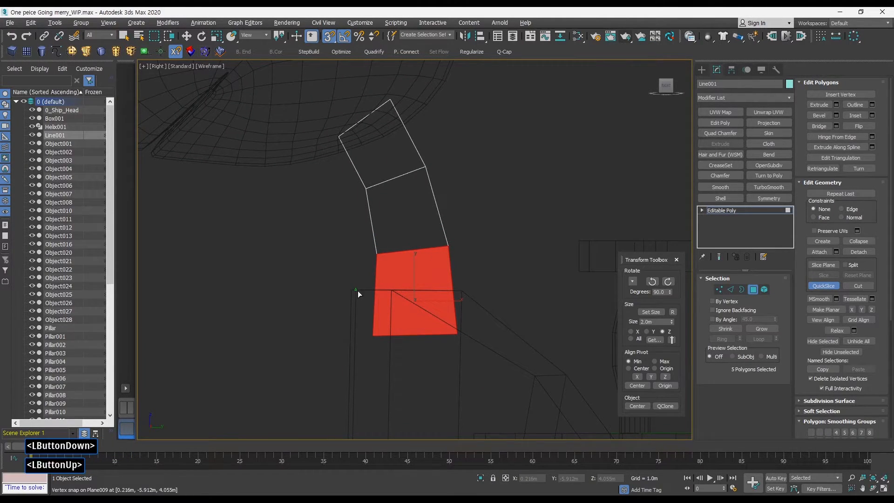
left_click(462, 293)
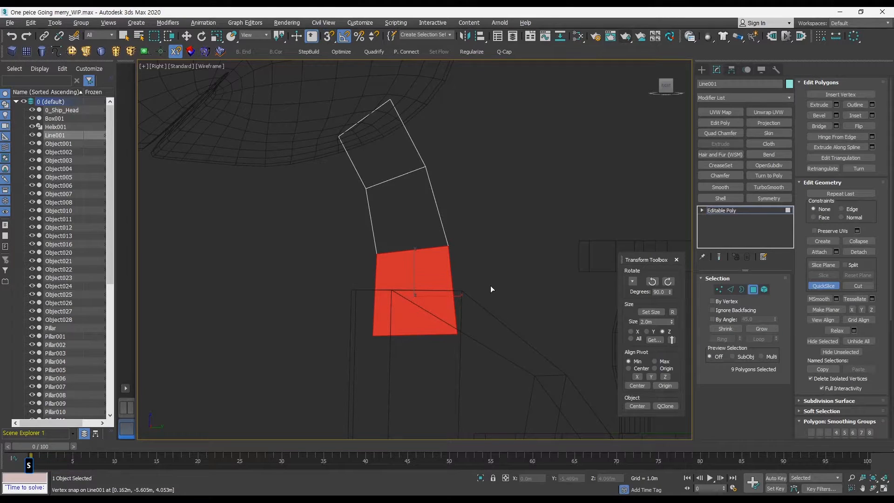
left_click(831, 284)
Delete the support's polygons below the slice line.
left_click(764, 289)
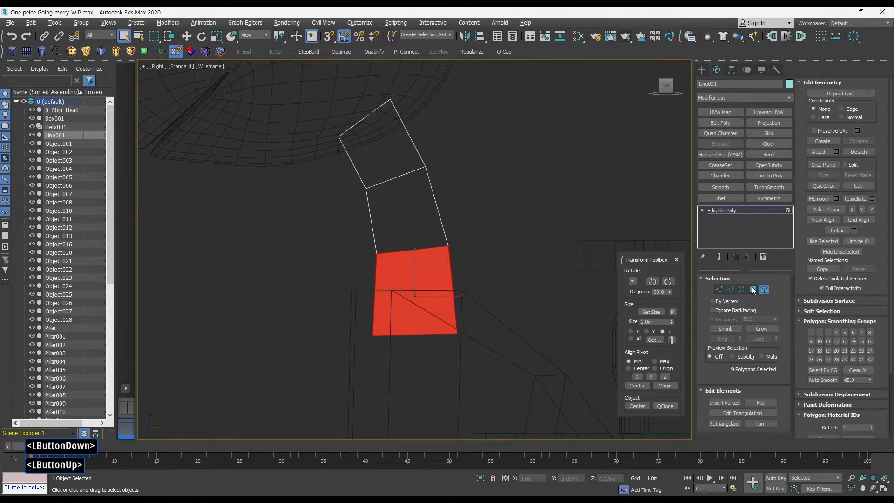
left_click(443, 342)
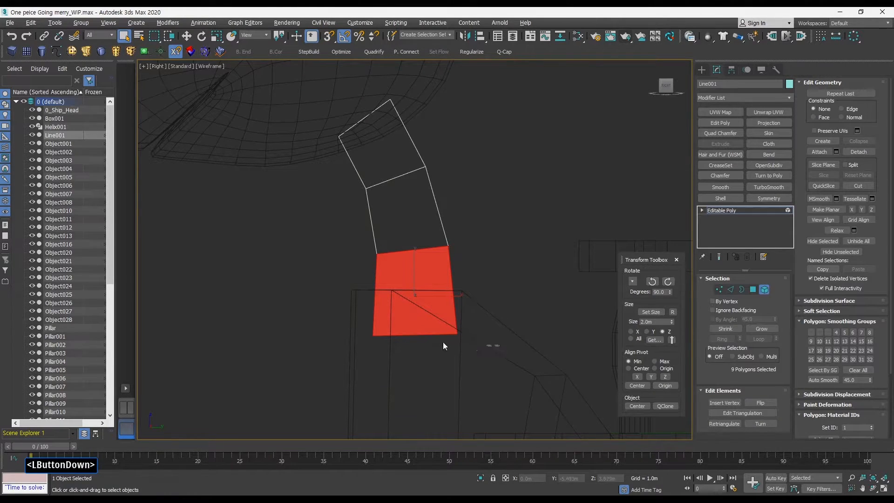
left_click(753, 289)
left_click_drag(319, 308, 314, 307)
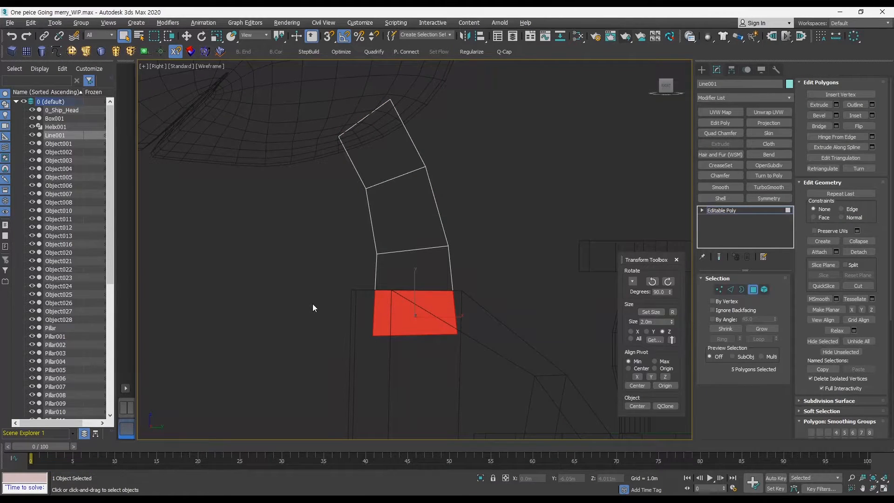
key("Delete")
left_click(754, 290)
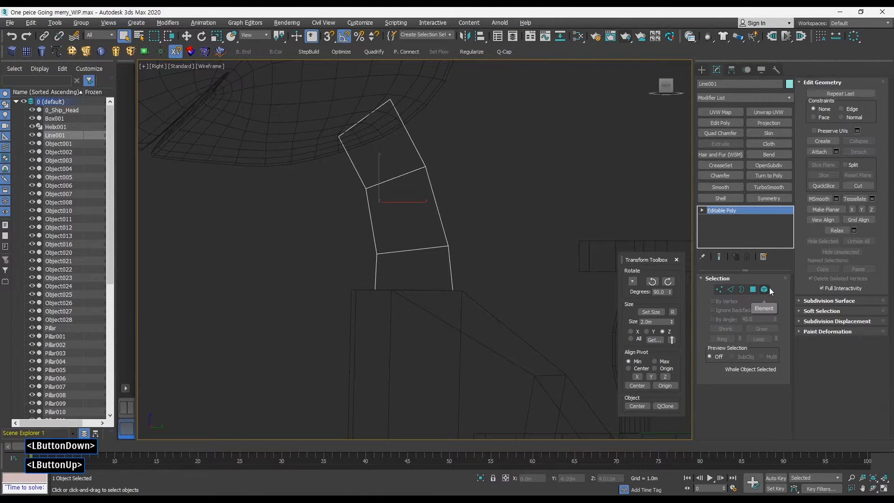
Select the deck post beneath the support and isolate both objects to inspect the joint.
middle_click_drag(501, 272, 517, 286)
key("alt+w")
key("alt+w")
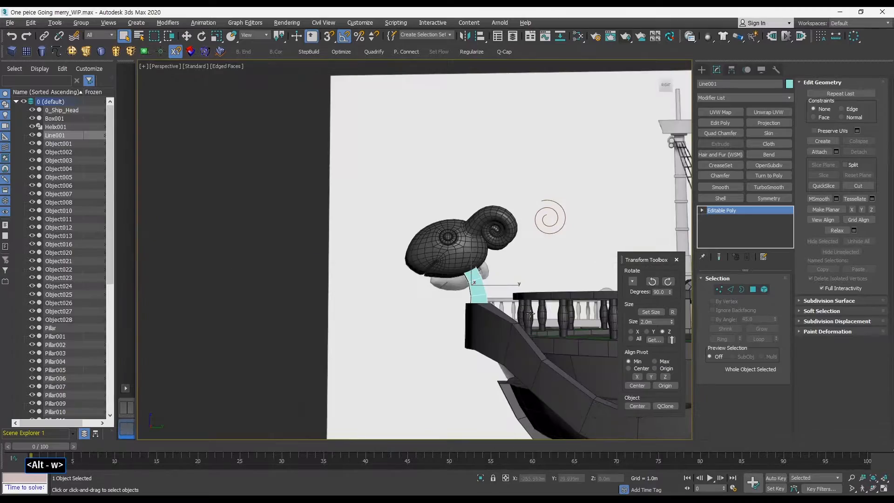
middle_click_drag(605, 321, 446, 253, "alt")
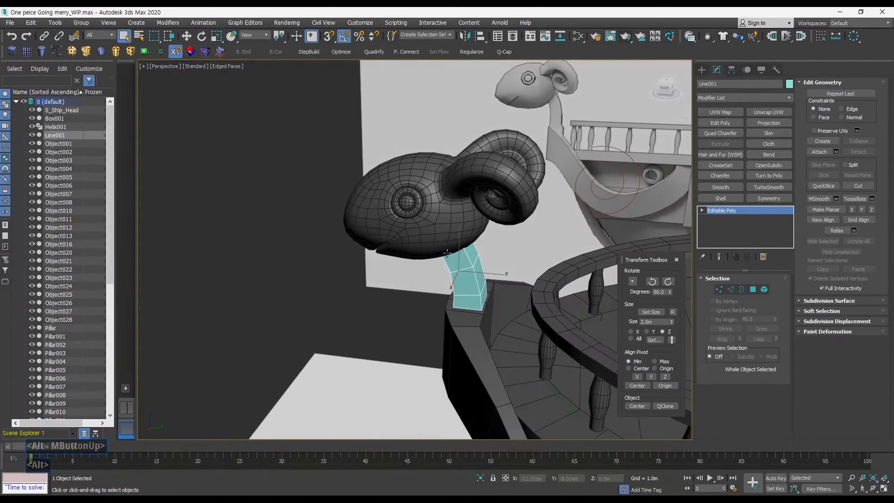
left_click(373, 321)
left_click(489, 319)
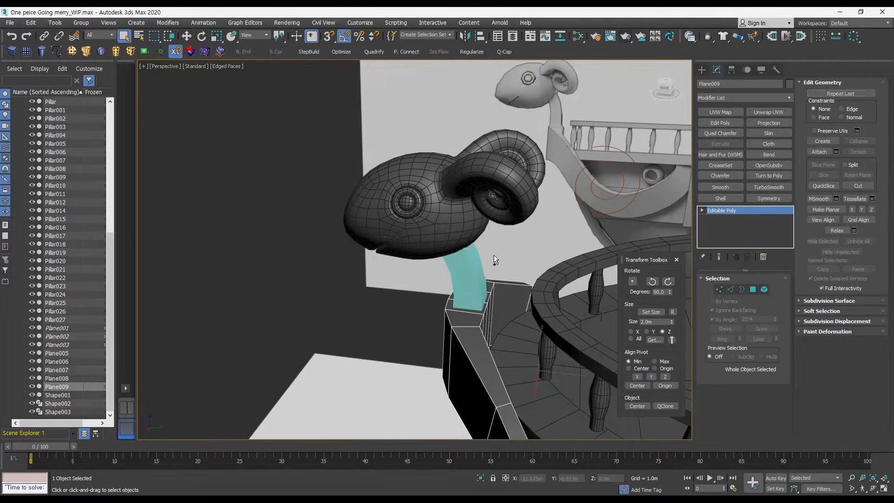
left_click(475, 275, "ctrl")
key("alt+q")
middle_click_drag(495, 273, 387, 232, "alt")
middle_click_drag(386, 233, 438, 311)
middle_click_drag(438, 311, 388, 297, "alt")
middle_click_drag(388, 298, 416, 282, "ctrl+alt")
middle_click_drag(415, 283, 473, 221)
middle_click_drag(473, 221, 410, 233, "alt")
left_click(535, 198)
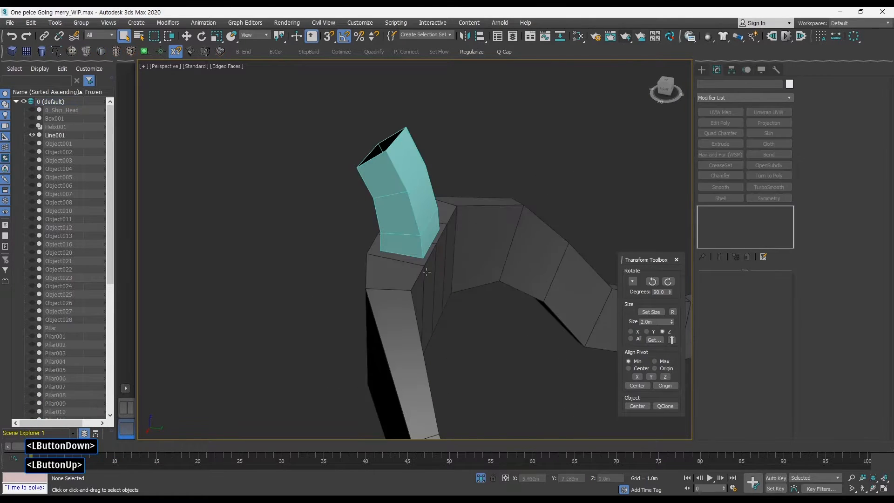
left_click(426, 271)
middle_click_drag(426, 272, 508, 214, "alt")
middle_click_drag(465, 260, 414, 296)
middle_click_drag(415, 297, 444, 274)
mouse_move(444, 274)
middle_mouse_down("alt")
mouse_move(425, 295)
mouse_move(444, 271)
mouse_move(426, 279)
mouse_move(427, 272)
mouse_move(419, 284)
mouse_move(442, 268)
mouse_move(459, 230)
mouse_move(442, 248)
mouse_move(445, 269)
middle_mouse_up("alt")
middle_click_drag(445, 269, 459, 298)
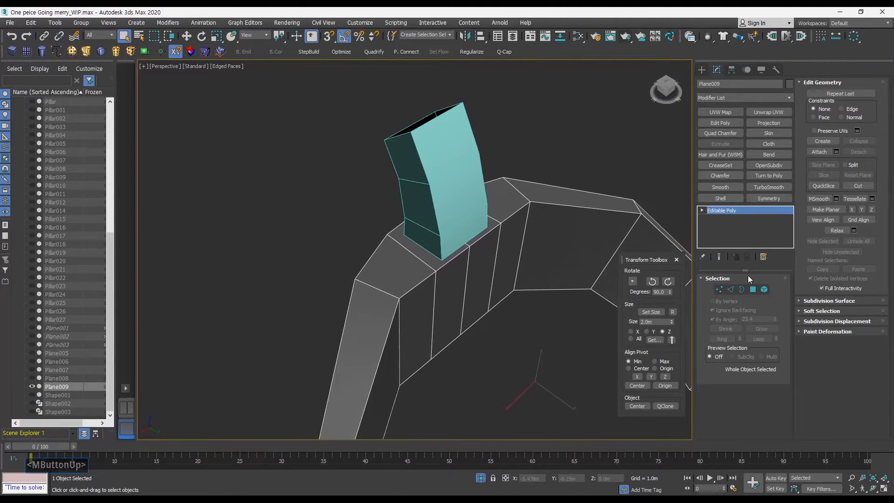
Delete the deck post's top polygons beneath the support.
left_click(753, 289)
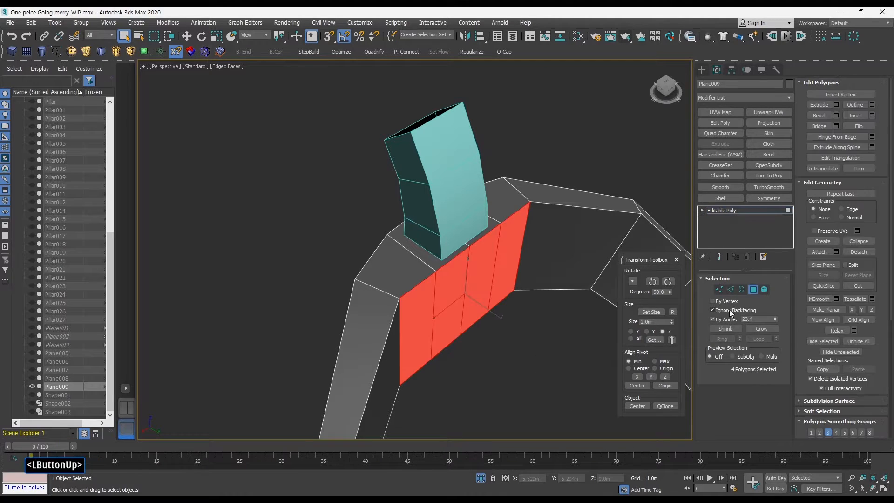
left_click(750, 290)
middle_click_drag(466, 256, 499, 241)
left_click(753, 289)
left_click(449, 275)
left_click(478, 257, "ctrl")
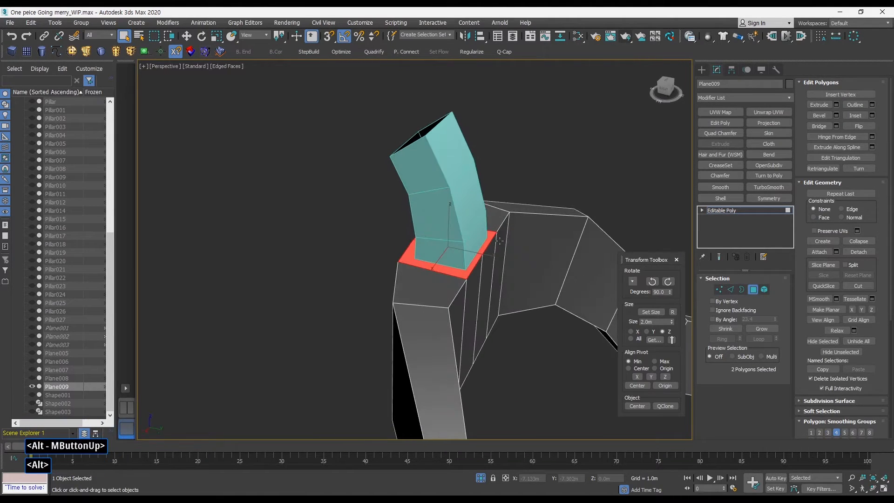
key("Delete")
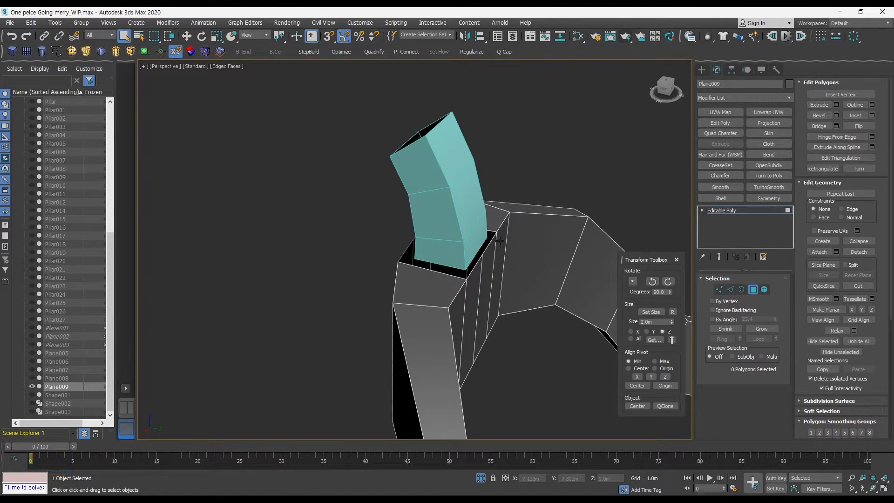
left_click(753, 289)
Exit isolation to show the whole scene again.
left_click(512, 154)
left_click(460, 163)
middle_click_drag(461, 163, 498, 283, "alt")
key("alt+q")
key("alt+q")
key("alt+q")
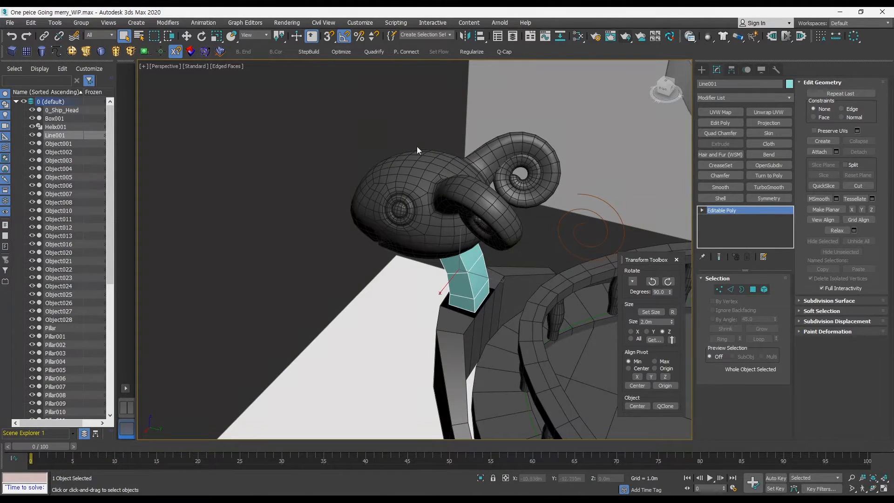
Create a box in empty space beside the ship.
left_click(228, 129)
left_click(16, 53)
middle_click_drag(255, 267, 377, 243)
left_click_drag(296, 286, 311, 320)
left_click(322, 280)
Clone the box next to the original.
key("w")
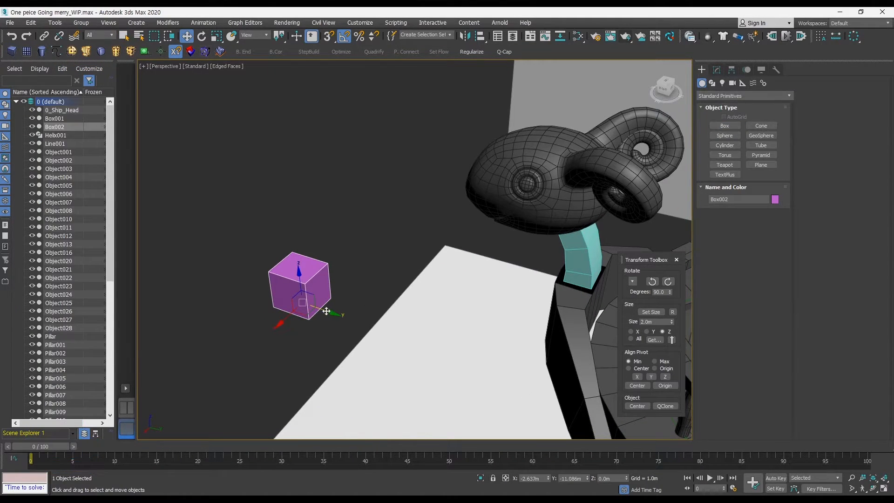
left_click_drag(322, 278, 372, 296, "shift")
left_click(446, 295)
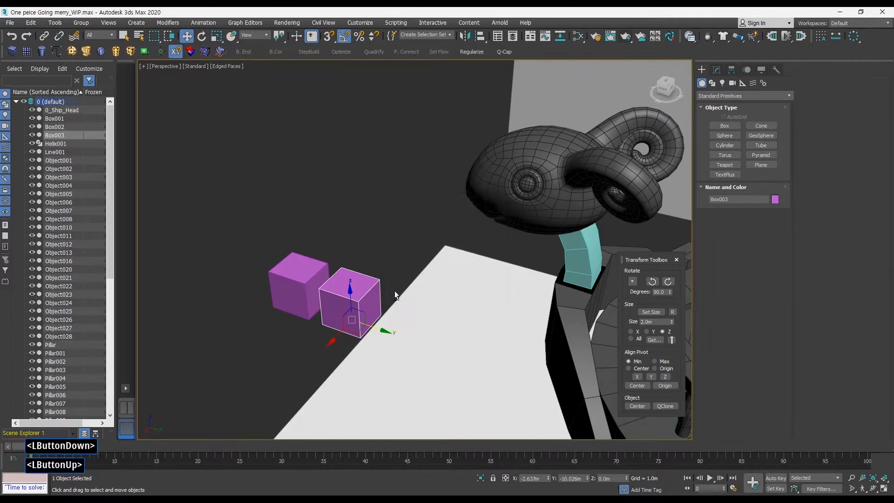
middle_click_drag(394, 290, 286, 234, "alt")
Convert the first box to Editable Poly and attach the second box to it.
left_click(314, 279)
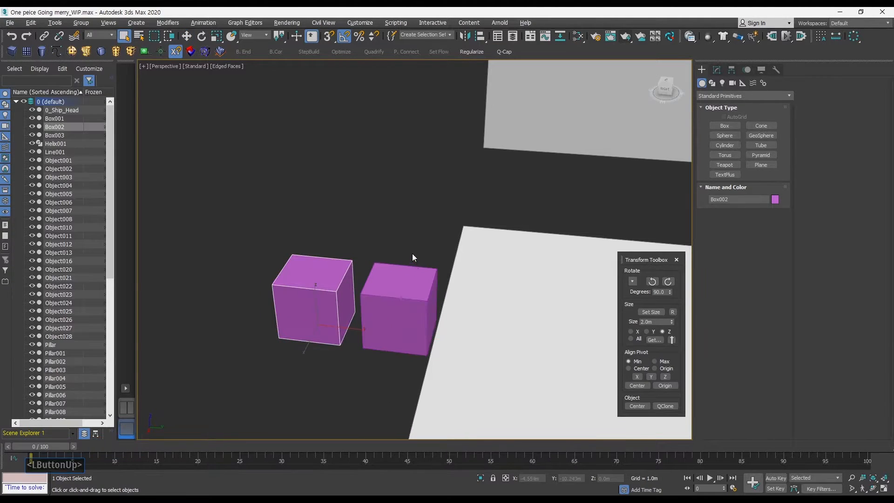
left_click(716, 70)
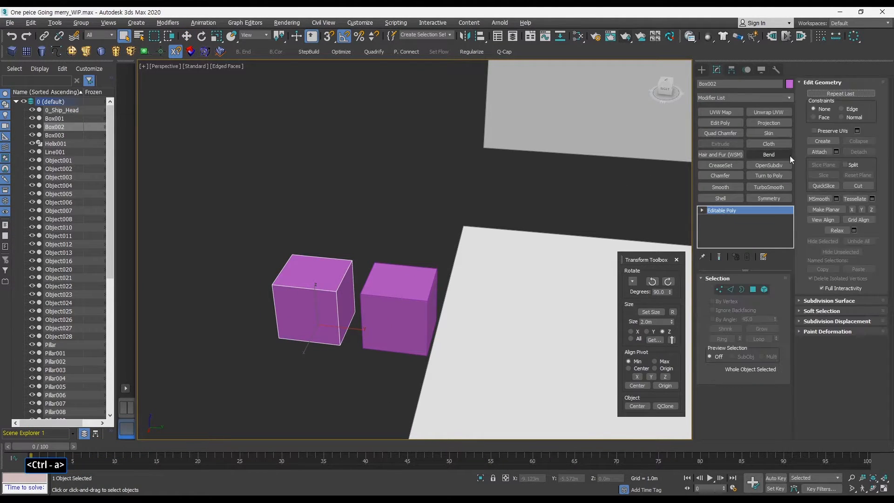
left_click(397, 299)
key("q")
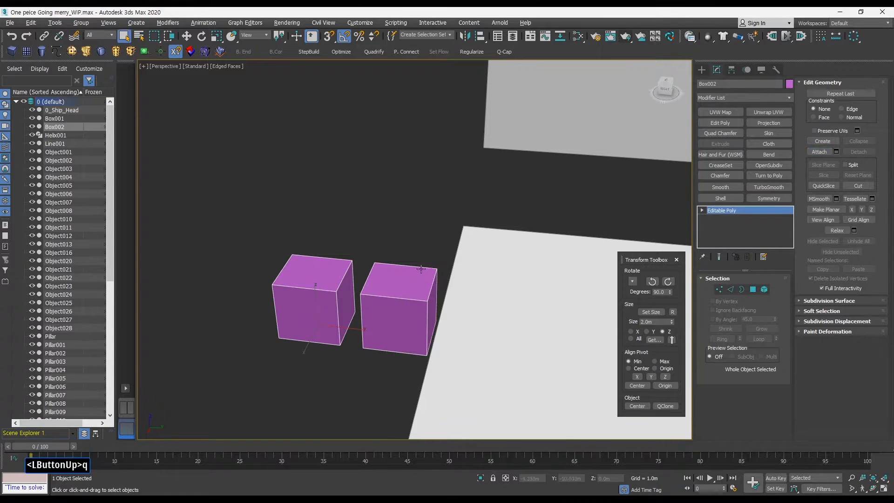
Move the second box's element slightly toward the first box.
middle_click_drag(421, 269, 496, 258, "alt")
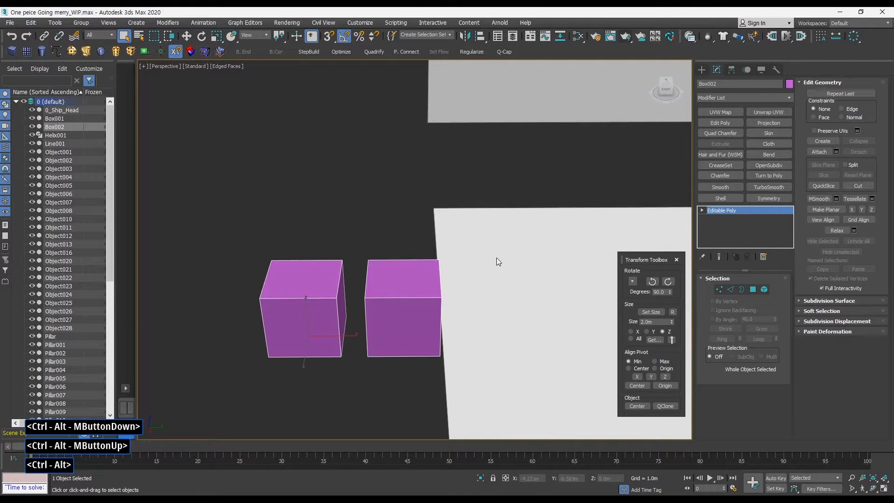
left_click(764, 290)
left_click(435, 303)
key("w")
left_click_drag(425, 307, 407, 307)
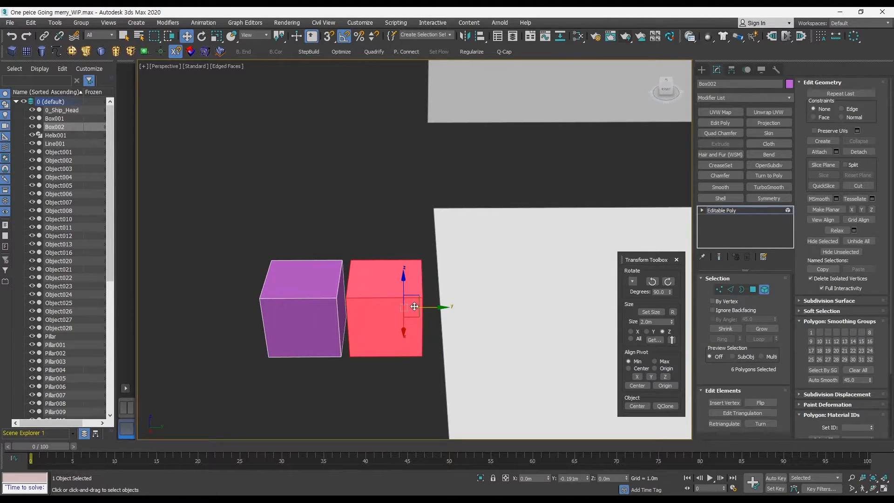
Try bridging the facing edges of the two boxes.
left_click(741, 289)
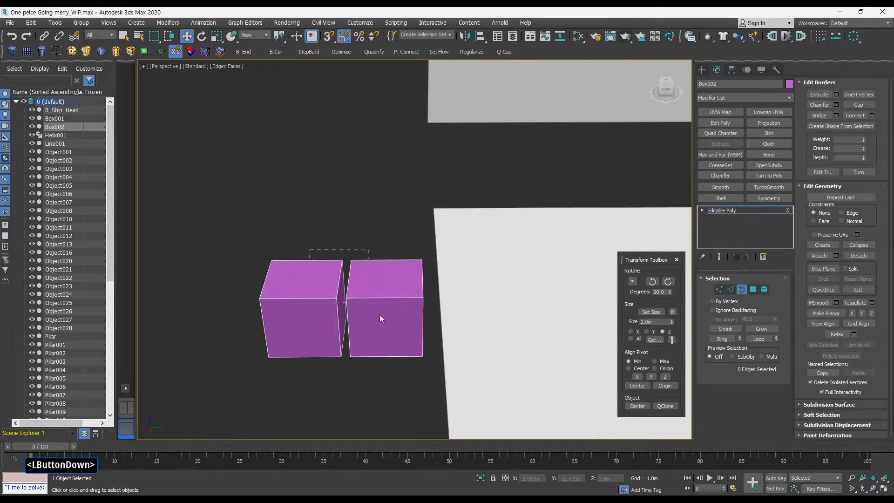
left_click(730, 290)
middle_click_drag(344, 284, 372, 259, "alt")
left_click_drag(392, 399, 392, 399)
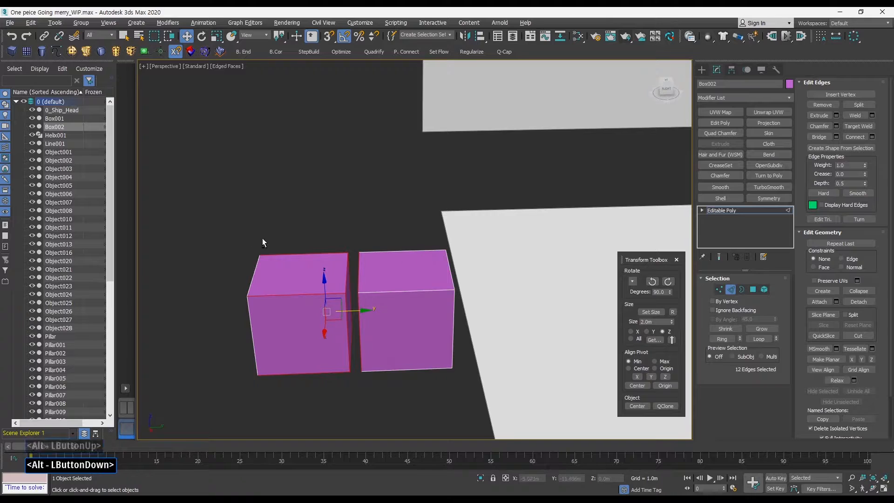
middle_click_drag(262, 238, 232, 231, "alt")
left_click_drag(234, 235, 320, 386, "alt")
middle_click_drag(298, 359, 260, 309, "alt")
key("q")
key("q")
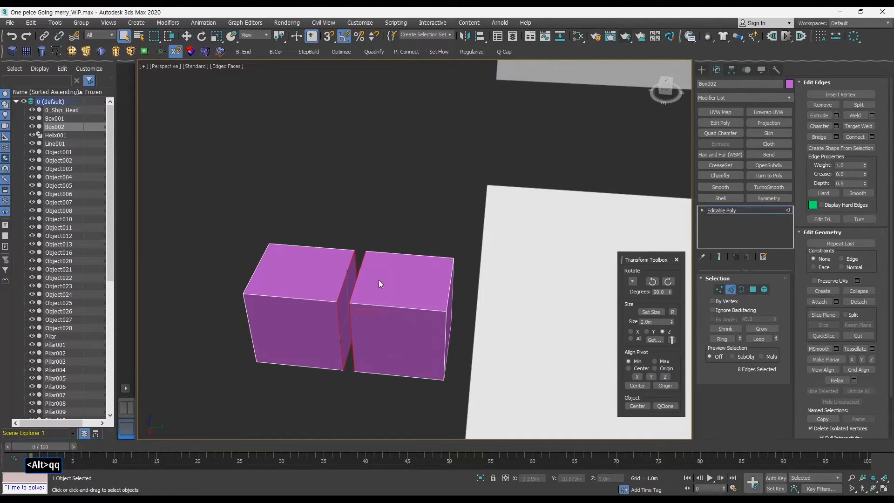
key("ctrl+d")
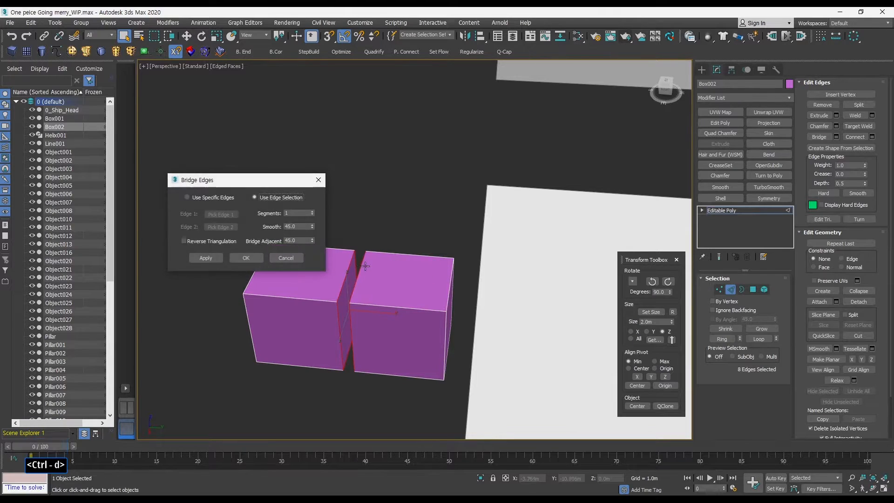
left_click_drag(245, 180, 315, 127)
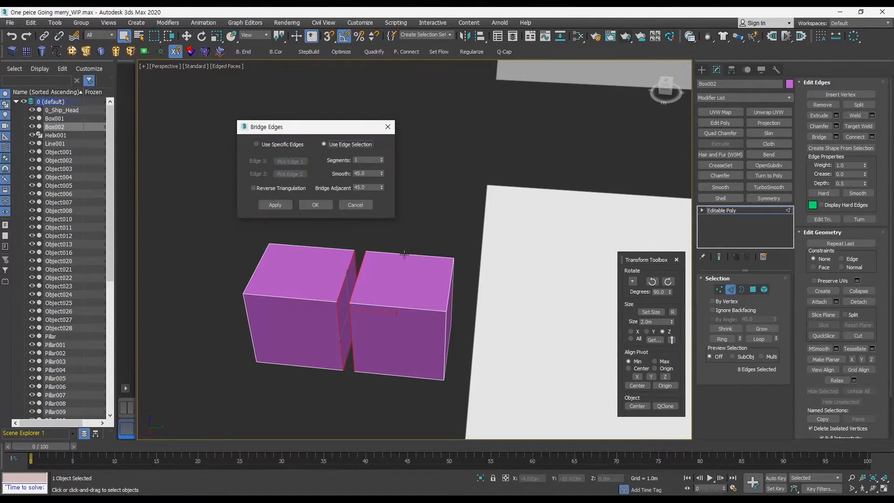
left_click(361, 205)
Move the second box's element so it sits flush against the first box.
middle_click_drag(340, 256, 414, 277, "ctrl+alt")
key("q")
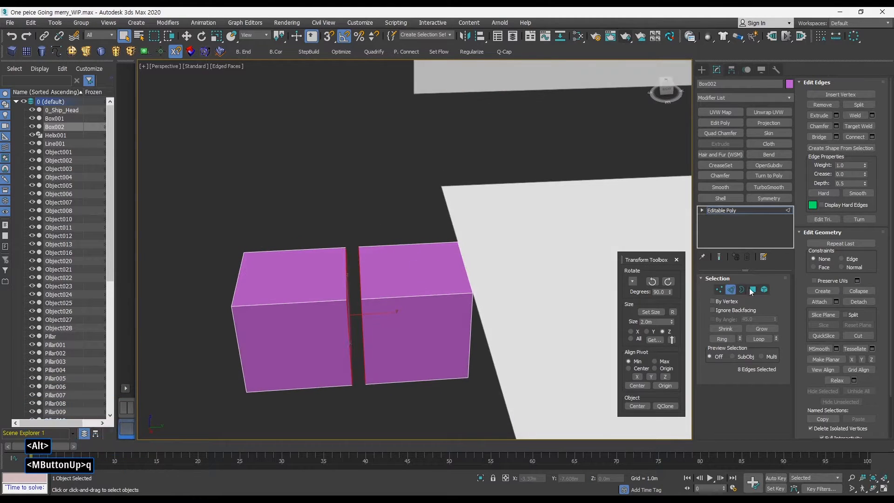
left_click(753, 289)
middle_click_drag(359, 295, 351, 293, "alt")
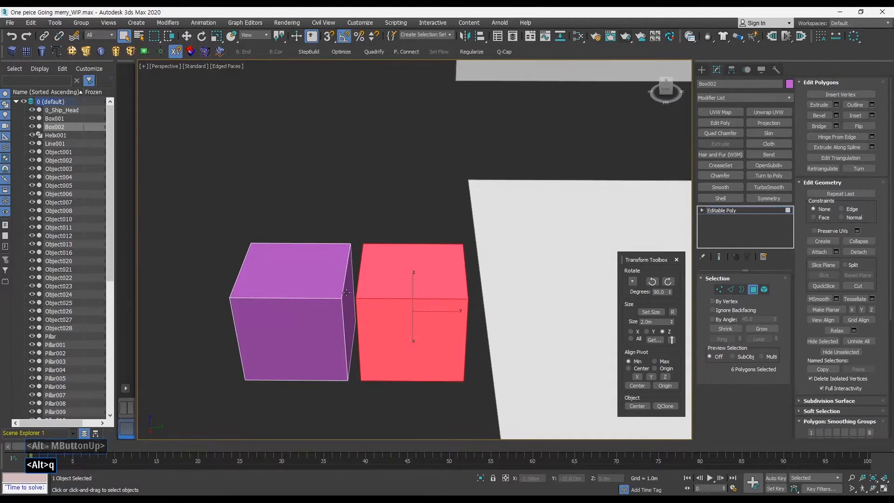
middle_click_drag(447, 285, 424, 285, "alt")
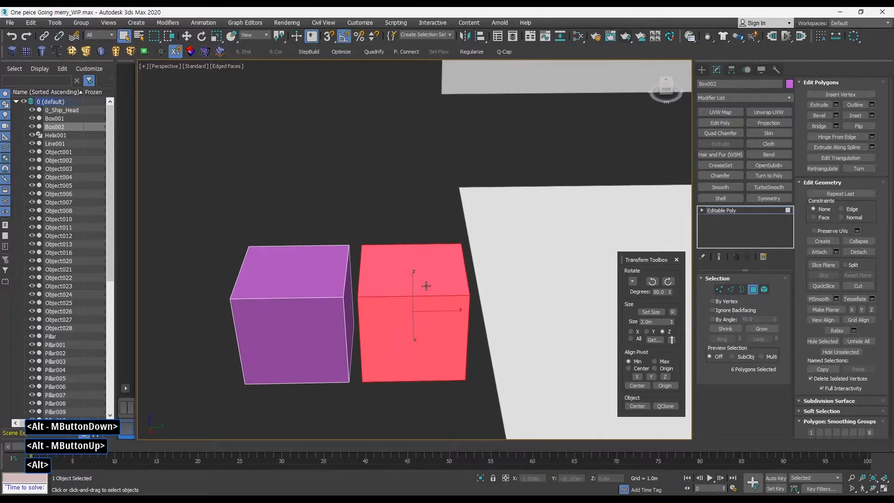
key("w")
left_click_drag(443, 310, 423, 310)
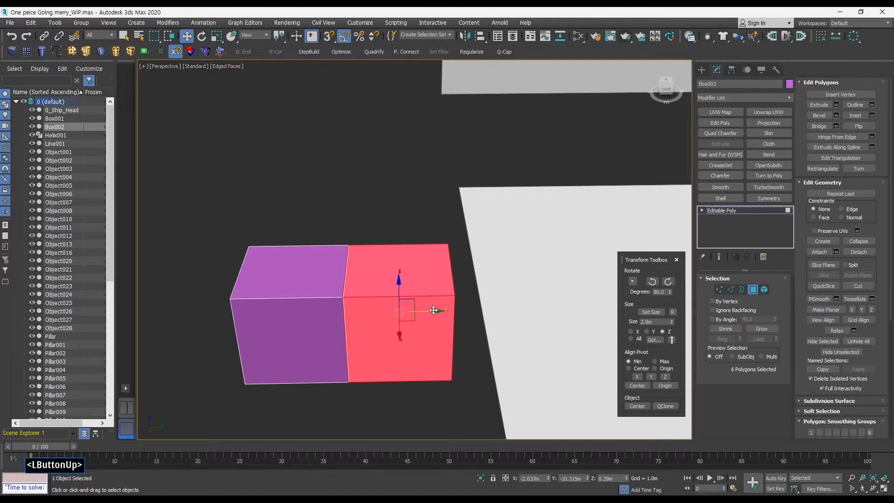
Try welding the seam vertices between the boxes with a 0.09m threshold.
left_click(719, 289)
left_click_drag(306, 219, 395, 403)
middle_click_drag(368, 347, 366, 311, "ctrl+alt")
middle_click_drag(367, 311, 394, 270, "alt")
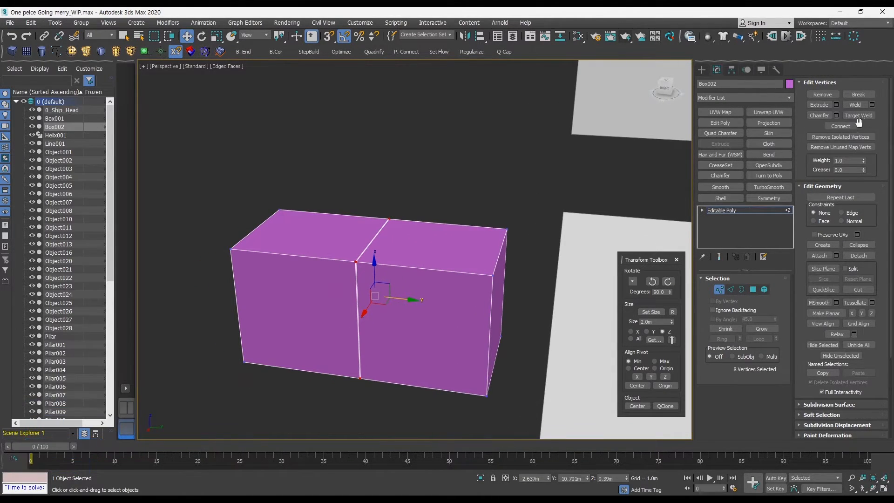
left_click(872, 105)
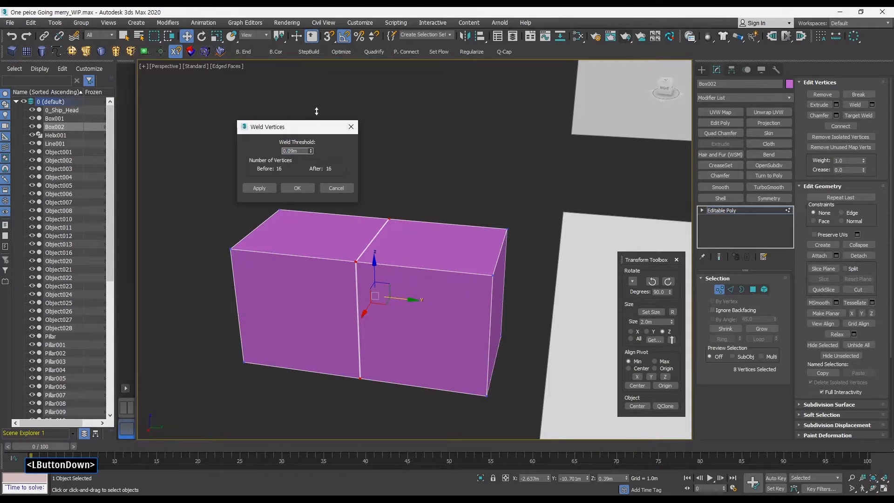
left_click(297, 188)
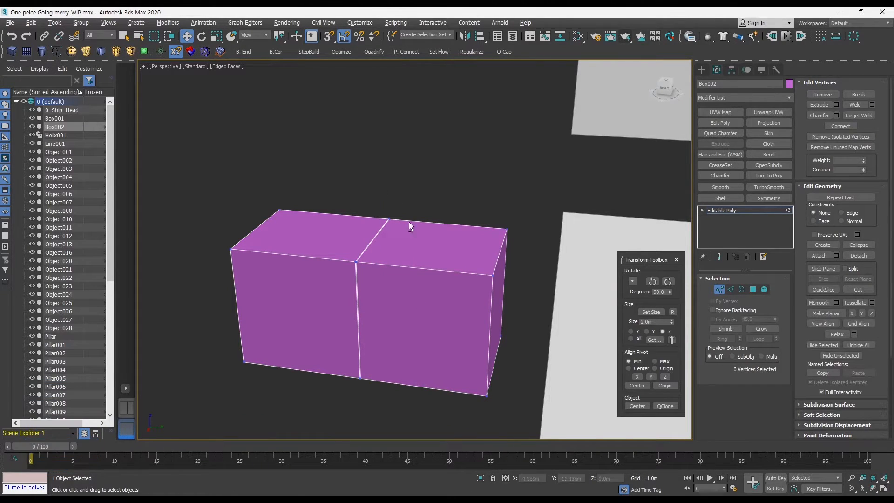
Check whether the two boxes are still separate elements of the object.
middle_click_drag(409, 225, 359, 215, "alt")
key("F3")
mouse_move(312, 192)
left_mouse_down()
mouse_move(429, 339)
mouse_move(414, 339)
left_mouse_up()
key("F3")
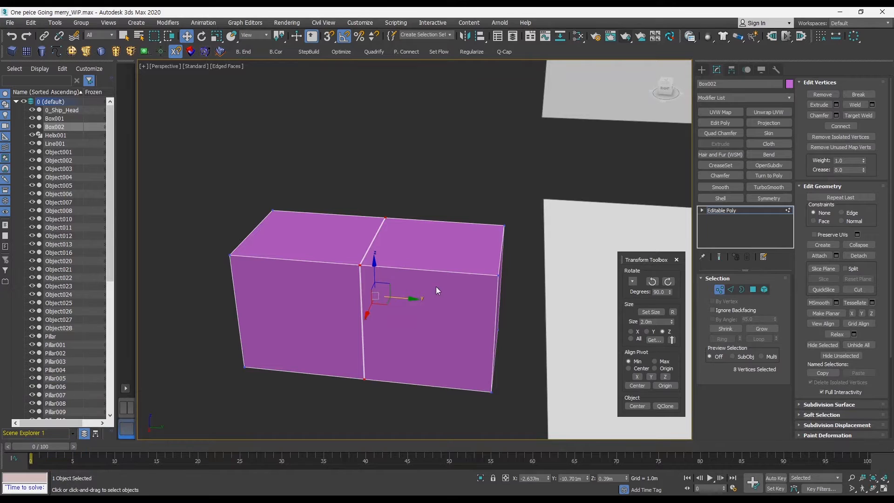
left_click(764, 289)
left_click(496, 267)
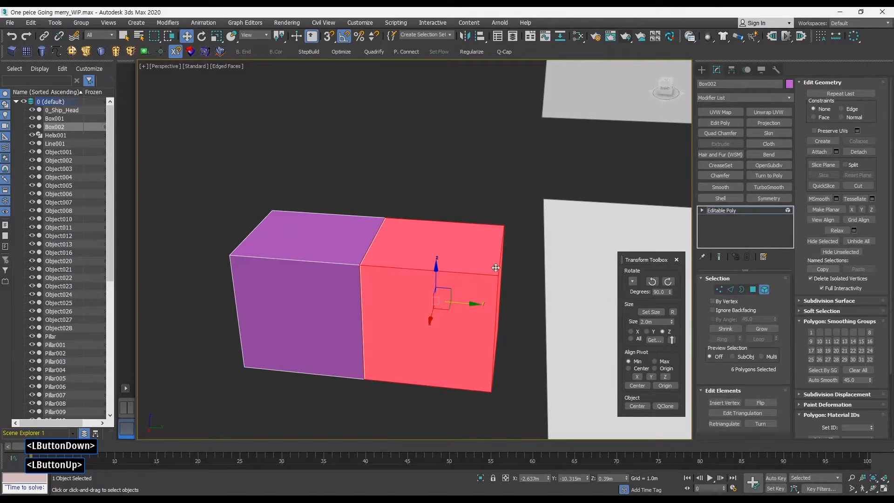
left_click(309, 294)
key("q")
middle_click_drag(494, 257, 461, 259, "alt")
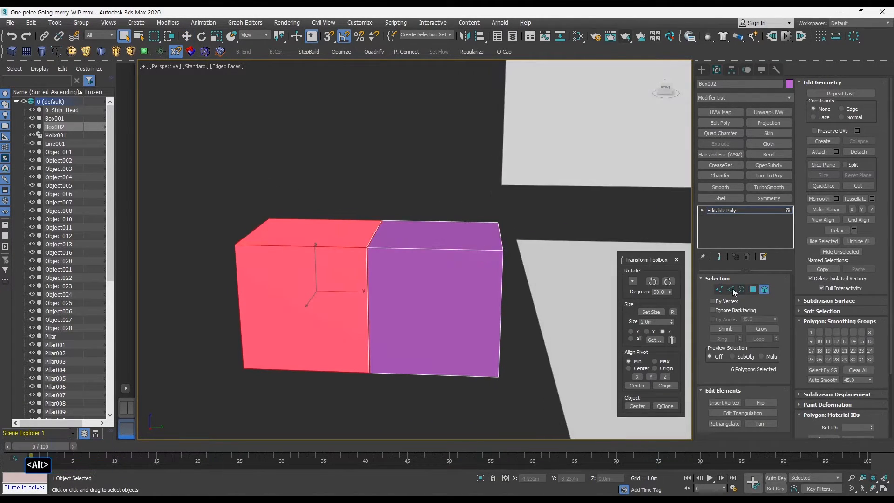
left_click(751, 290)
left_click_drag(349, 219, 407, 395)
left_click_drag(435, 200, 498, 386, "alt")
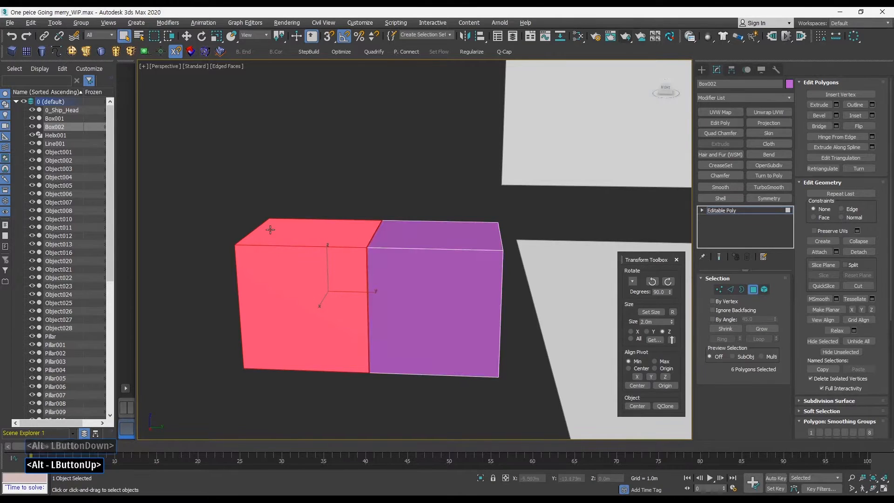
left_click_drag(271, 230, 338, 336, "alt")
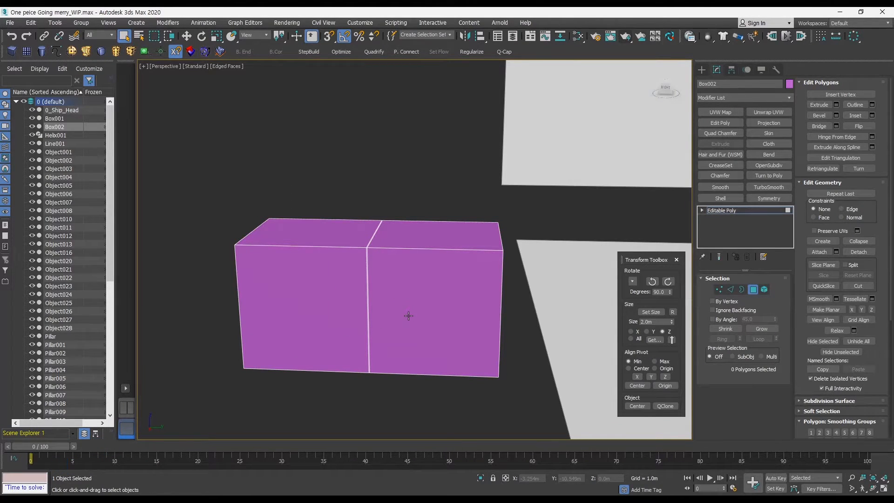
Weld the seam vertices between the boxes with a 0.132m threshold.
left_click(721, 290)
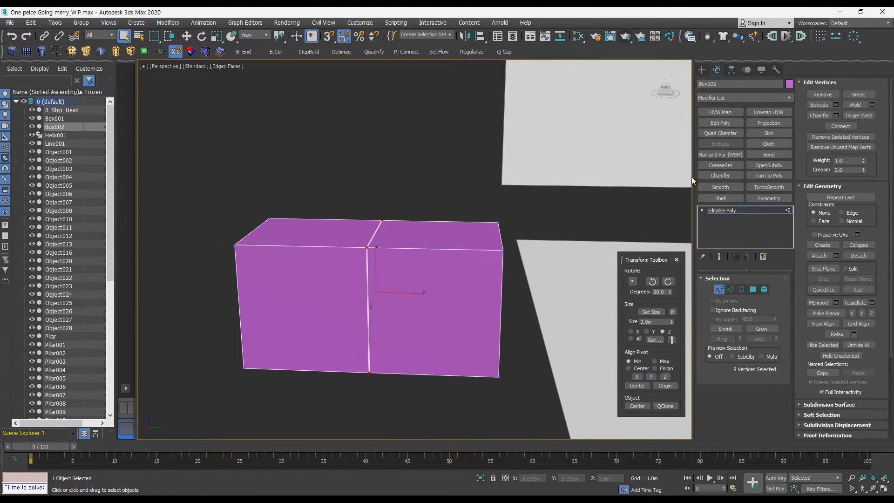
left_click(872, 105)
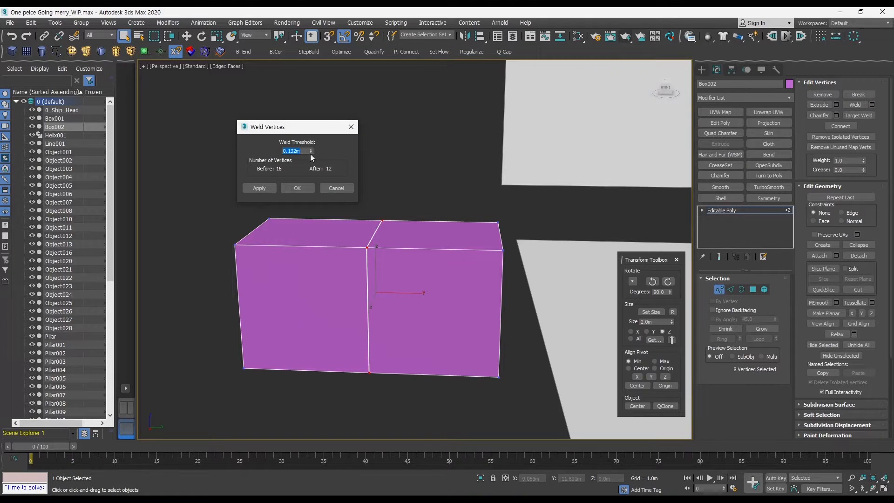
left_click(298, 188)
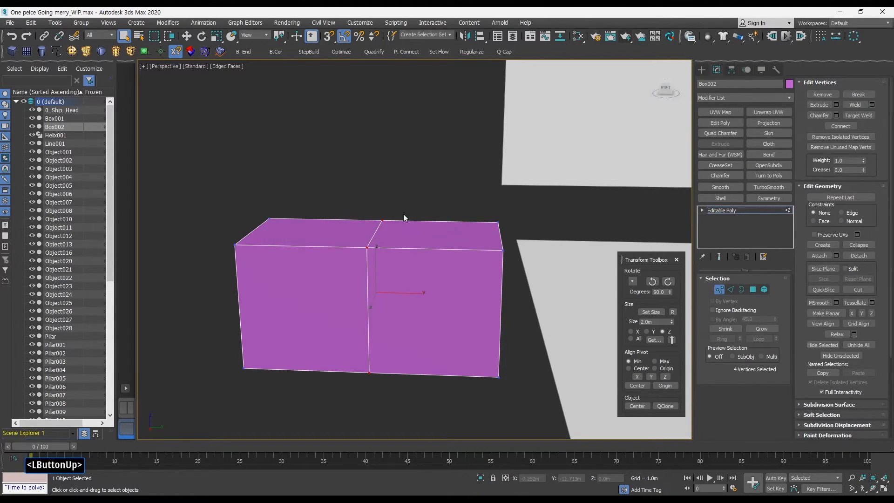
Delete the test boxes.
left_click(720, 289)
middle_click_drag(515, 289, 491, 297, "alt")
left_click(354, 174)
left_click_drag(351, 174, 459, 313)
key("Delete")
Isolate the figurehead support together with the railing beneath it.
middle_click_drag(435, 208, 507, 254)
key("ctrl+shift+z")
middle_click_drag(343, 264, 375, 259)
middle_click_drag(378, 258, 424, 260)
left_click(327, 290)
left_click(315, 337, "ctrl")
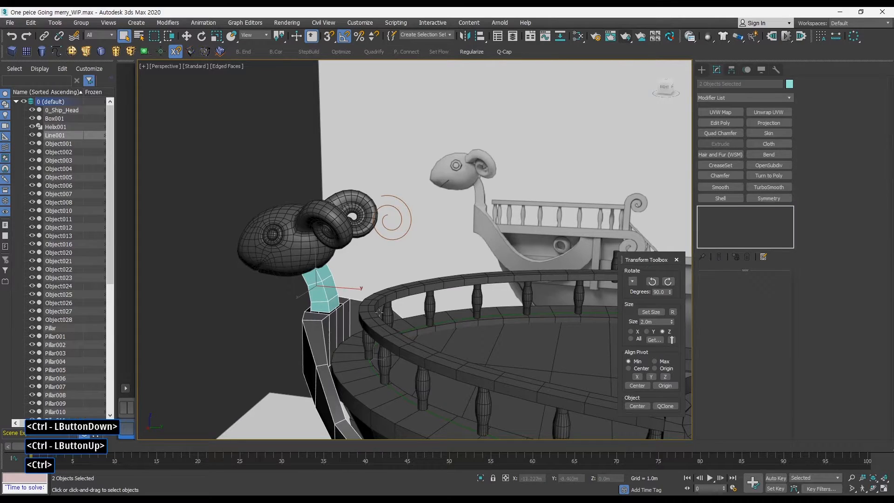
key("alt+q")
middle_click_drag(488, 246, 486, 279)
left_click(377, 188)
left_click(292, 192)
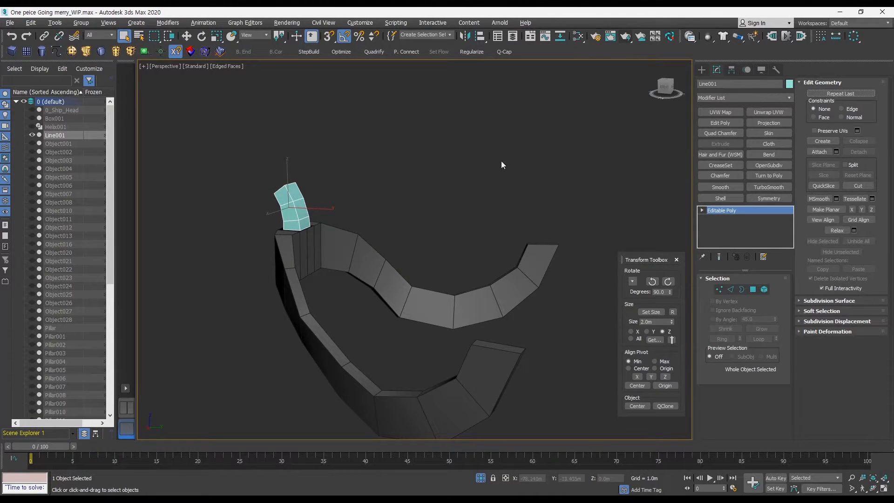
Attach the figurehead support to the railing object.
left_click(420, 300)
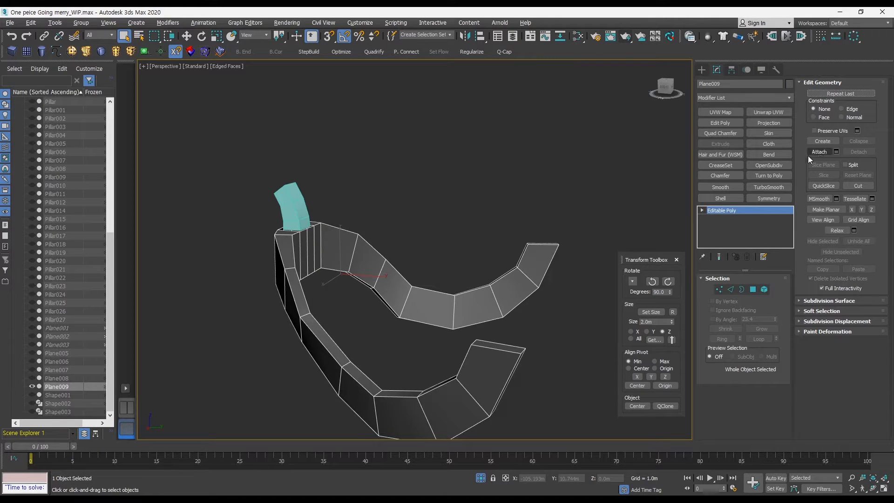
middle_click_drag(474, 286, 396, 298, "alt")
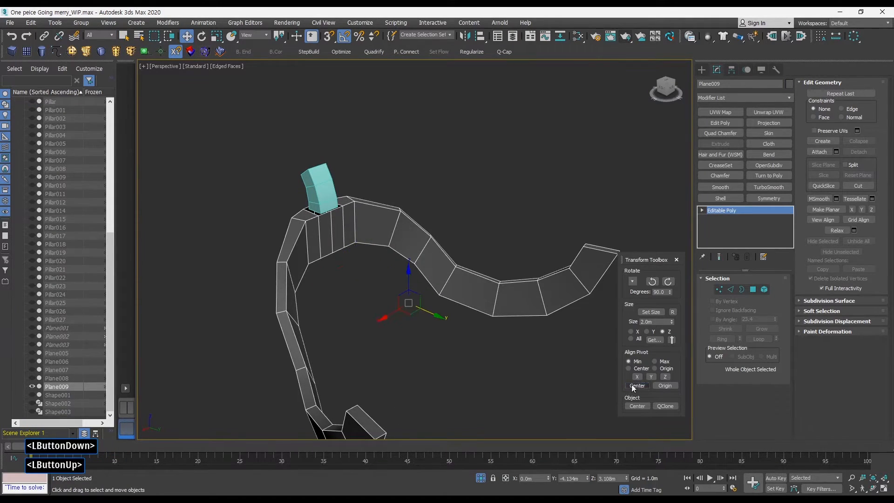
middle_click_drag(521, 359, 498, 346, "alt")
left_click(819, 151)
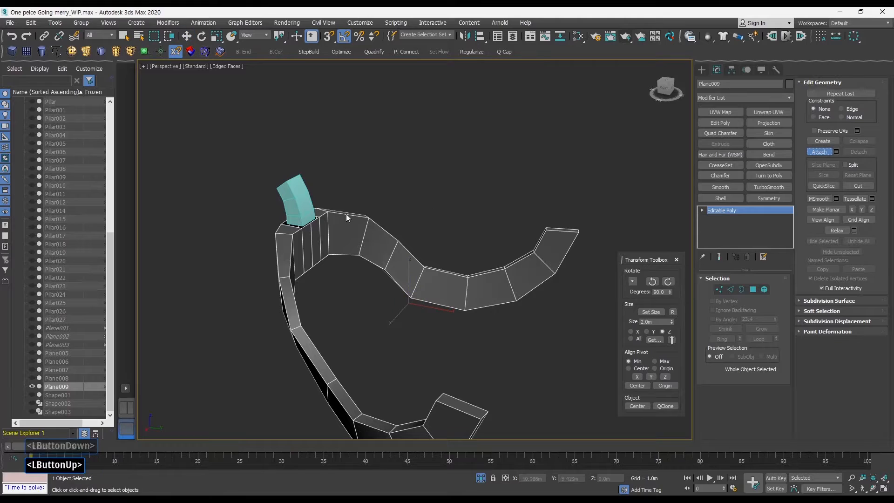
left_click(302, 203)
Inspect the open borders at the support's base and the railing opening beneath it.
middle_click_drag(340, 247, 342, 219, "ctrl+alt")
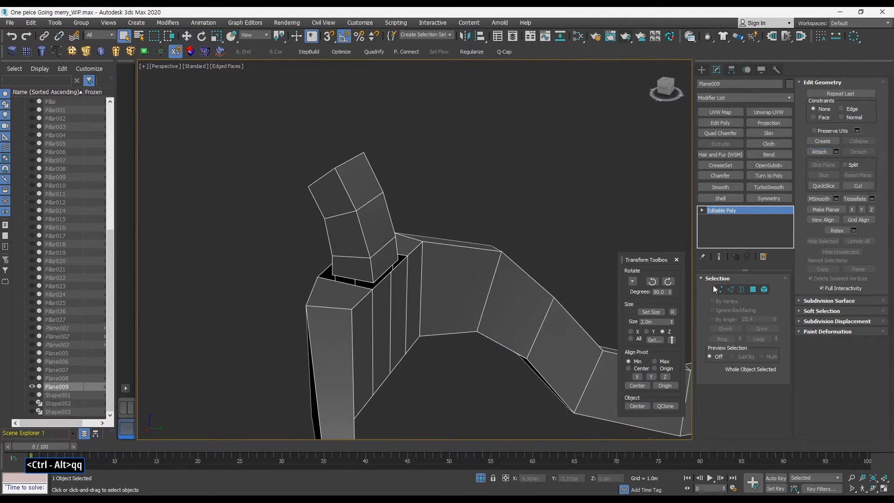
left_click(742, 290)
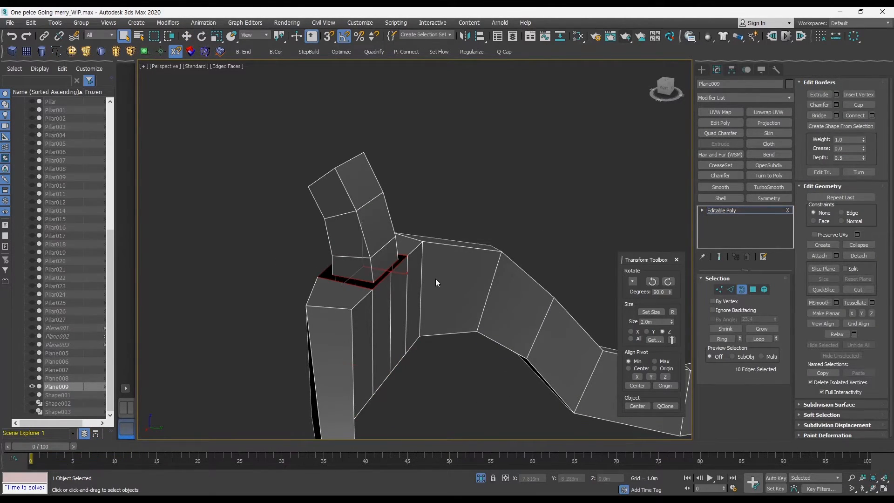
key("ctrl+shift+b")
middle_click_drag(378, 246, 389, 302, "alt")
left_click(354, 213)
left_click(742, 290)
left_click(740, 289)
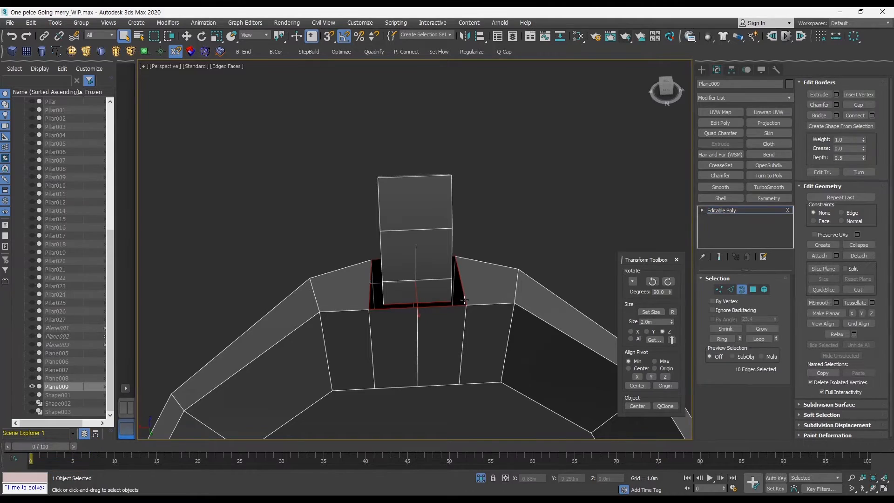
left_click(465, 305)
left_click(460, 306)
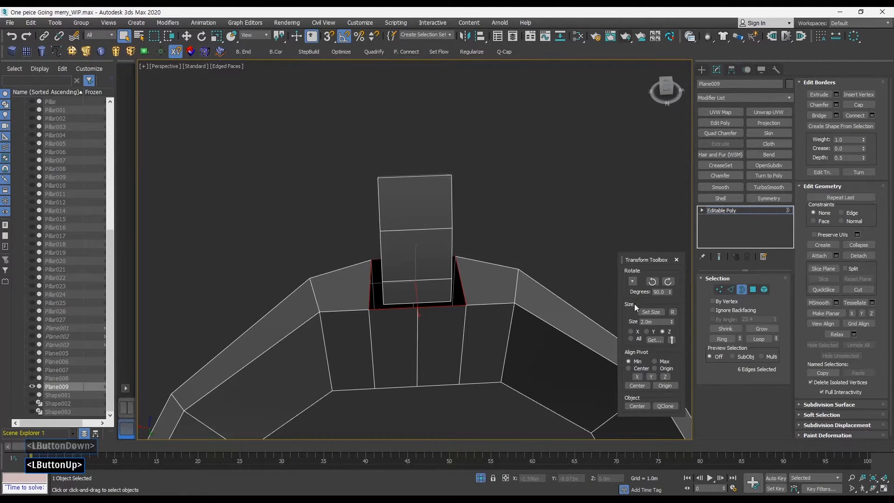
left_click(729, 289, "shift")
left_click(740, 289)
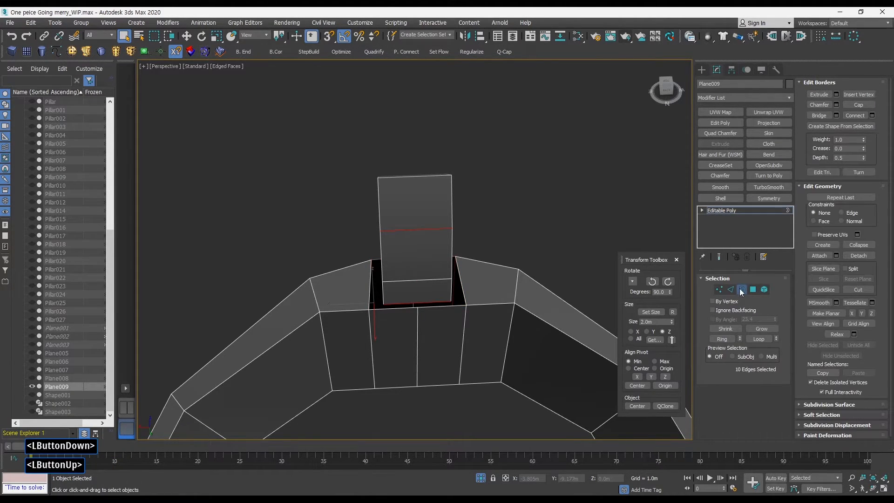
left_click(731, 289, "shift")
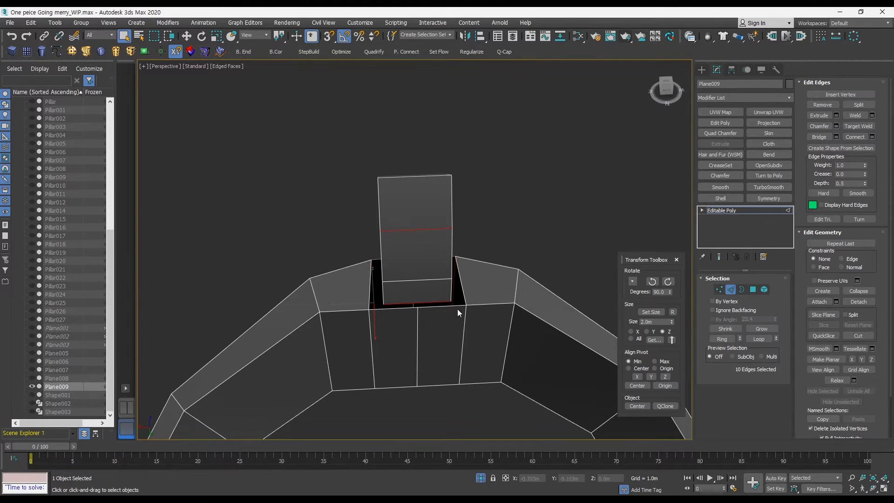
left_click(742, 290)
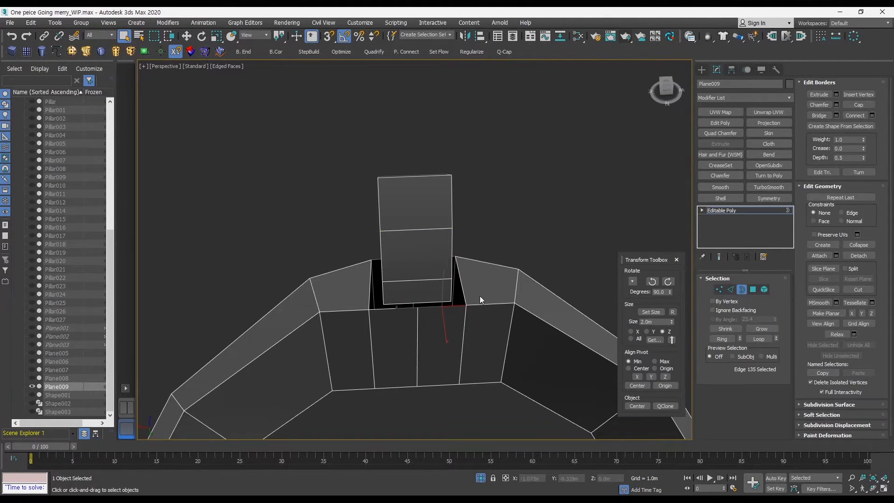
left_click(469, 306)
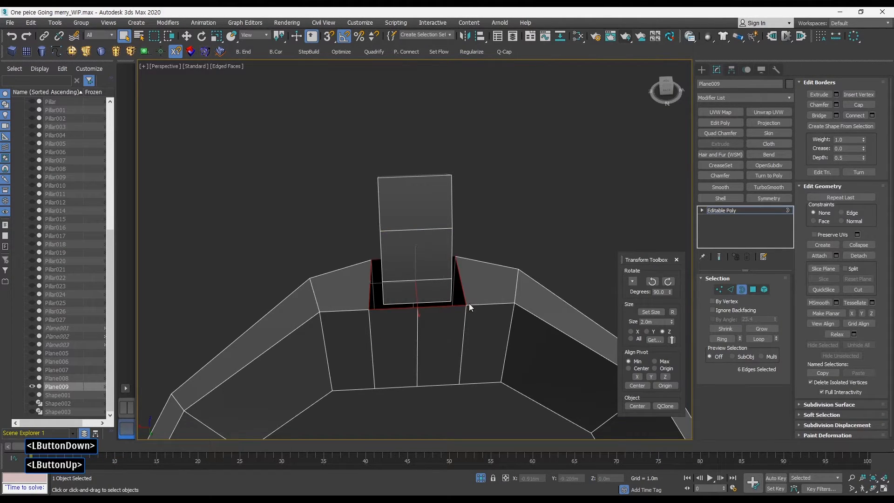
left_click(731, 289, "ctrl")
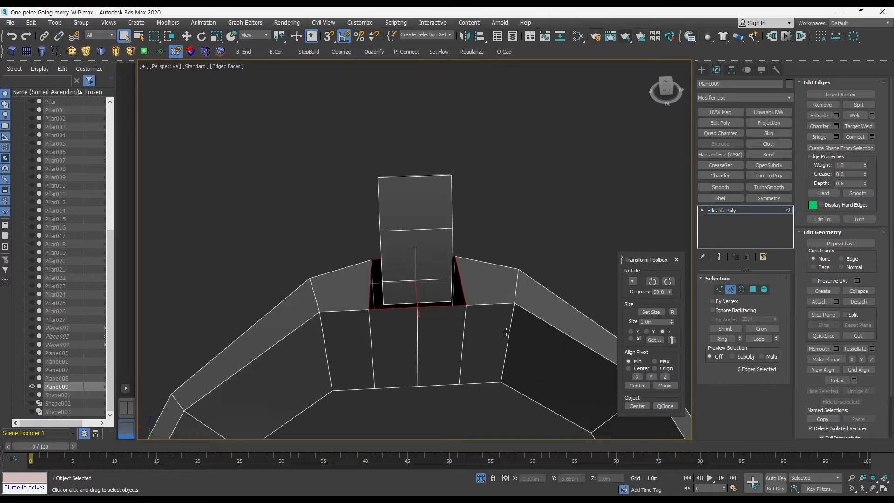
middle_click_drag(506, 331, 545, 267, "ctrl+alt")
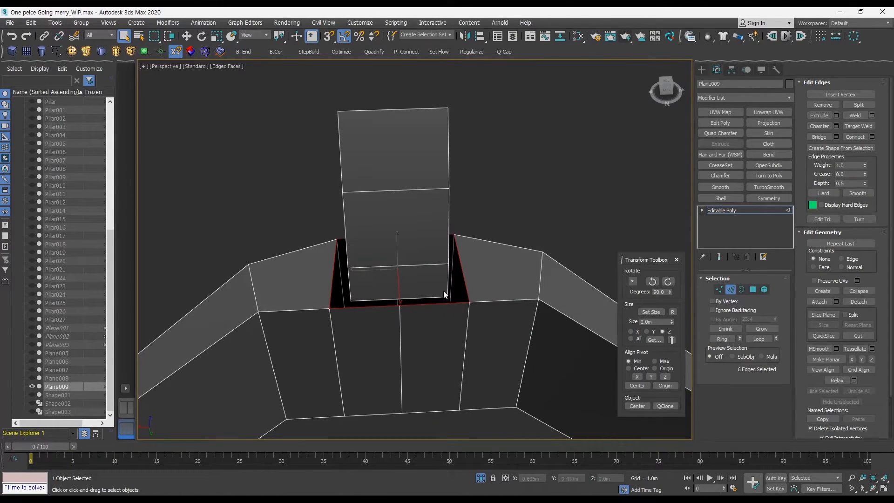
middle_click_drag(444, 294, 470, 278, "alt")
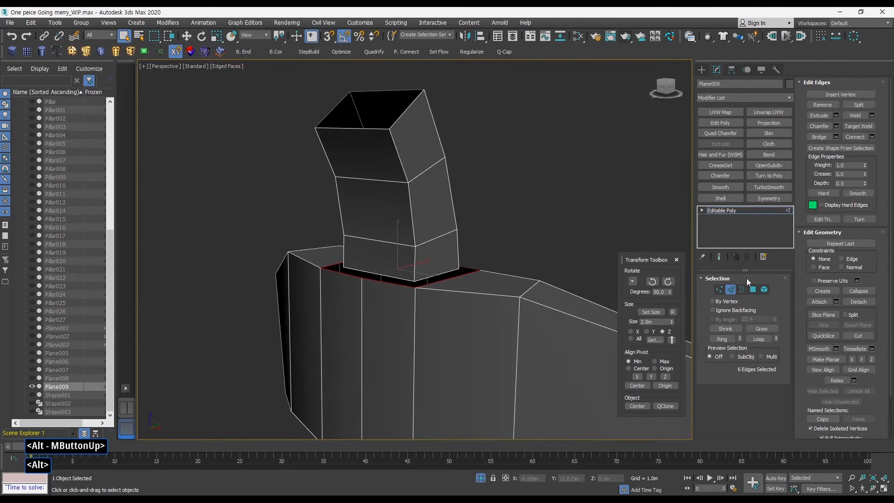
left_click(731, 290)
middle_click_drag(575, 291, 475, 337, "alt")
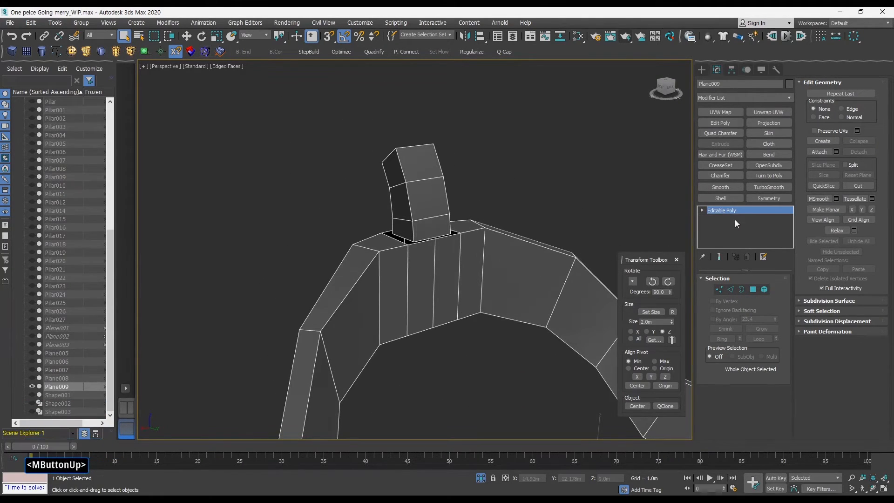
Bridge the support's bottom border to the border of the railing opening.
left_click(767, 201)
key("q")
middle_click_drag(508, 287, 575, 301)
middle_click_drag(575, 300, 537, 299, "alt")
left_click(742, 289)
left_click(540, 245)
middle_click_drag(564, 269, 517, 270)
key("ctrl+d")
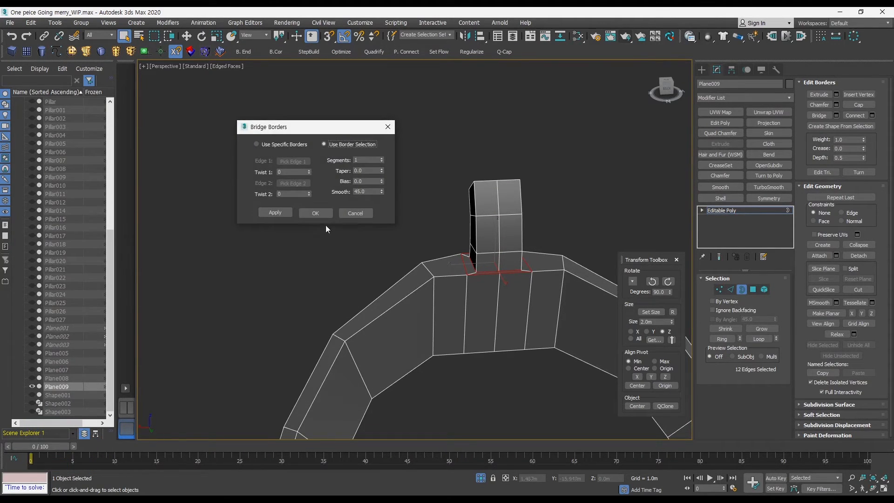
left_click(316, 212)
Cap the open border at the top end of the figurehead support.
middle_click_drag(434, 239, 709, 289, "alt")
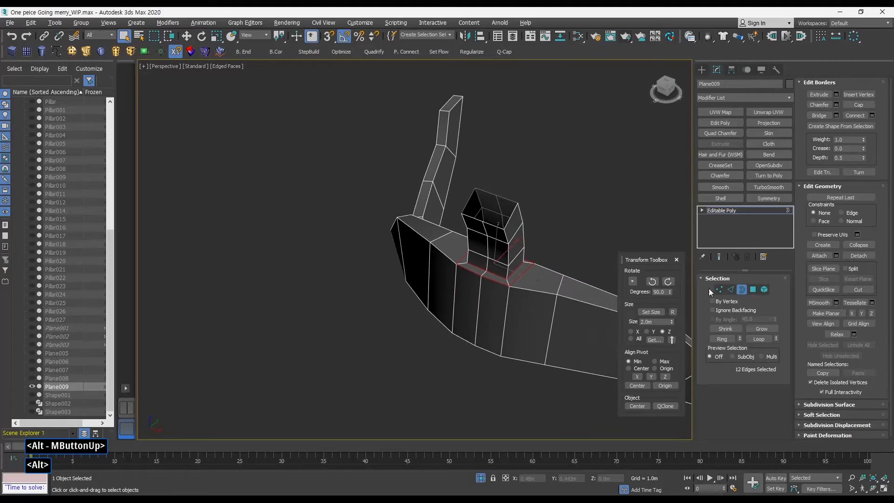
left_click(741, 289)
middle_click_drag(558, 280, 608, 277, "alt")
left_click(741, 289)
middle_click_drag(483, 244, 412, 217, "ctrl+alt")
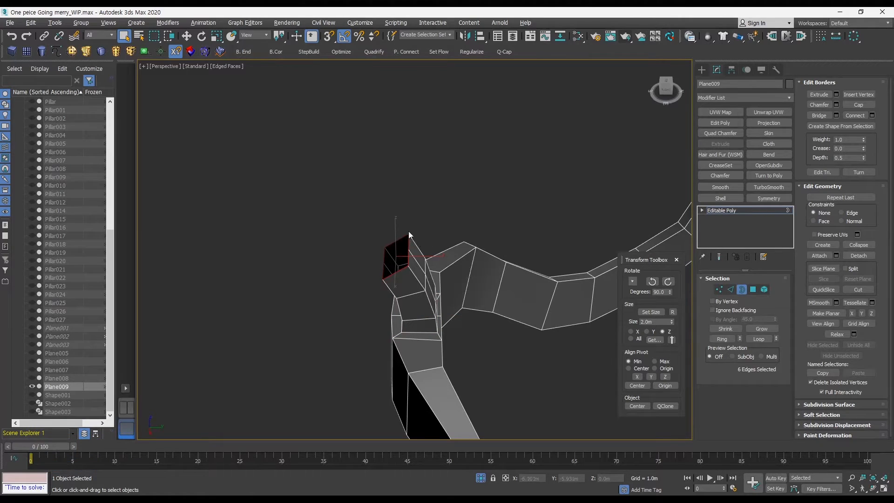
key("alt+p")
key("y")
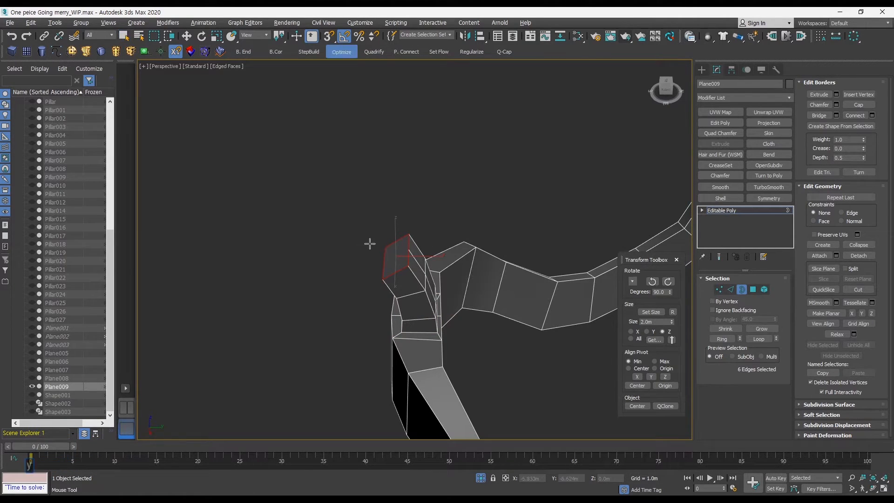
Exit isolation mode to view the full ship model.
key("1")
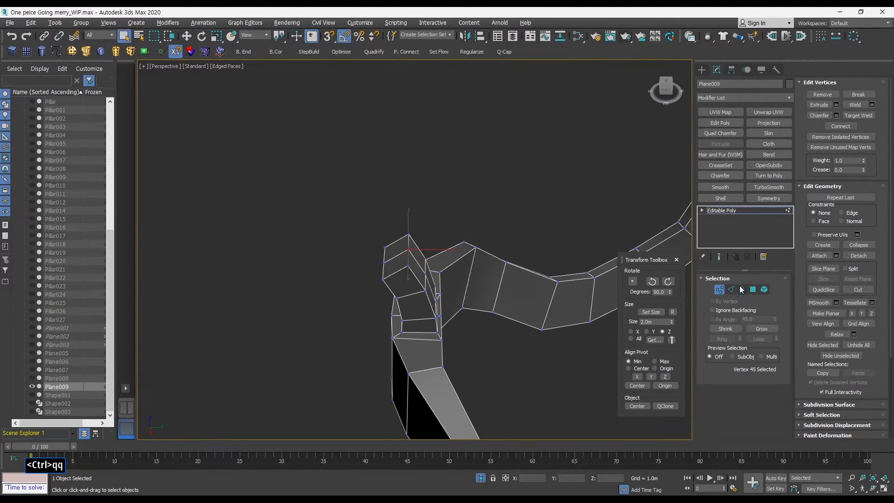
left_click(719, 289)
middle_click_drag(674, 216, 456, 246, "alt")
key("alt+q")
middle_click_drag(361, 257, 381, 223, "alt")
key("w")
left_click(400, 235)
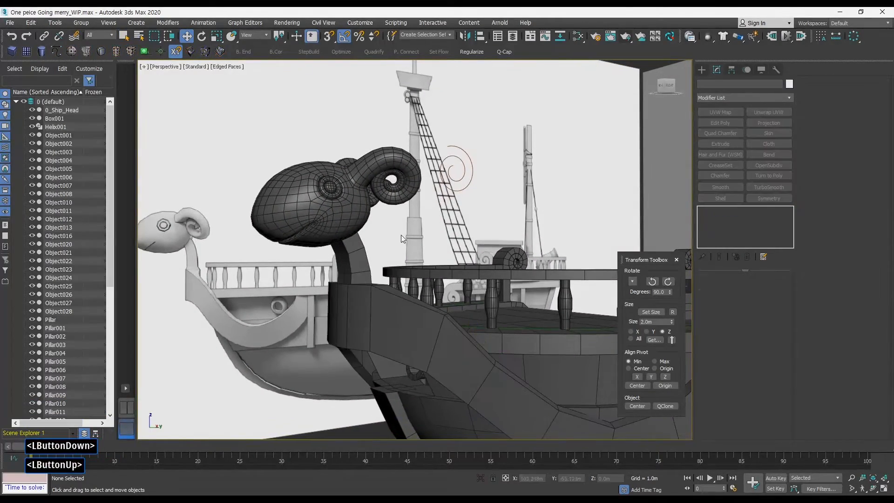
Isolate the railing object again and examine it in wireframe and edged-face shading.
left_click(355, 260)
middle_click_drag(363, 251, 337, 259, "alt")
key("alt+q")
middle_click_drag(476, 213, 468, 304, "alt")
key("F3")
key("F3")
key("F4")
middle_click_drag(468, 304, 442, 257, "alt")
key("F3")
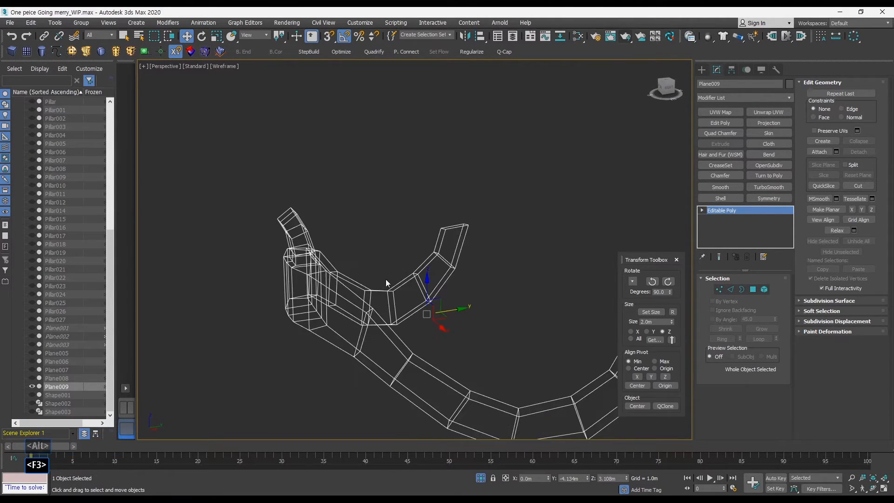
key("F3")
key("F4")
middle_click_drag(354, 284, 400, 285)
middle_click_drag(384, 288, 368, 274, "ctrl+alt")
middle_click_drag(367, 275, 677, 208, "alt")
Apply a Smooth modifier with Auto Smooth to the railing object.
left_click(727, 176)
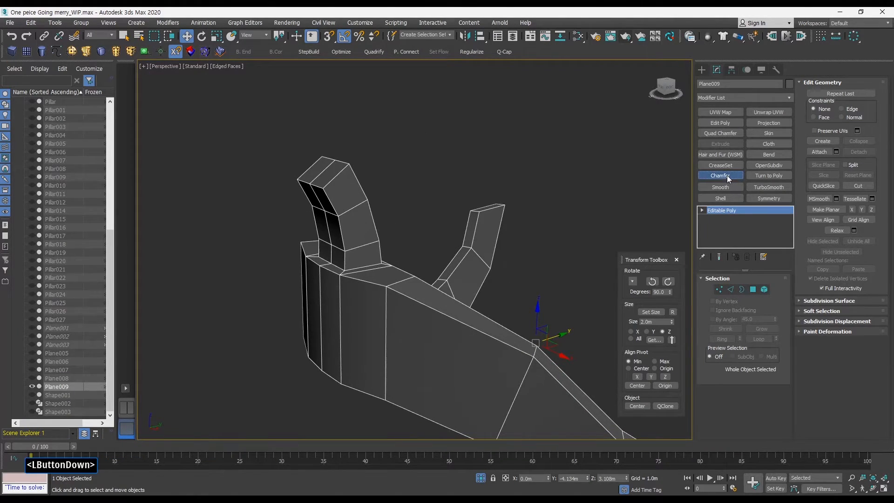
right_click_drag(721, 212, 726, 223)
left_click(725, 189)
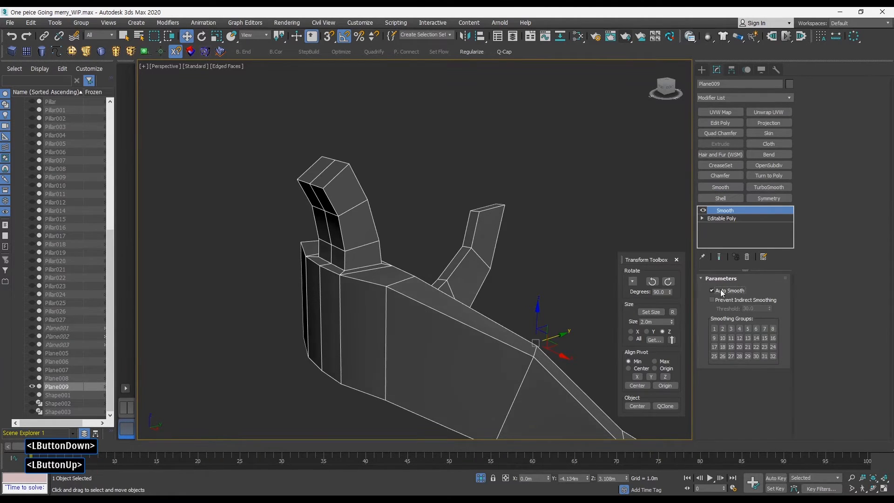
middle_click_drag(514, 273, 505, 296, "ctrl+alt")
mouse_move(504, 296)
middle_mouse_down()
mouse_move(494, 297)
mouse_move(545, 275)
mouse_move(401, 296)
mouse_move(373, 285)
mouse_move(365, 295)
mouse_move(383, 275)
mouse_move(395, 335)
mouse_move(415, 313)
mouse_move(409, 270)
mouse_move(396, 269)
mouse_move(425, 305)
mouse_move(527, 290)
mouse_move(502, 250)
mouse_move(568, 250)
mouse_move(471, 320)
mouse_move(424, 273)
mouse_move(457, 276)
mouse_move(438, 284)
middle_mouse_up()
key("F4")
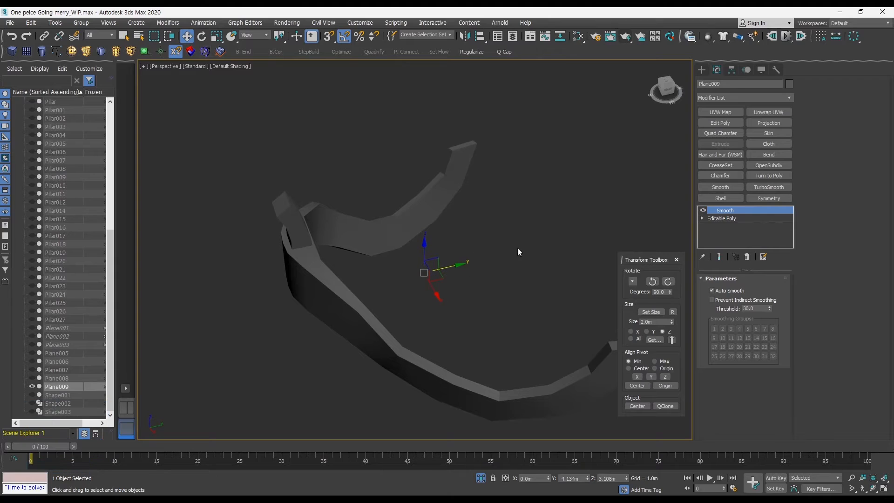
key("F4")
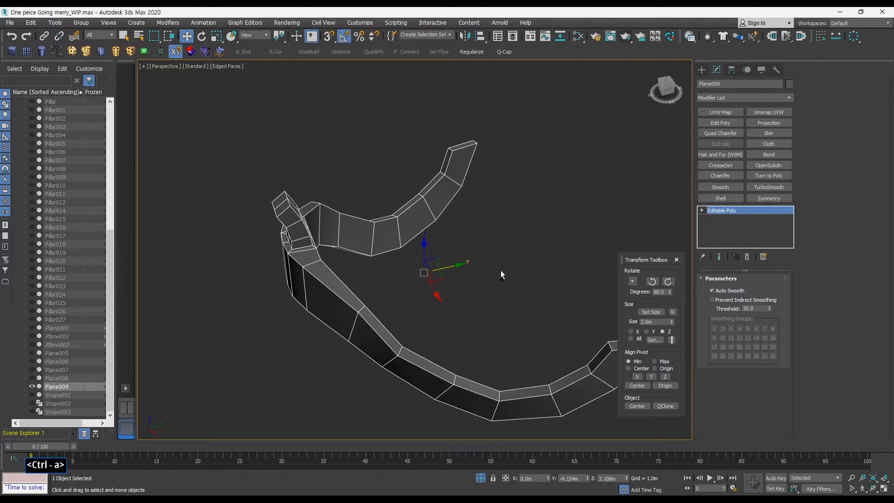
Select all hard edges of the railing object.
key("F3")
key("F4")
key("q")
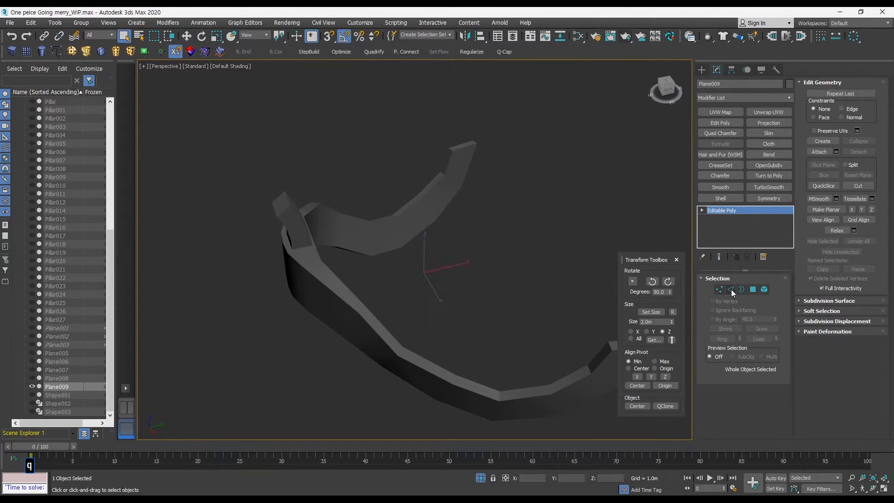
left_click(731, 289)
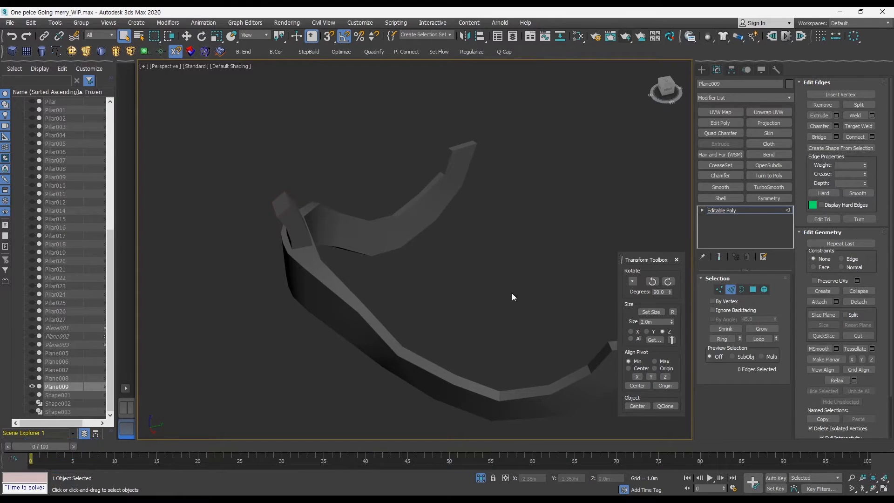
key("ctrl+minus")
left_click(119, 65)
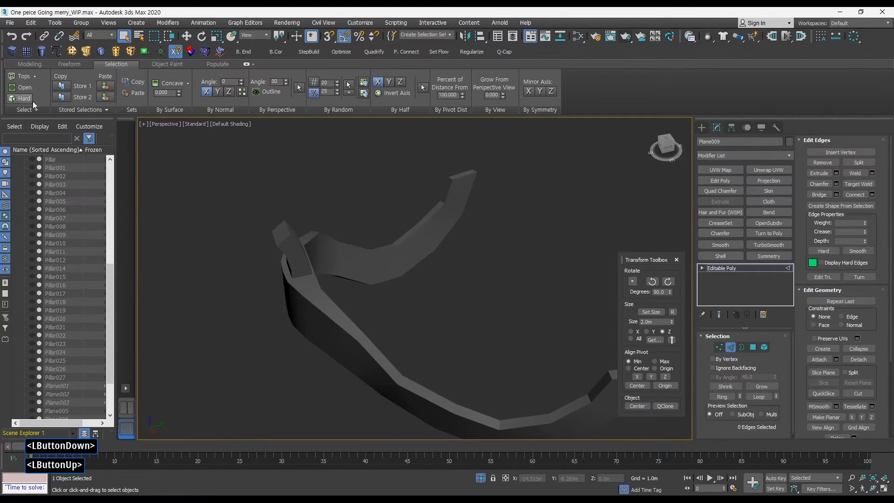
left_click(24, 99)
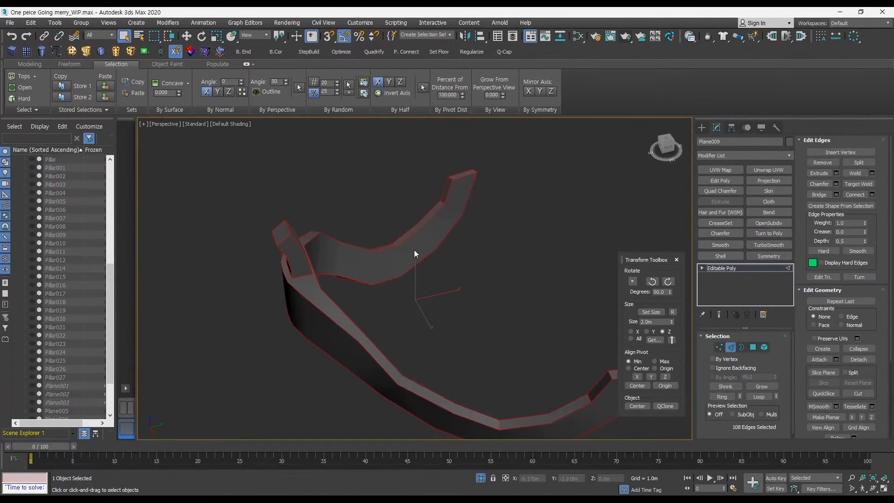
middle_click_drag(415, 249, 506, 260, "alt")
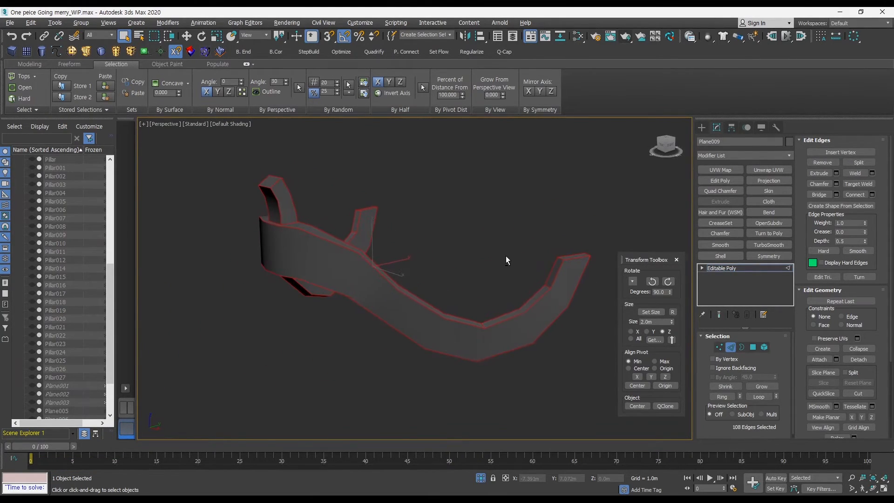
Add a TurboSmooth modifier with separation by smoothing groups enabled.
left_click(731, 347)
middle_click_drag(501, 310, 516, 302, "alt")
left_click(769, 245)
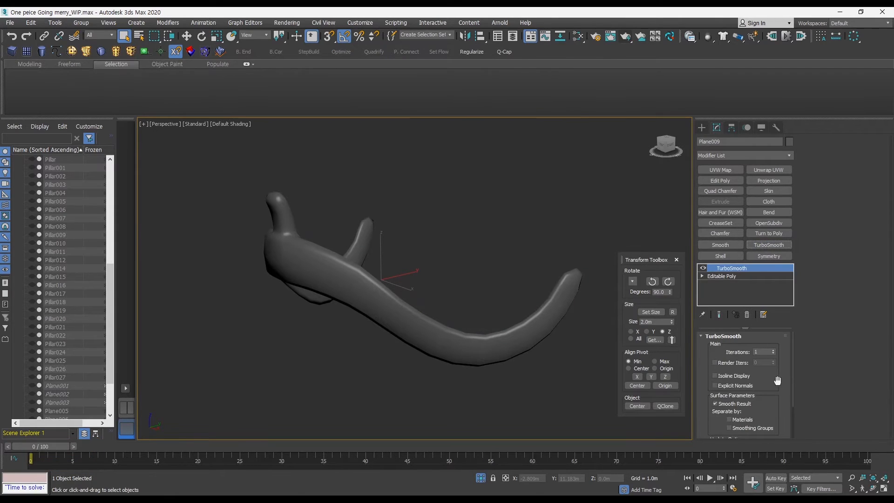
left_click(744, 427)
Add an Edit Poly modifier on top of the TurboSmooth and select an edge loop where the support meets the railing.
mouse_move(419, 298)
middle_mouse_down("alt")
mouse_move(456, 340)
mouse_move(294, 289)
mouse_move(334, 259)
mouse_move(312, 266)
mouse_move(671, 237)
middle_mouse_up("alt")
key("F4")
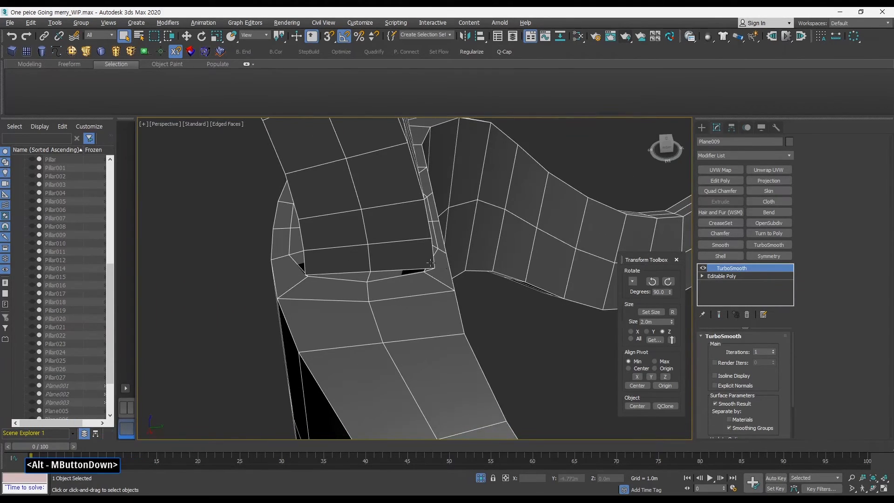
middle_click_drag(430, 263, 408, 274, "alt")
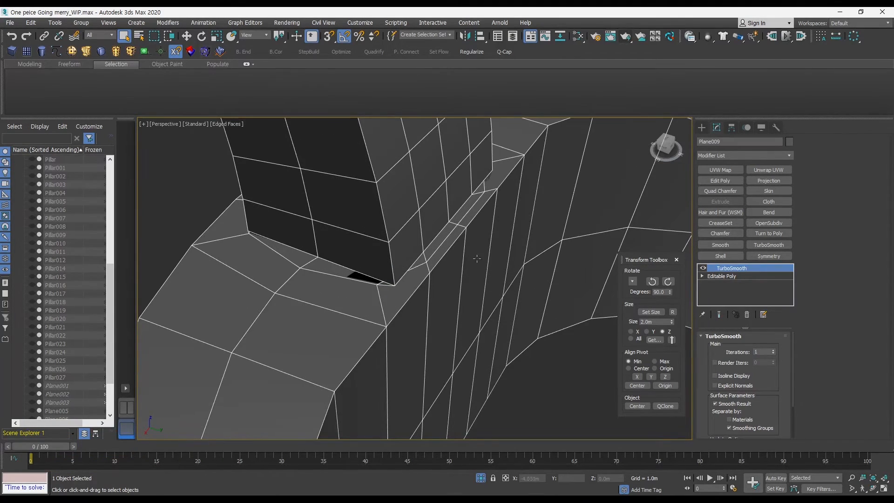
left_click(720, 180)
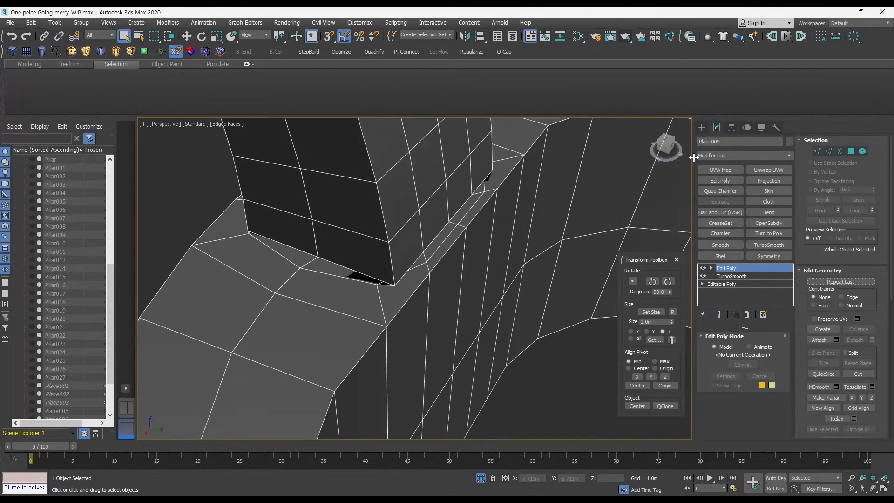
left_click(829, 151)
double_click(438, 245)
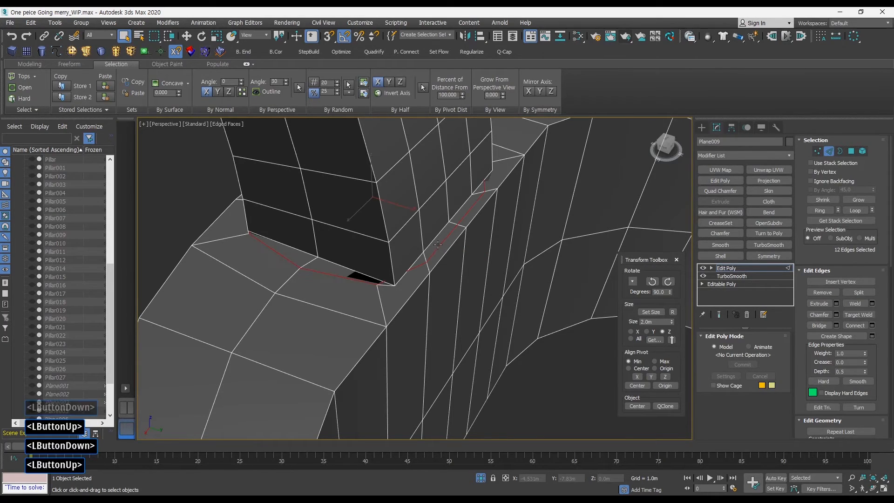
Select the long edge loop running along the railing and remove it together with its vertices.
middle_click_drag(442, 246, 463, 235)
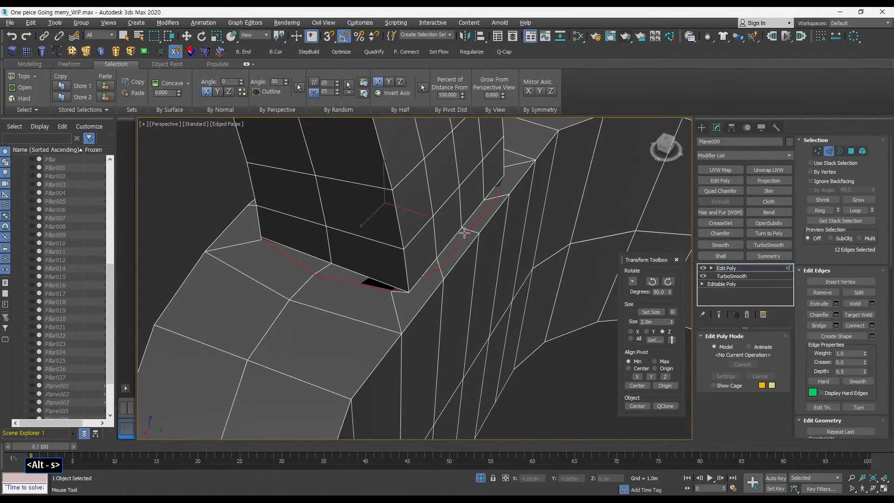
left_click_drag(466, 238, 472, 257, "alt")
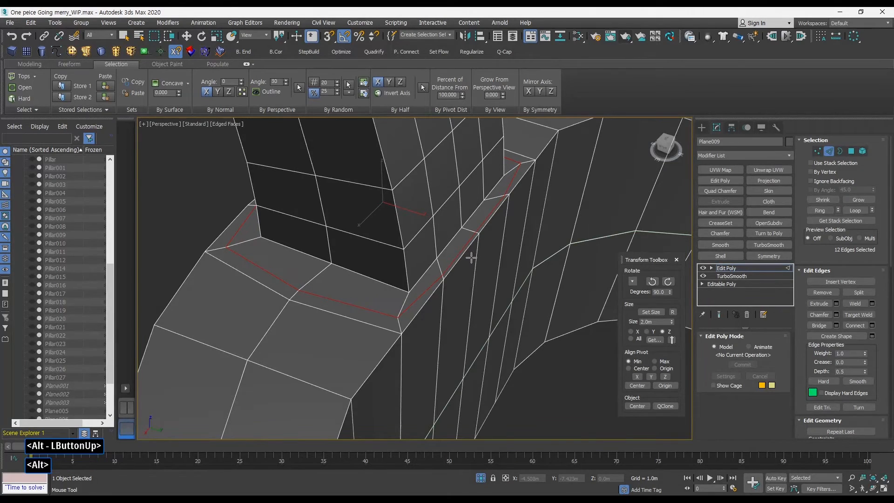
key("q")
middle_click_drag(465, 249, 519, 253, "ctrl+alt")
key("q")
left_click(828, 151)
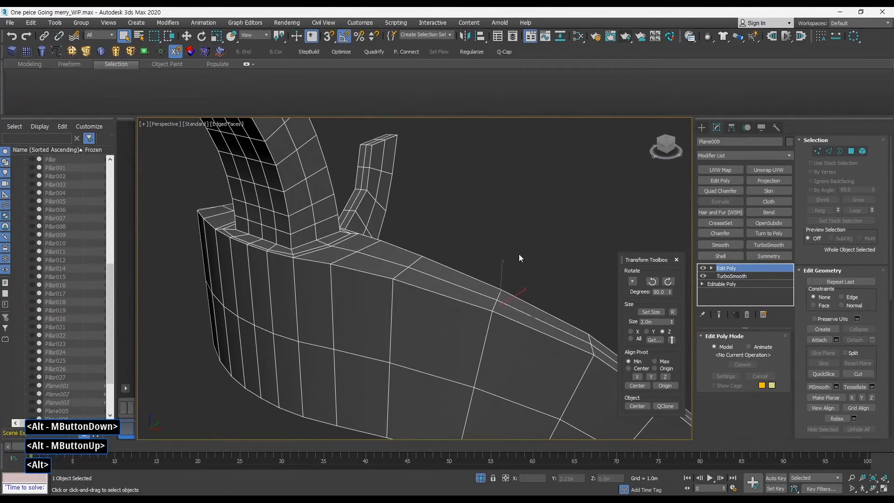
key("q")
key("q")
left_click(829, 152)
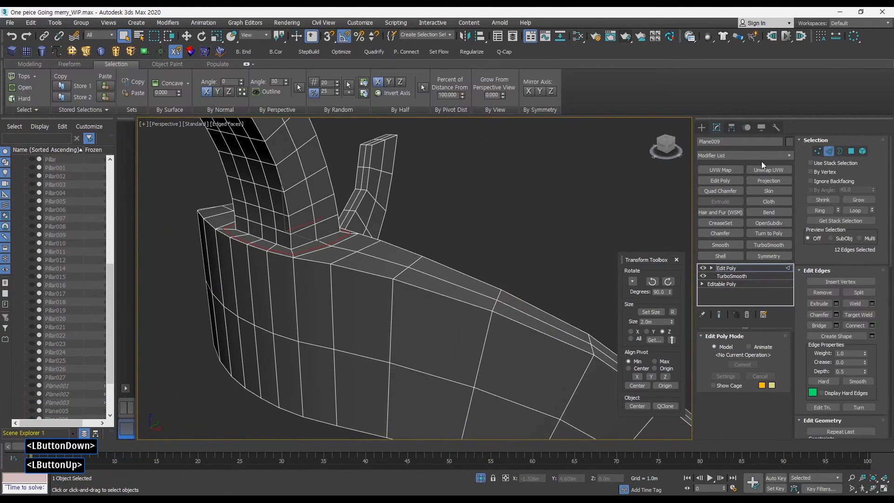
left_click(374, 257)
middle_click_drag(373, 257, 331, 255, "alt")
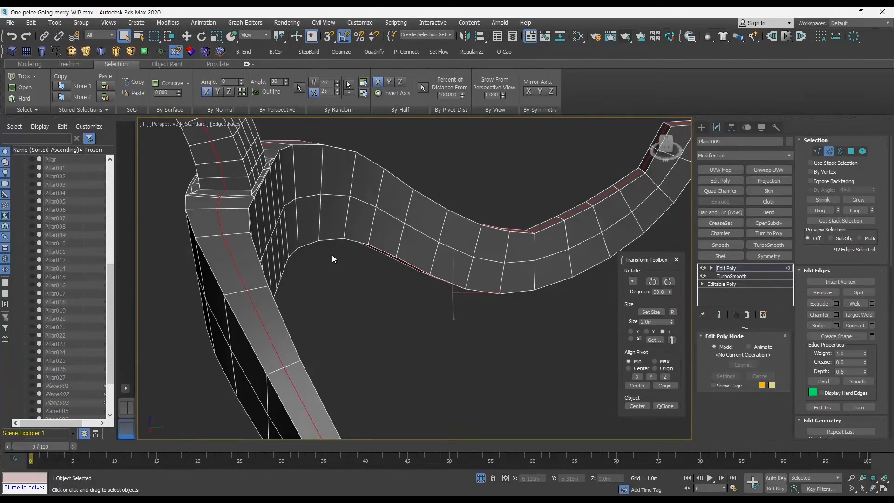
key("ctrl+BackSpace")
Select another edge loop across the railing band and remove it with its vertices.
middle_click_drag(267, 220, 297, 264, "ctrl+alt")
middle_click_drag(298, 265, 321, 265)
middle_click_drag(321, 265, 375, 251, "alt")
middle_click_drag(375, 252, 320, 257)
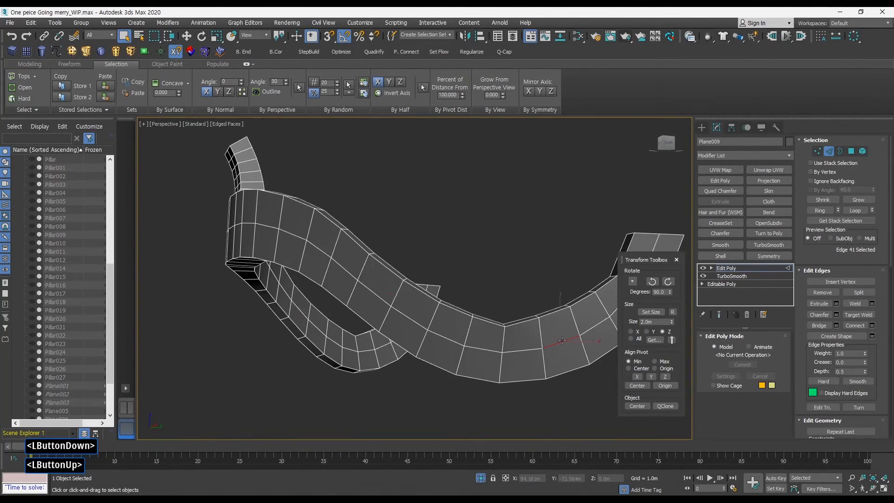
double_click(562, 340)
middle_click_drag(562, 340, 559, 310, "alt")
middle_click_drag(519, 292, 287, 291, "alt")
key("ctrl+BackSpace")
Leave edge selection, select all and exit isolation to show the whole ship again.
key("F4")
key("F4")
key("F4")
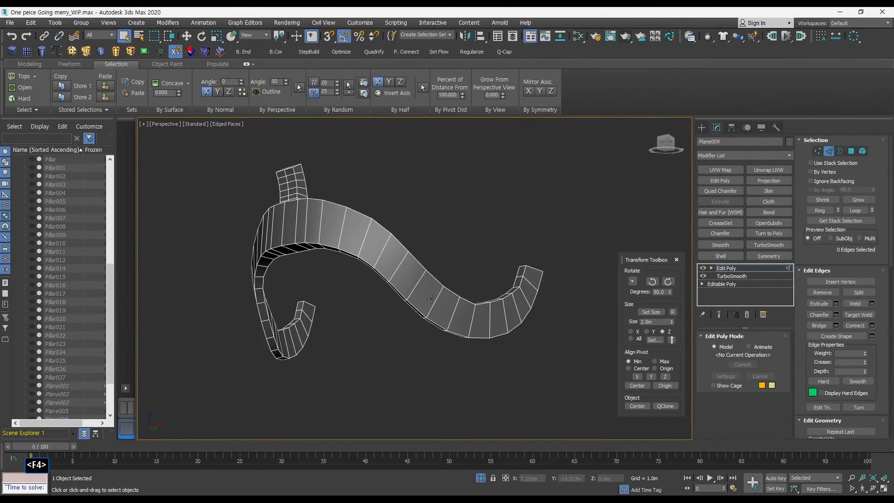
middle_click_drag(466, 300, 375, 313, "alt")
left_click(829, 151)
key("ctrl+a")
key("alt+q")
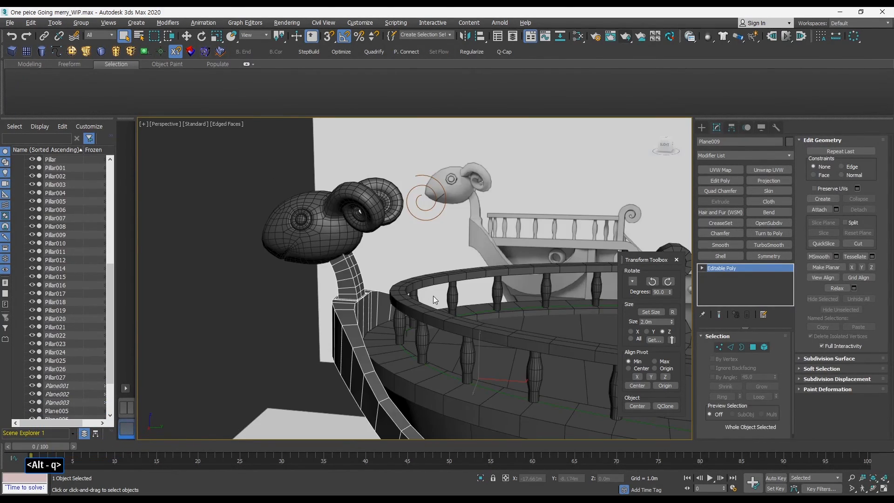
Inspect the smoothed railing and figurehead on the ship in default shading from several angles.
key("F3")
key("F3")
key("F4")
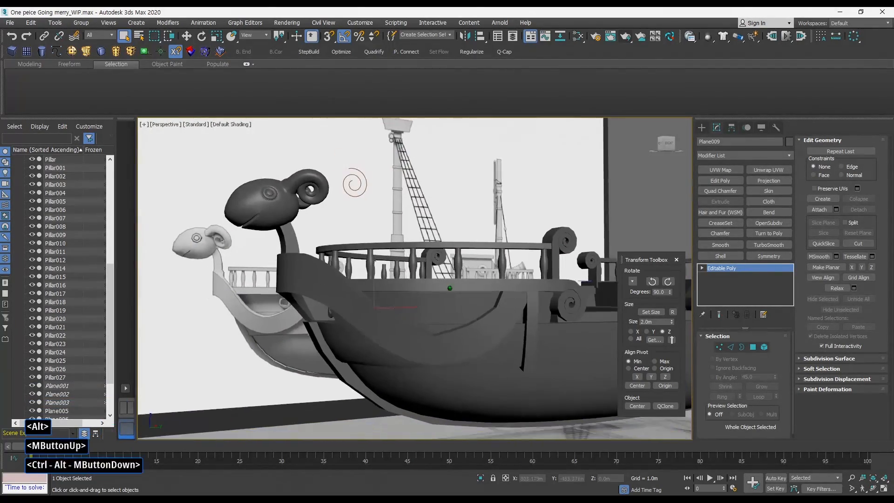
key("w")
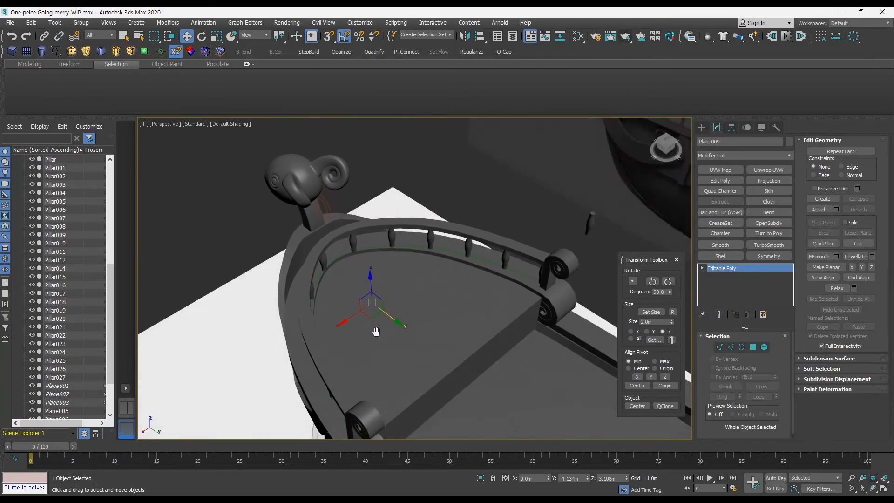
key("q")
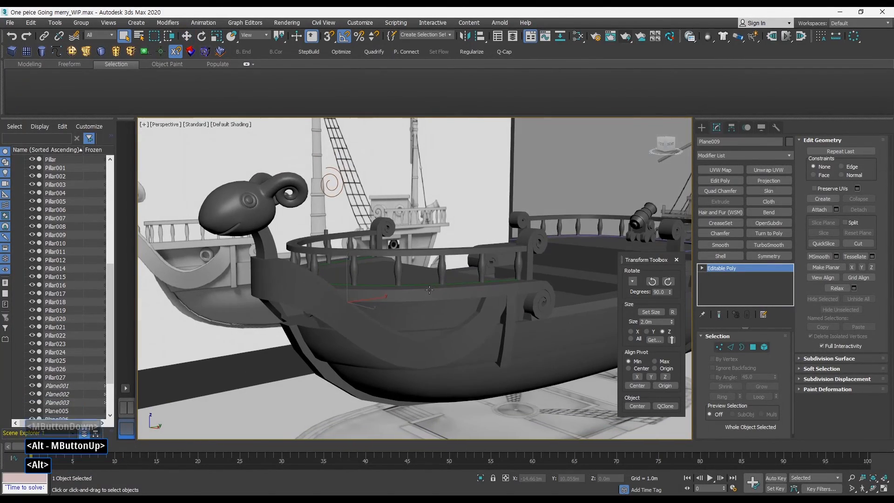